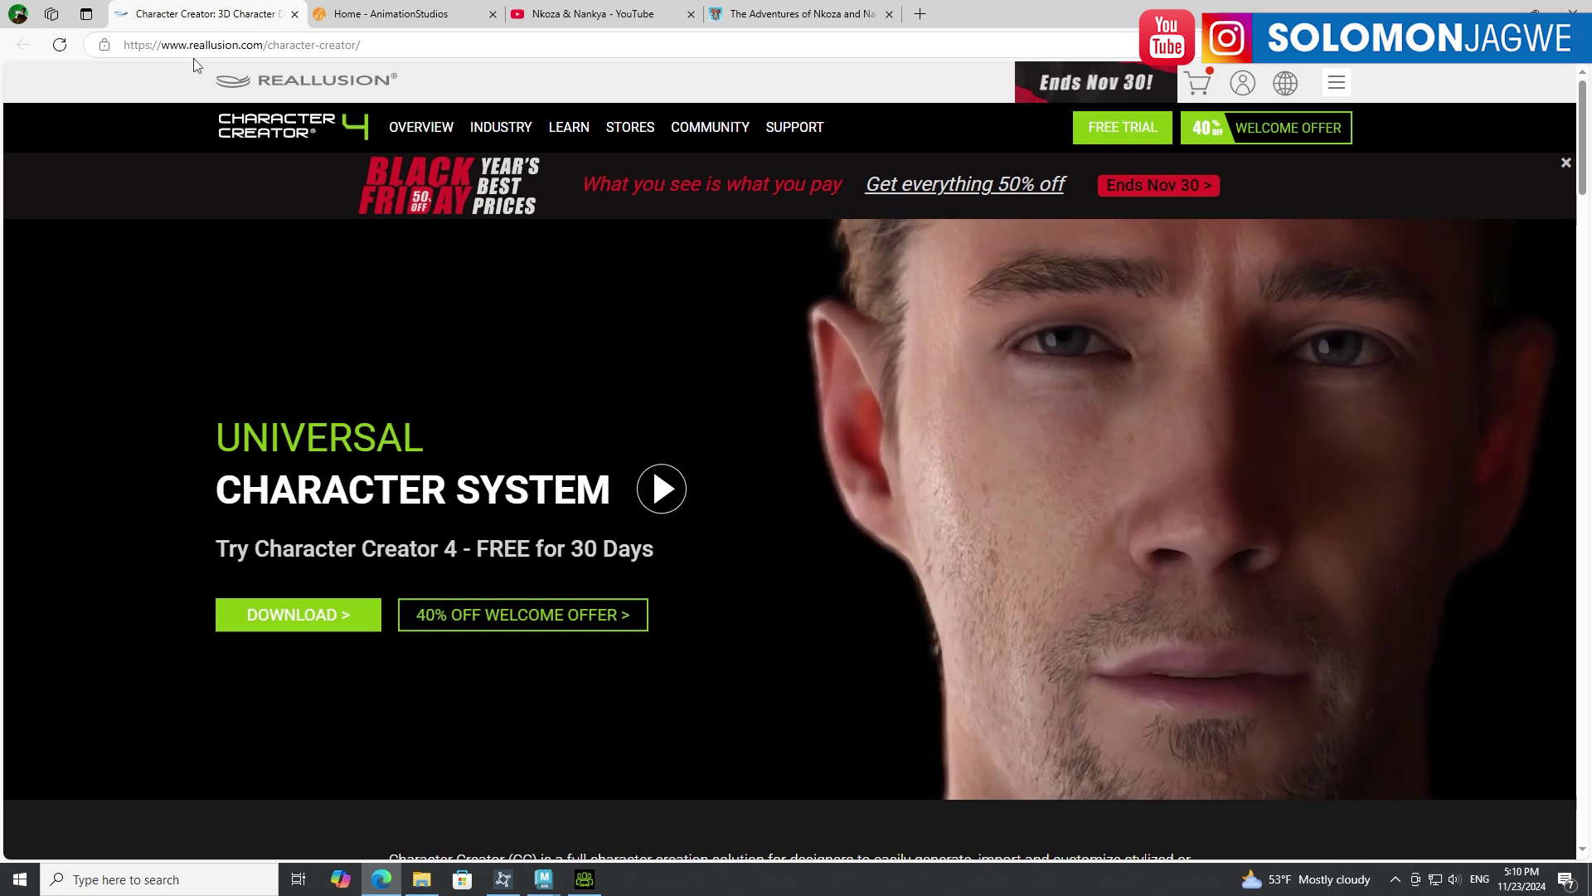
Browse the Nkoza site, AnimationStudios and Reallusion tabs, ending on the Nkoza & Nankya YouTube channel.
left_click(800, 14)
scroll(800, 241, "down", 5)
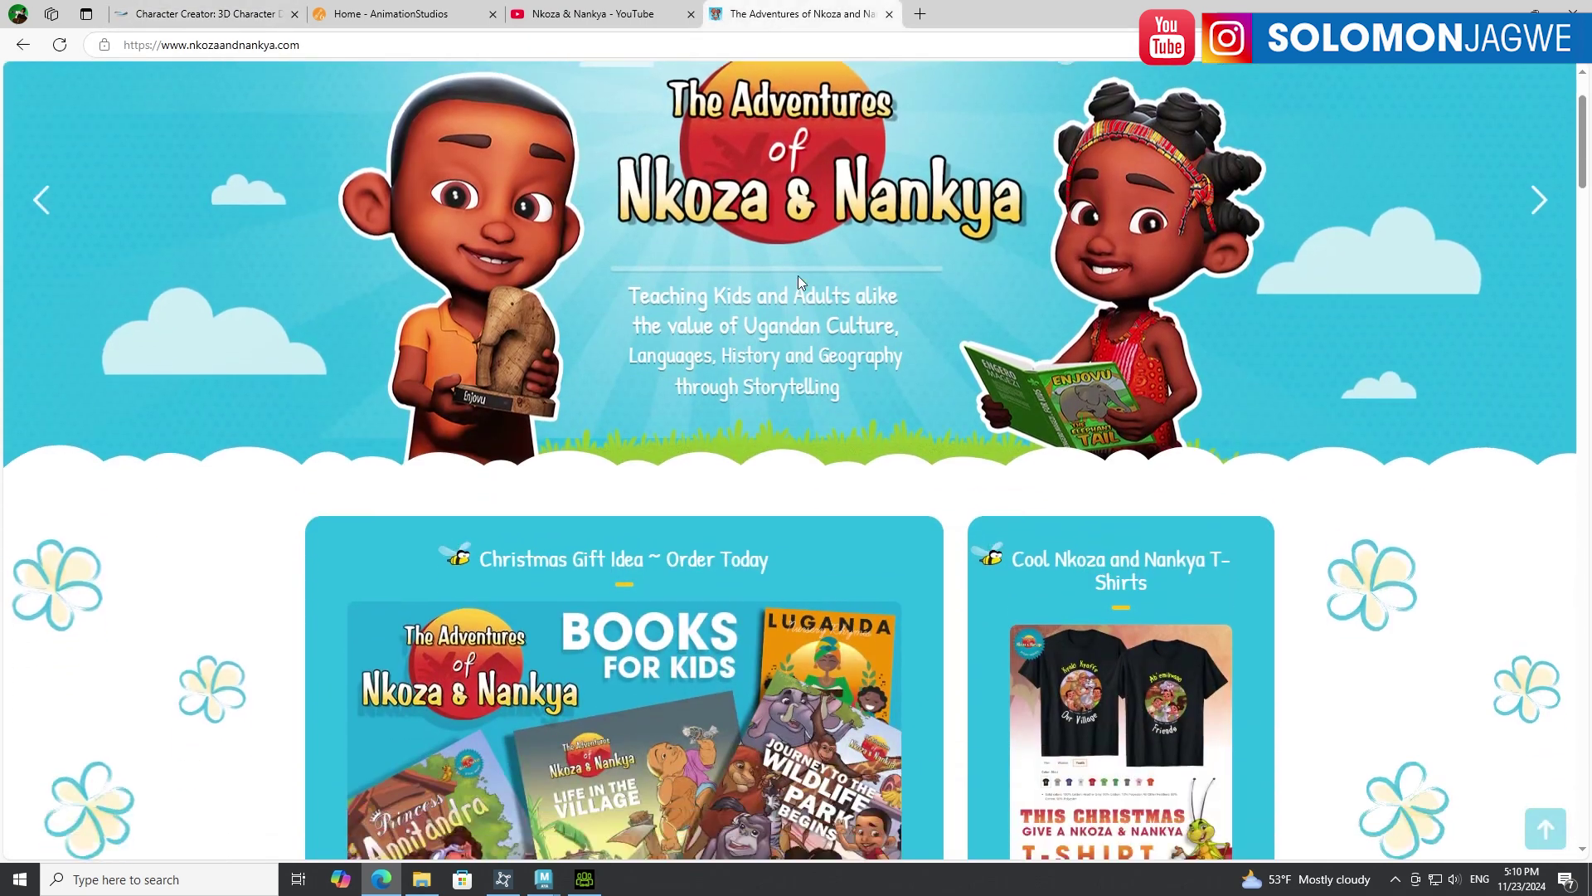
scroll(797, 276, "up", 5)
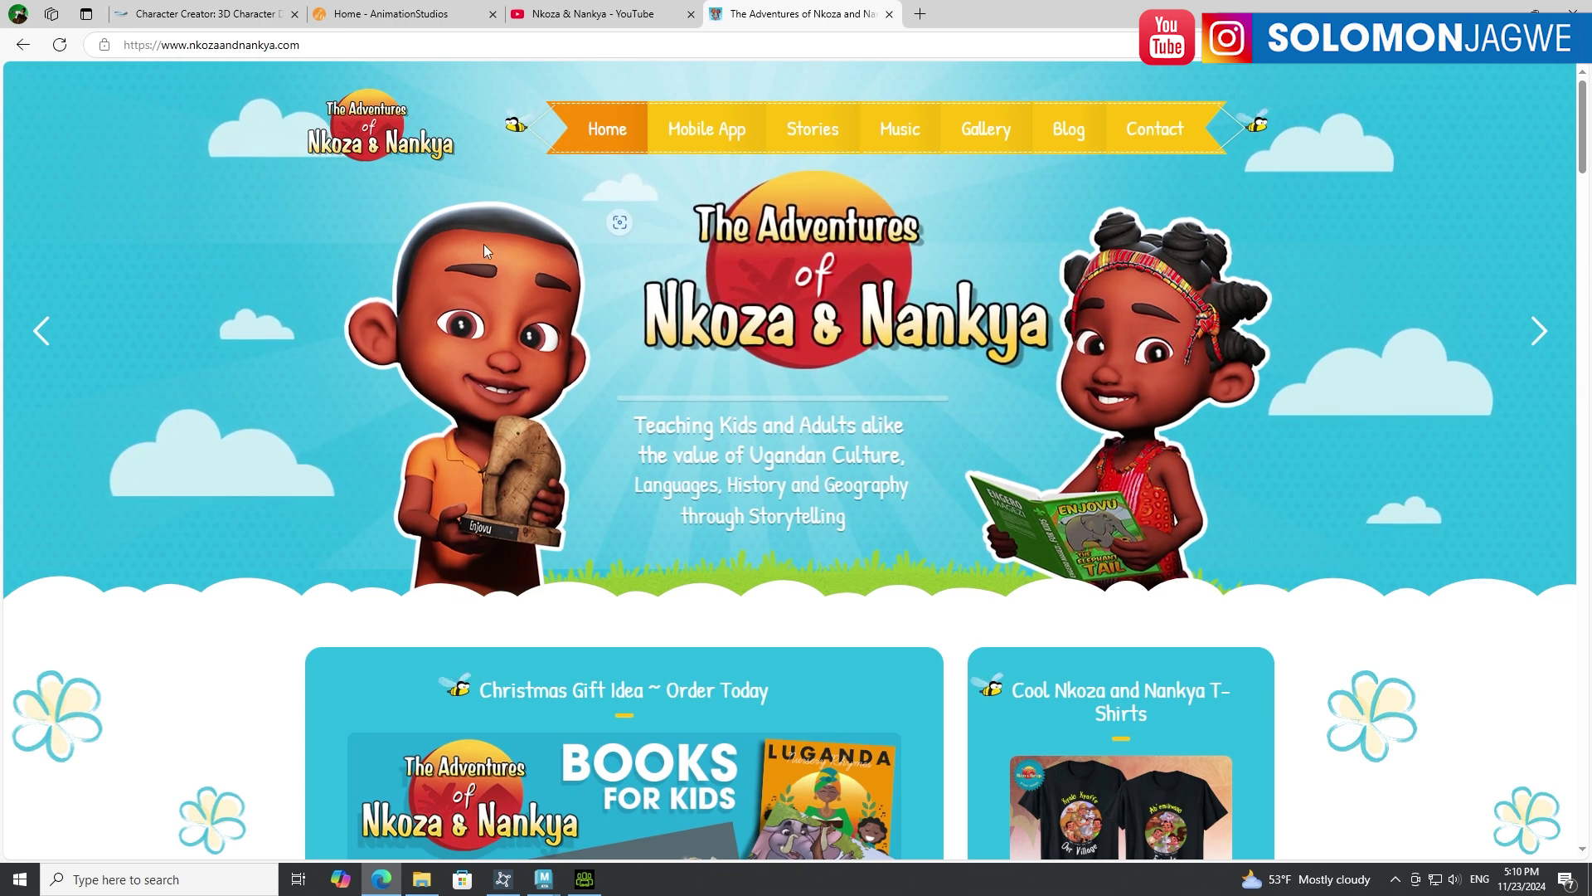
key("ctrl+2")
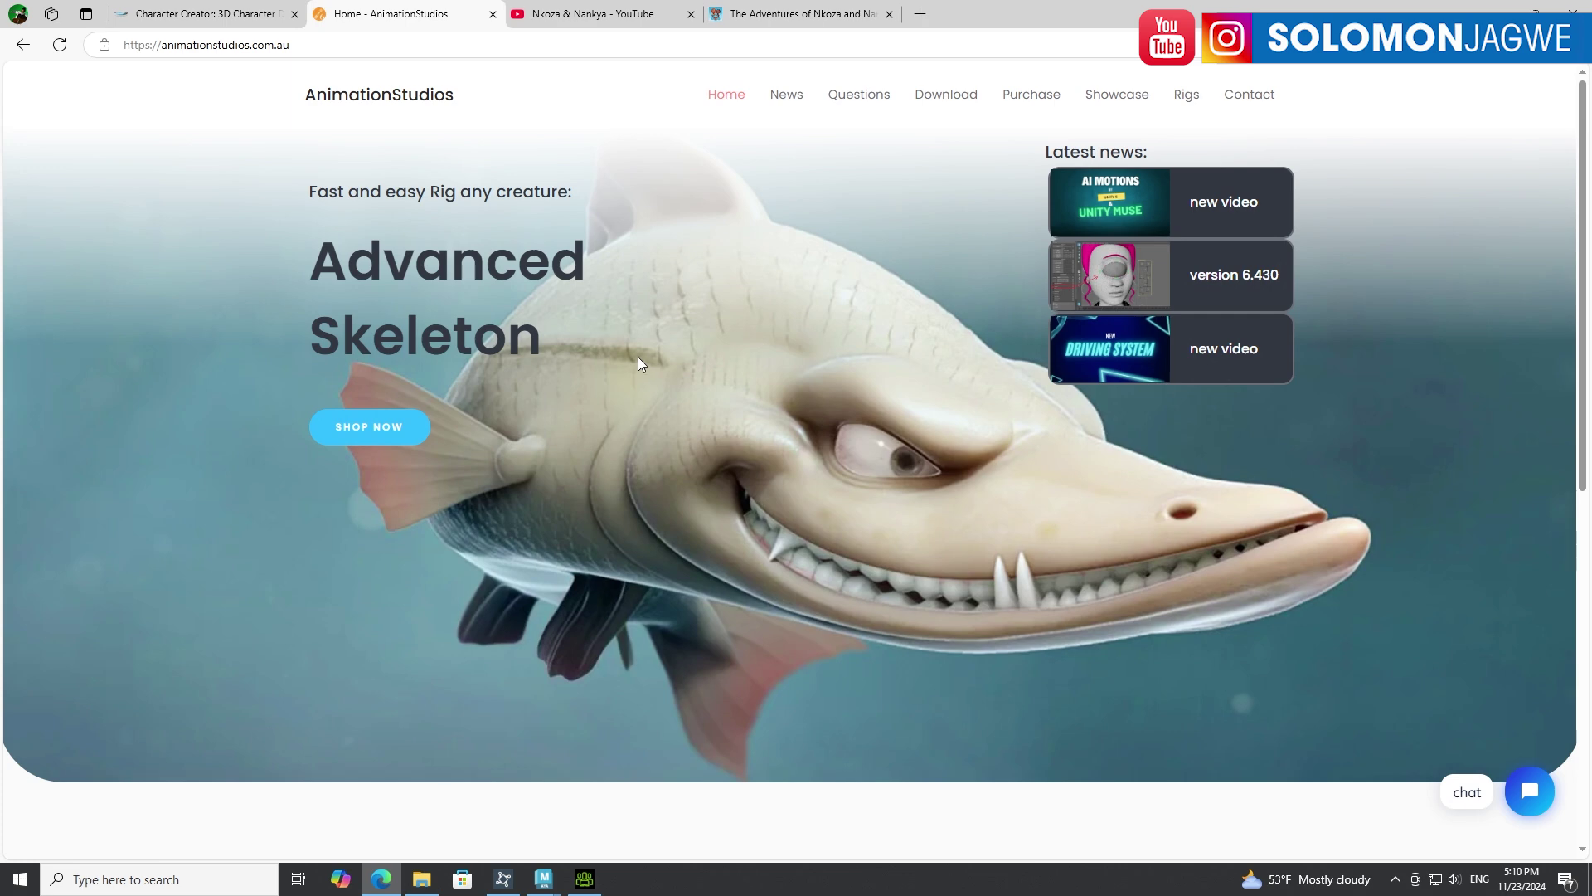
left_click(249, 17)
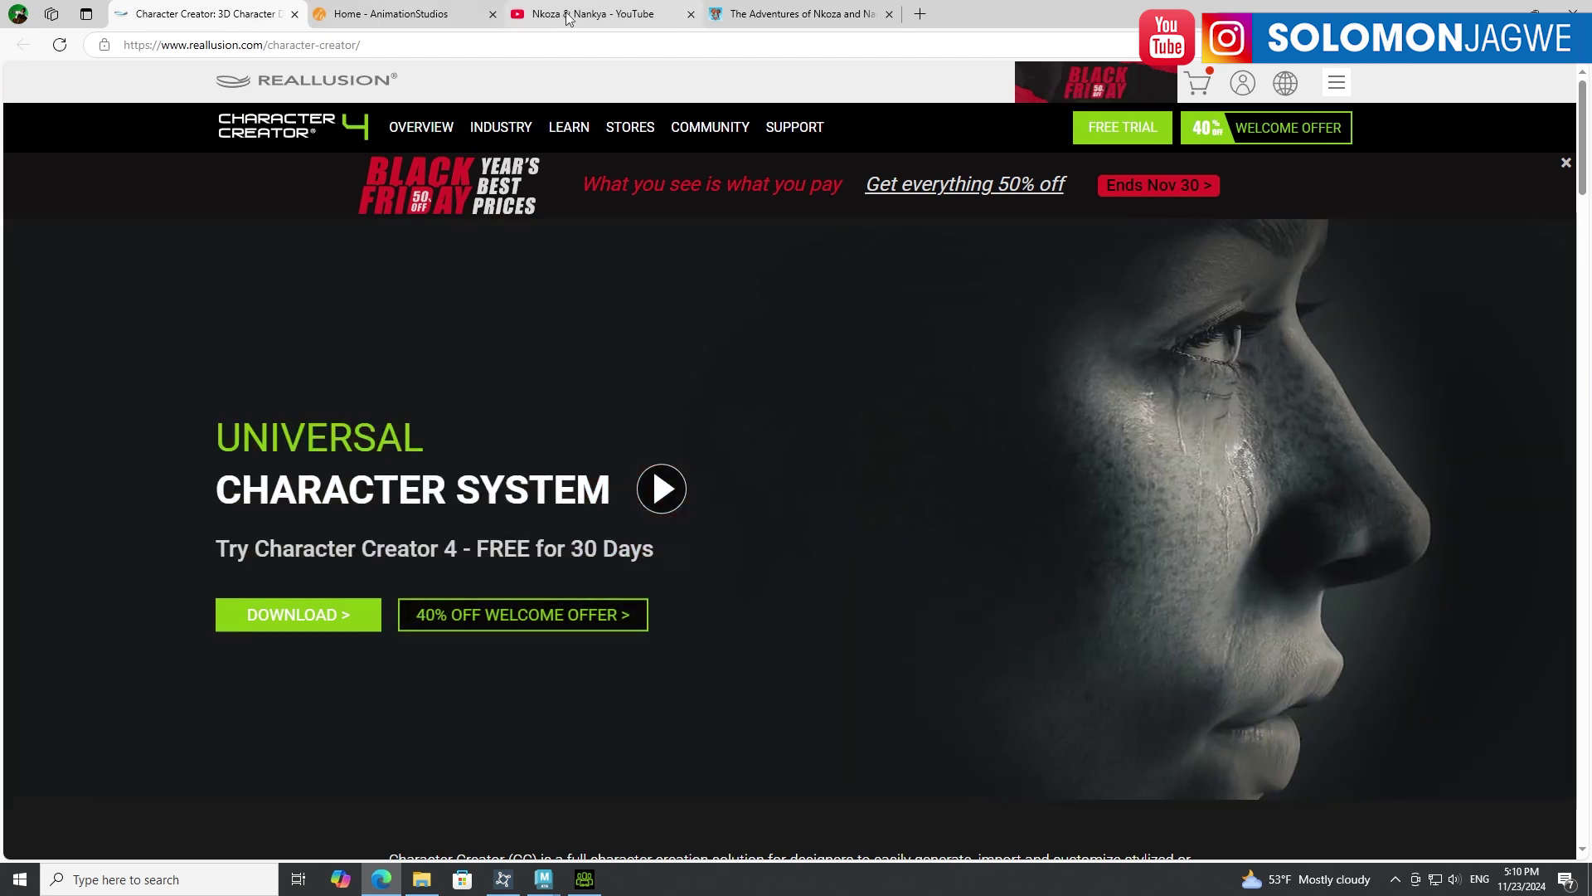
left_click(575, 15)
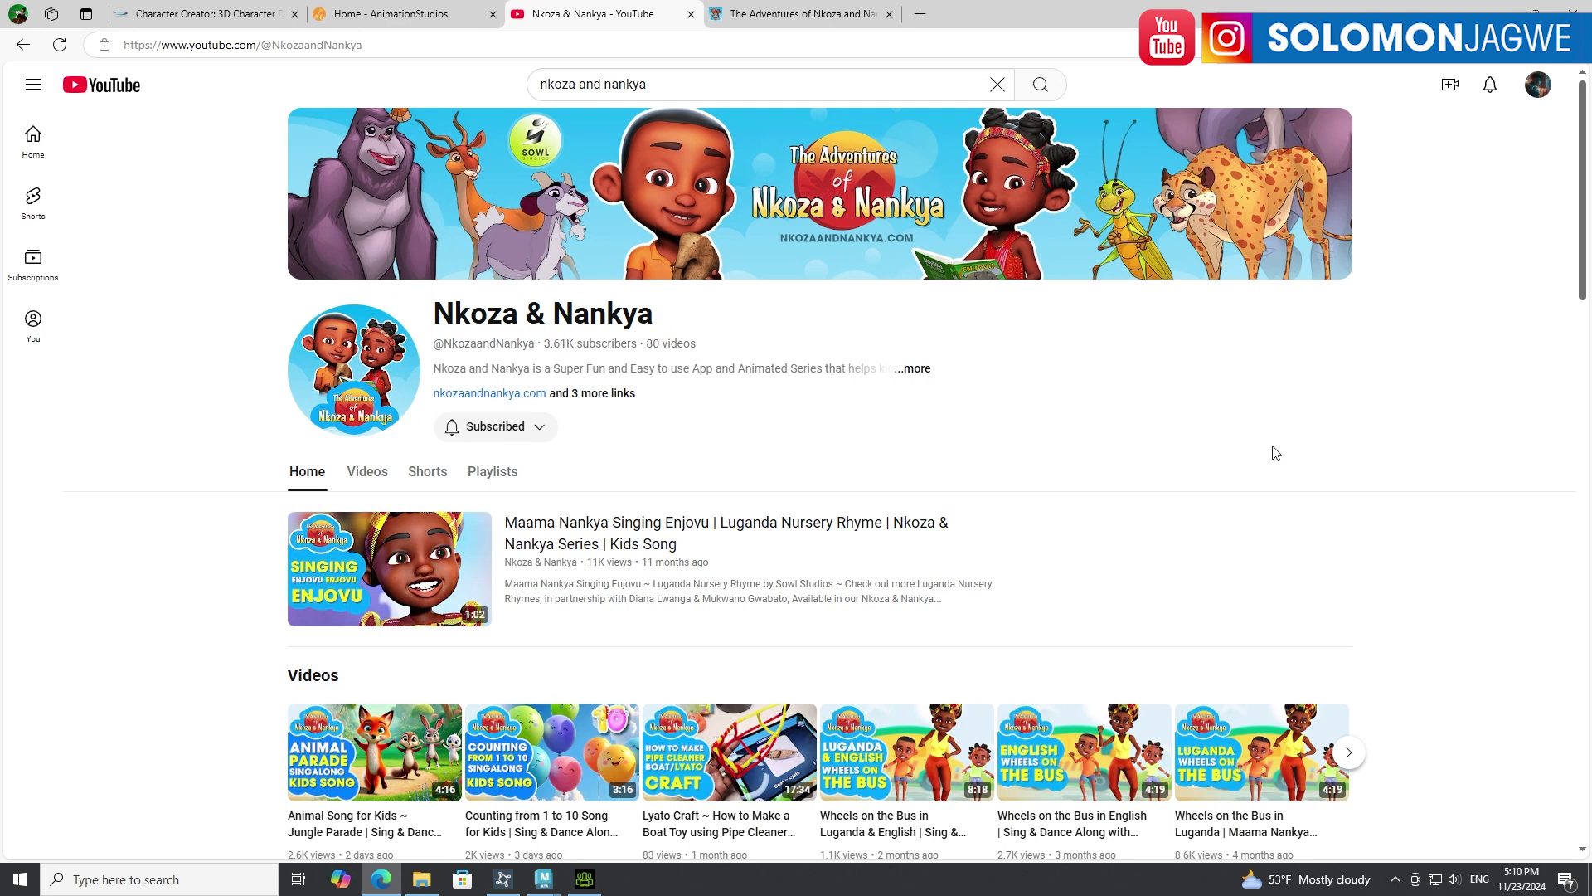
Bring Character Creator 4 forward and play Nkoza's Walk_M_Toon walking animation.
left_click(584, 881)
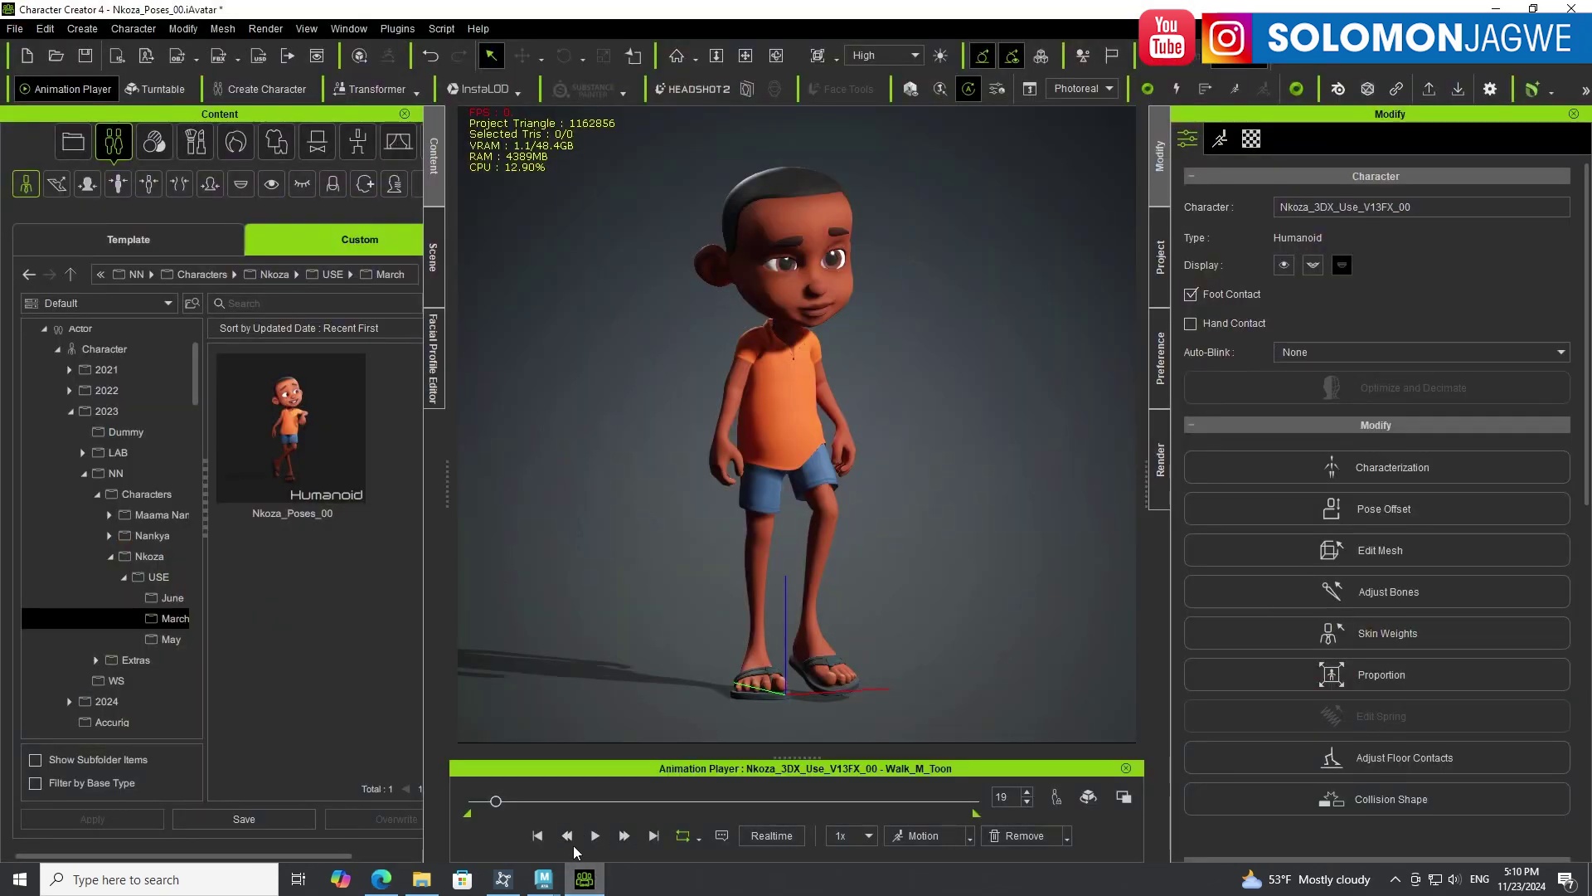
left_click(595, 836)
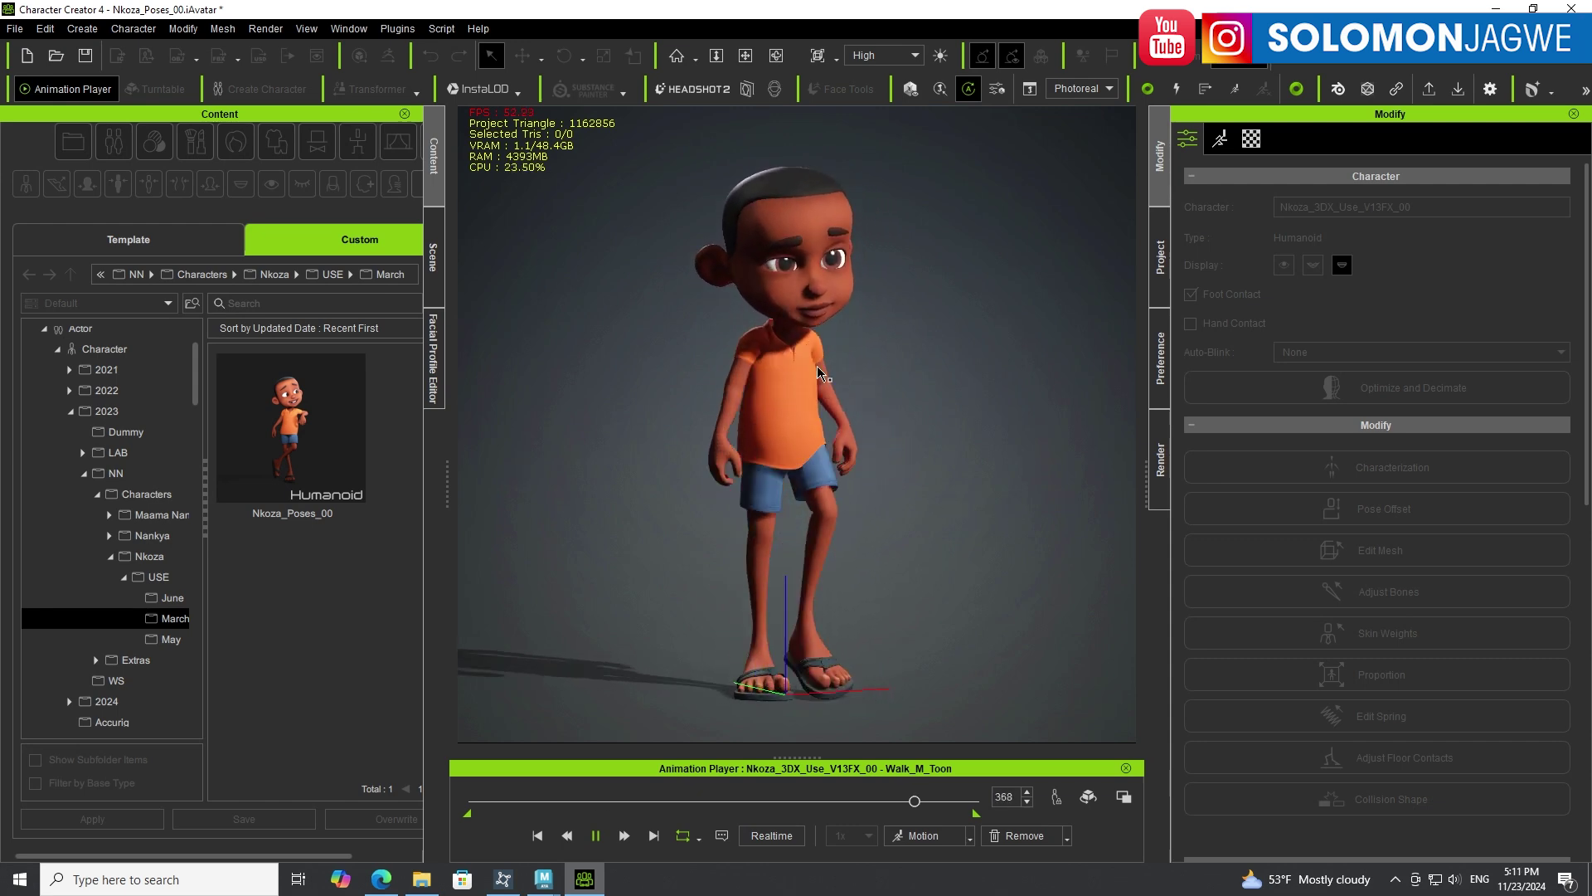
View the Maya Nkoza rig from back, front and three-quarter angles, then return to Edge.
mouse_move(543, 878)
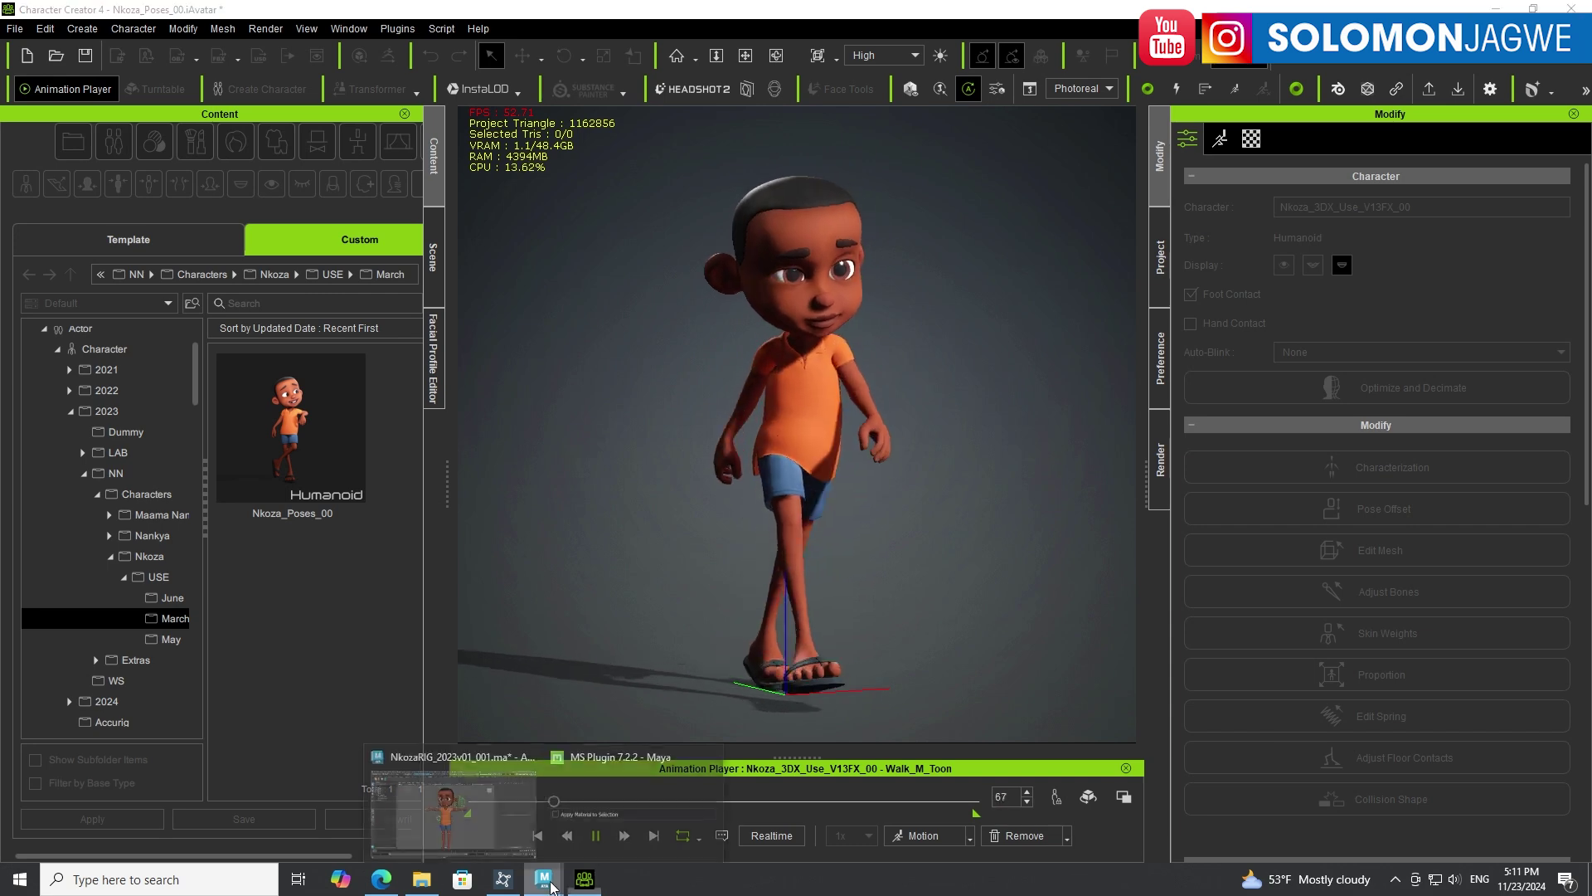
left_click(487, 824)
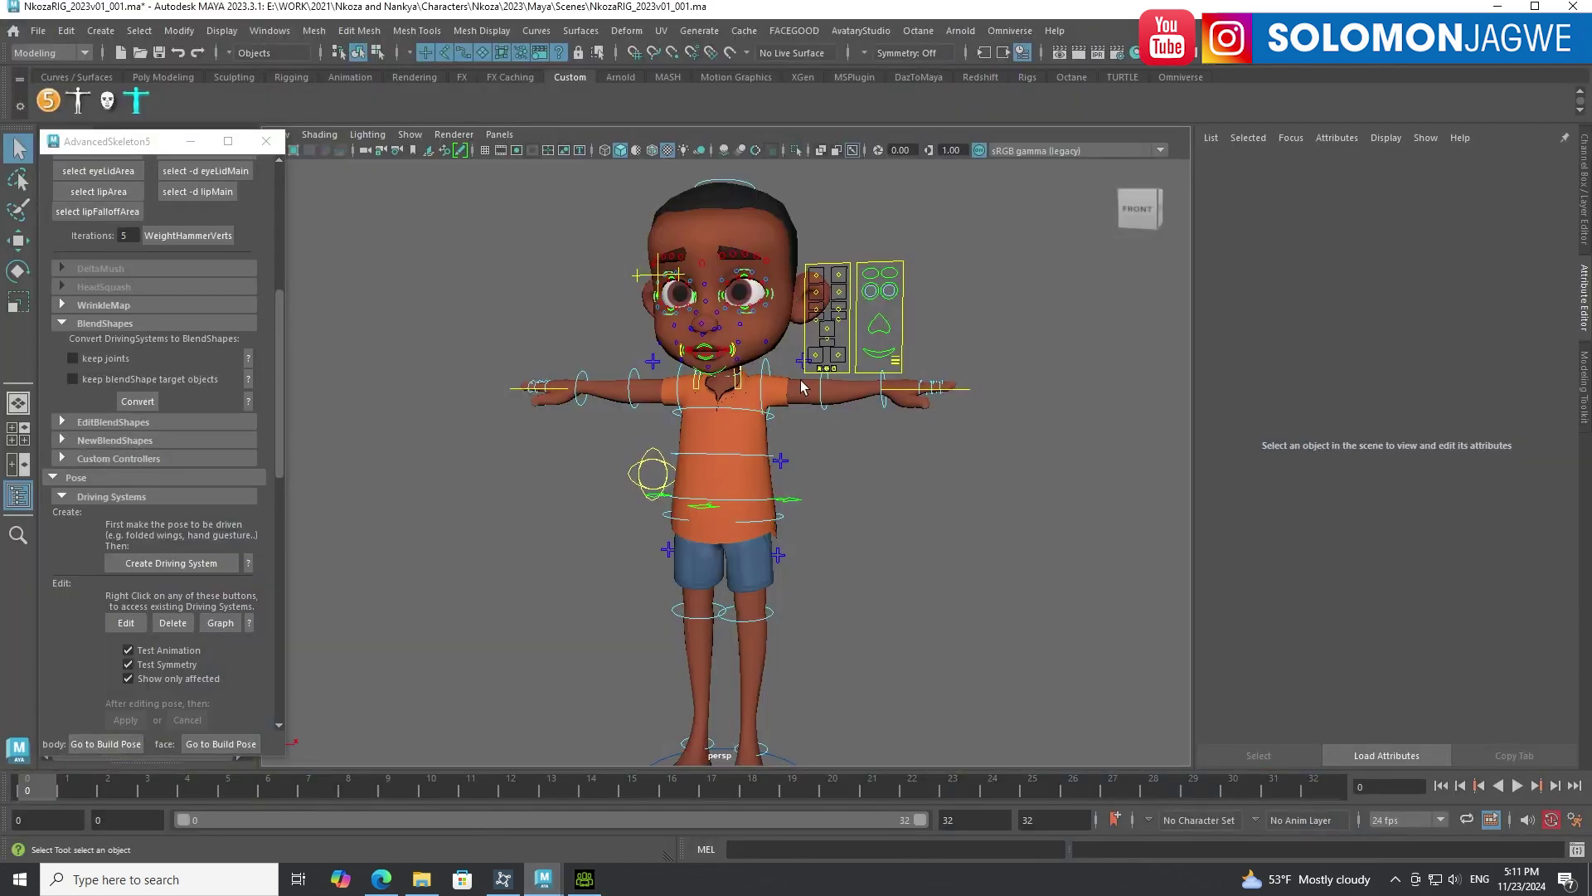
scroll(844, 406, "down", 3)
scroll(912, 444, "up", 4)
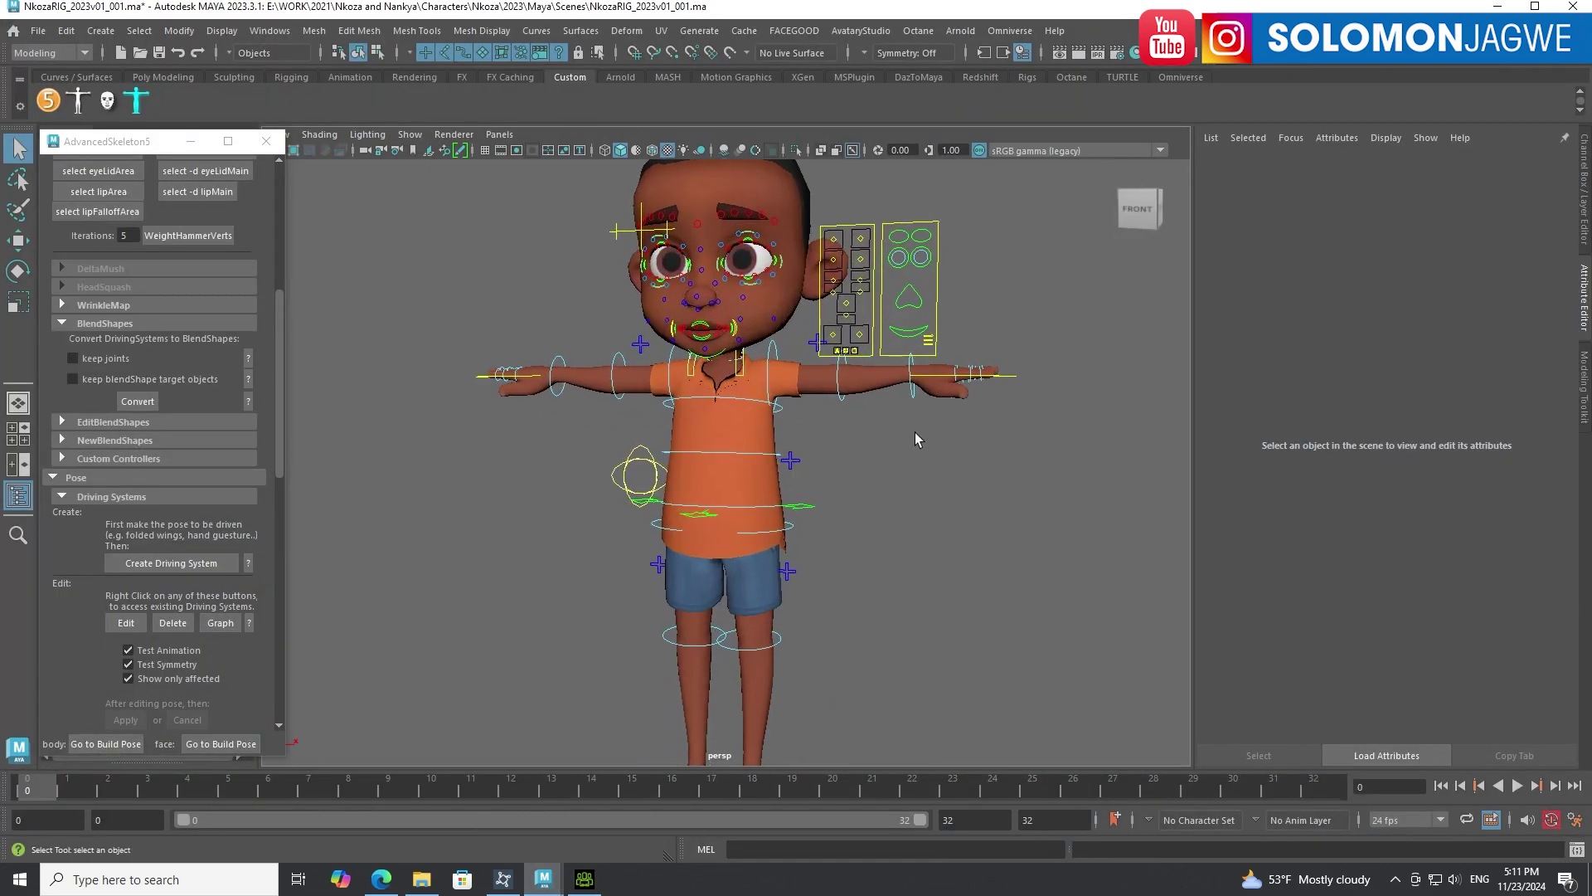
left_click_drag(913, 444, 880, 466, "alt")
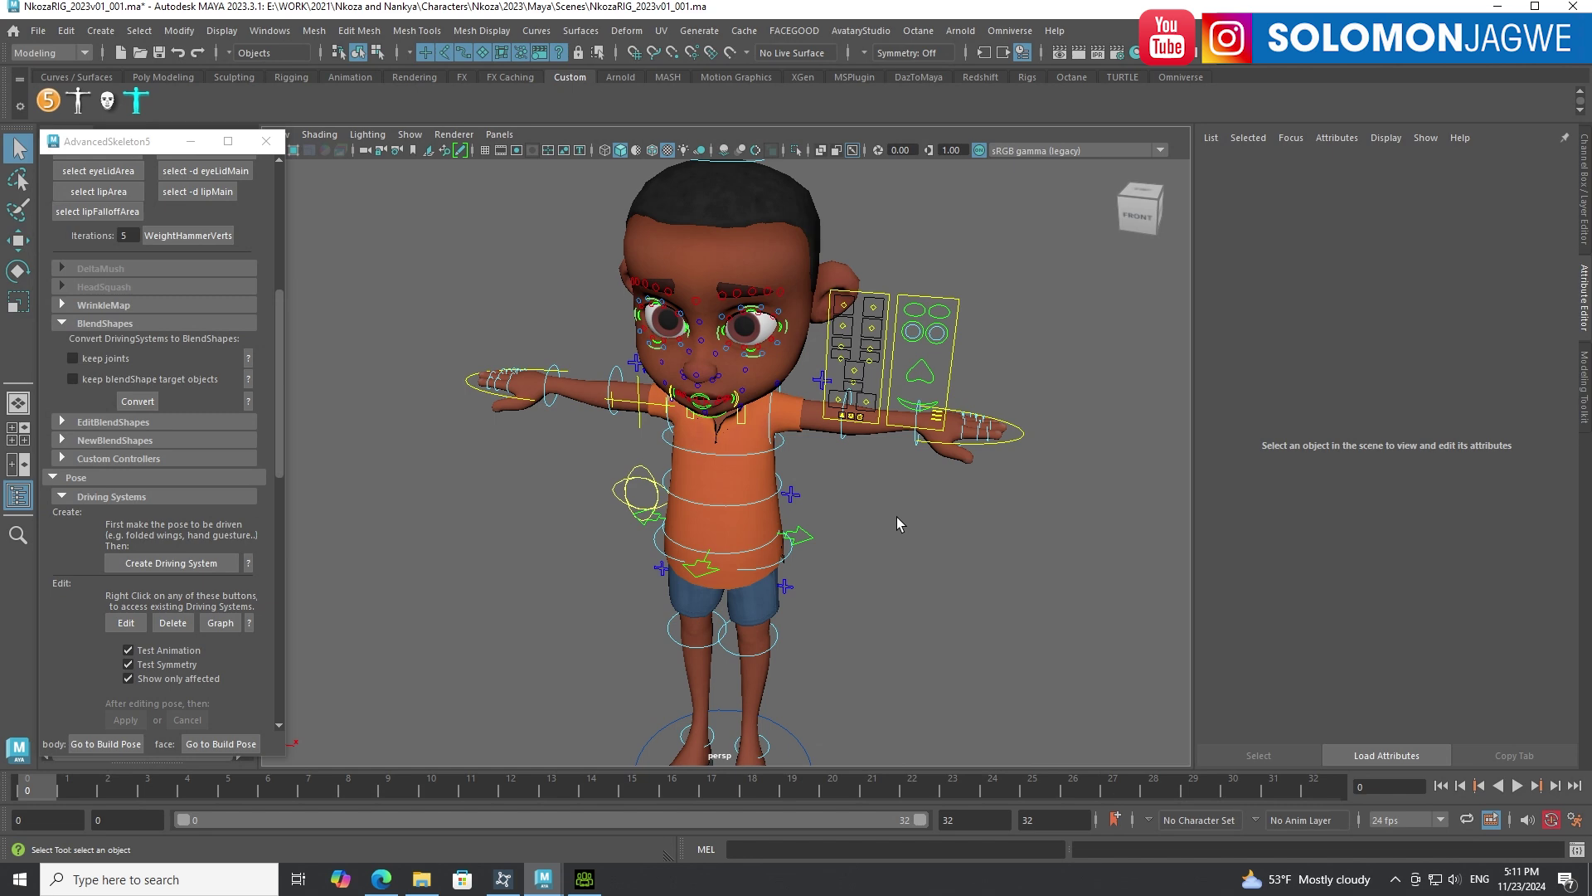
mouse_move(828, 544)
left_mouse_down("alt")
mouse_move(837, 514)
mouse_move(836, 535)
mouse_move(746, 549)
mouse_move(829, 545)
mouse_move(816, 561)
left_mouse_up("alt")
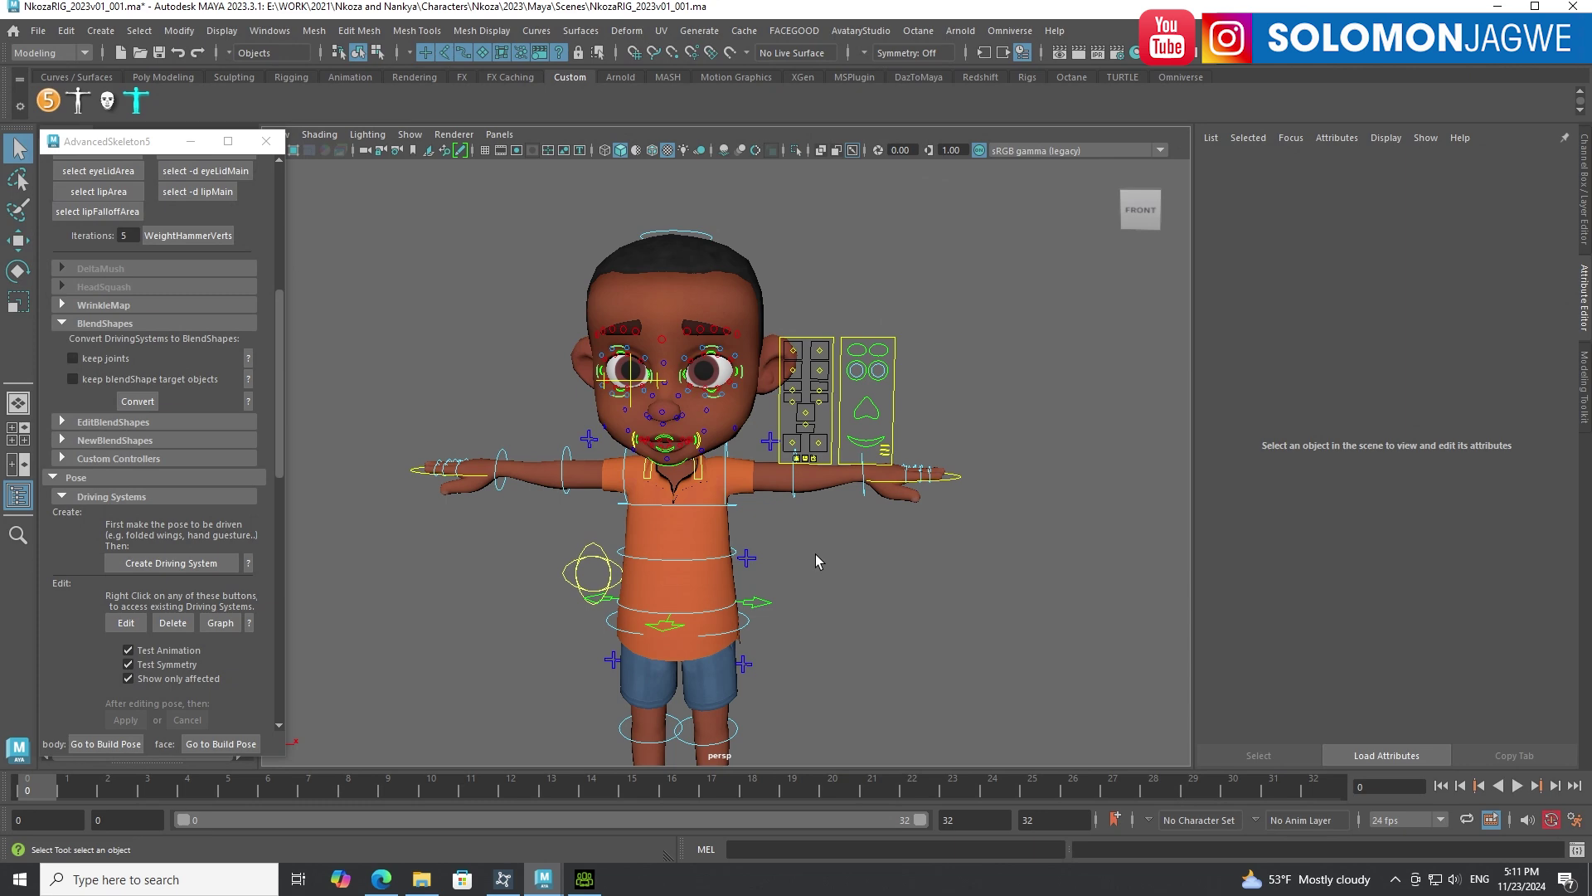
middle_click_drag(746, 569, 938, 543, "alt")
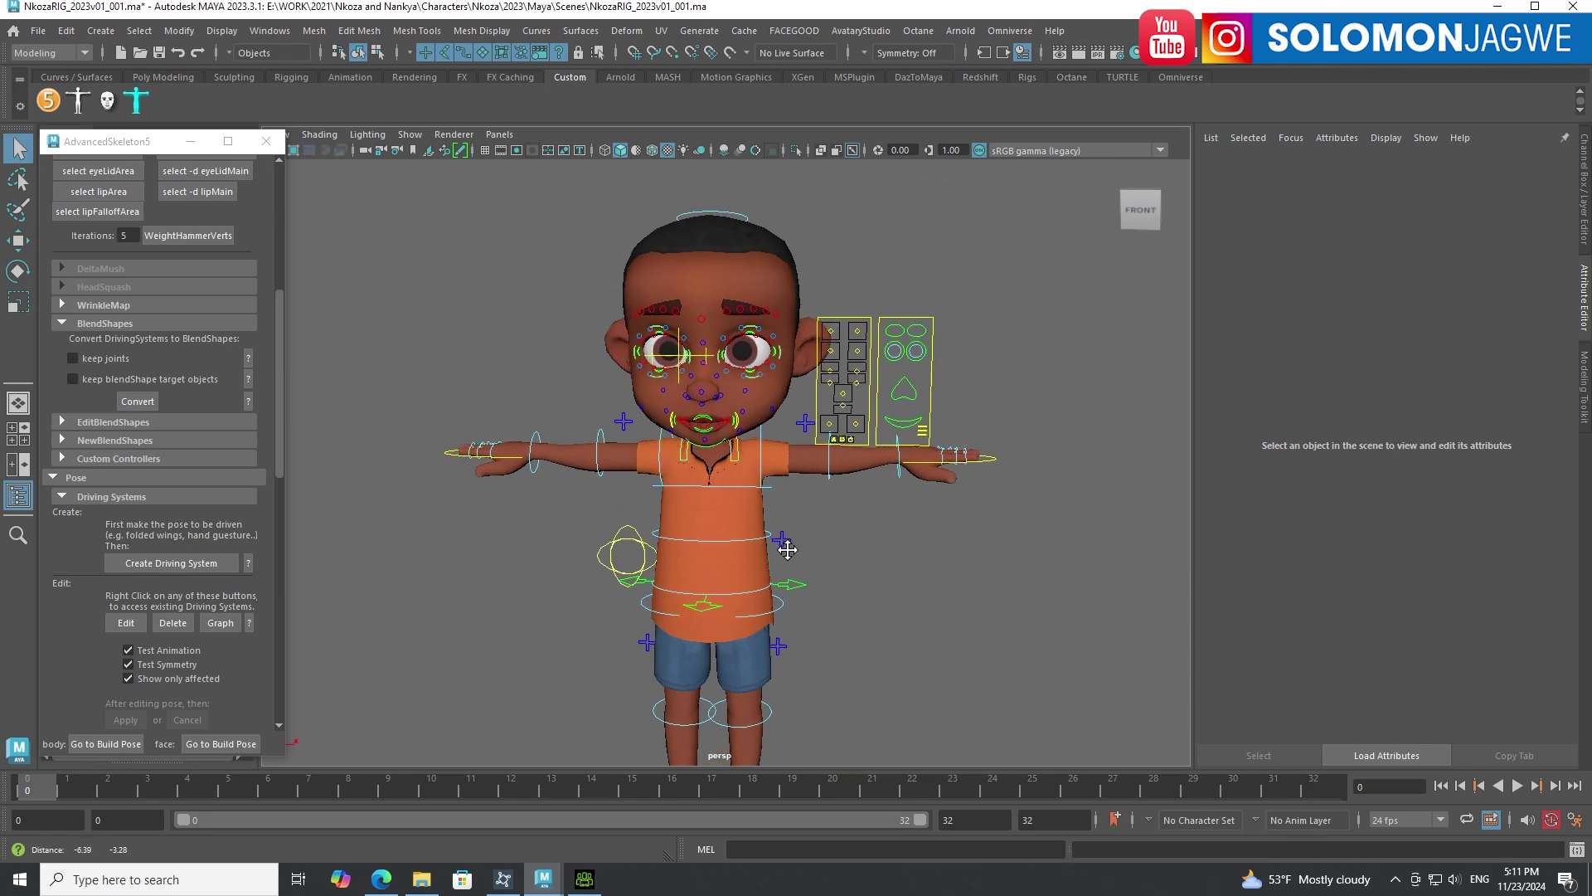
left_click_drag(938, 542, 904, 545, "alt")
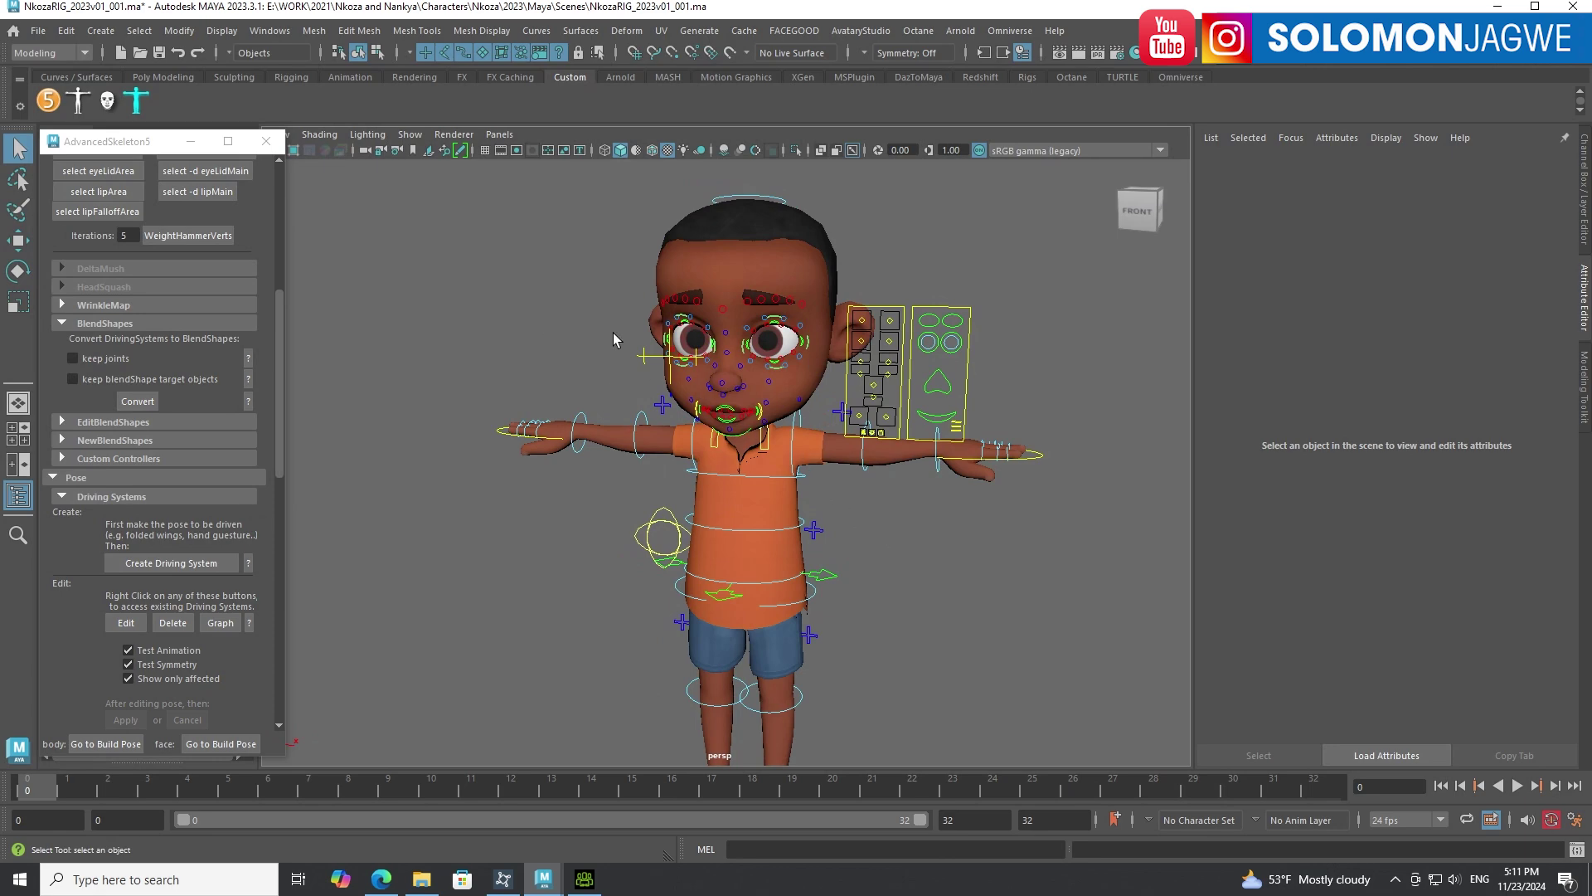
left_click(381, 879)
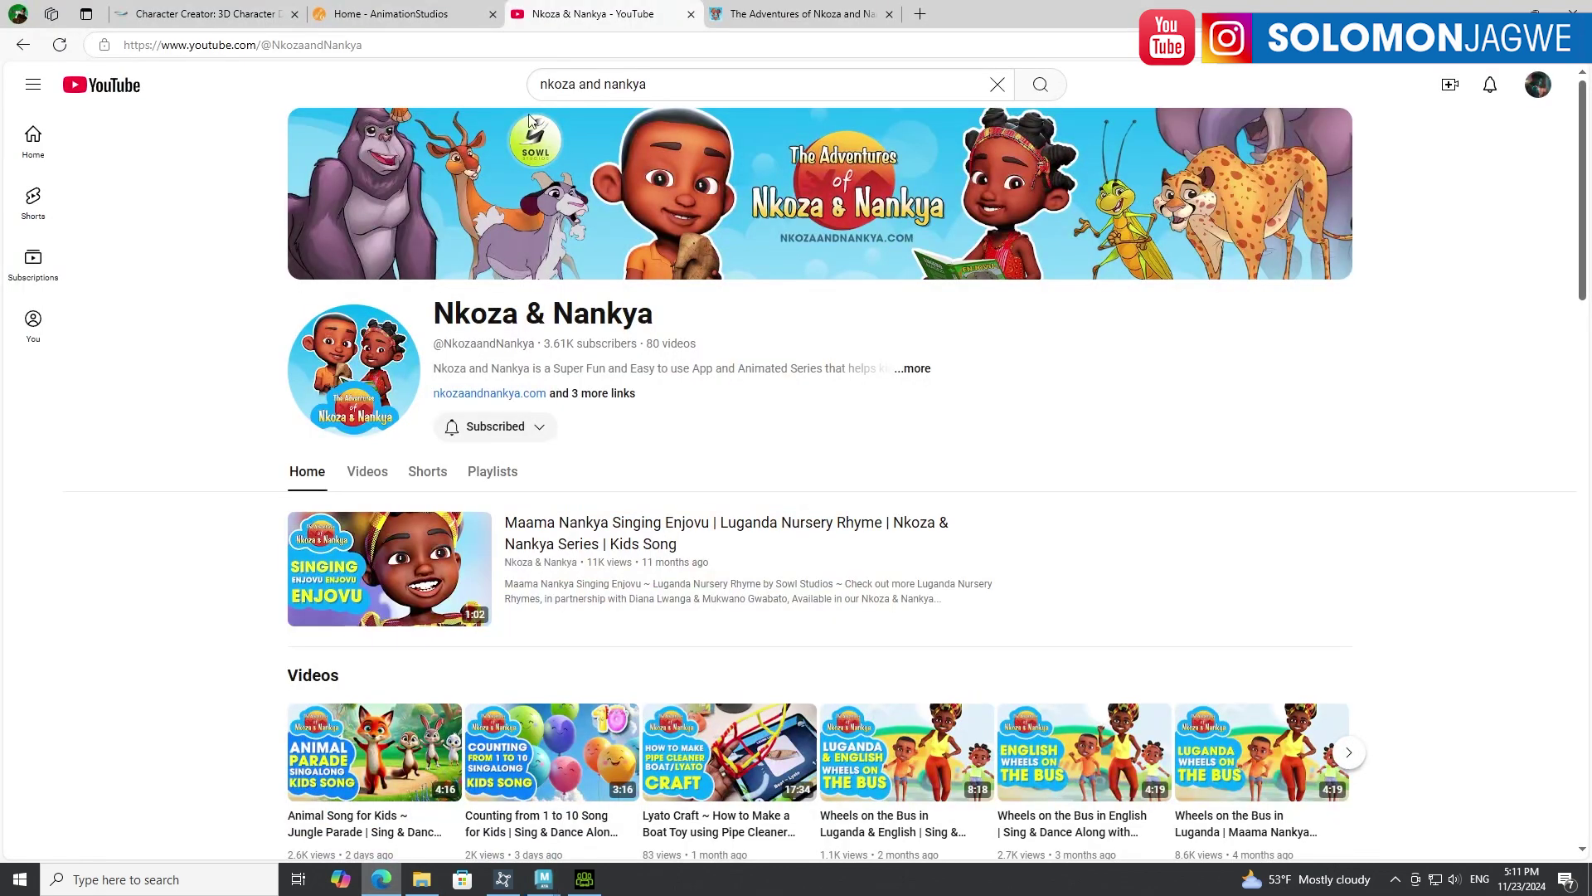
Open the AnimationStudios home page and scroll through its Advanced Skeleton sections.
left_click(413, 17)
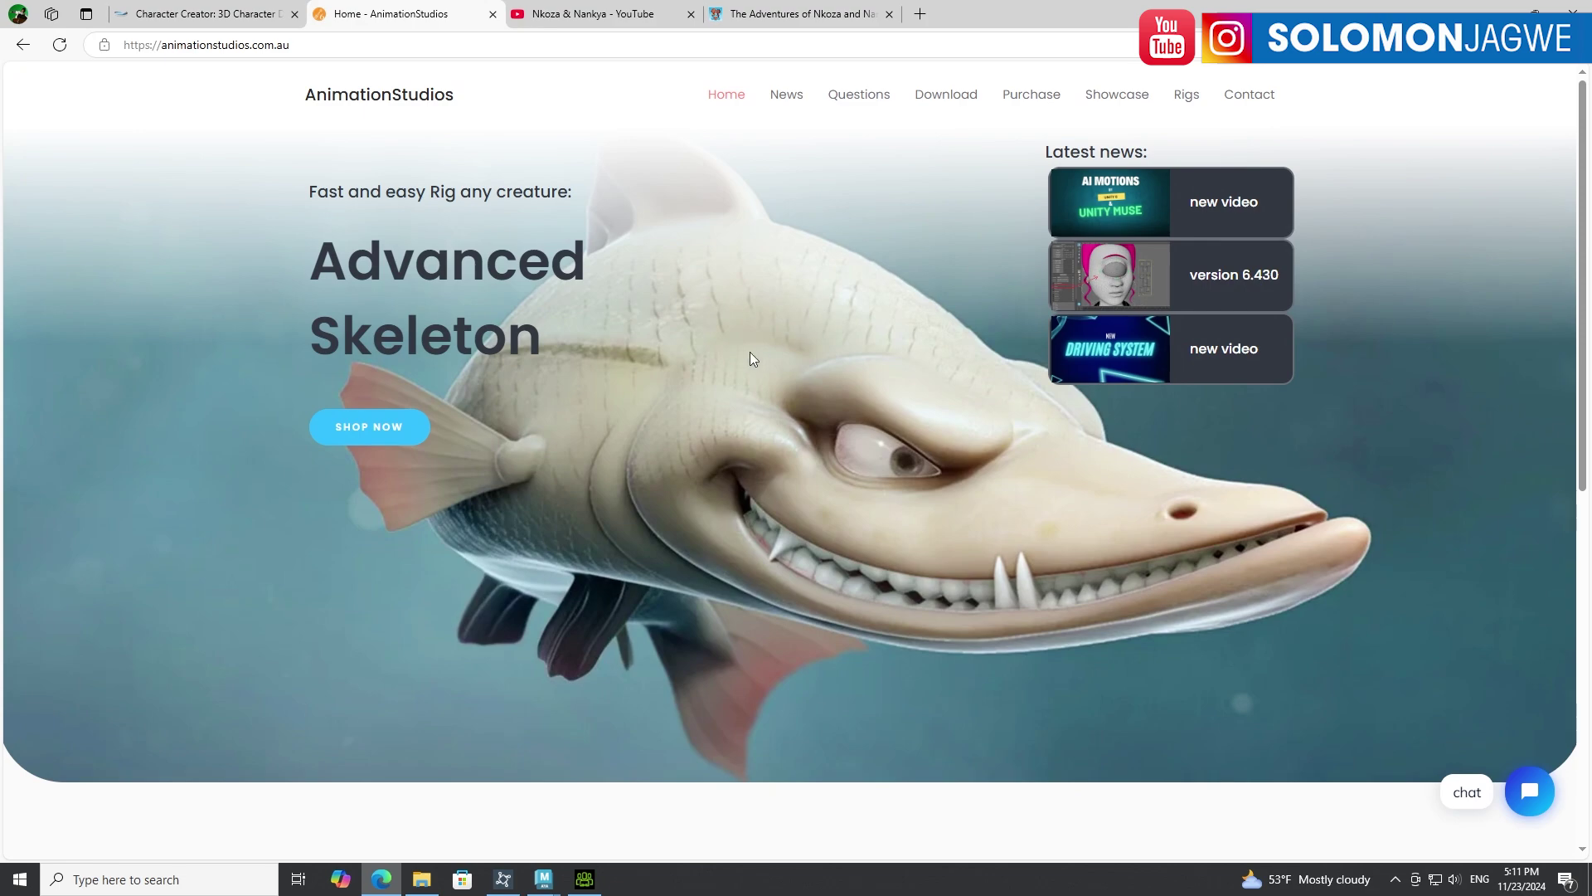
scroll(742, 340, "down", 4)
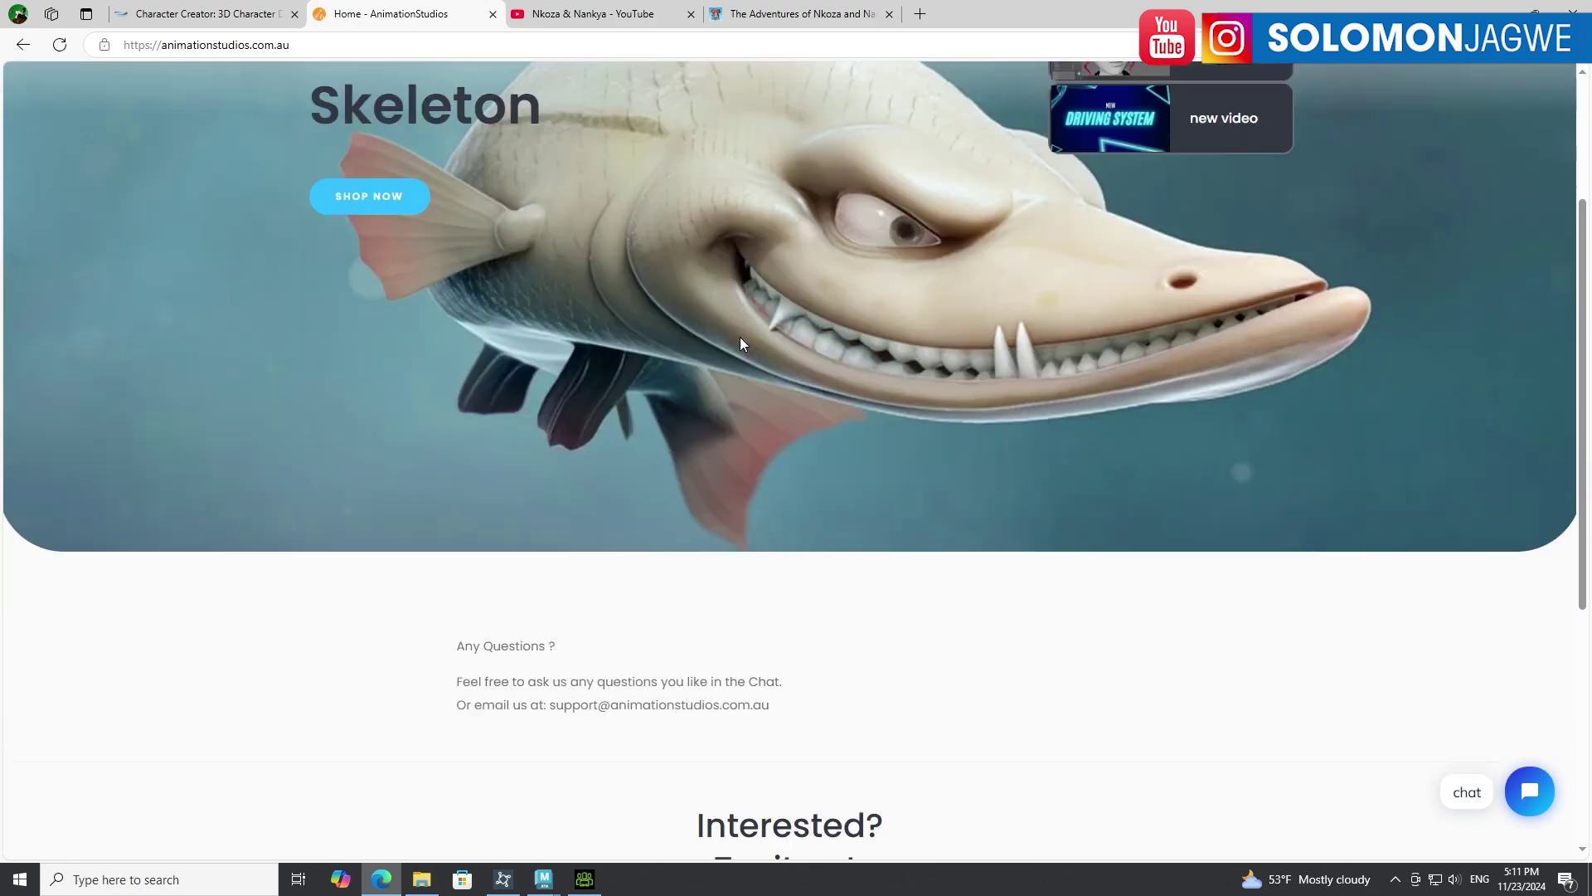
scroll(741, 338, "up", 4)
scroll(741, 343, "down", 5)
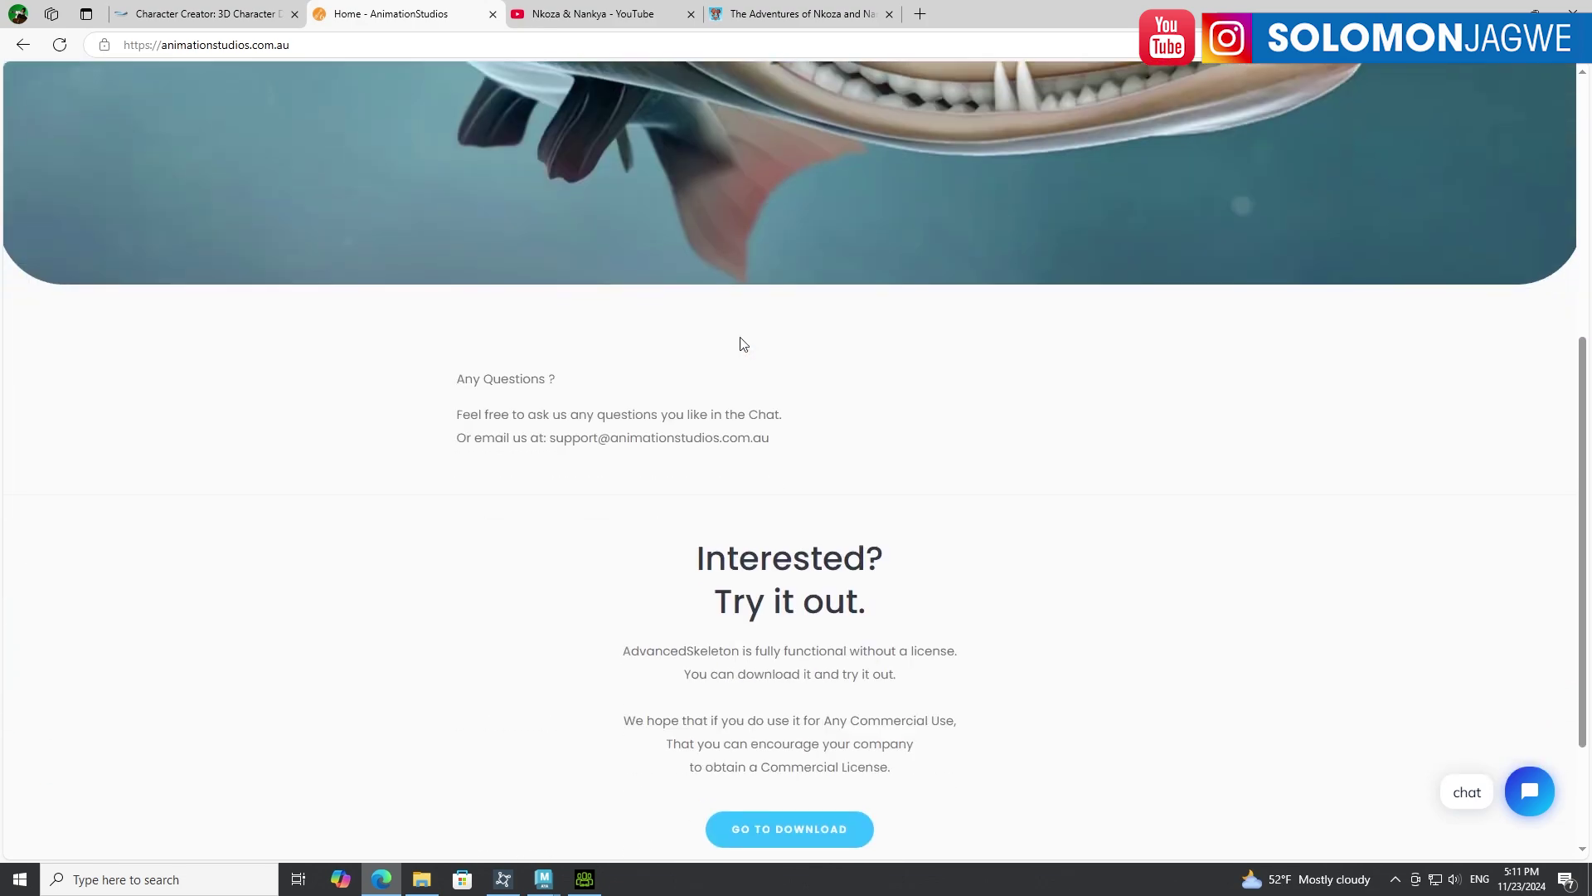
scroll(743, 343, "up", 5)
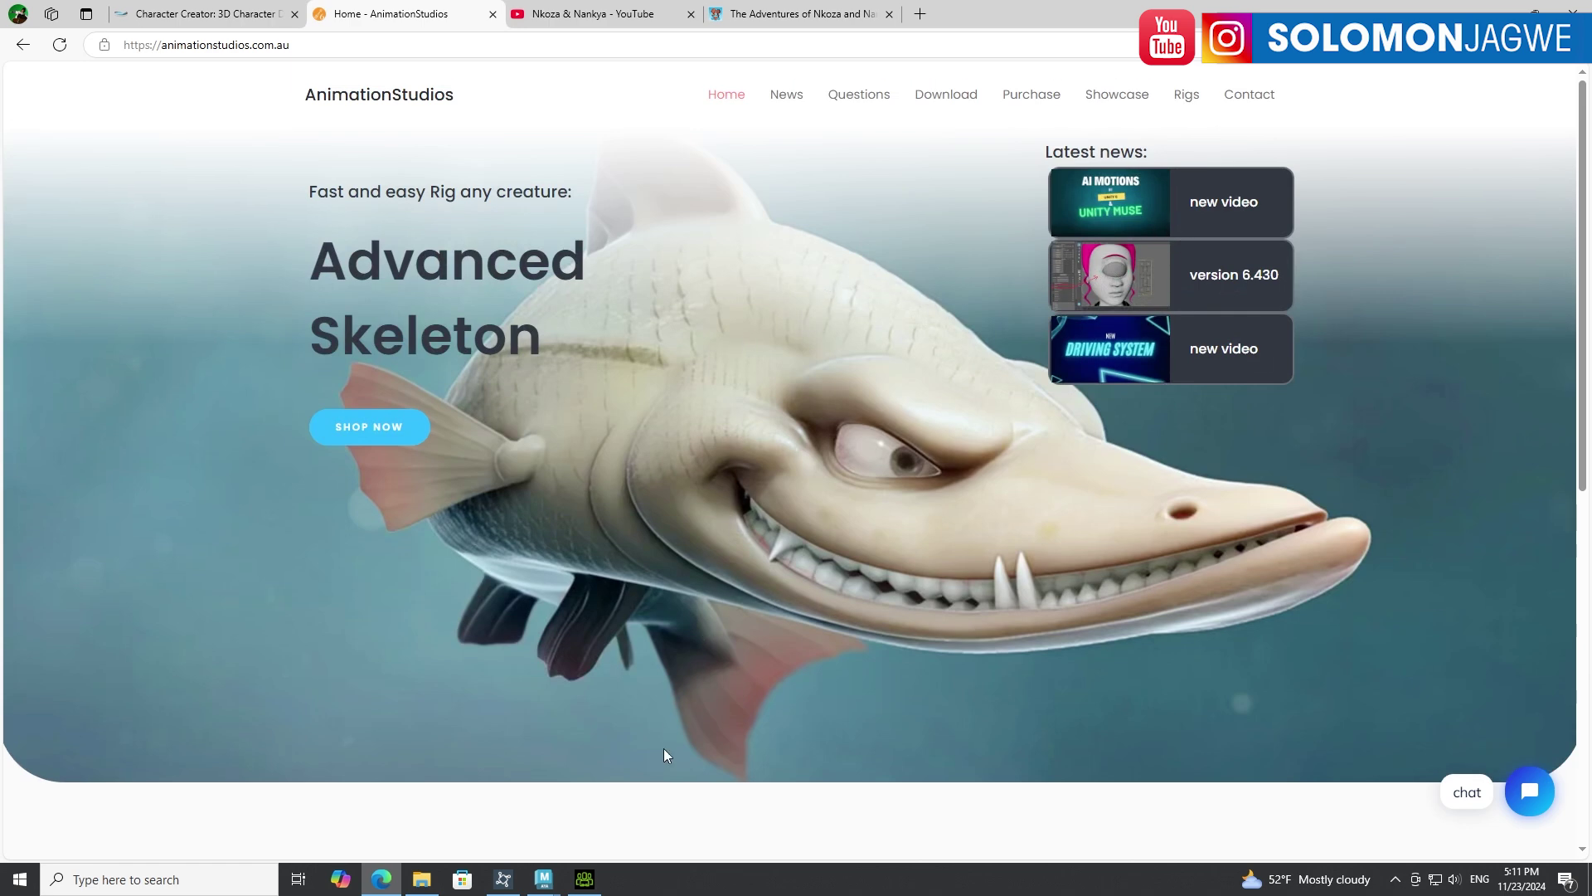
left_click(542, 881)
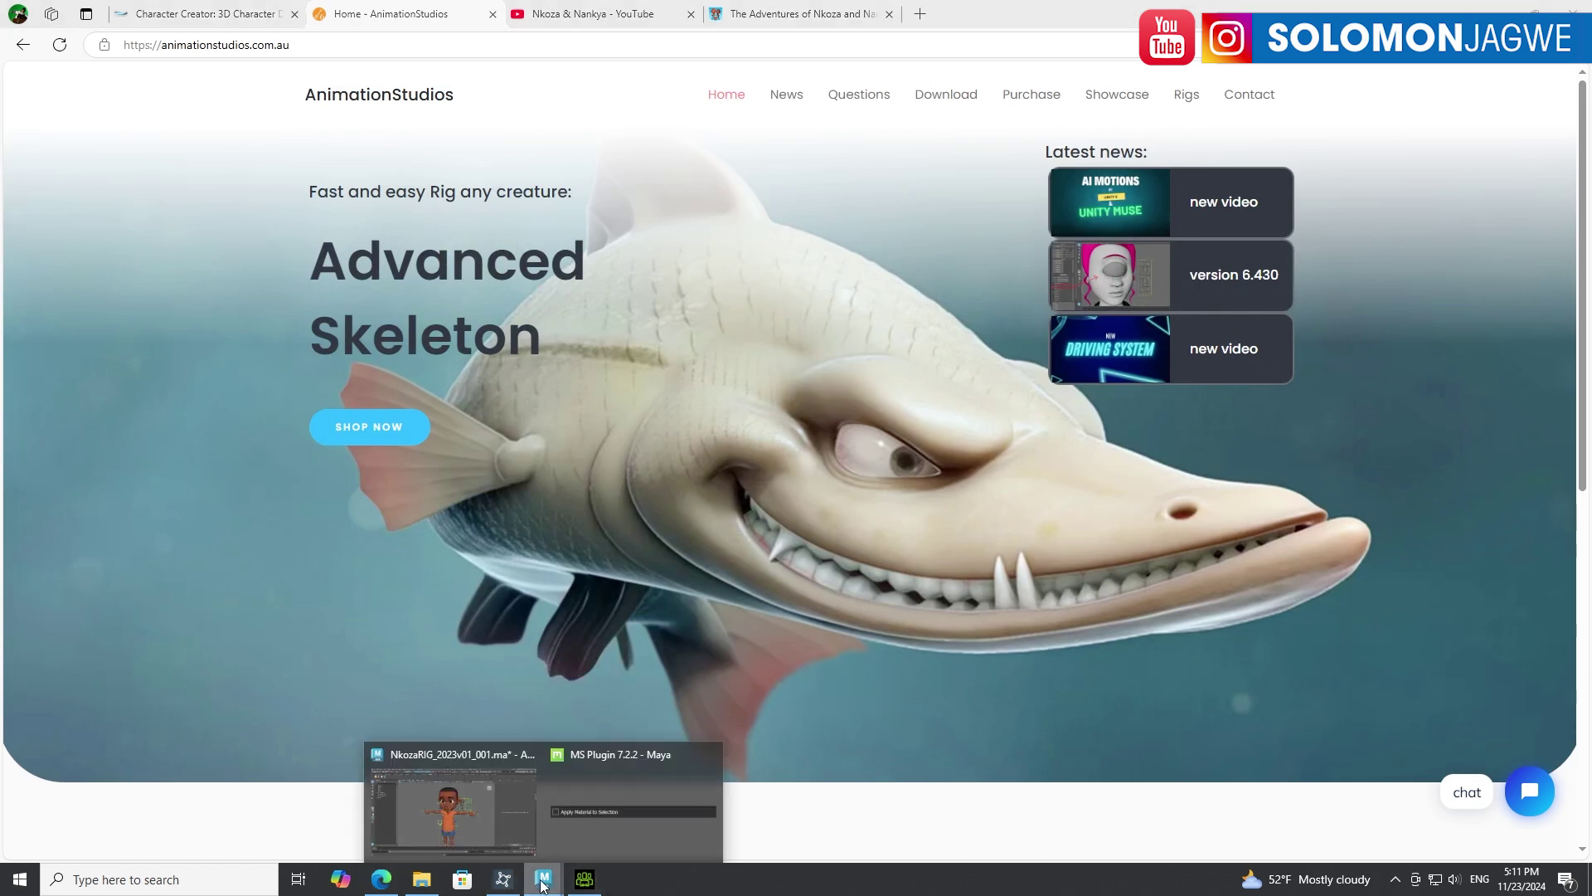
Bring the NkozaRIG scene forward and orbit, dolly and pan for a closer view.
left_click(441, 818)
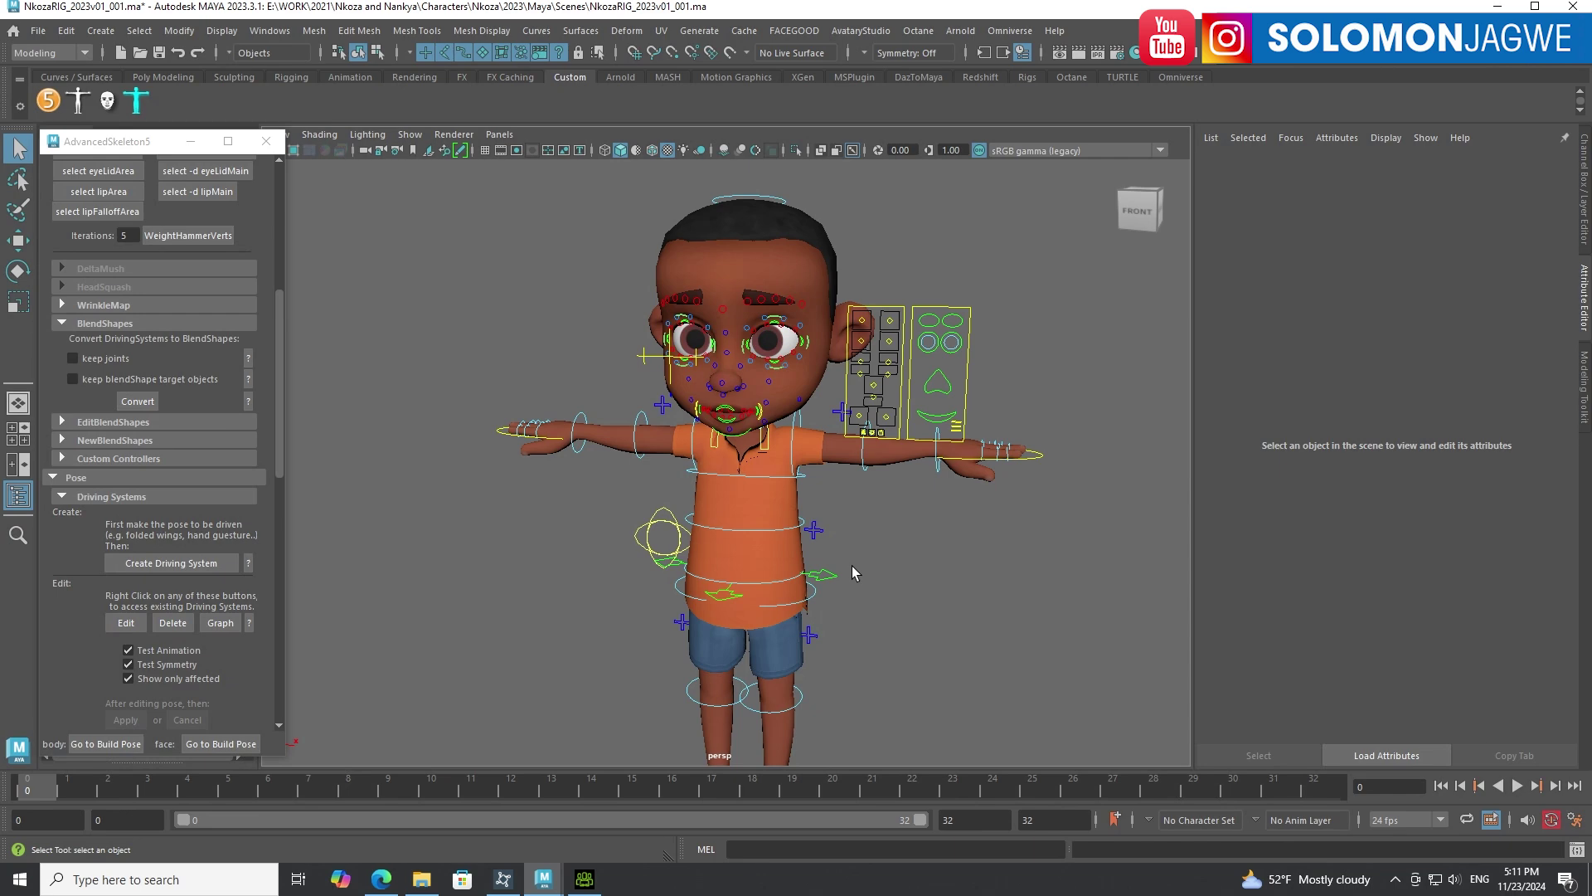
left_click_drag(881, 553, 962, 578, "alt")
right_click_drag(962, 579, 842, 533, "alt")
left_click_drag(843, 533, 837, 535, "alt")
middle_click_drag(838, 535, 836, 572, "alt")
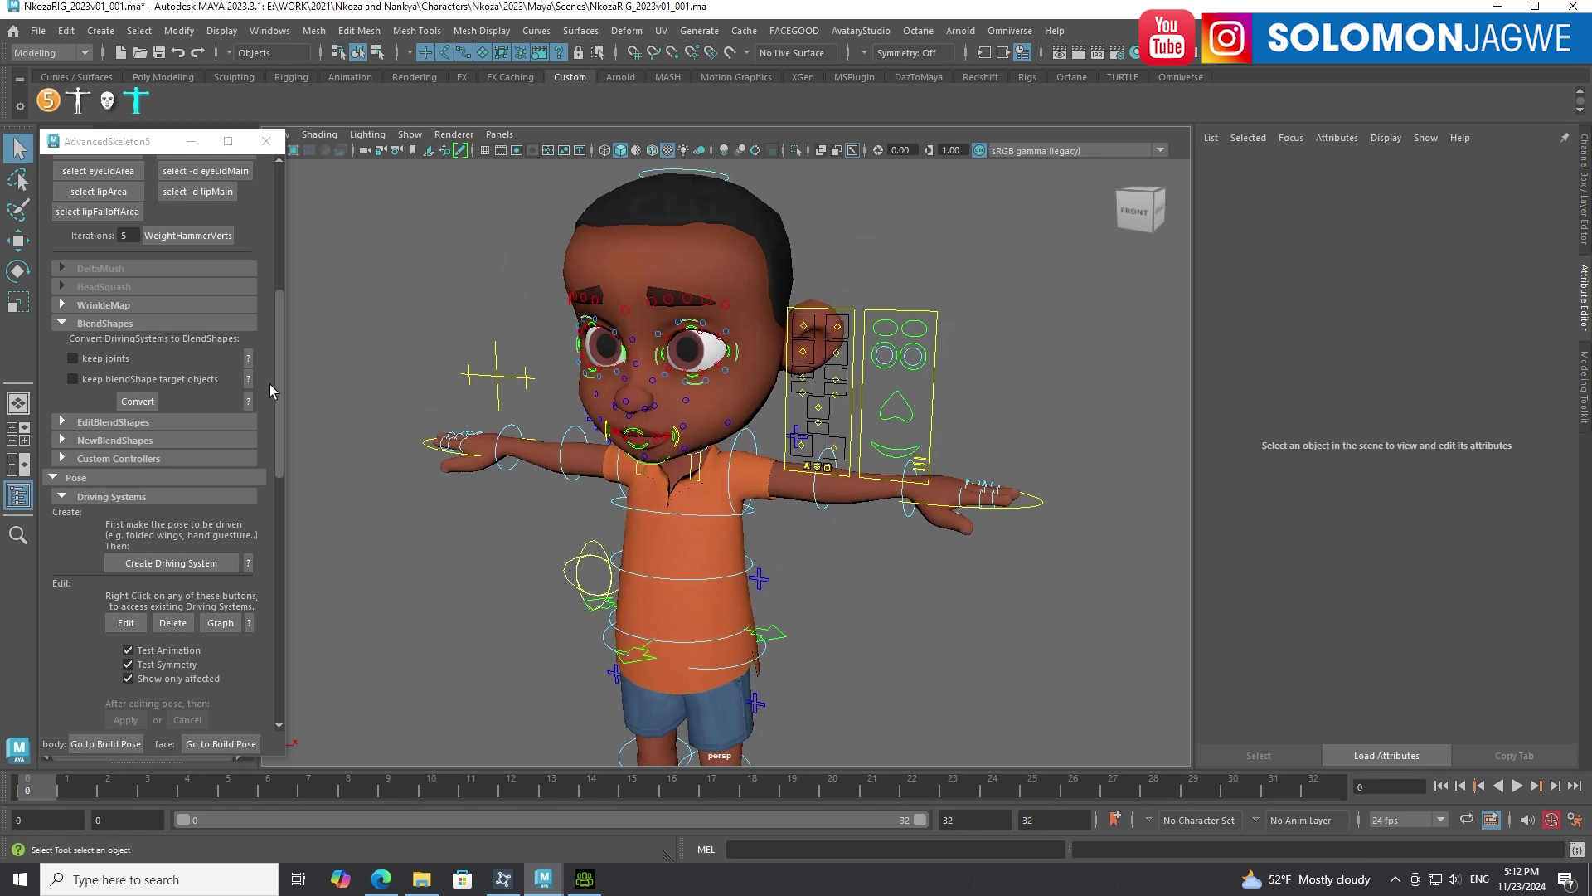
Compare against the CC4 walk animation, then scroll AdvancedSkeleton5 down to its Export tools.
left_click(581, 882)
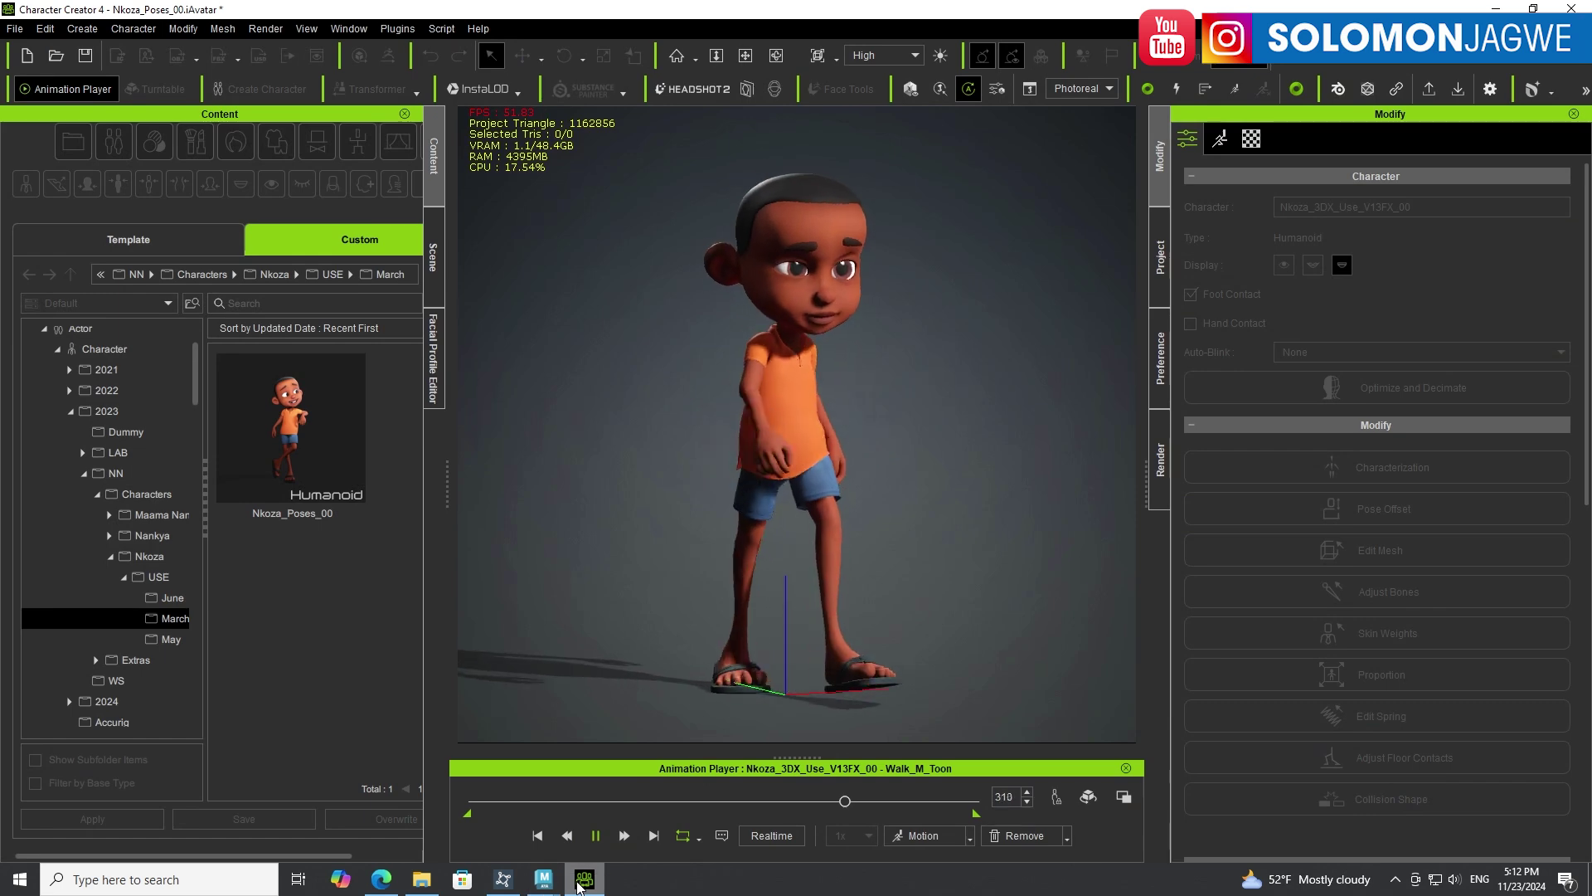
left_click(580, 882)
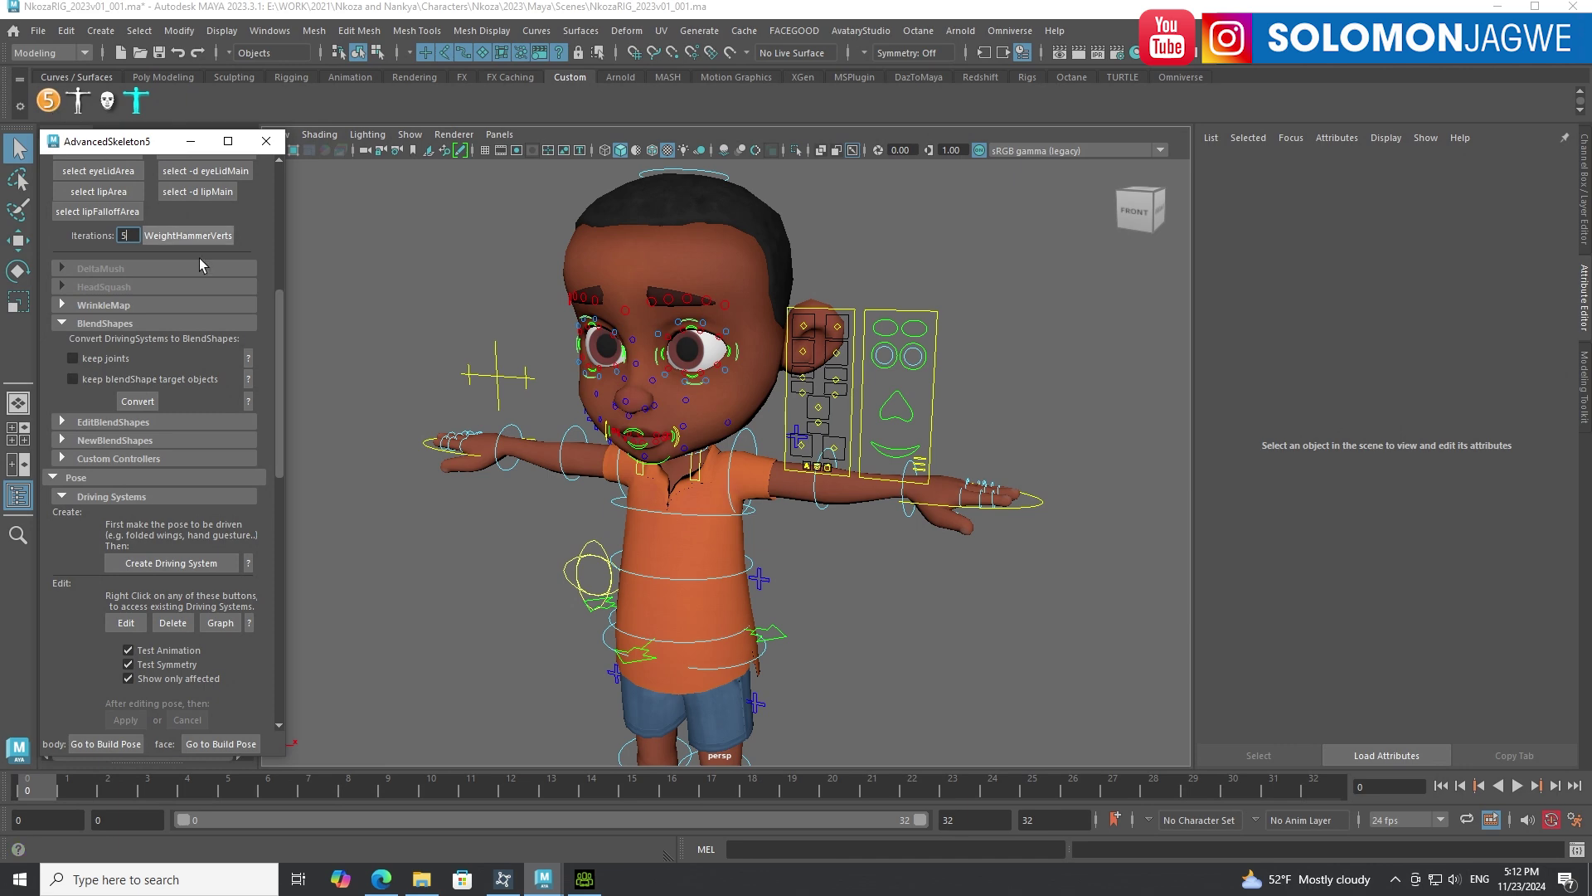
left_click_drag(284, 351, 283, 507)
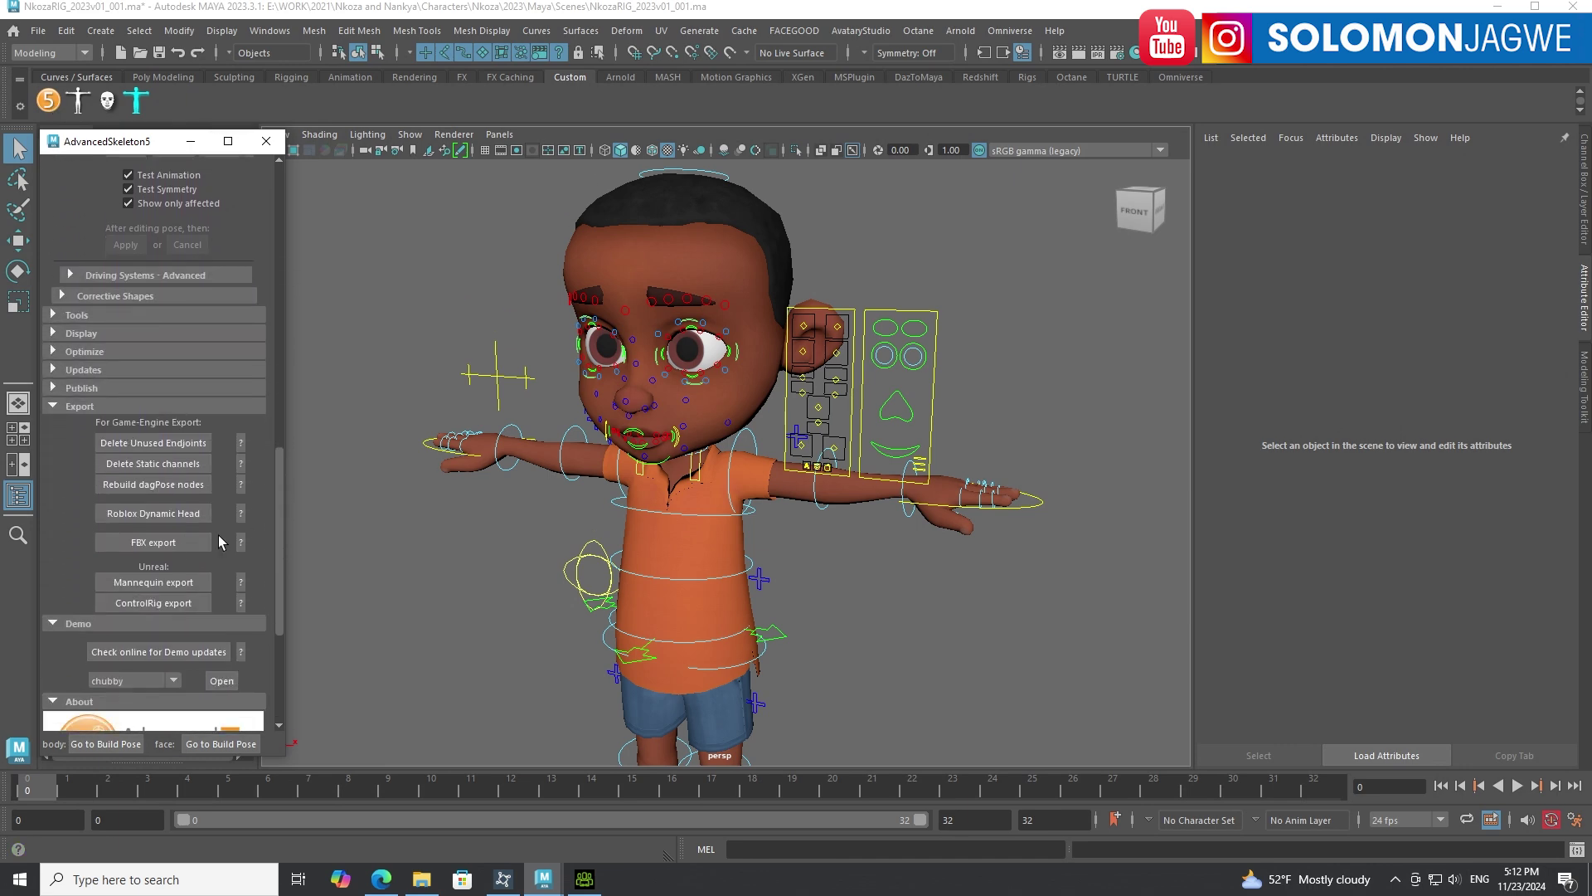
Export the selected Nkoza rig from AdvancedSkeleton5 as FBX file 'nkoa', then deselect it.
left_click(161, 546)
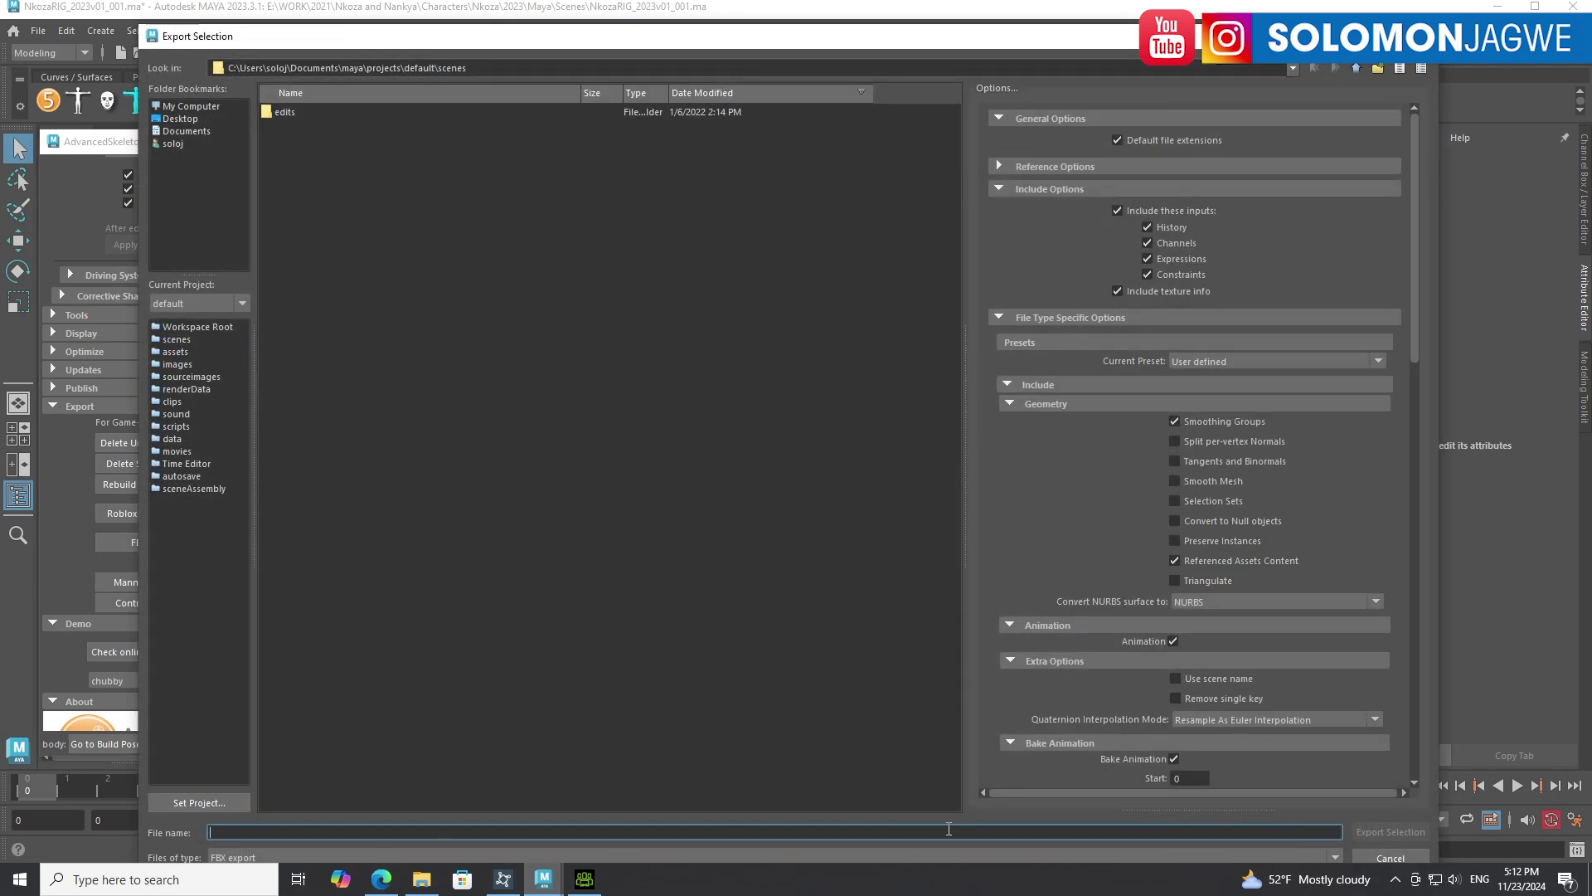
type("nkoa")
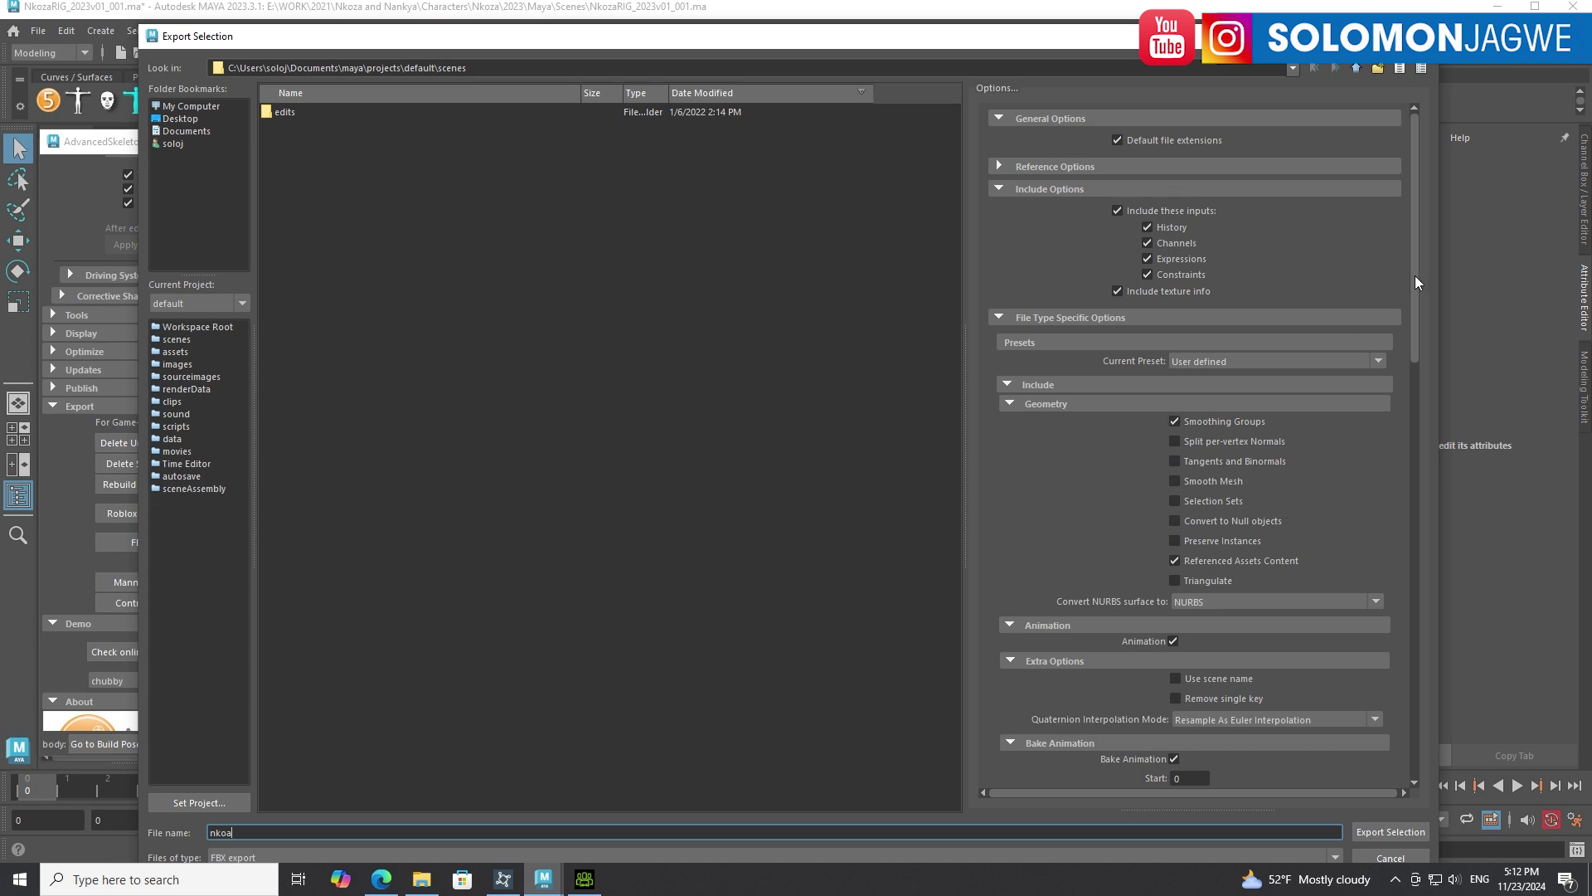
mouse_move(1415, 275)
left_mouse_down()
mouse_move(1430, 470)
mouse_move(1405, 697)
mouse_move(1438, 253)
left_mouse_up()
key("Return")
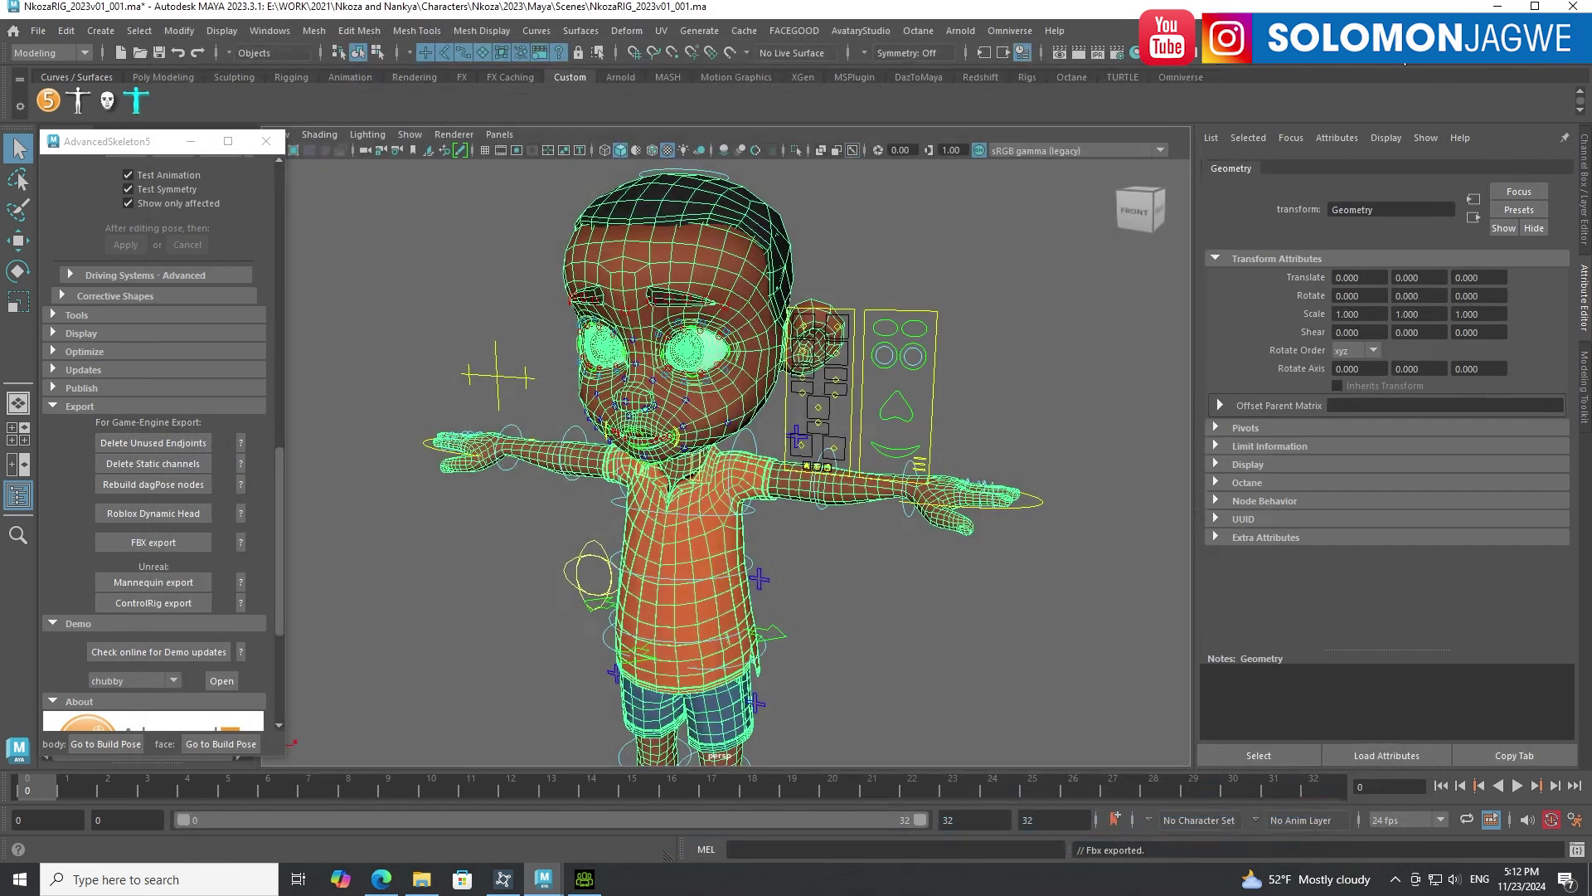
left_click(1006, 316)
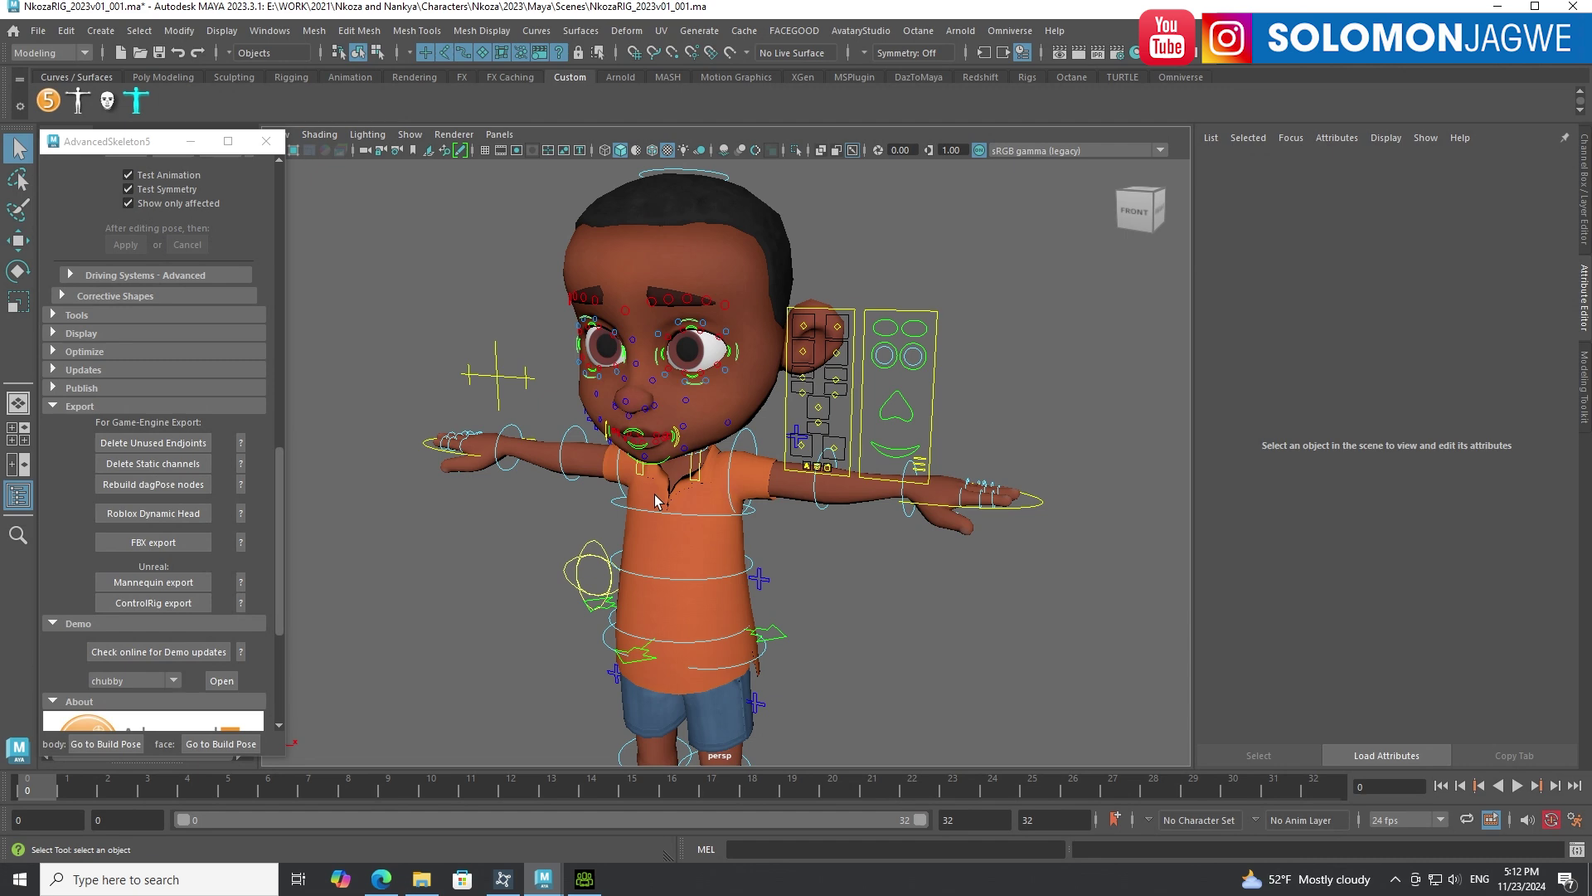
Reset CC4 to frame 0 and a new unsaved project, then show the Reallusion page.
left_click(592, 883)
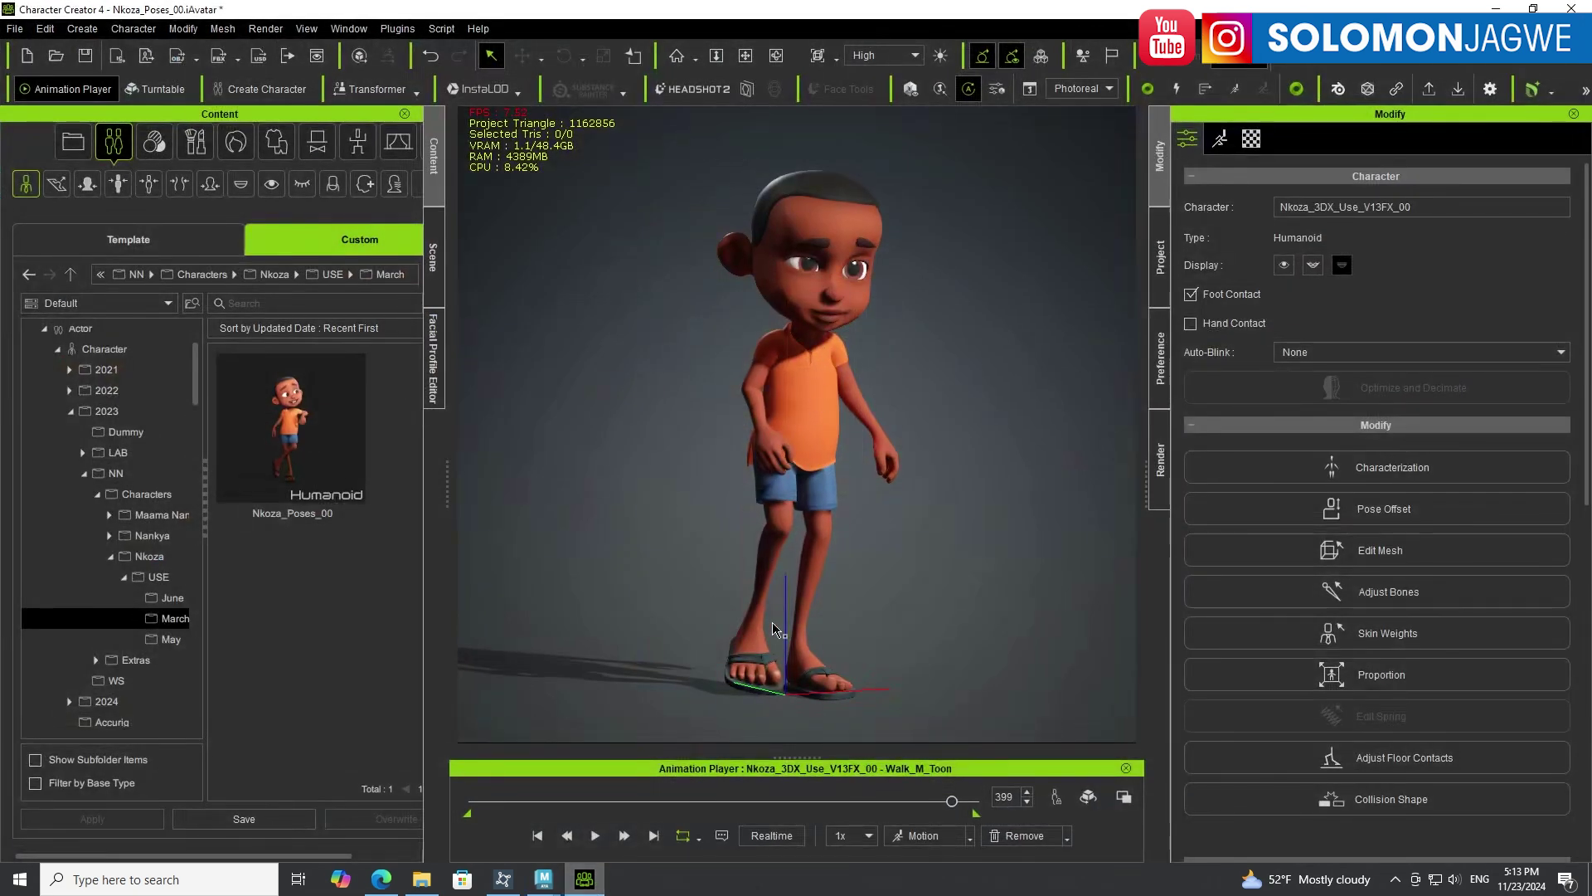
left_click(545, 838)
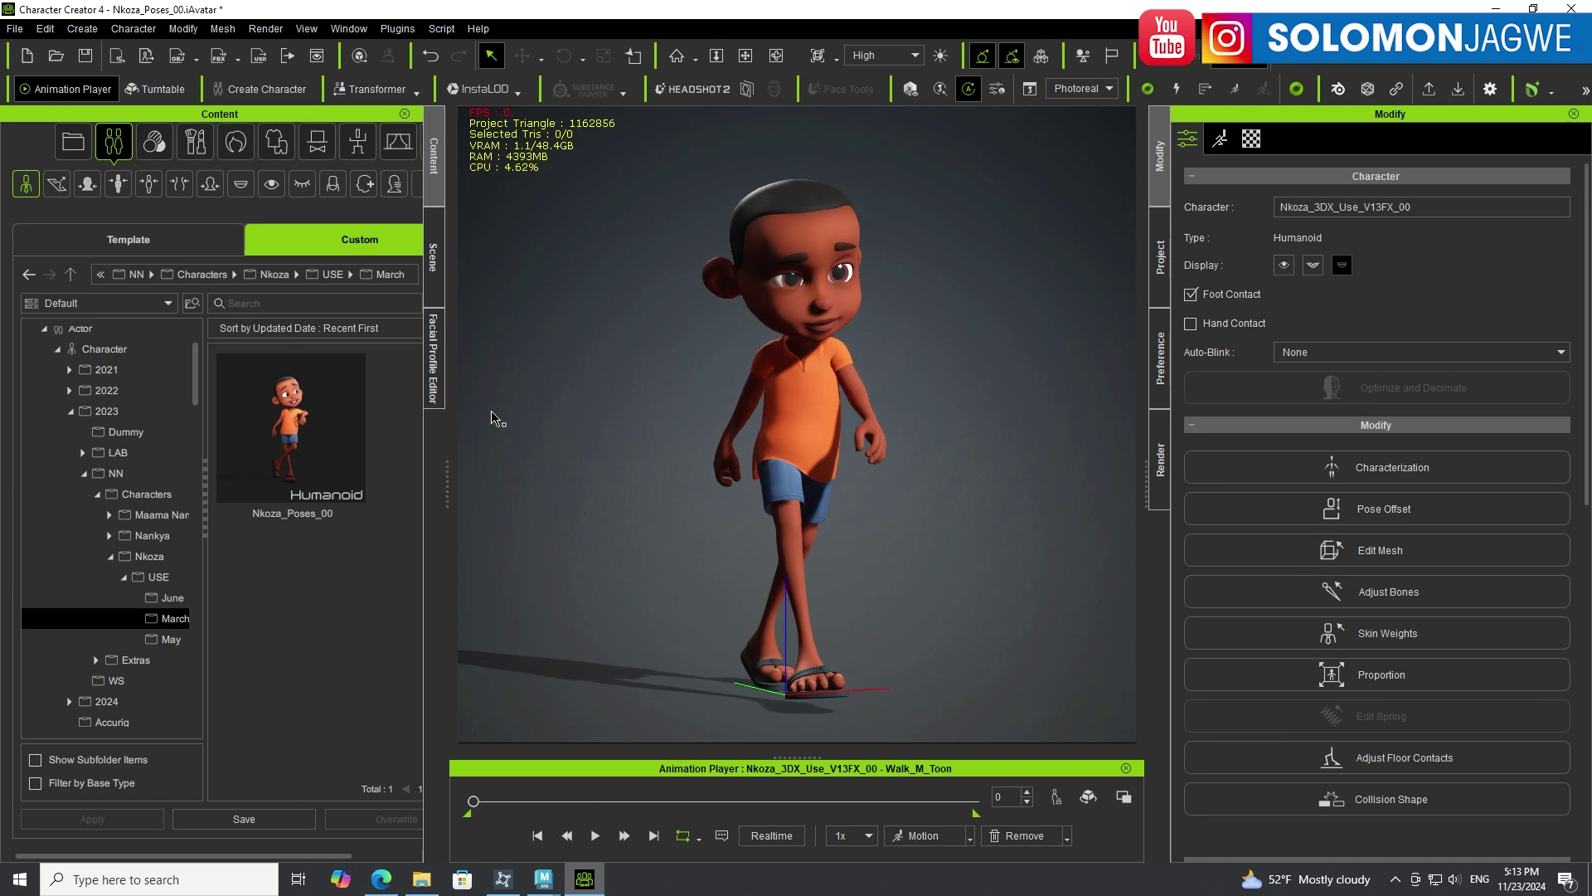
left_click(16, 31)
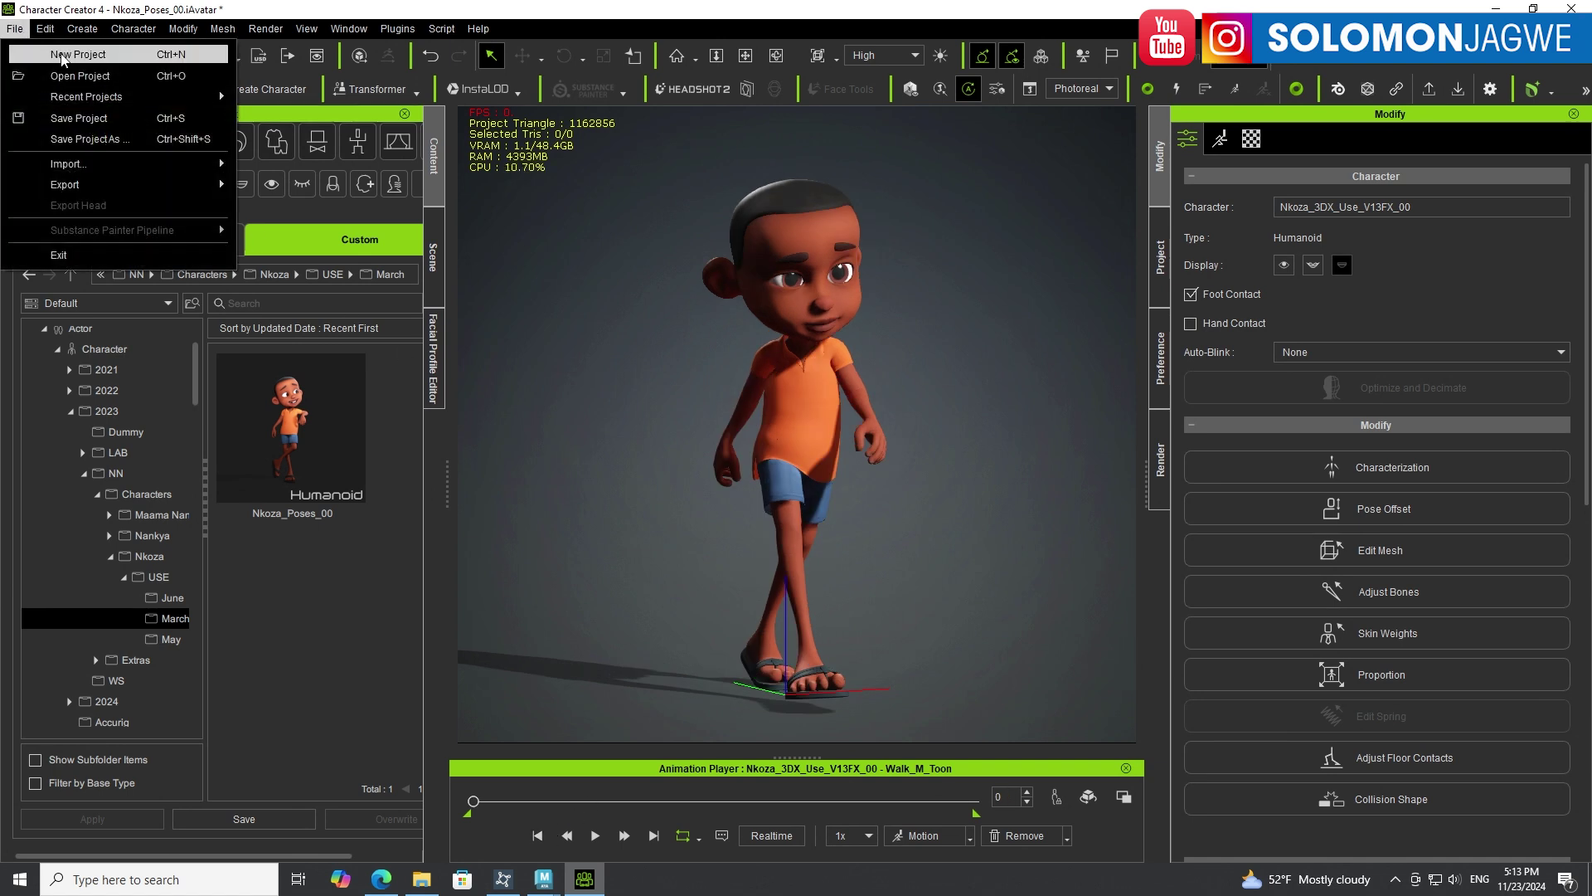
left_click(42, 54)
left_click(798, 476)
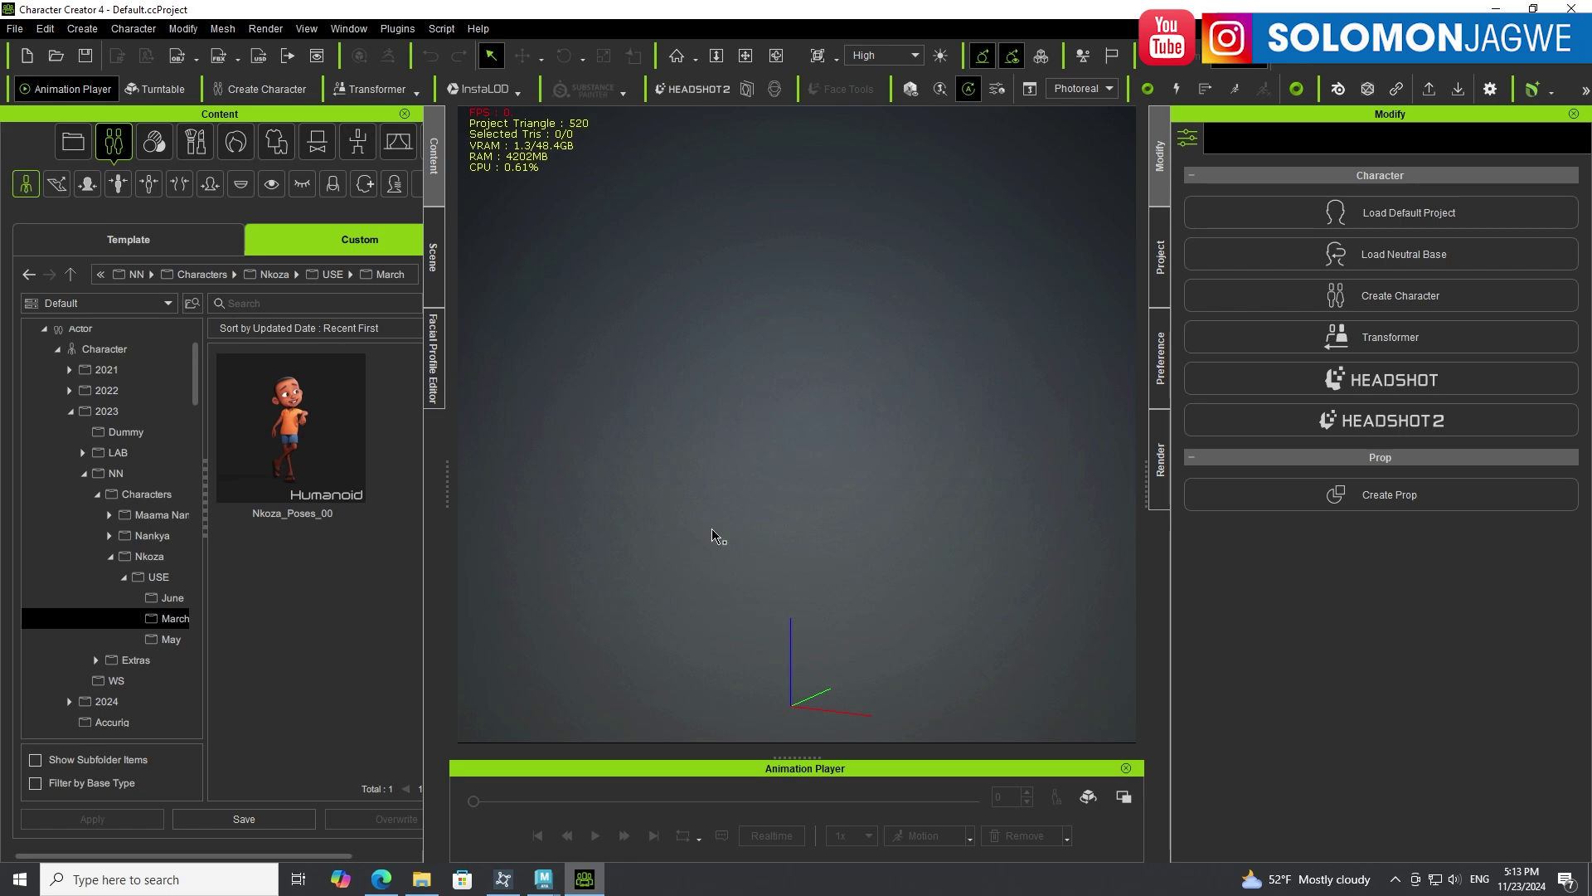
left_click(387, 888)
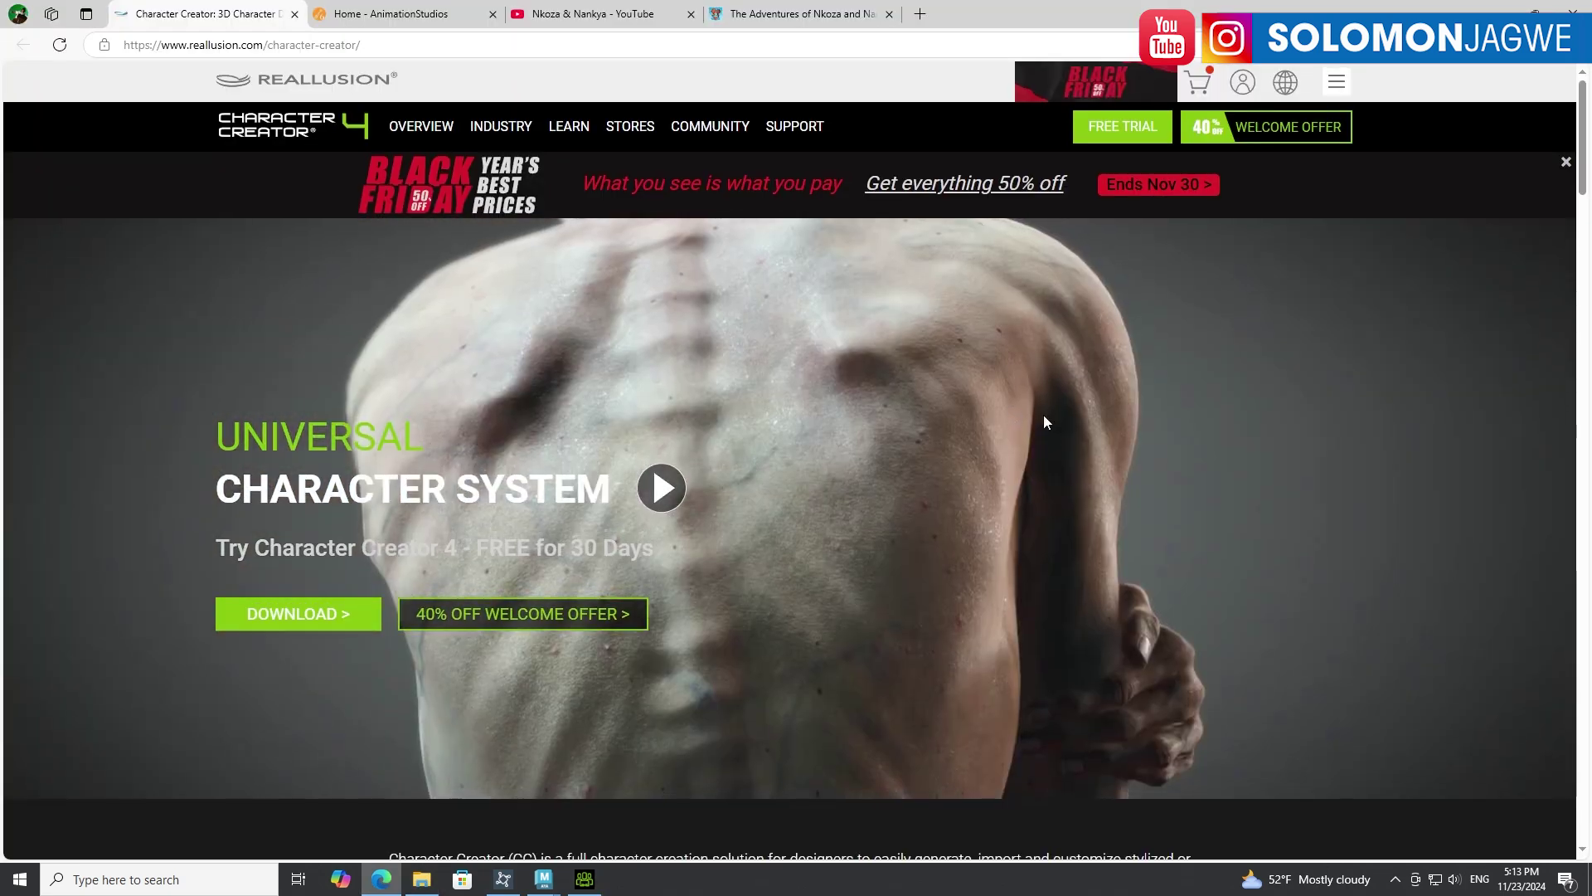
Scroll the Character Creator page past its feature sections to the Character Ecosystem section.
scroll(1043, 415, "down", 10)
scroll(1360, 418, "up", 2)
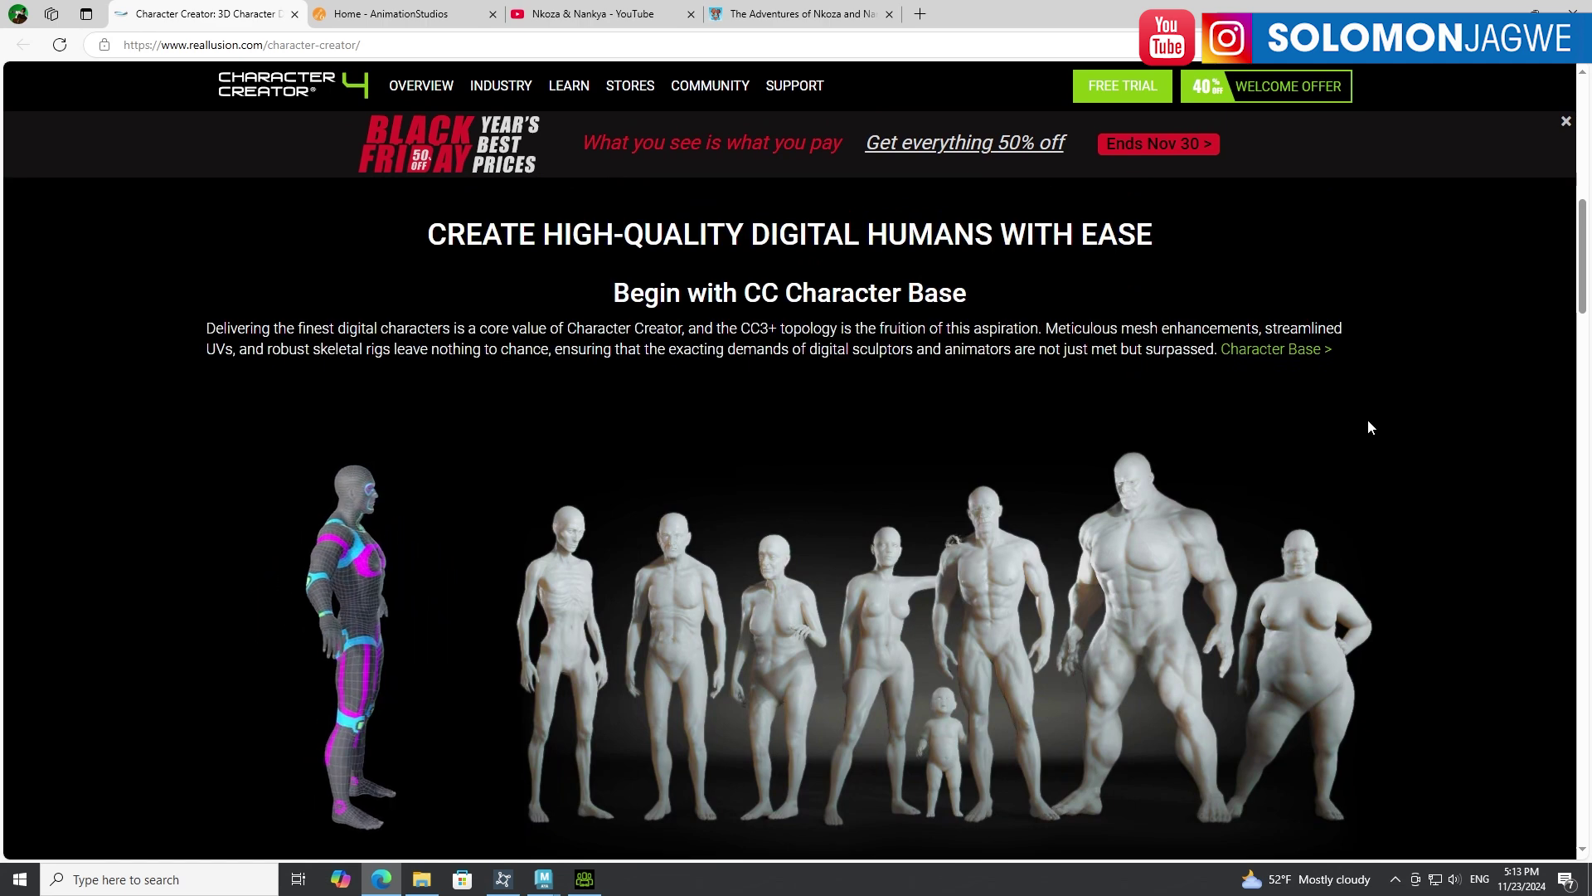
scroll(1384, 421, "down", 2)
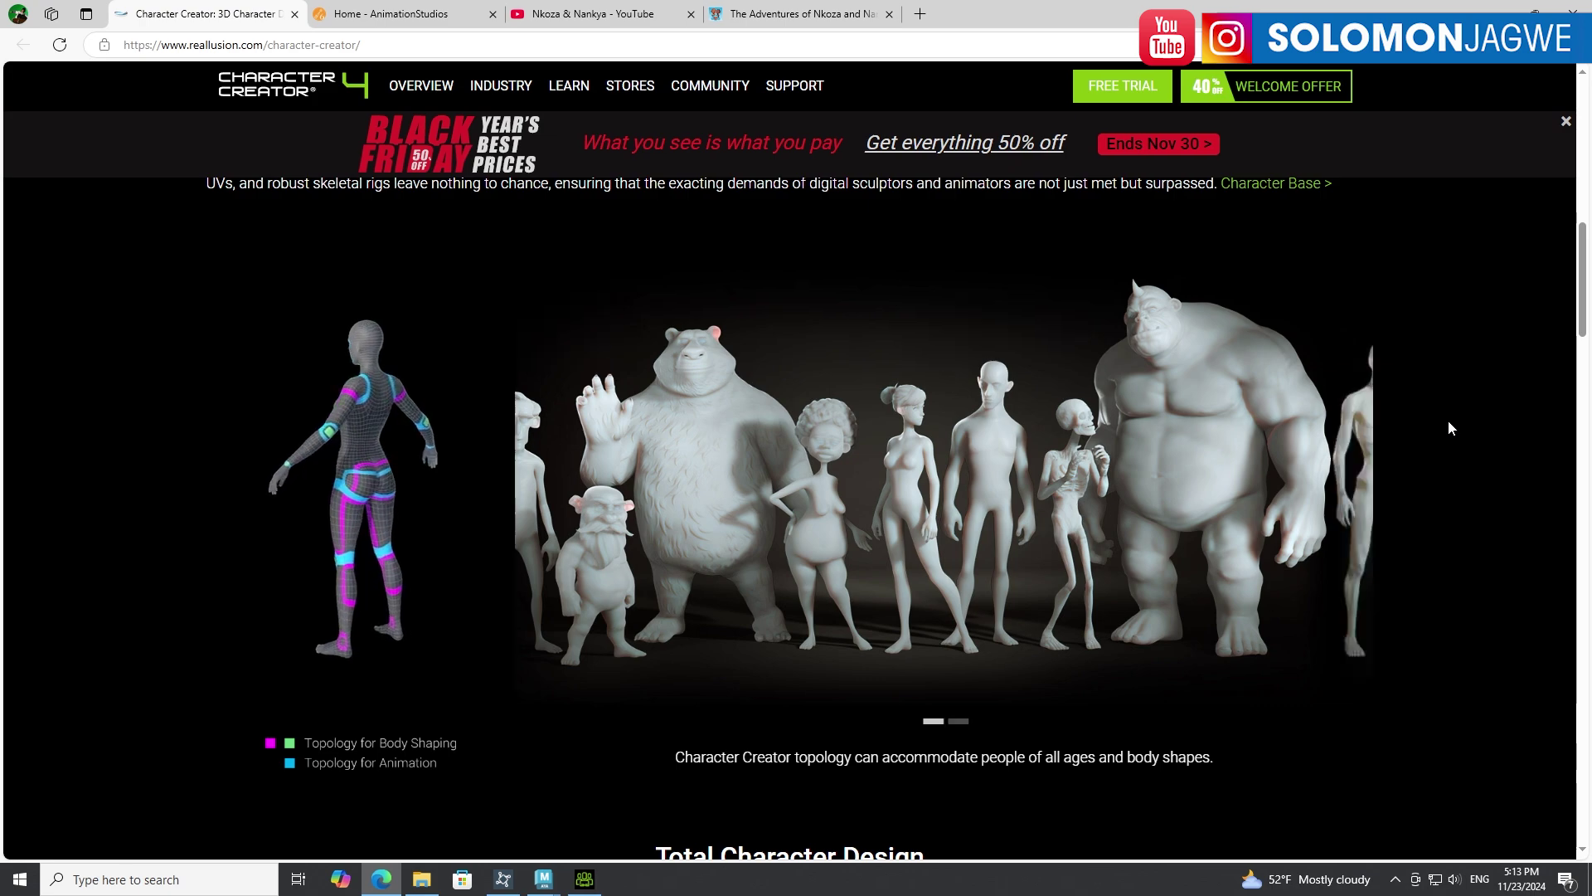
scroll(1434, 420, "down", 9)
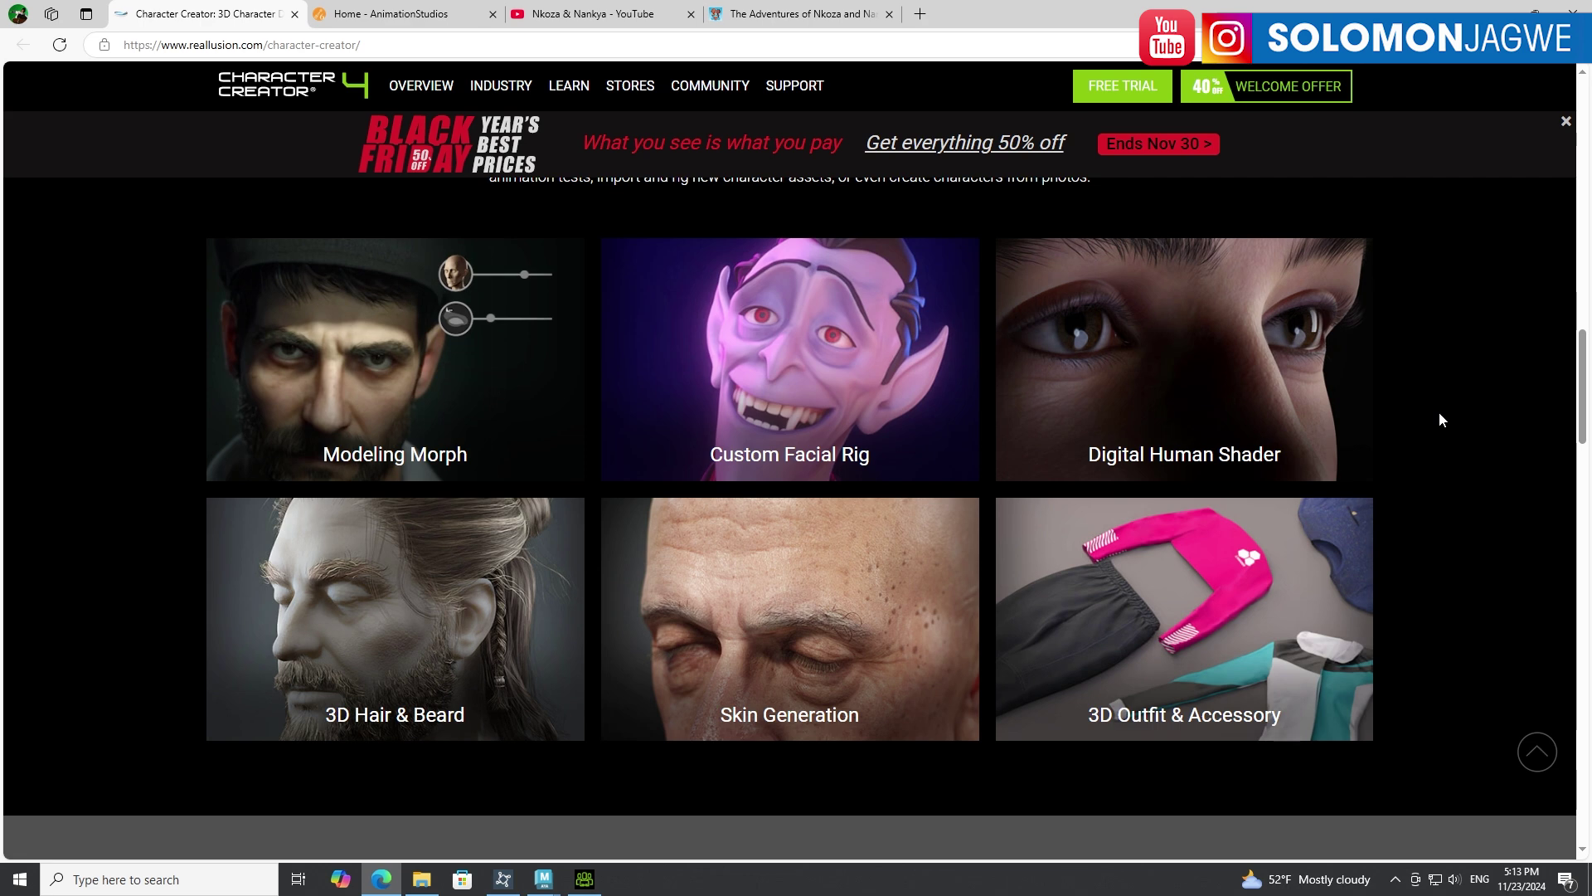
scroll(1439, 419, "down", 10)
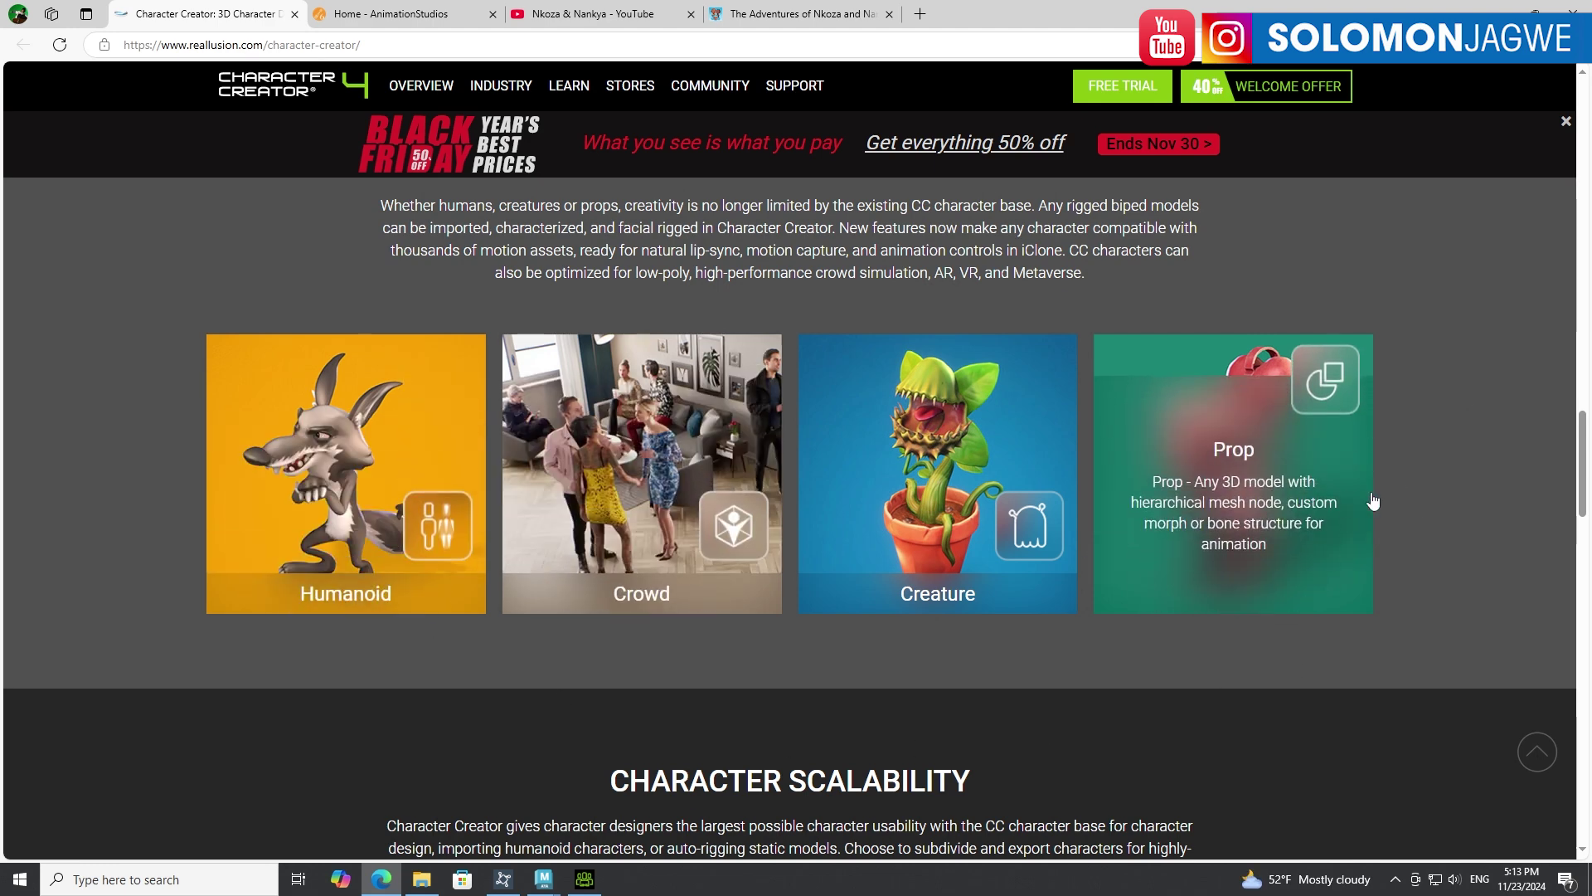
scroll(1432, 501, "down", 7)
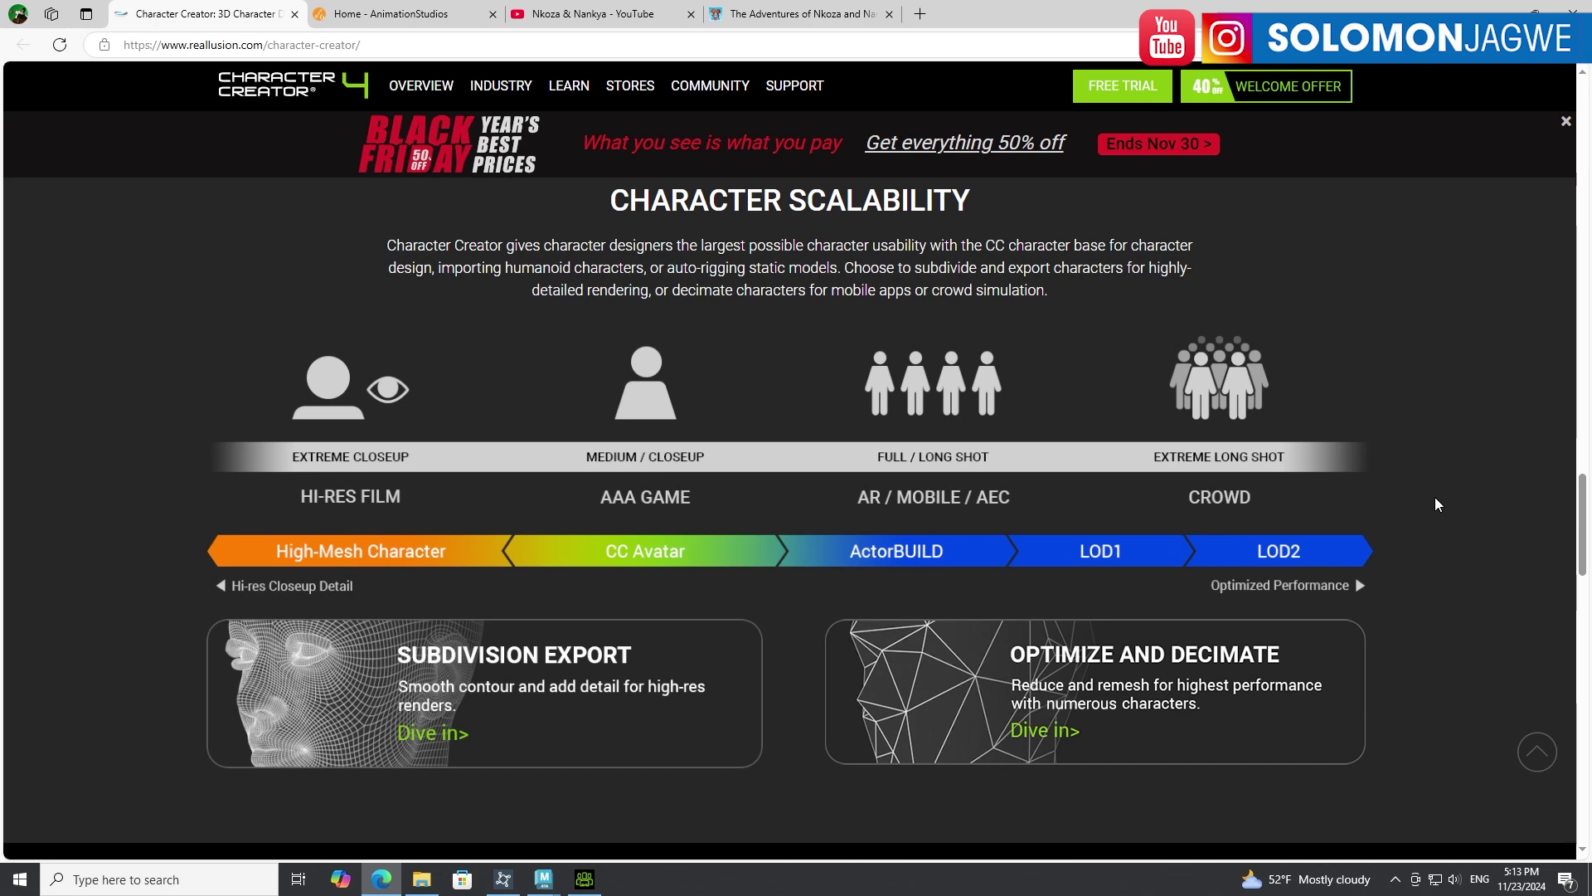
scroll(1435, 495, "down", 8)
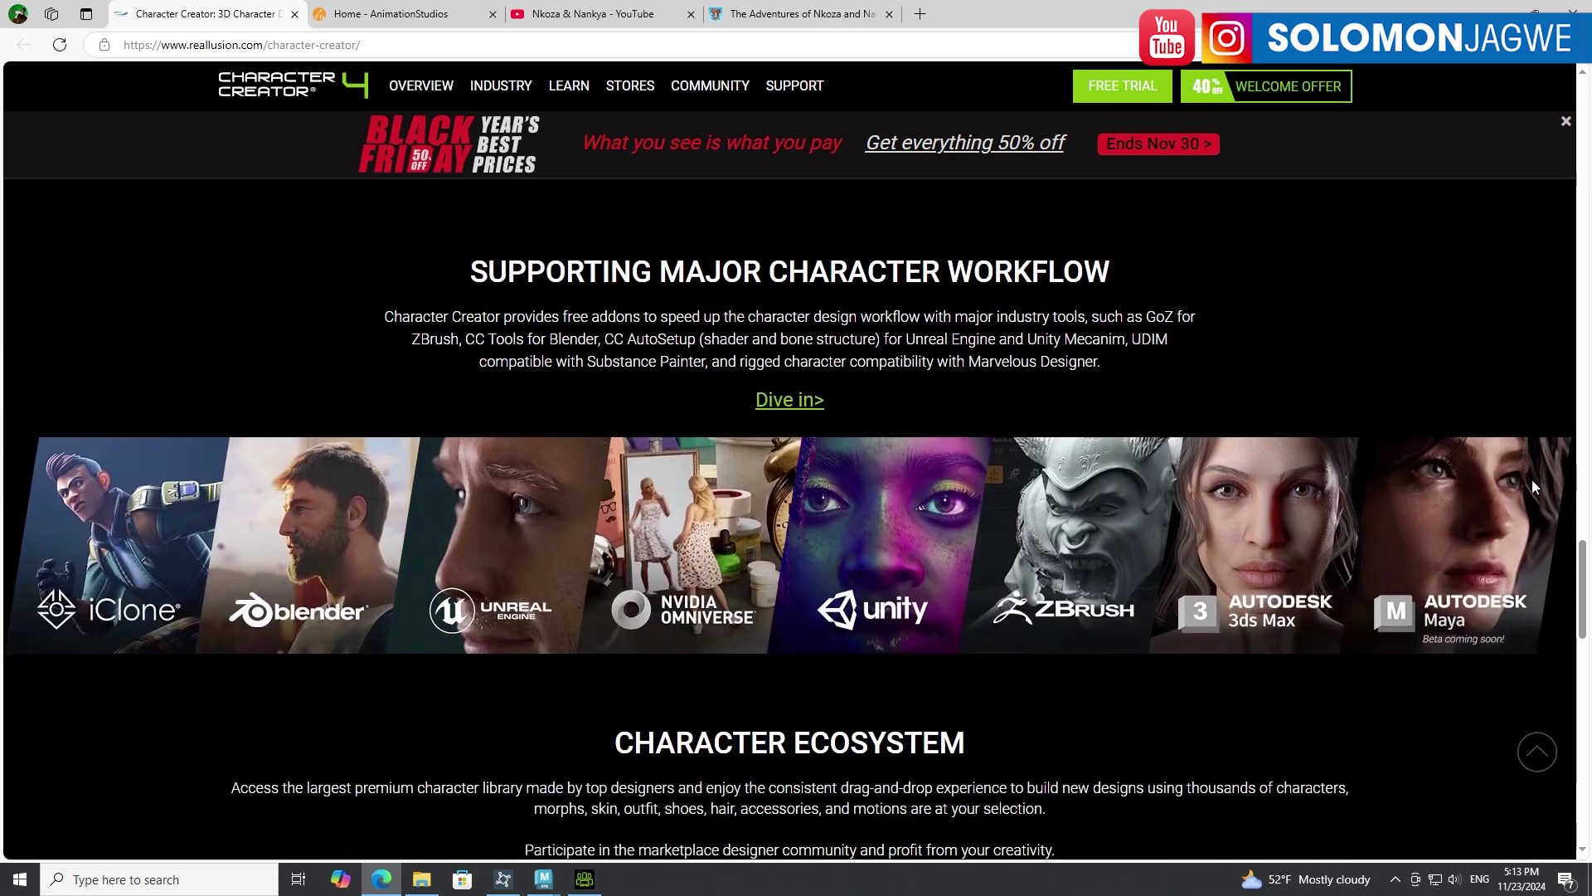
scroll(1338, 718, "down", 1)
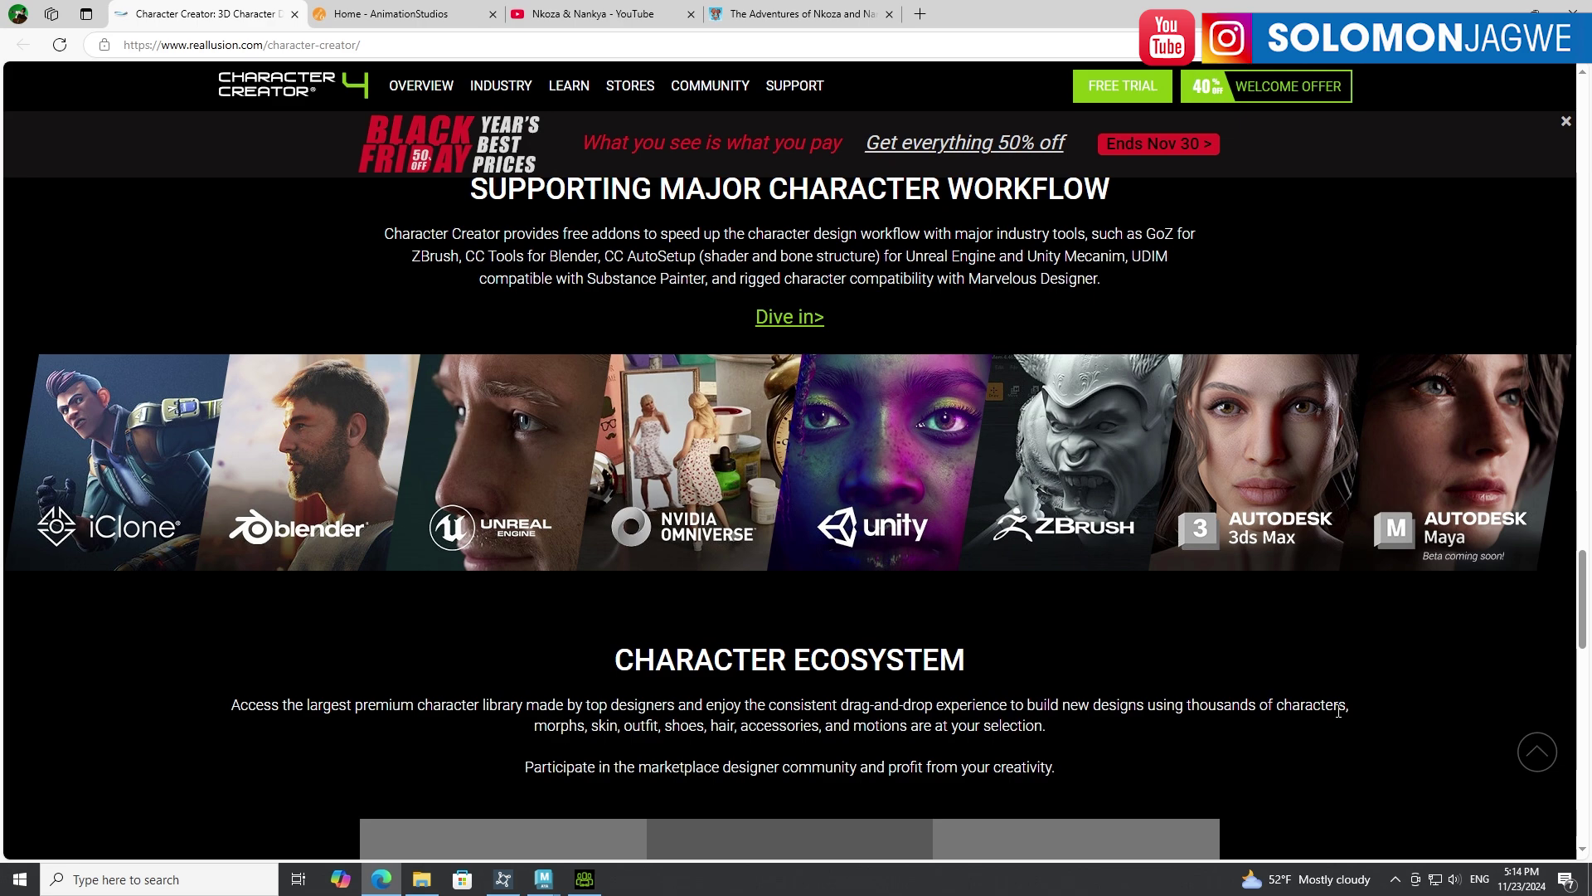
scroll(1338, 712, "down", 10)
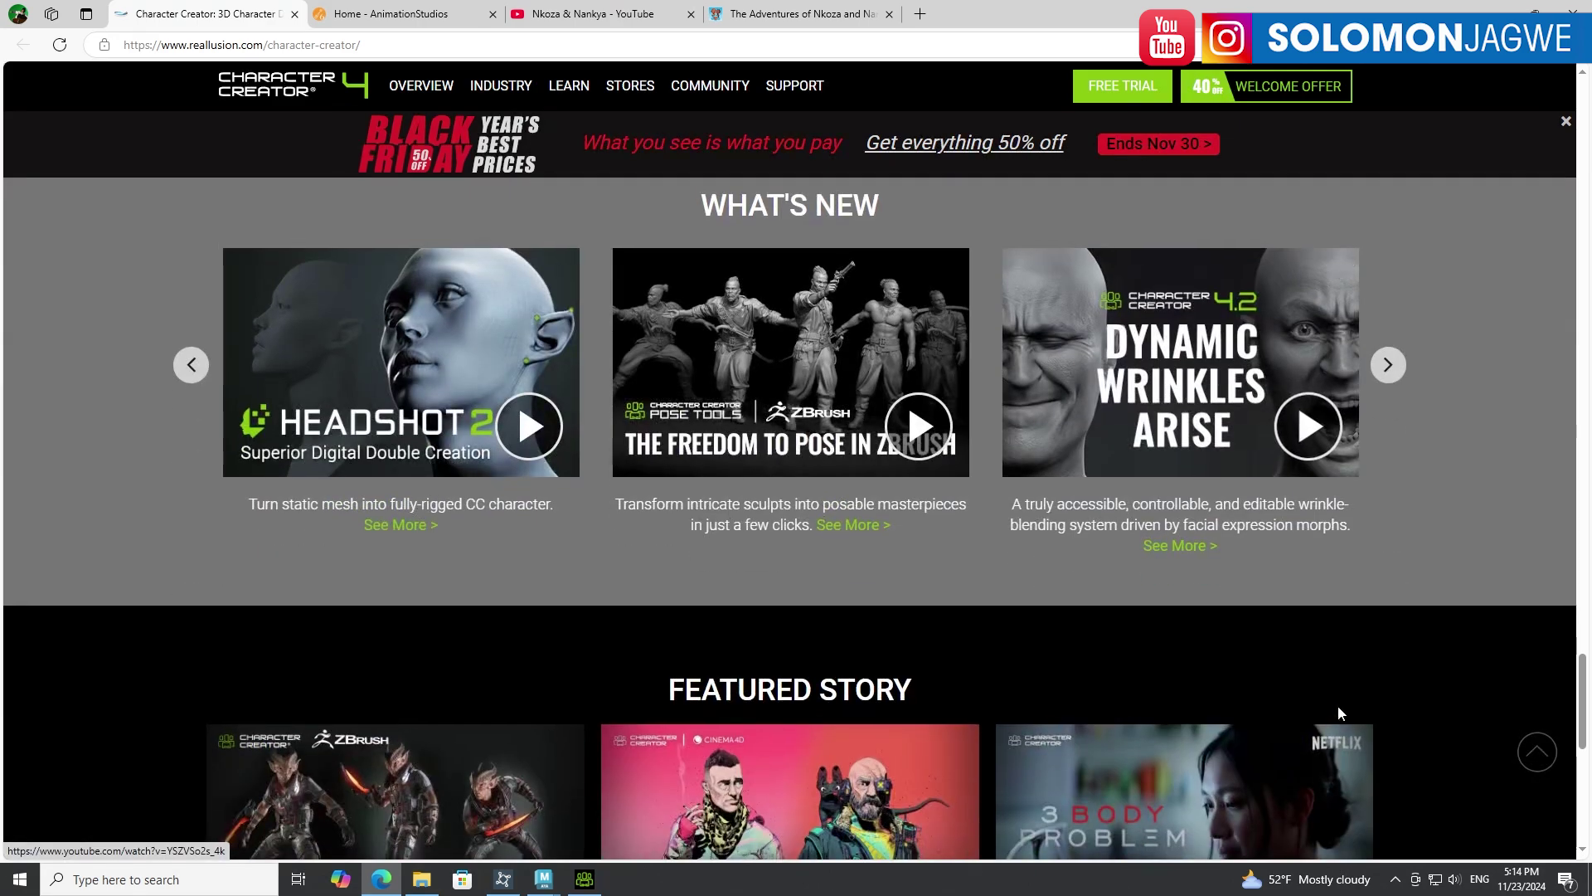
scroll(1338, 707, "up", 10)
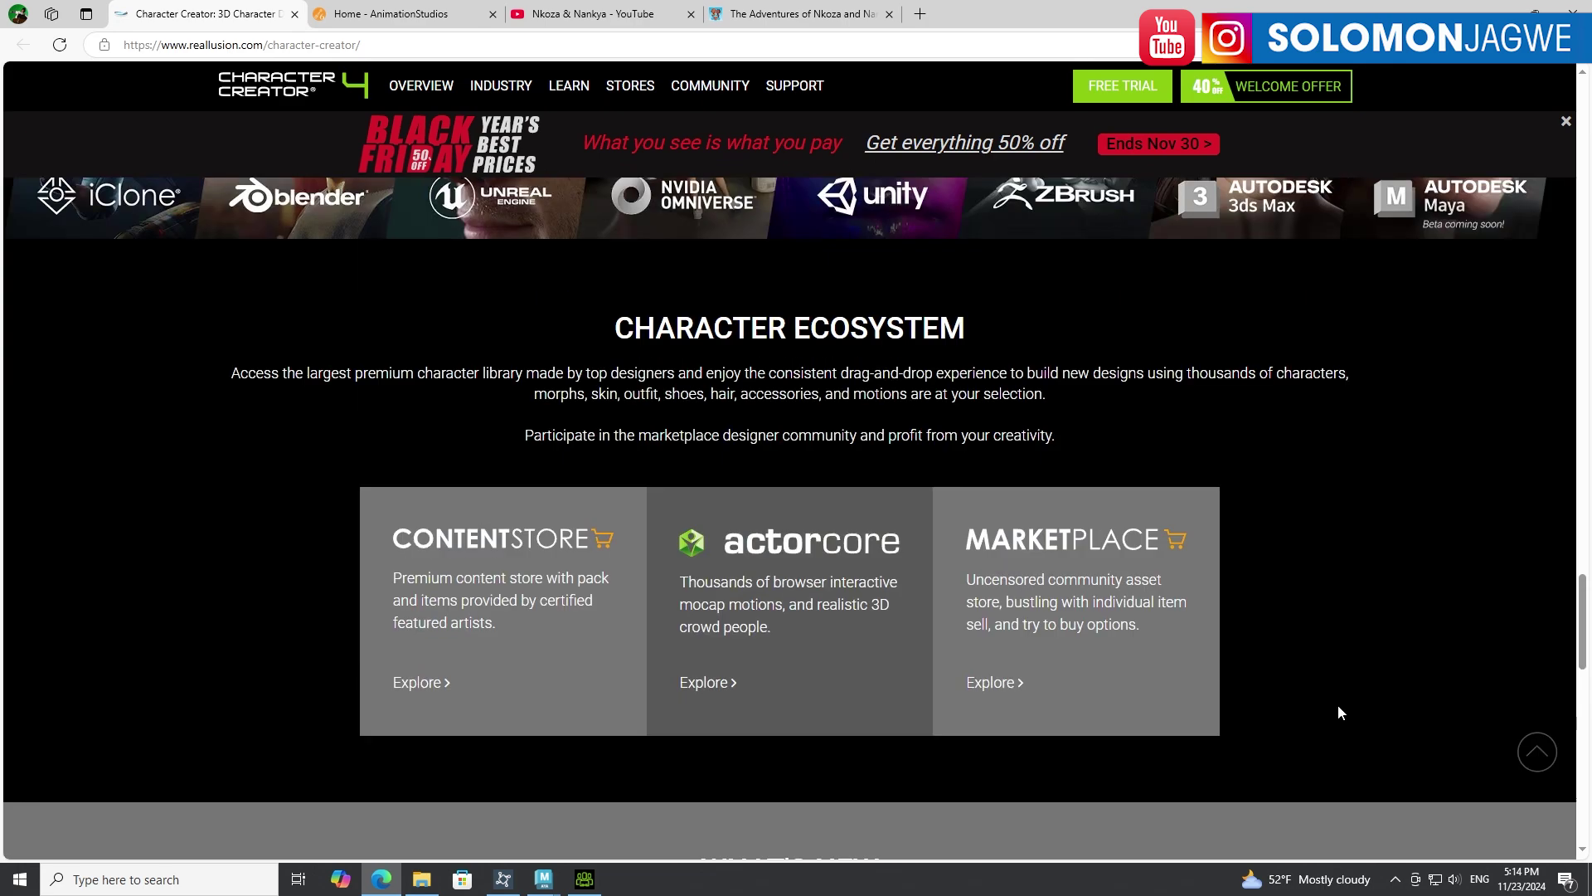
Create a character in CC4 from Nkoza_3DX_Use_V13_00.fbx in the 2023 FBX December folder.
left_click(585, 881)
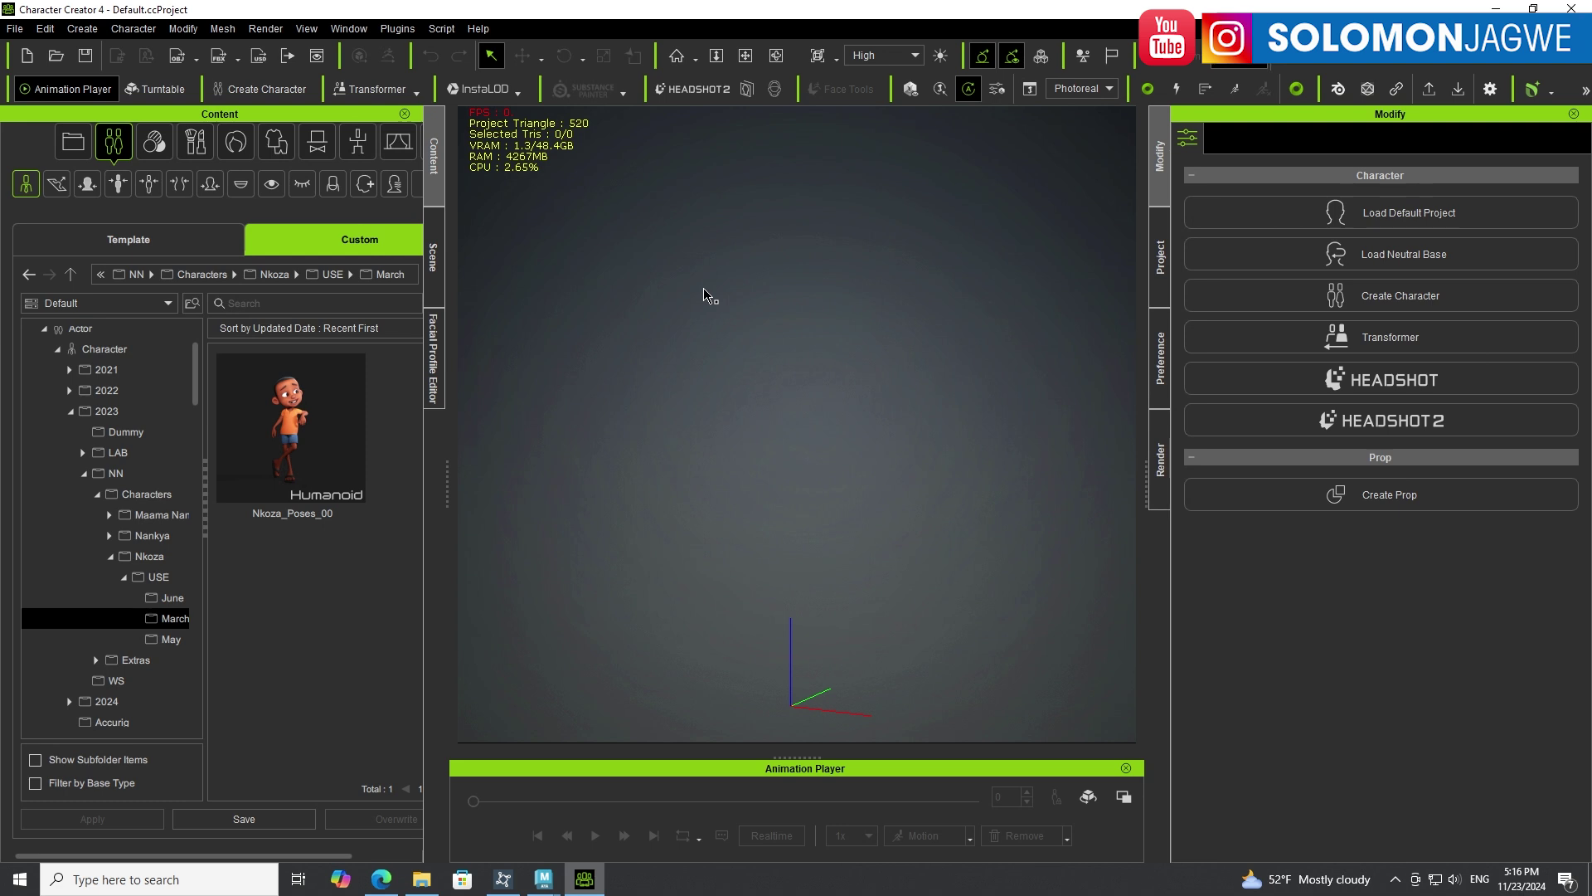
left_click(83, 32)
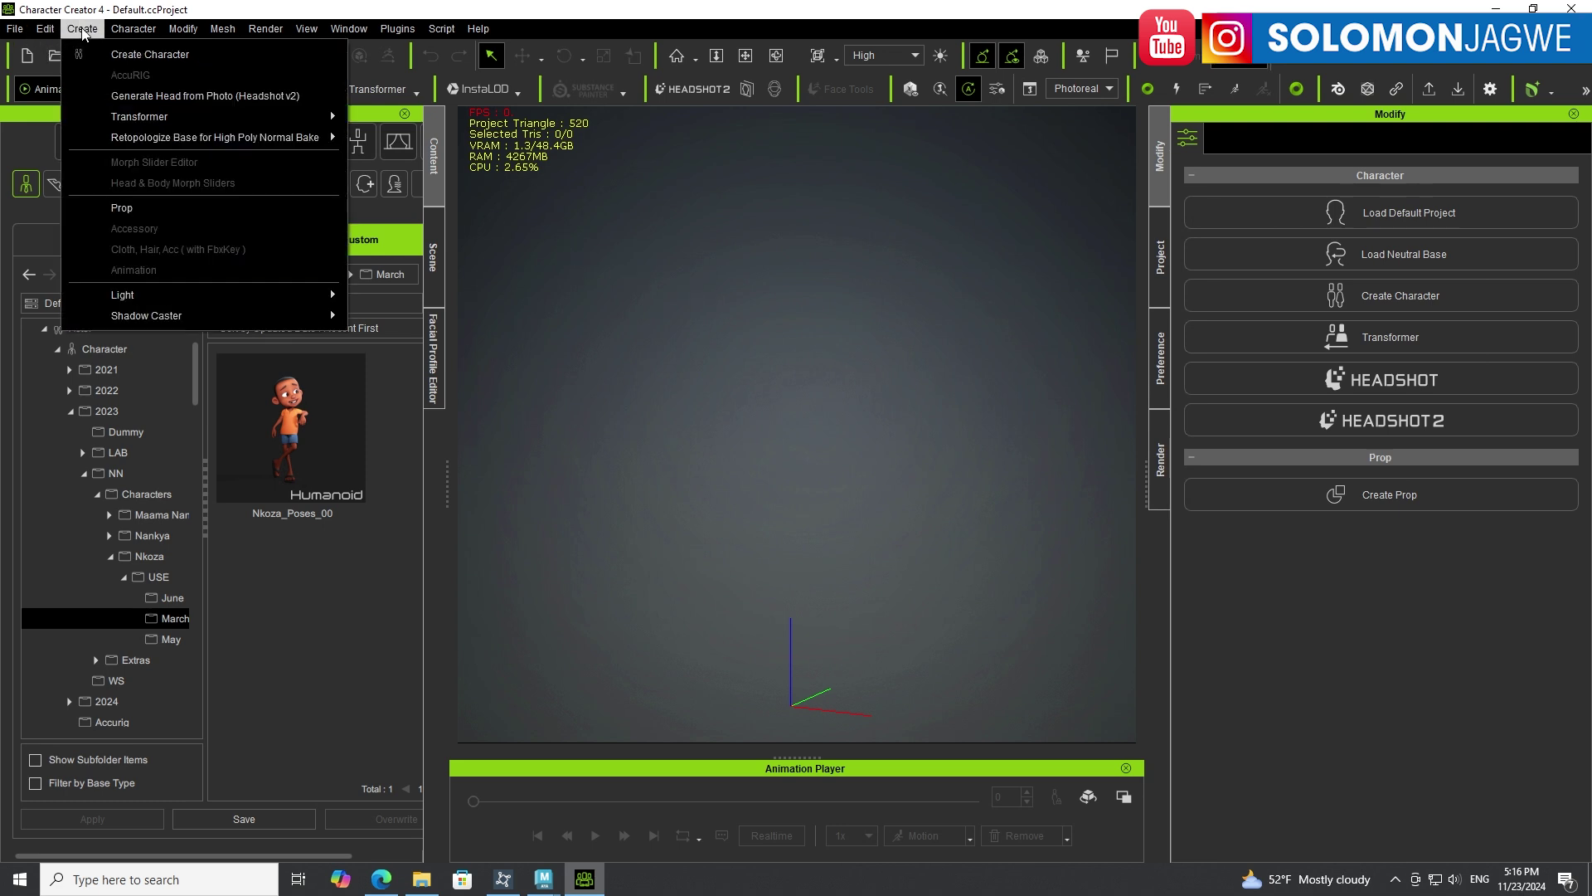
left_click(148, 57)
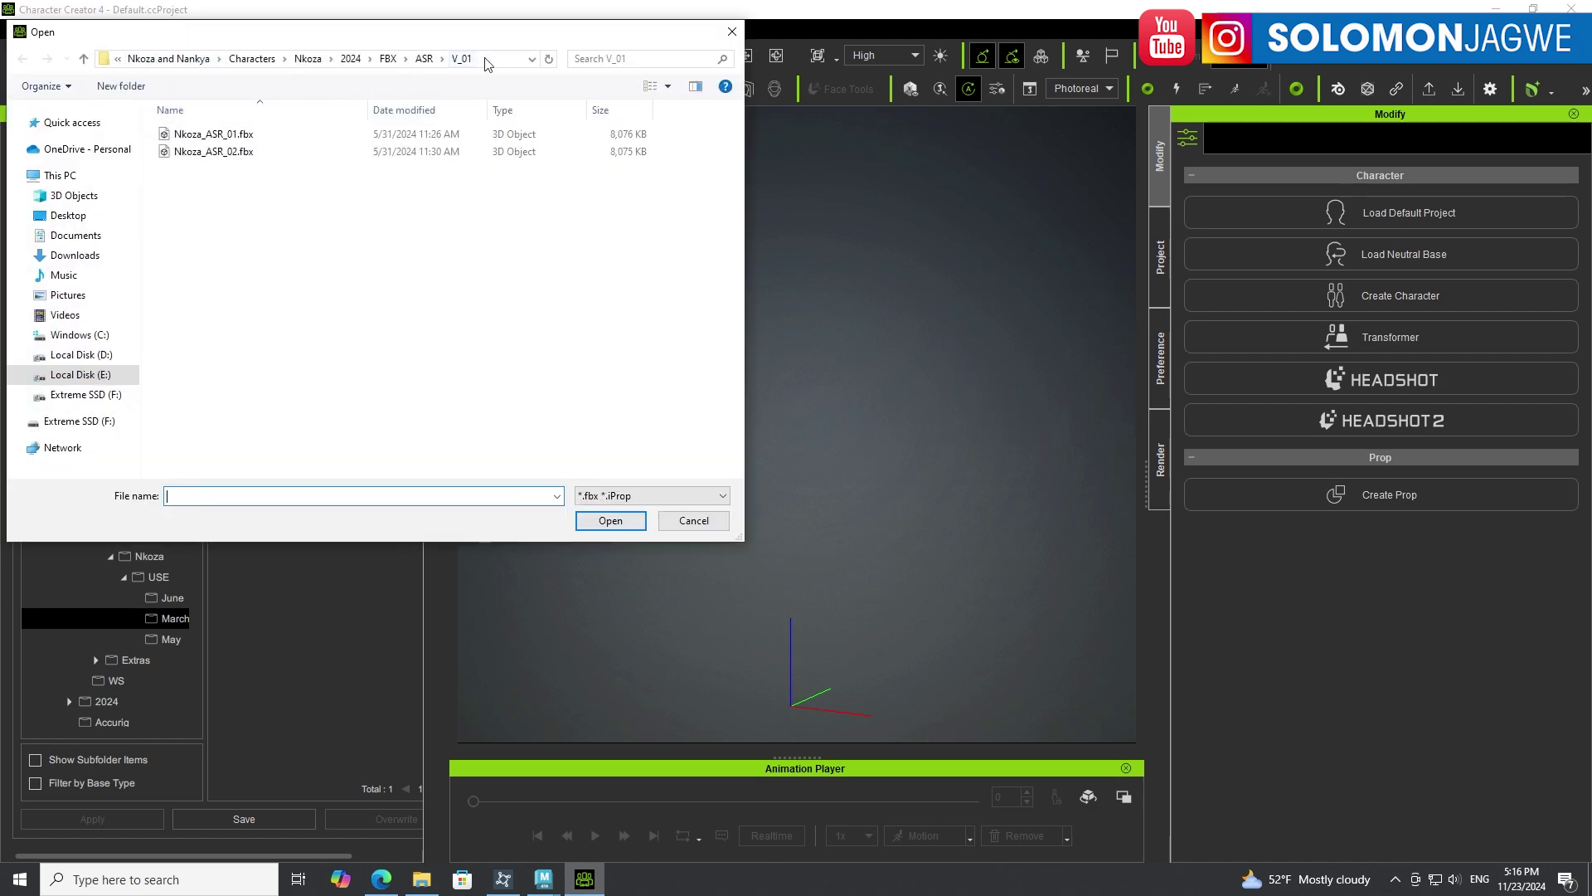
left_click(487, 65)
right_click(375, 63)
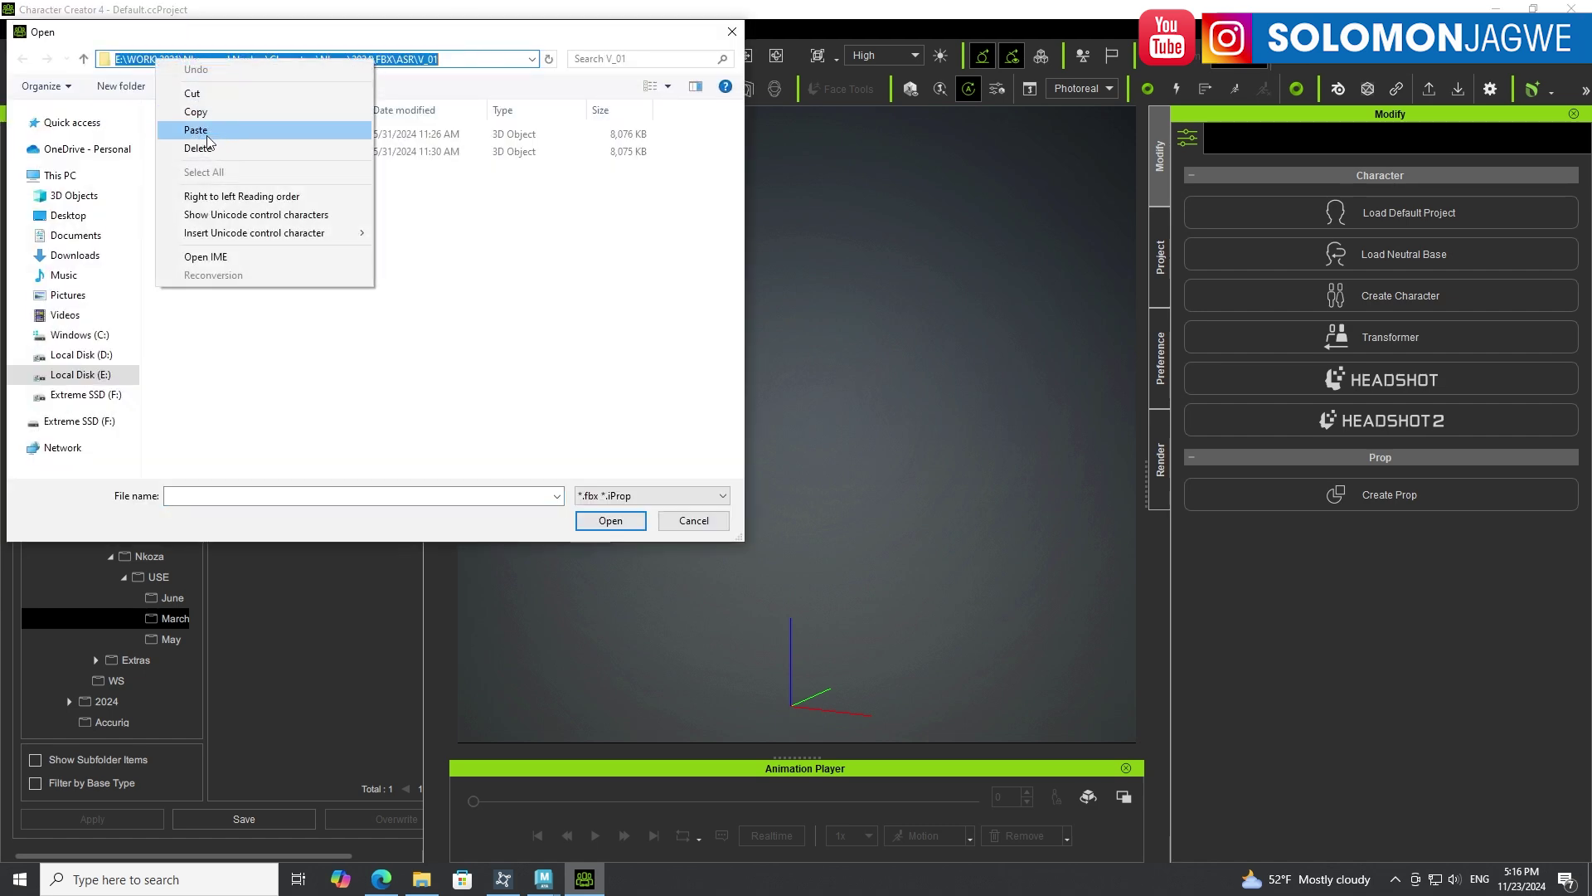
left_click(212, 135)
key("Return")
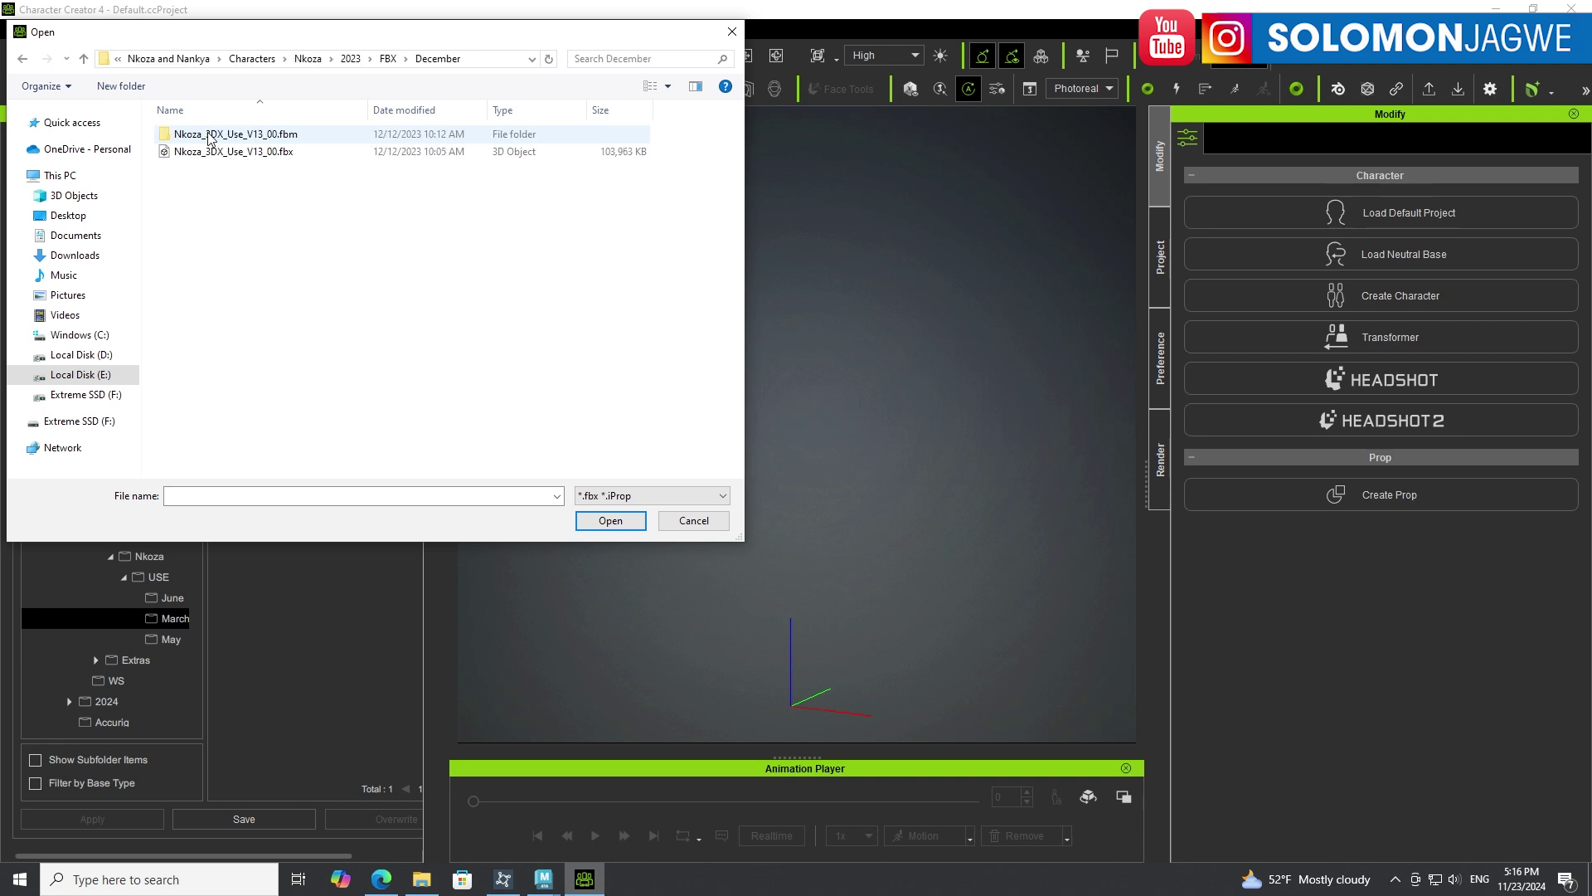
left_click(260, 154)
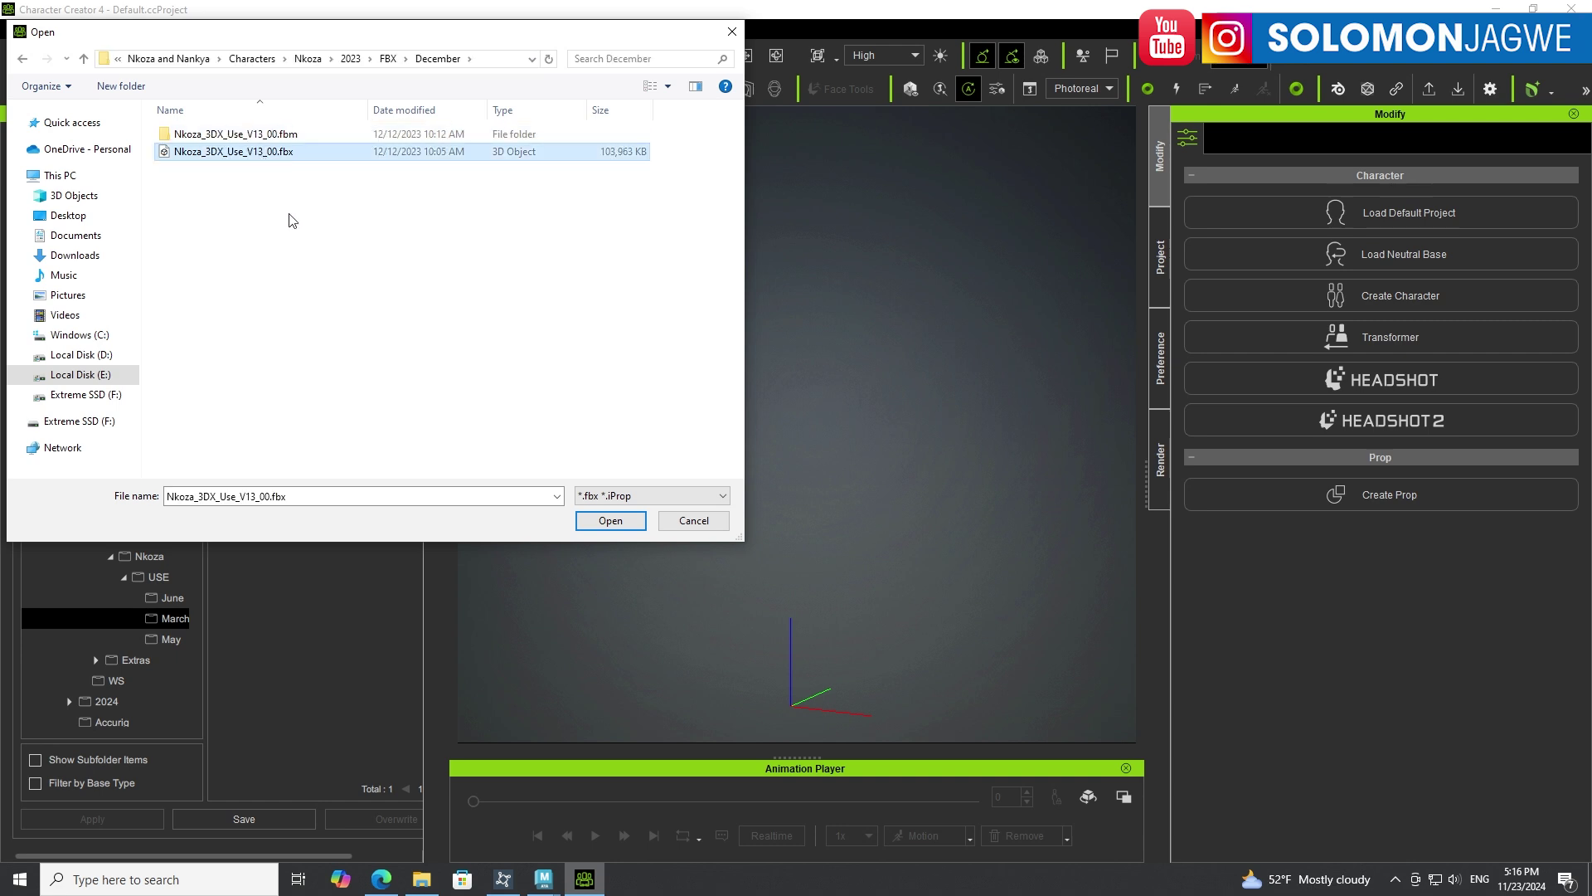
left_click(611, 520)
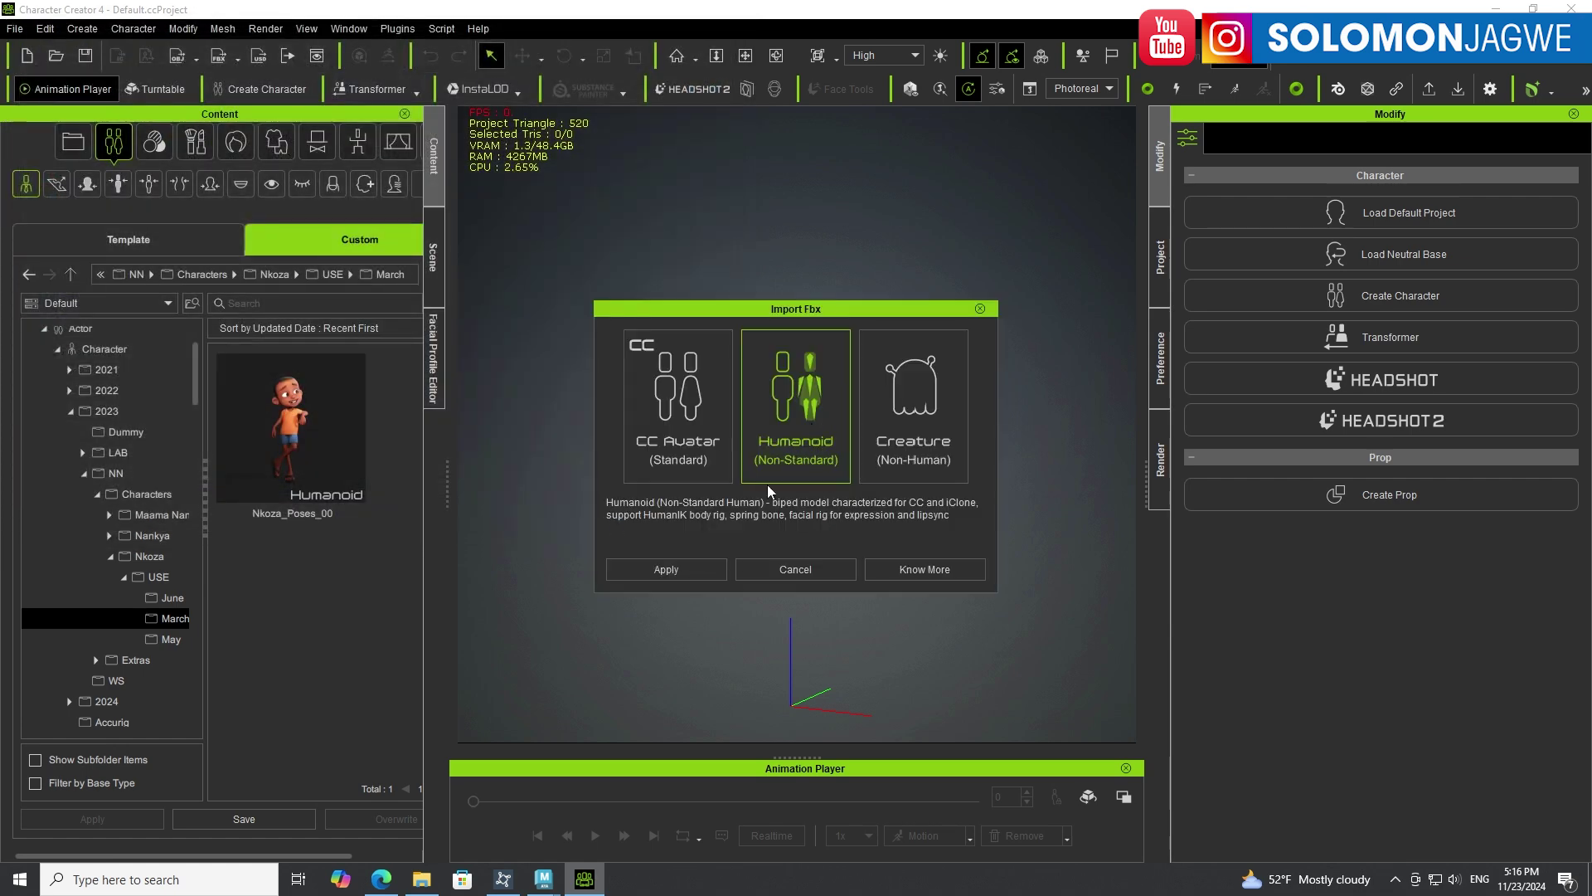
Import Nkoza as a Humanoid, then zoom and orbit to inspect the T-posed character.
left_click(670, 570)
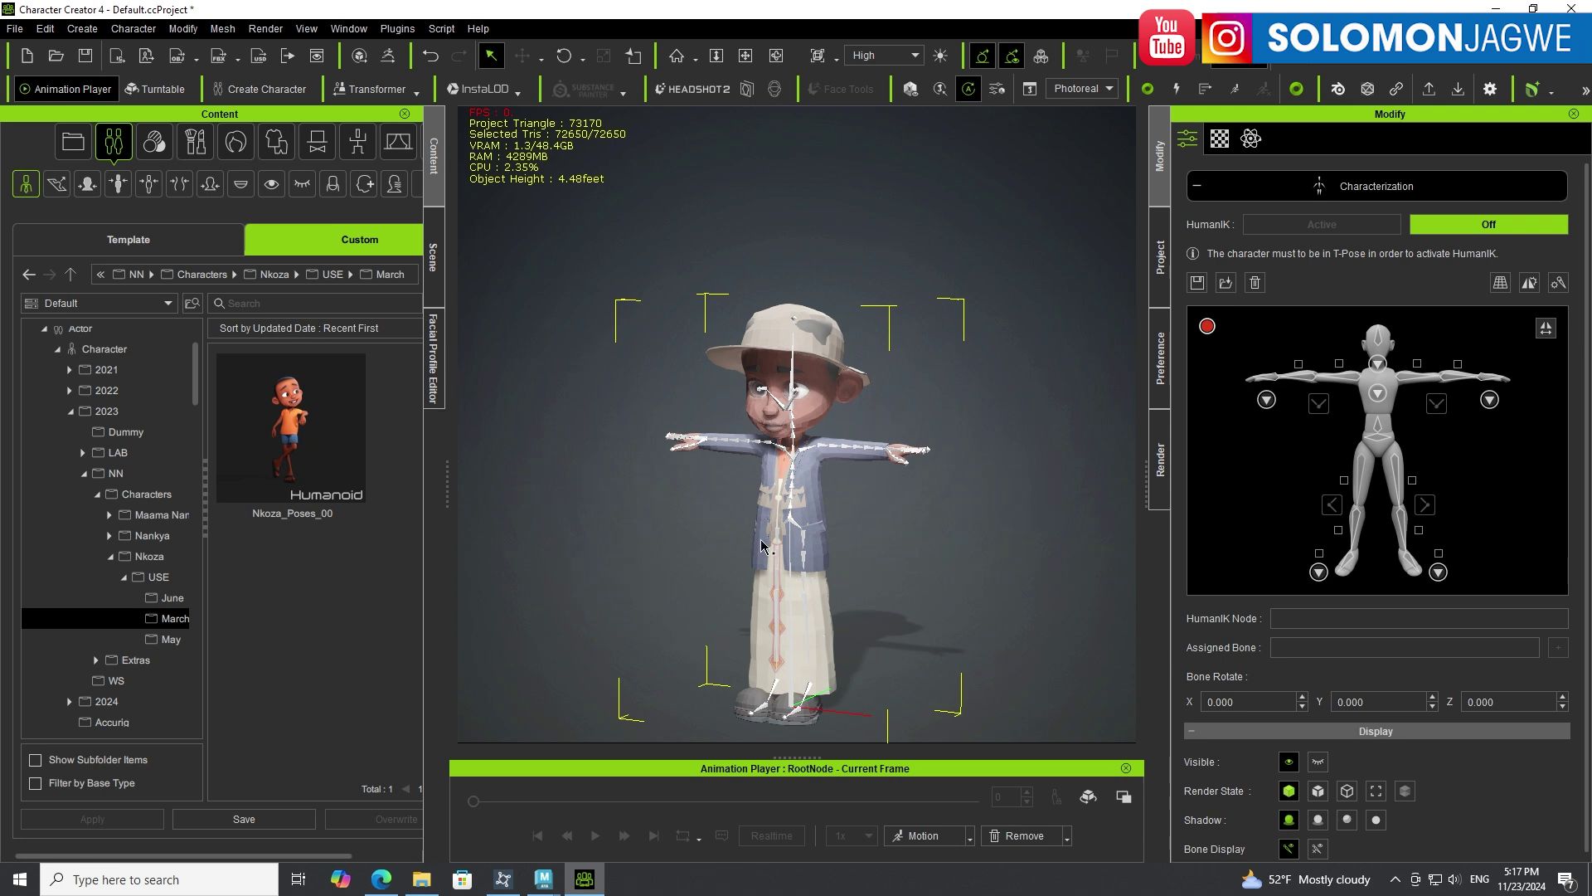
scroll(855, 476, "up", 5)
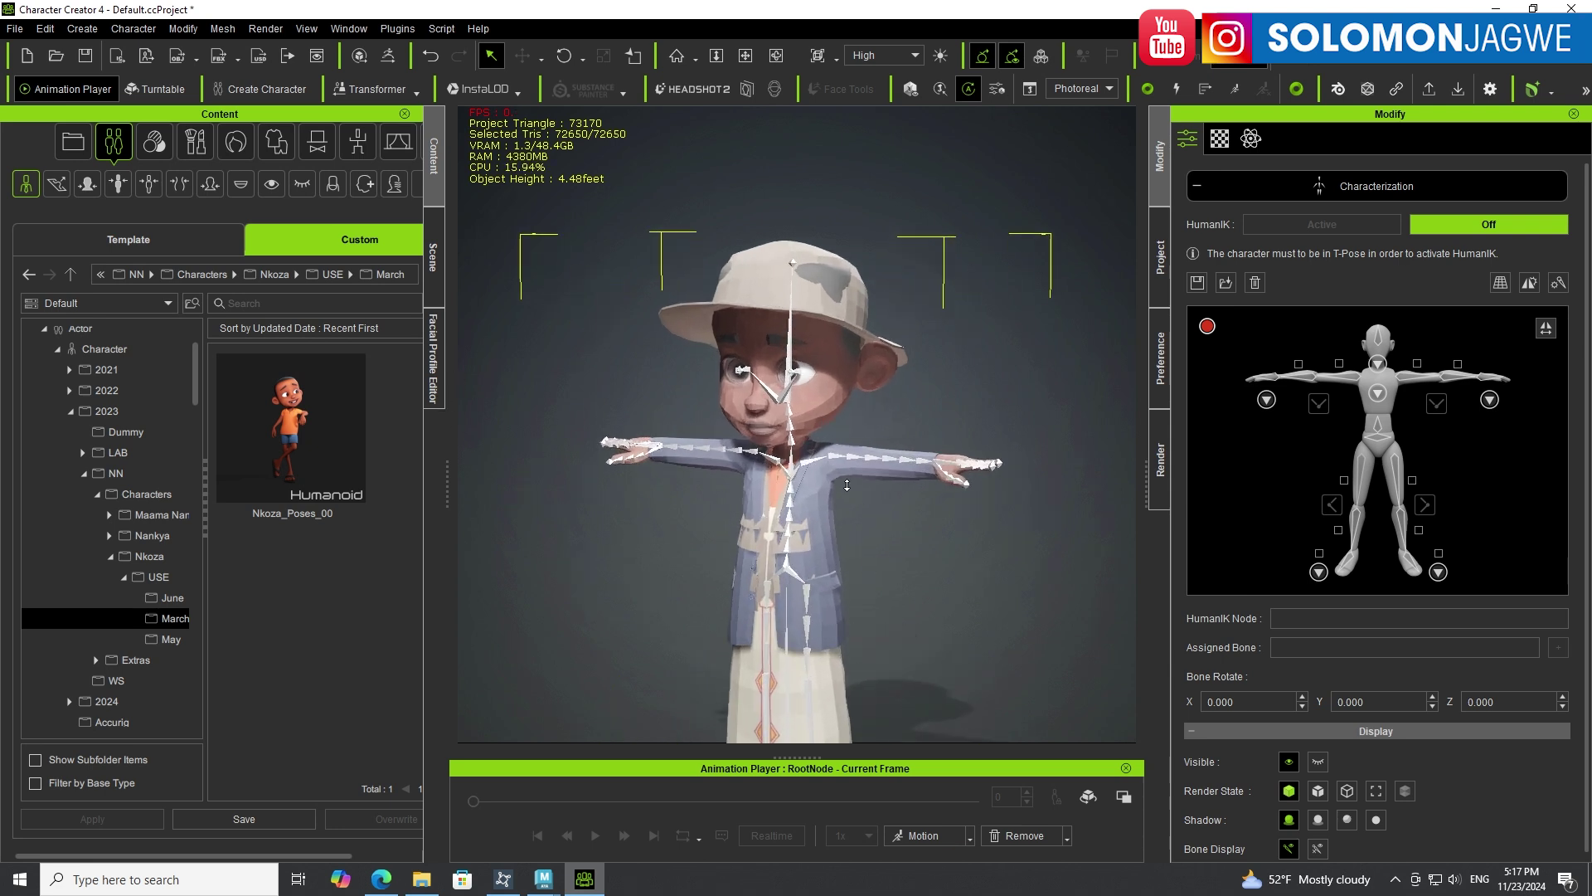
scroll(843, 473, "up", 4)
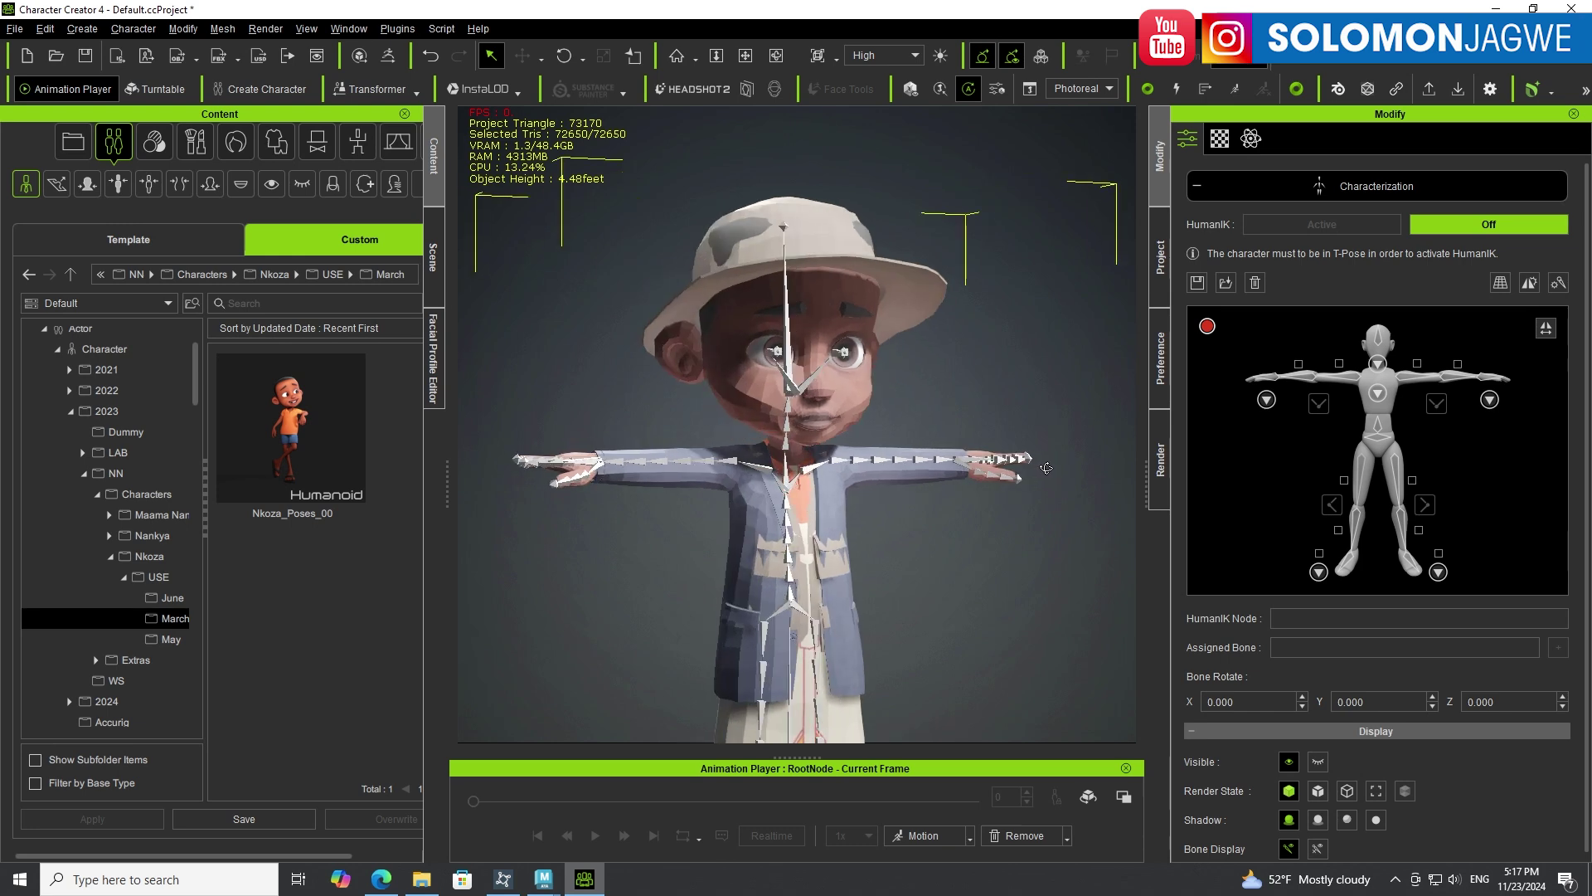
scroll(767, 457, "up", 3)
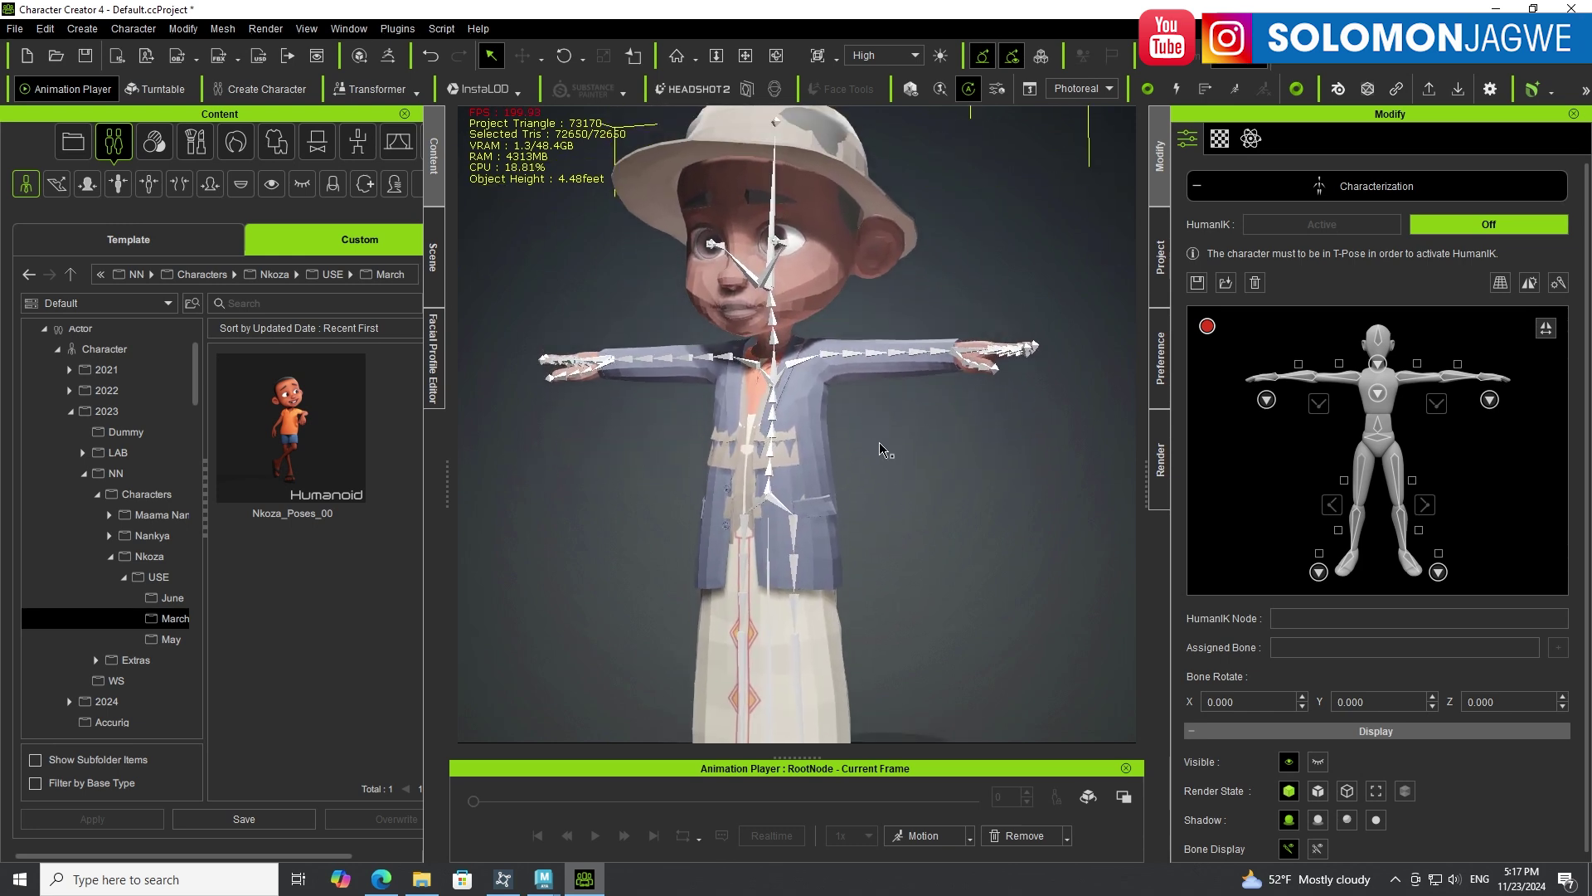
scroll(855, 469, "up", 2)
middle_click_drag(867, 454, 948, 630)
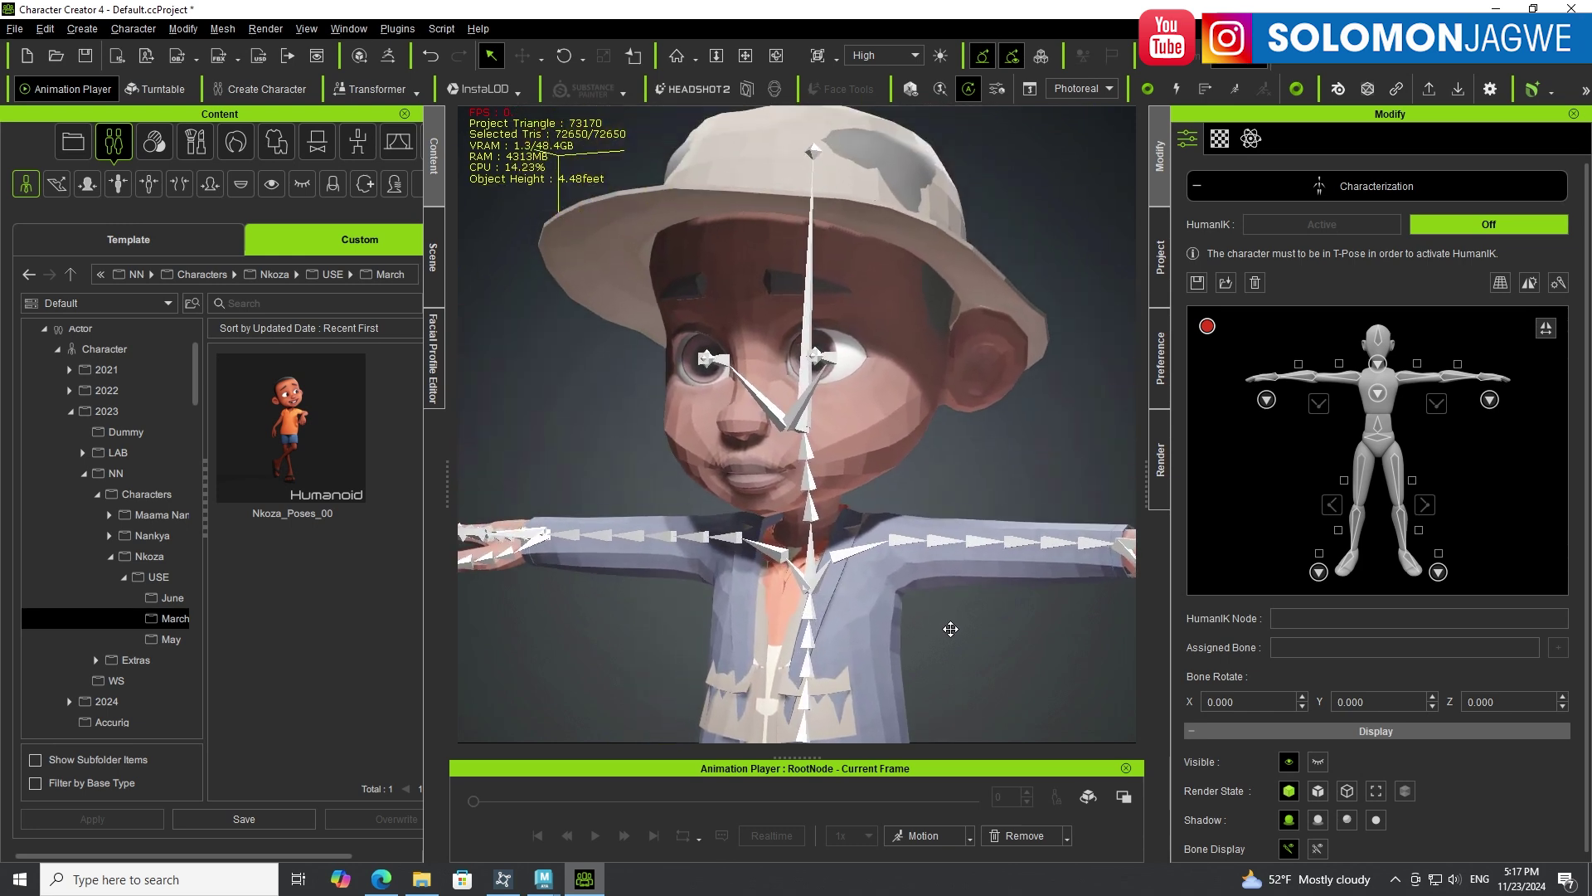
scroll(946, 618, "down", 3)
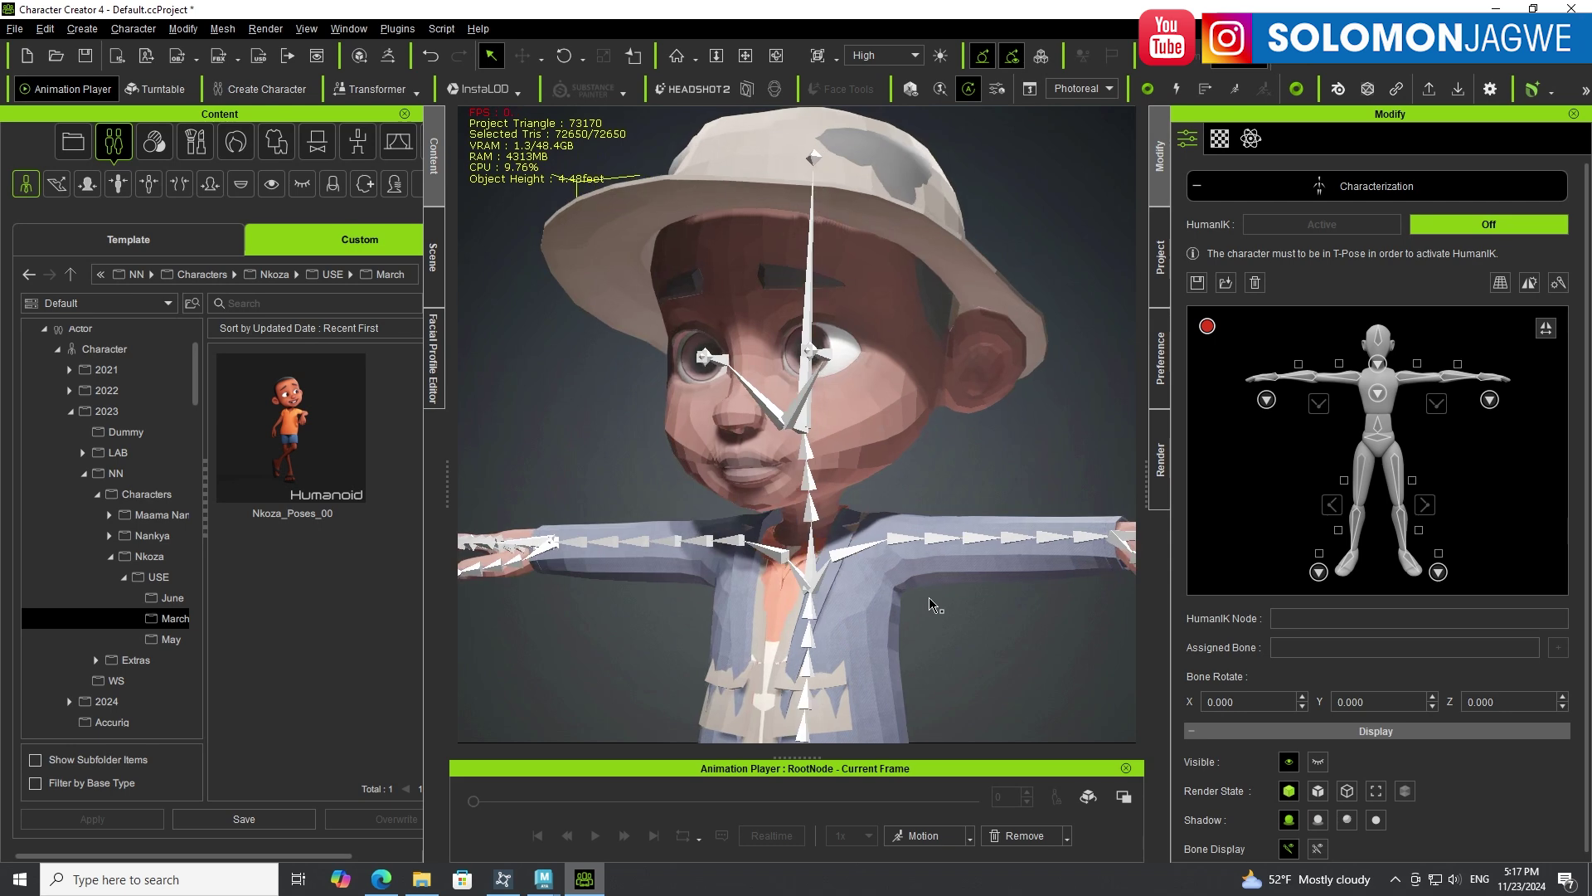
scroll(844, 554, "down", 2)
right_click_drag(845, 554, 729, 427)
Expand RootNode in the Scene list and widen the Name column so full Nkoza mesh names show.
left_click(433, 259)
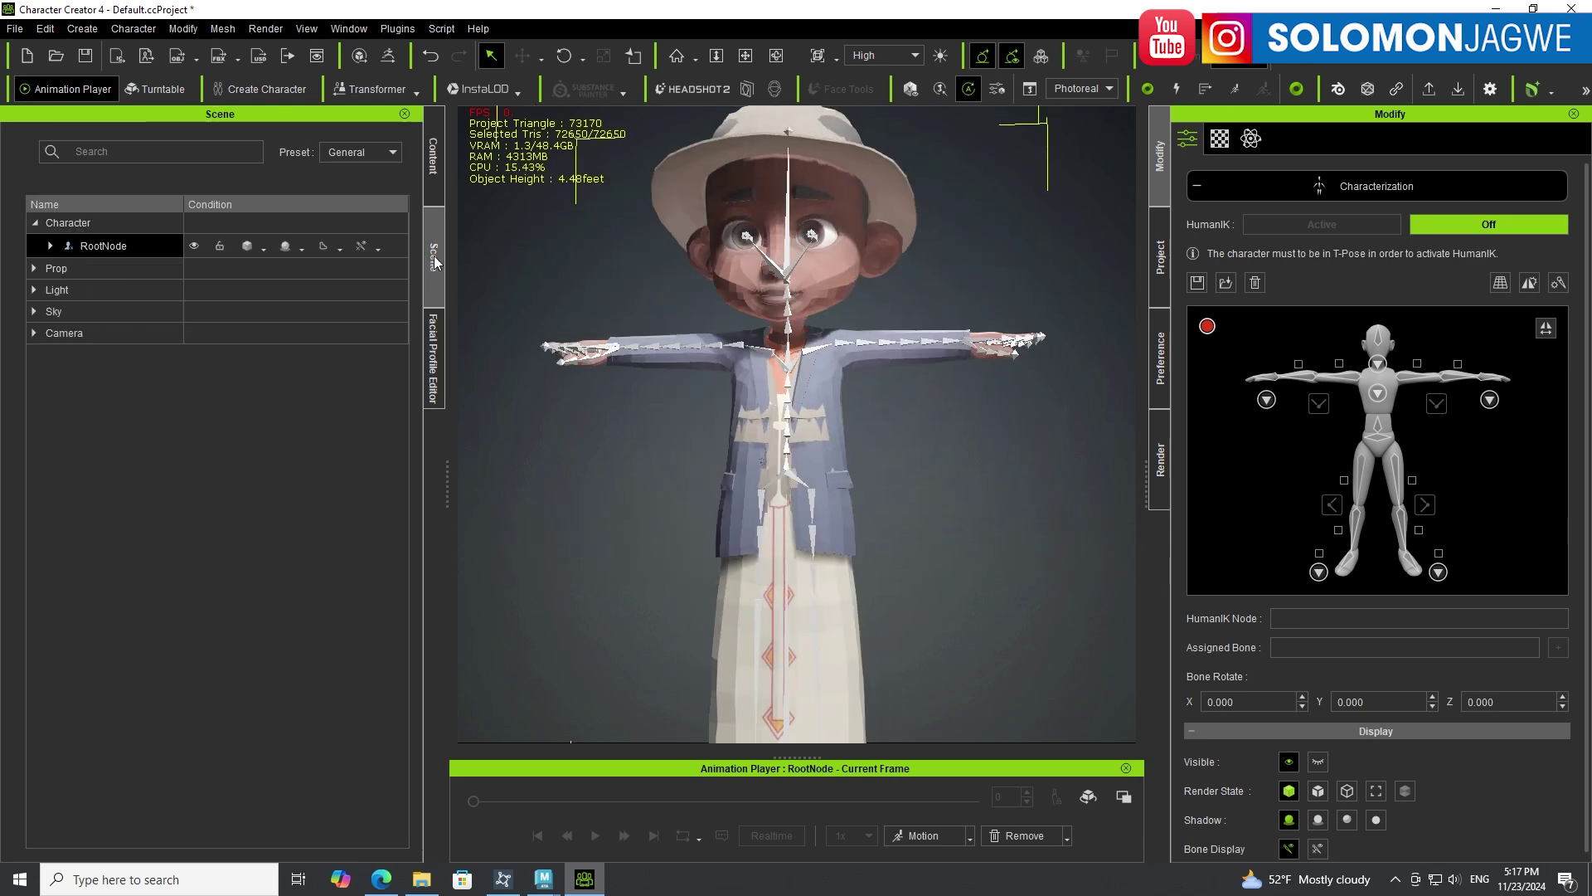
left_click(51, 246)
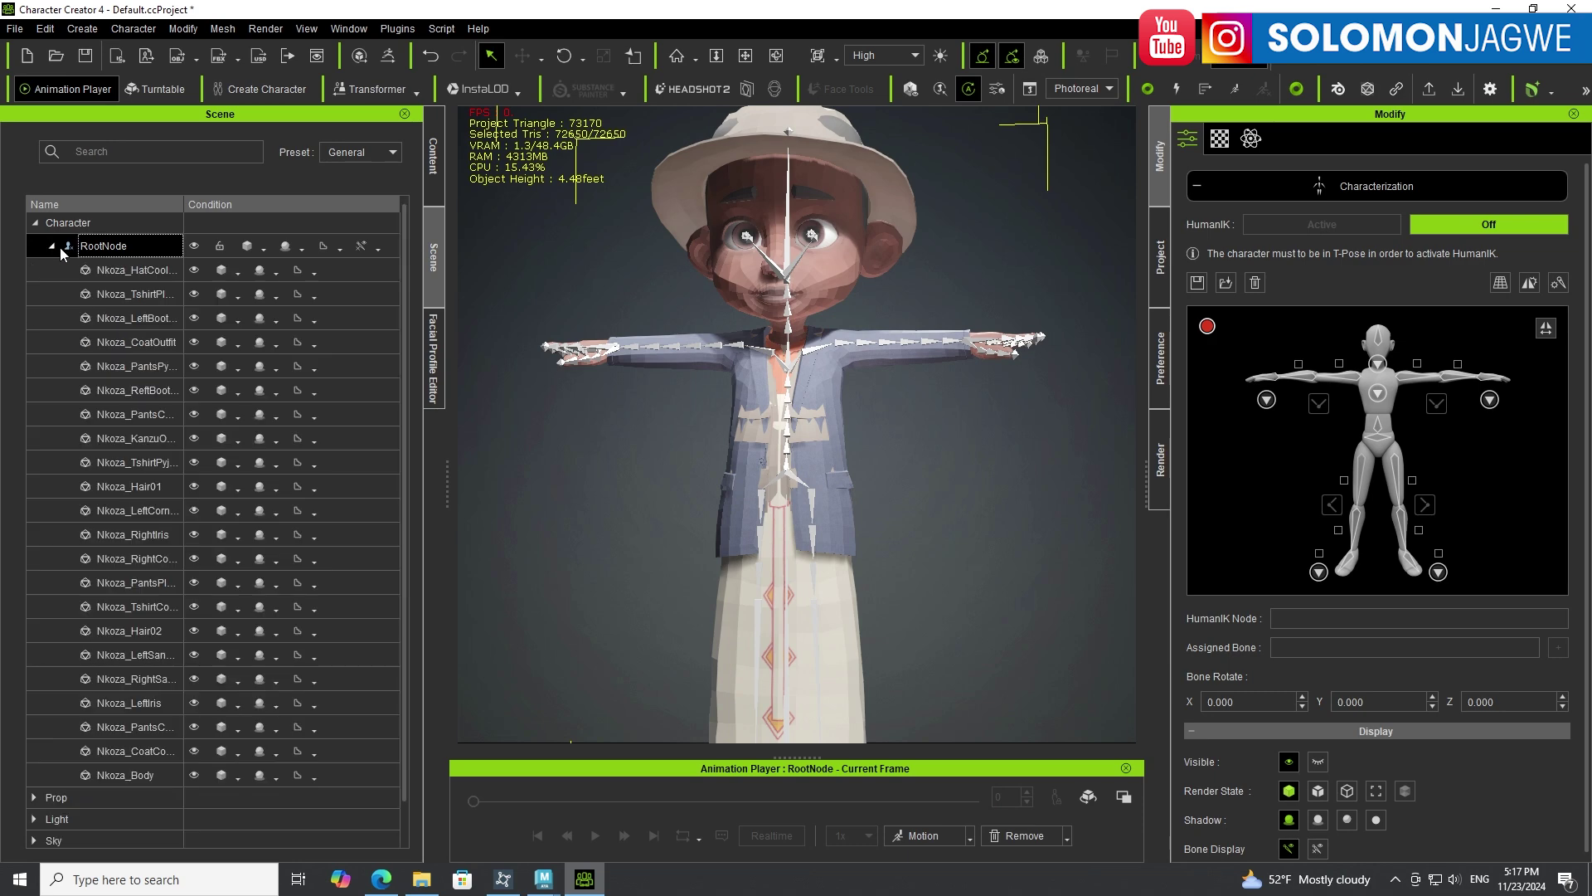
left_click_drag(189, 203, 267, 202)
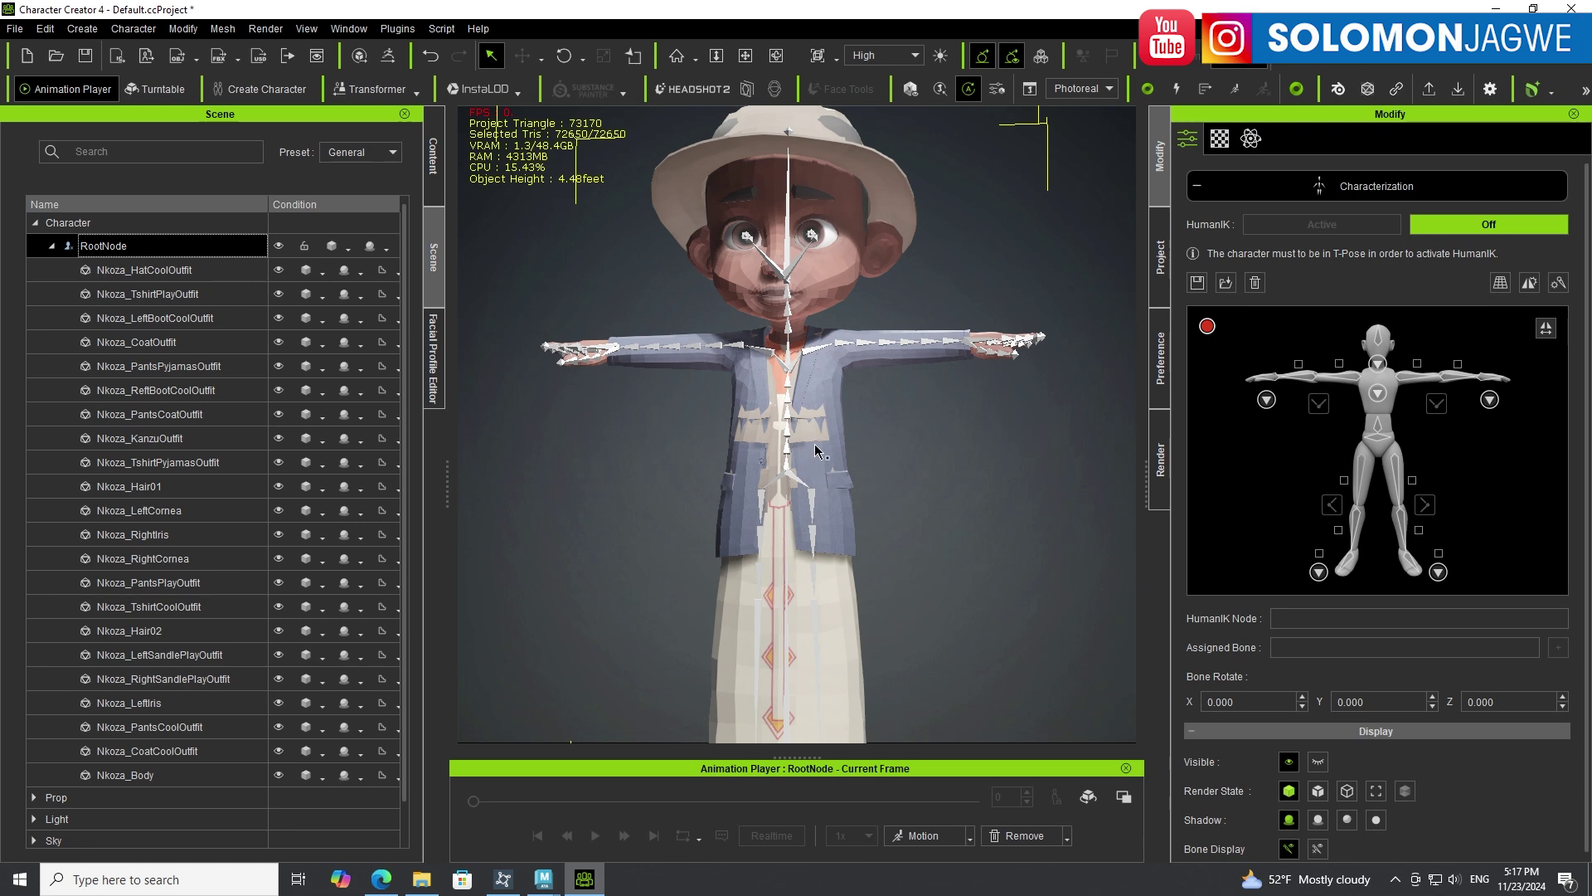
right_click_drag(860, 409, 721, 554)
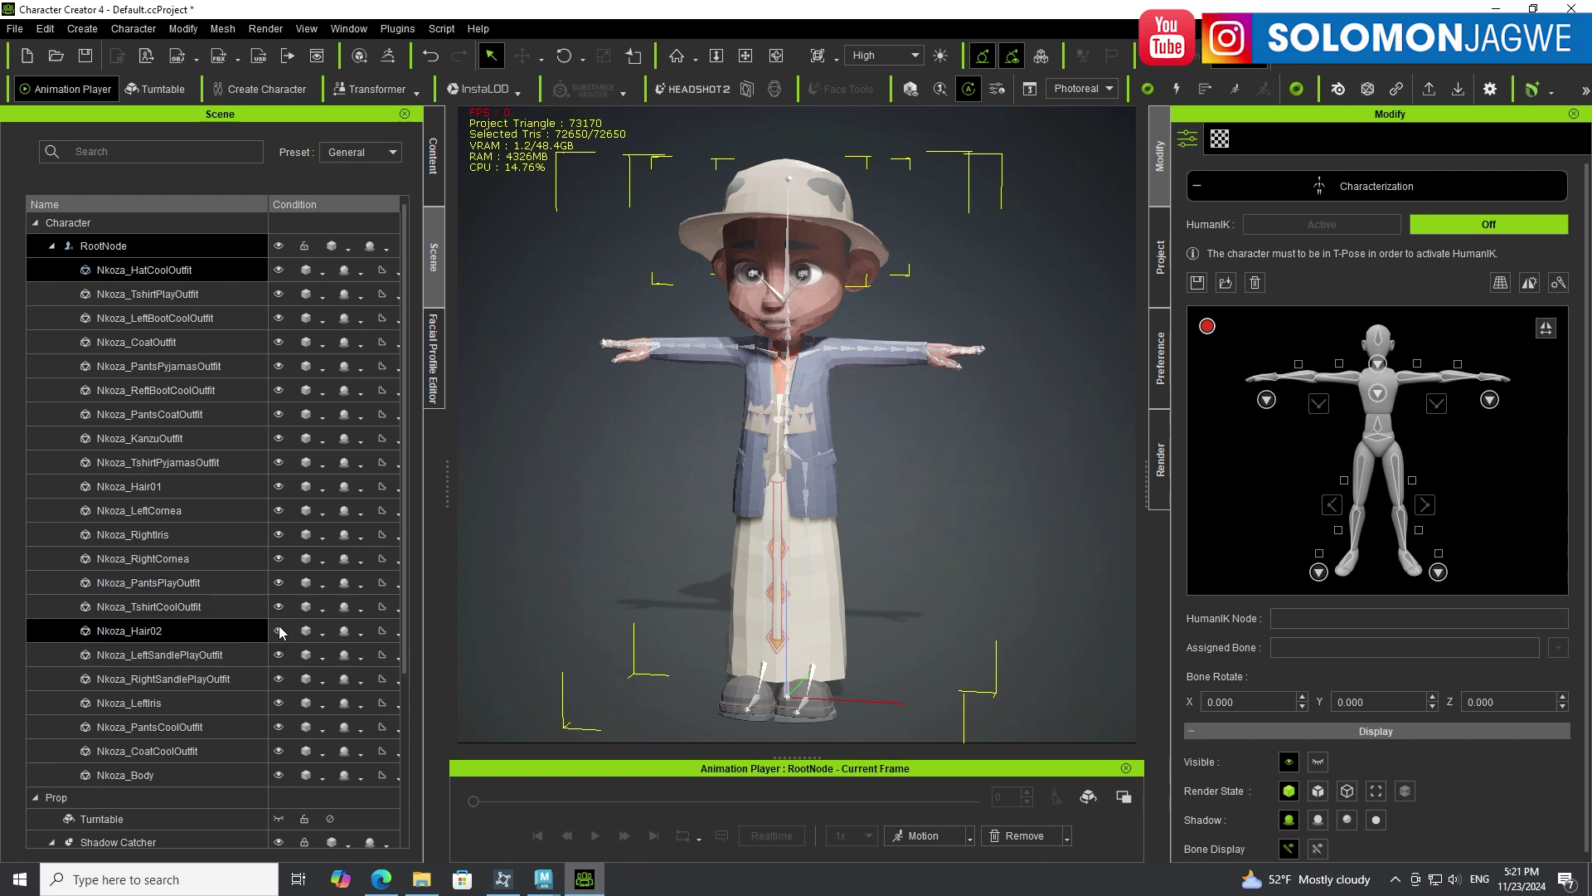
Hide the Nkoza_Hair02, TshirtCoolOutfit, PantsPlayOutfit, PantsCoolOutfit and CoatCoolOutfit meshes.
left_click(279, 631)
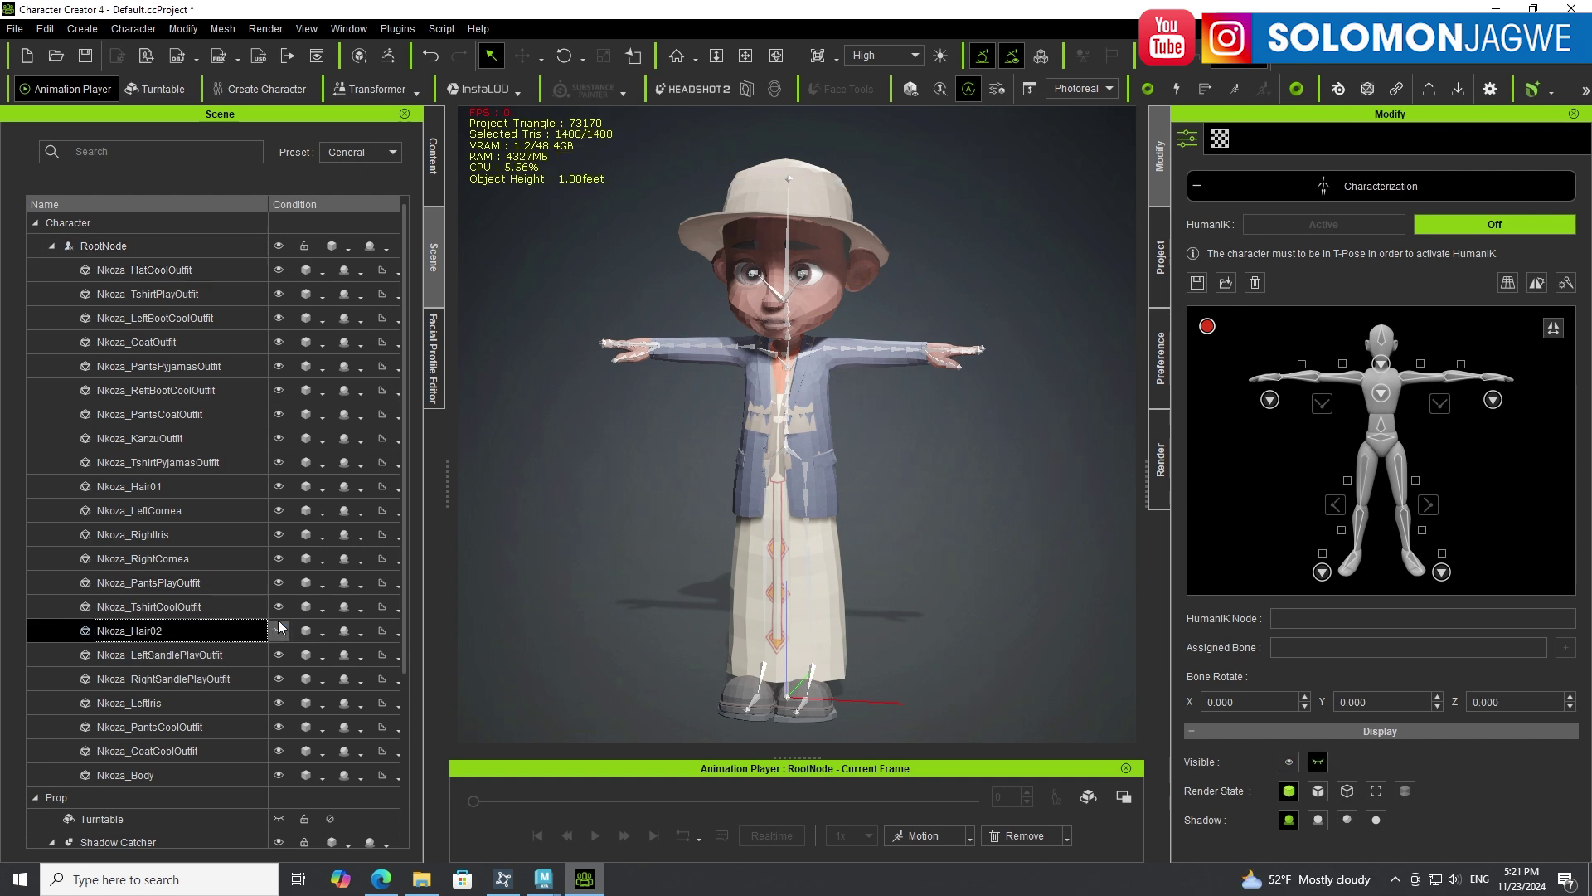
left_click(279, 607)
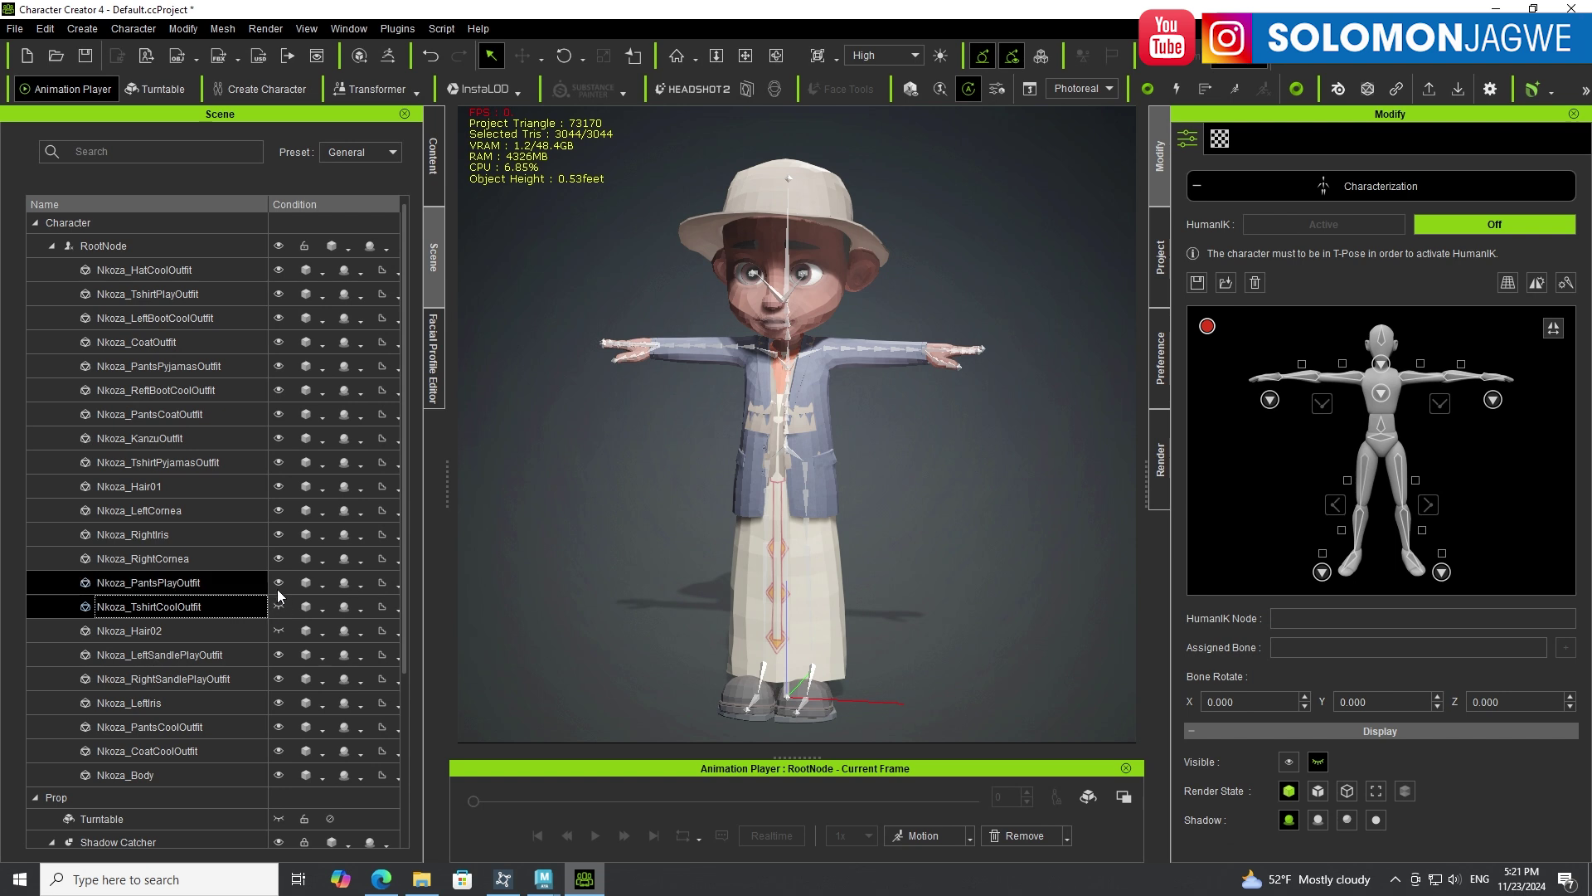
left_click(278, 583)
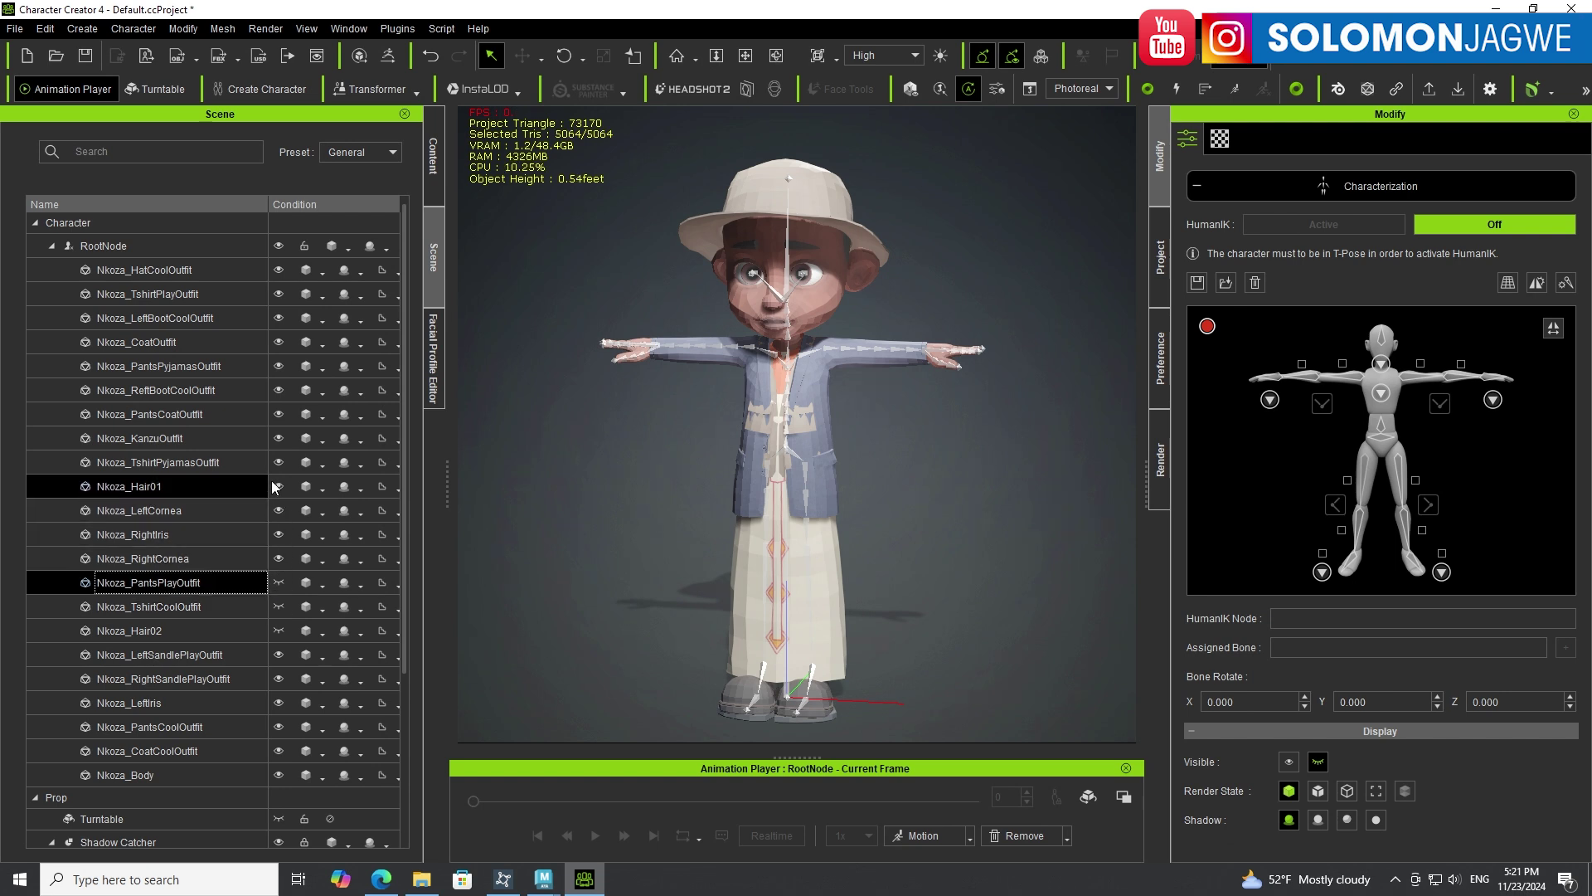
left_click(279, 728)
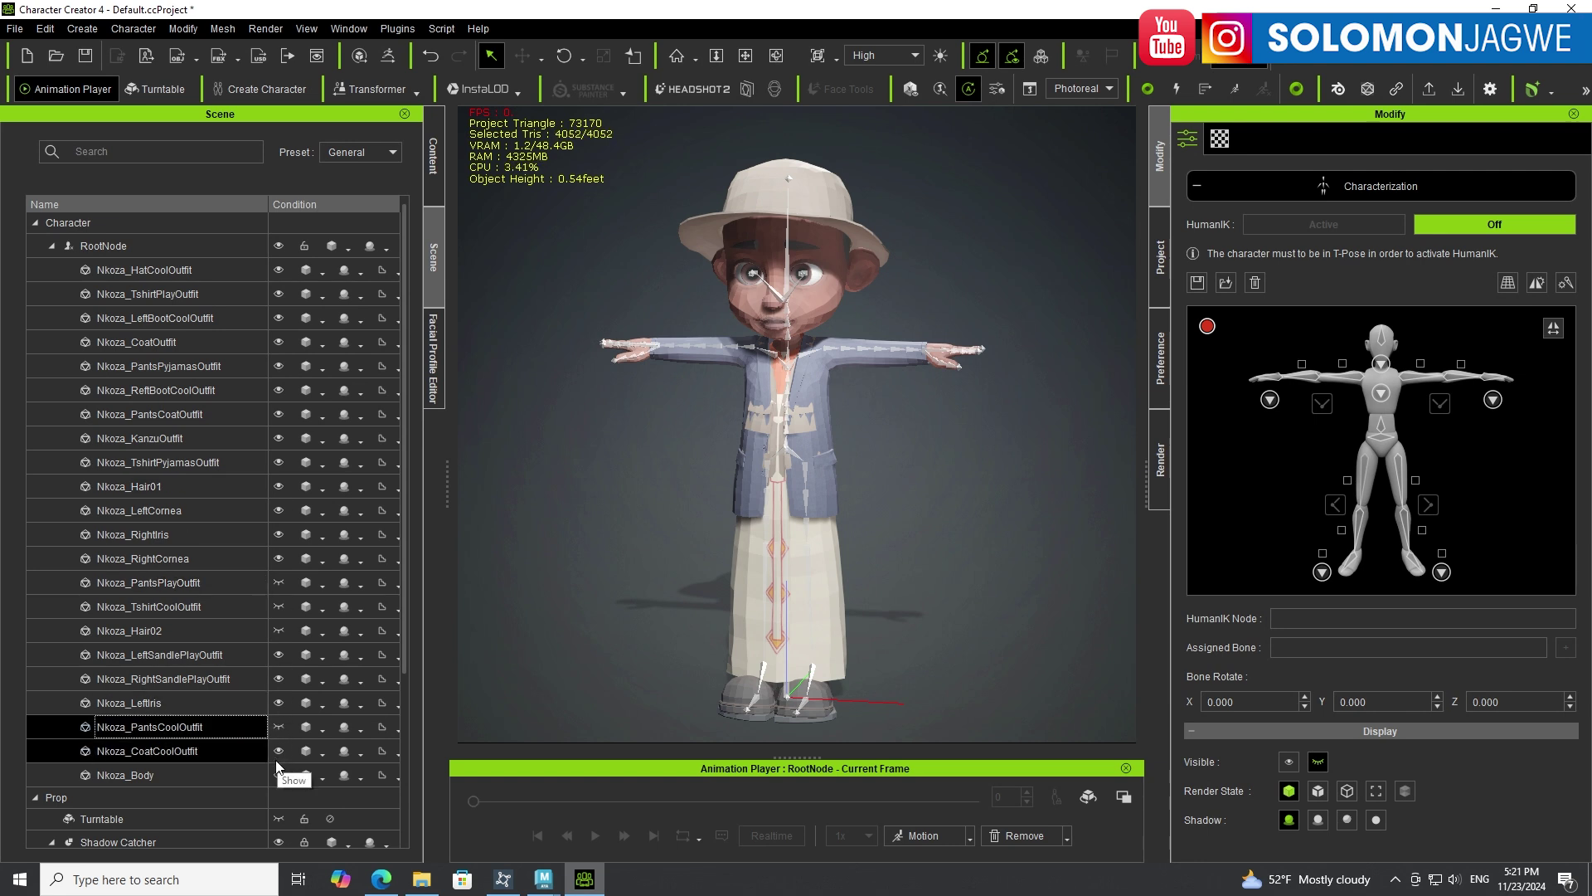
left_click(279, 751)
left_click(279, 751)
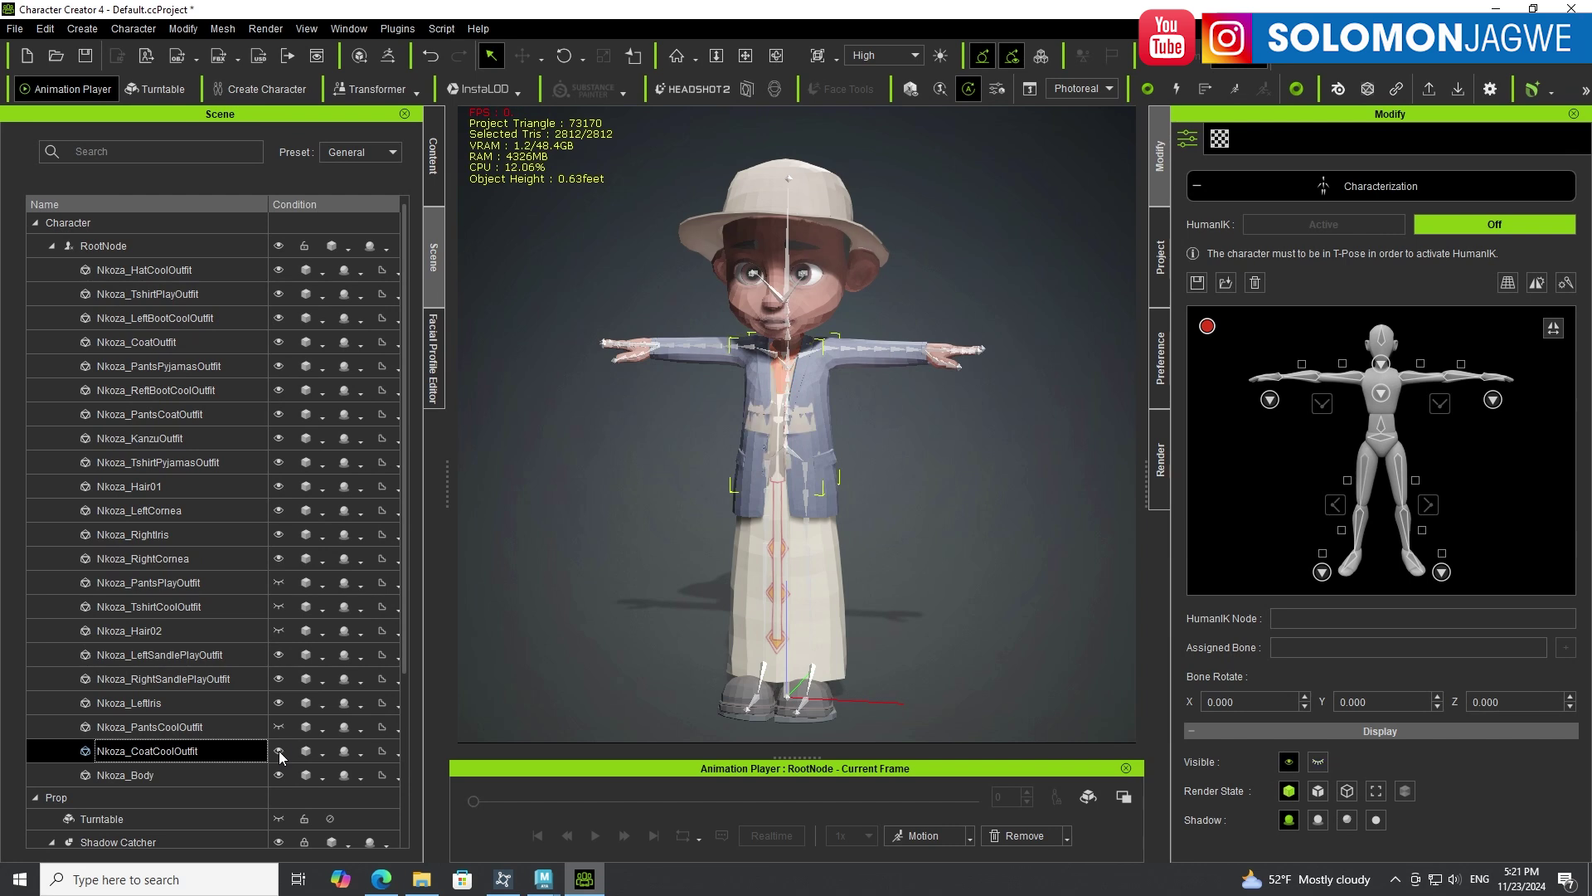
left_click(278, 752)
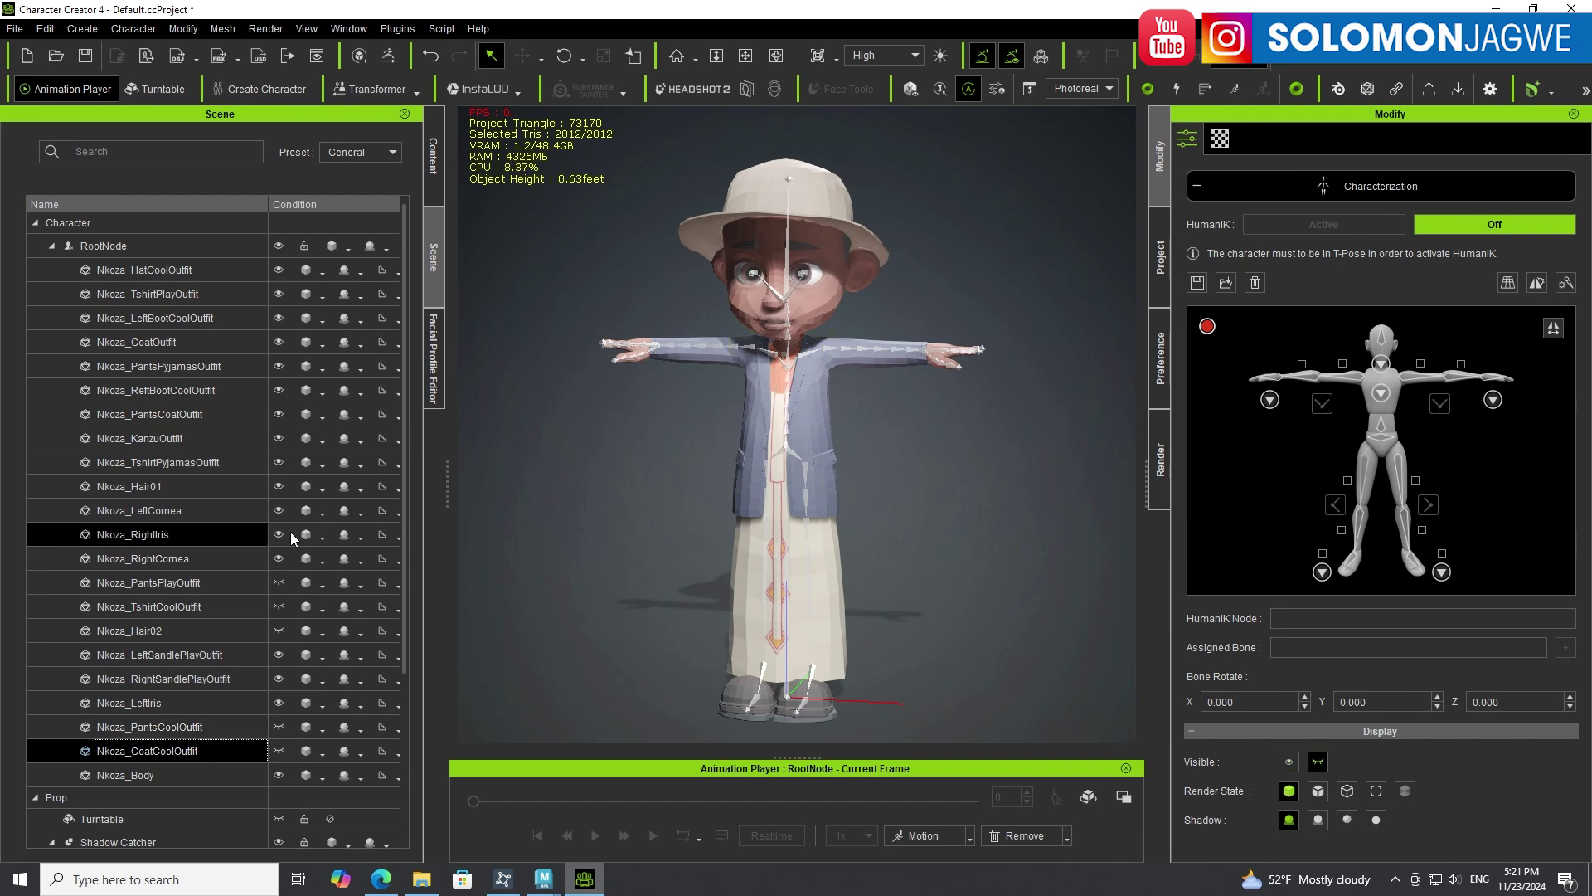
Hide the pyjama shirt, kanzu, coat trousers, right boot, pyjama trousers, CoatOutfit coat and hat.
left_click(279, 462)
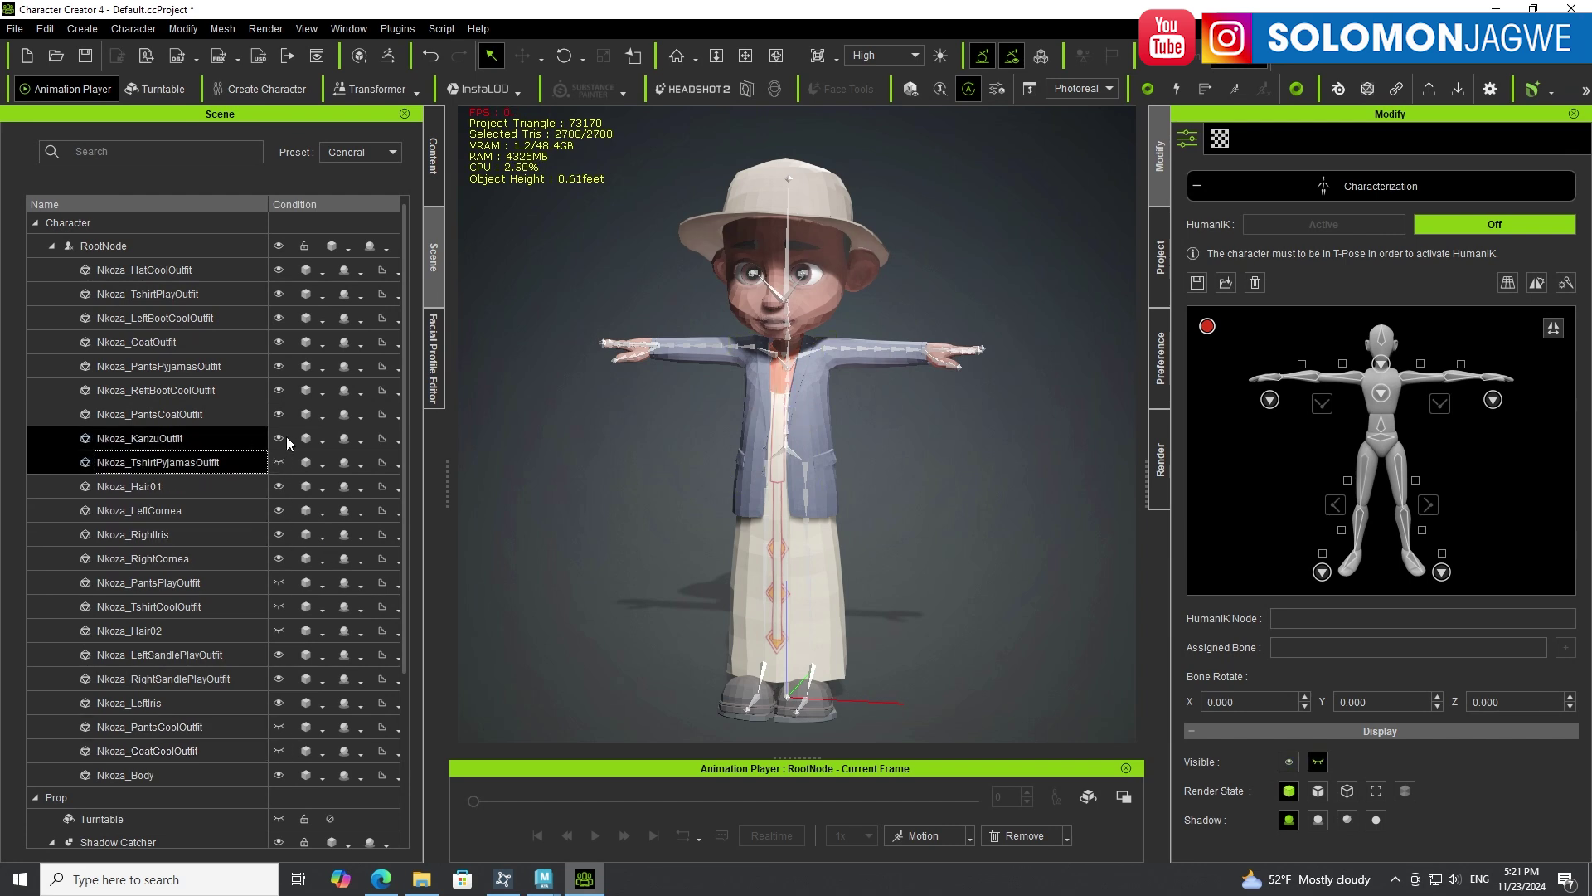
left_click(281, 440)
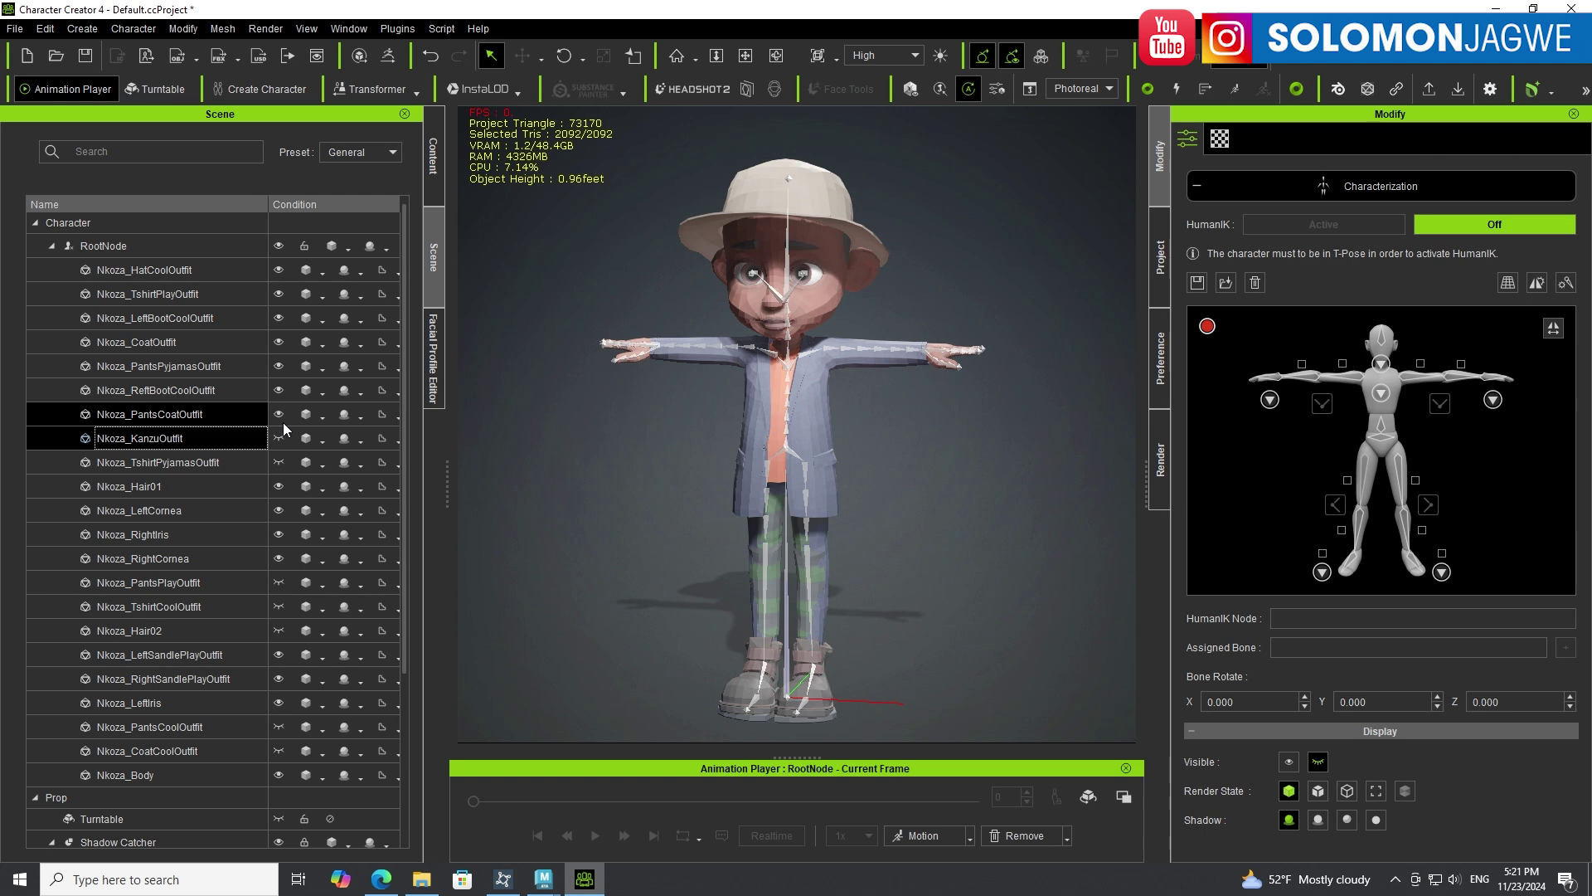
left_click(279, 414)
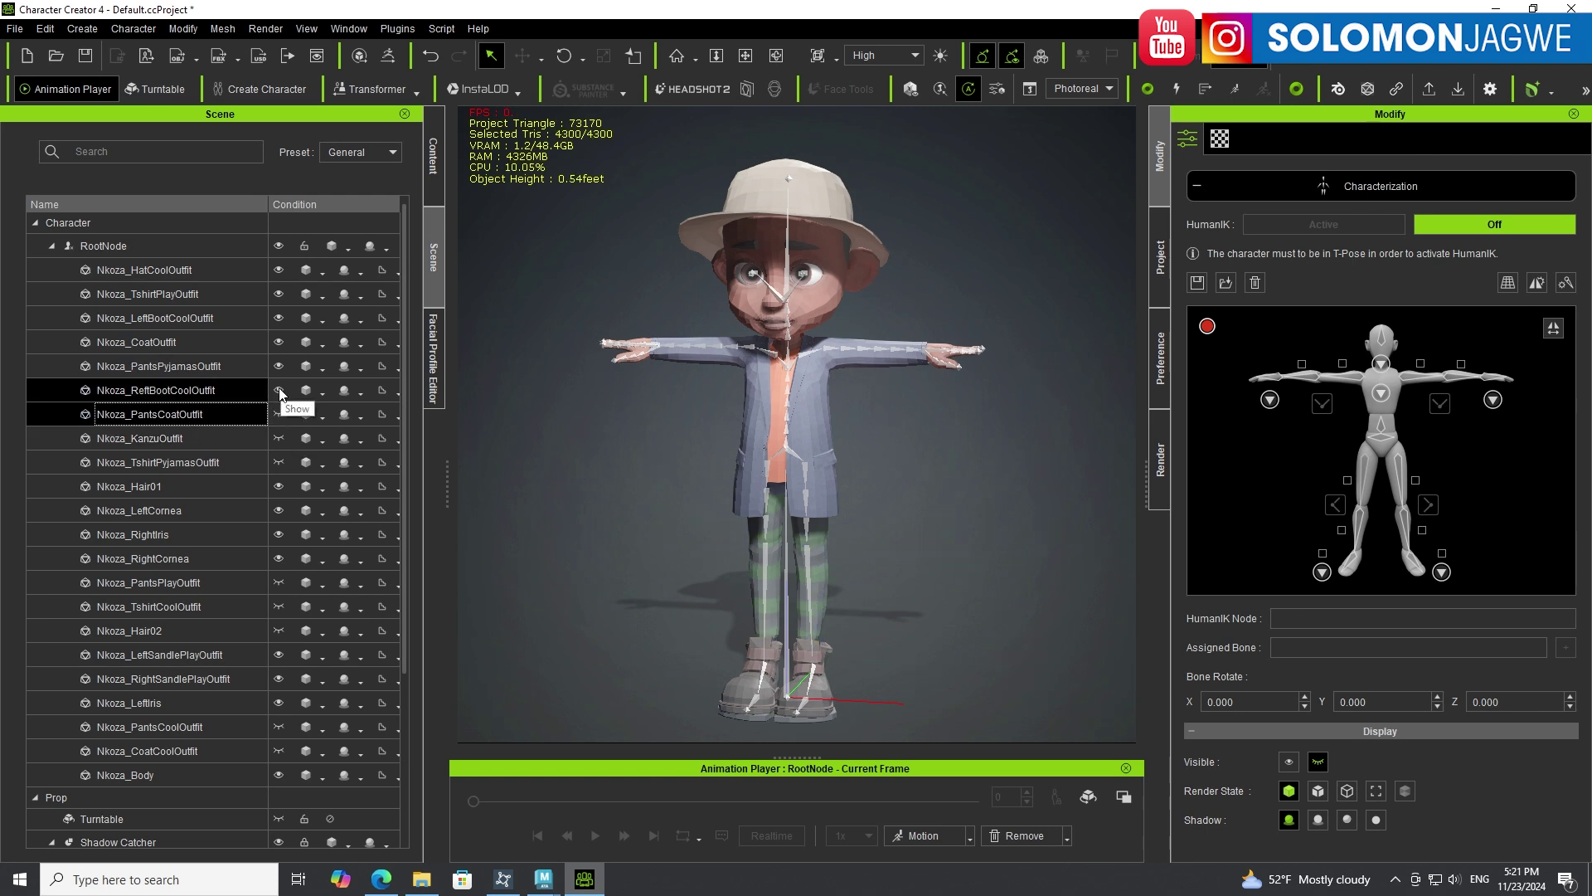
left_click(280, 391)
left_click(280, 366)
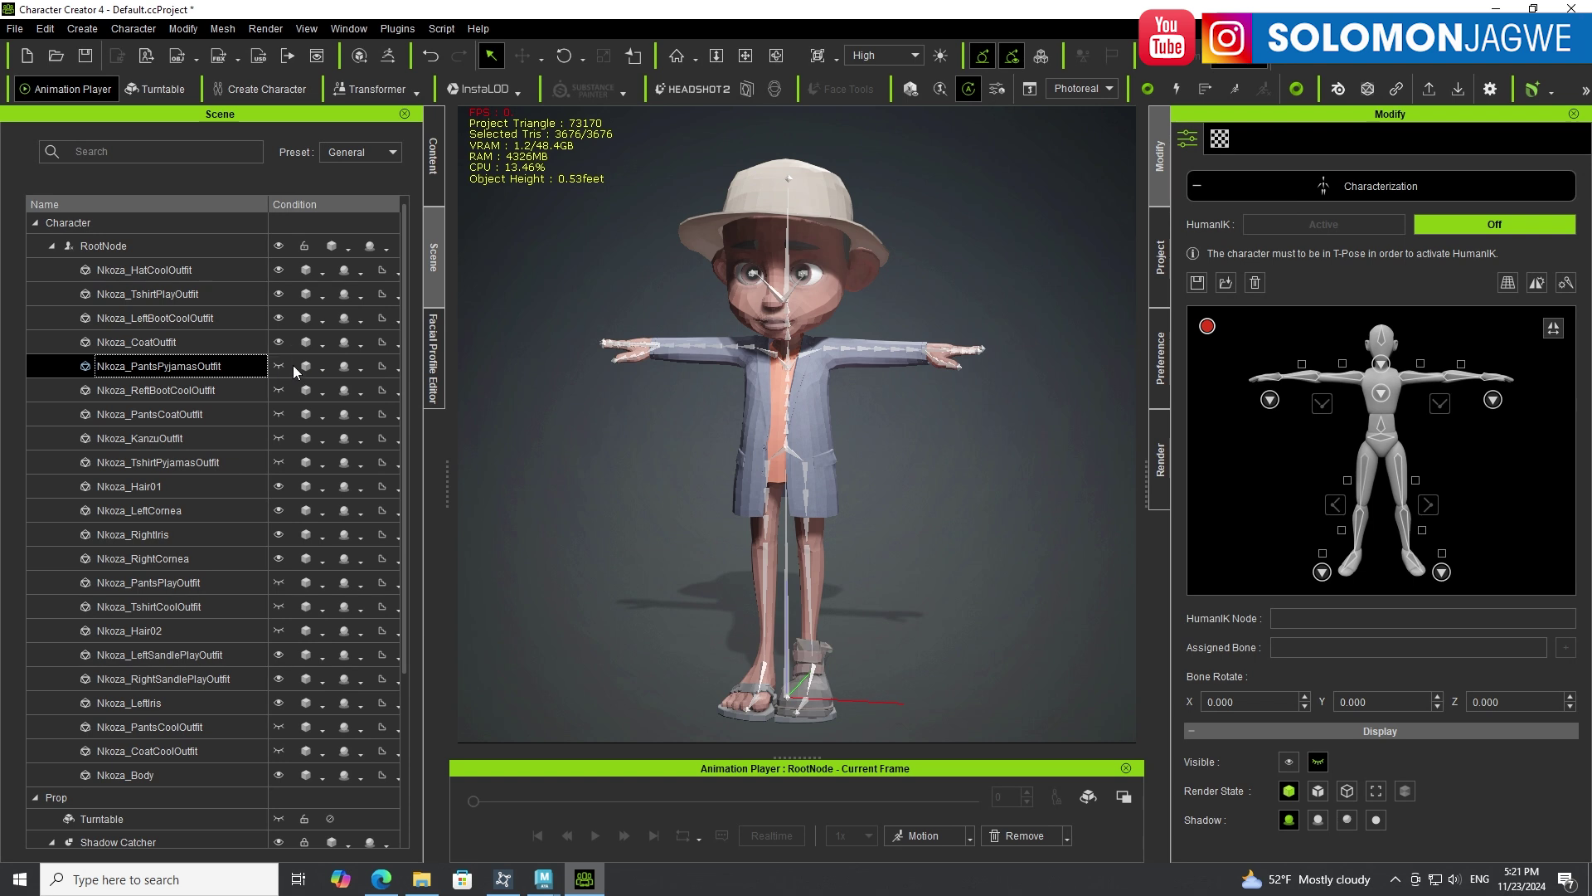
left_click(280, 342)
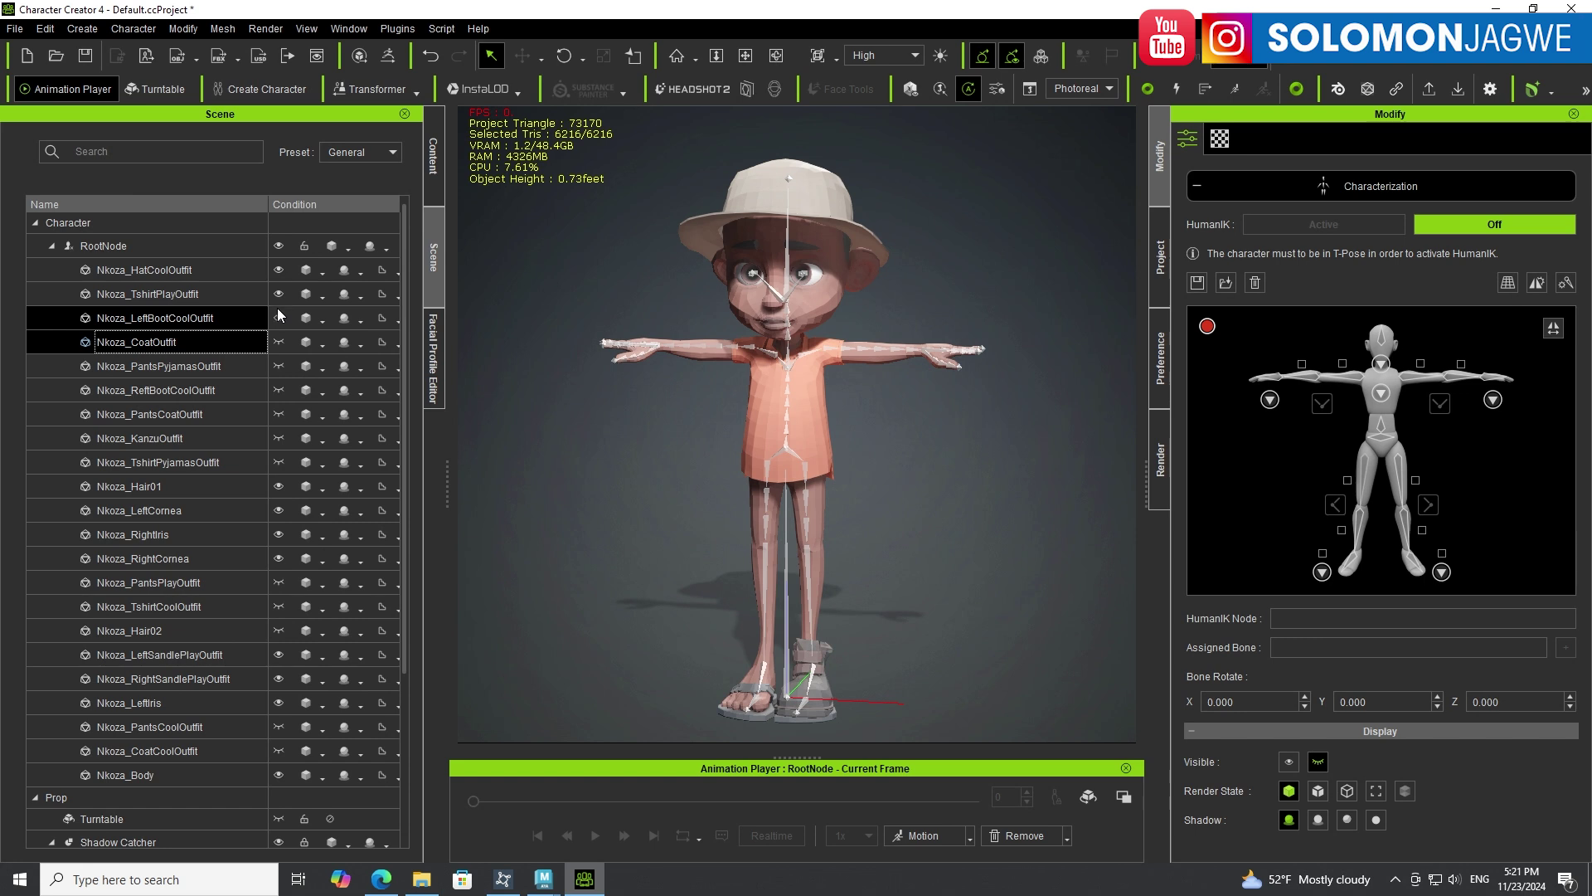
left_click(280, 270)
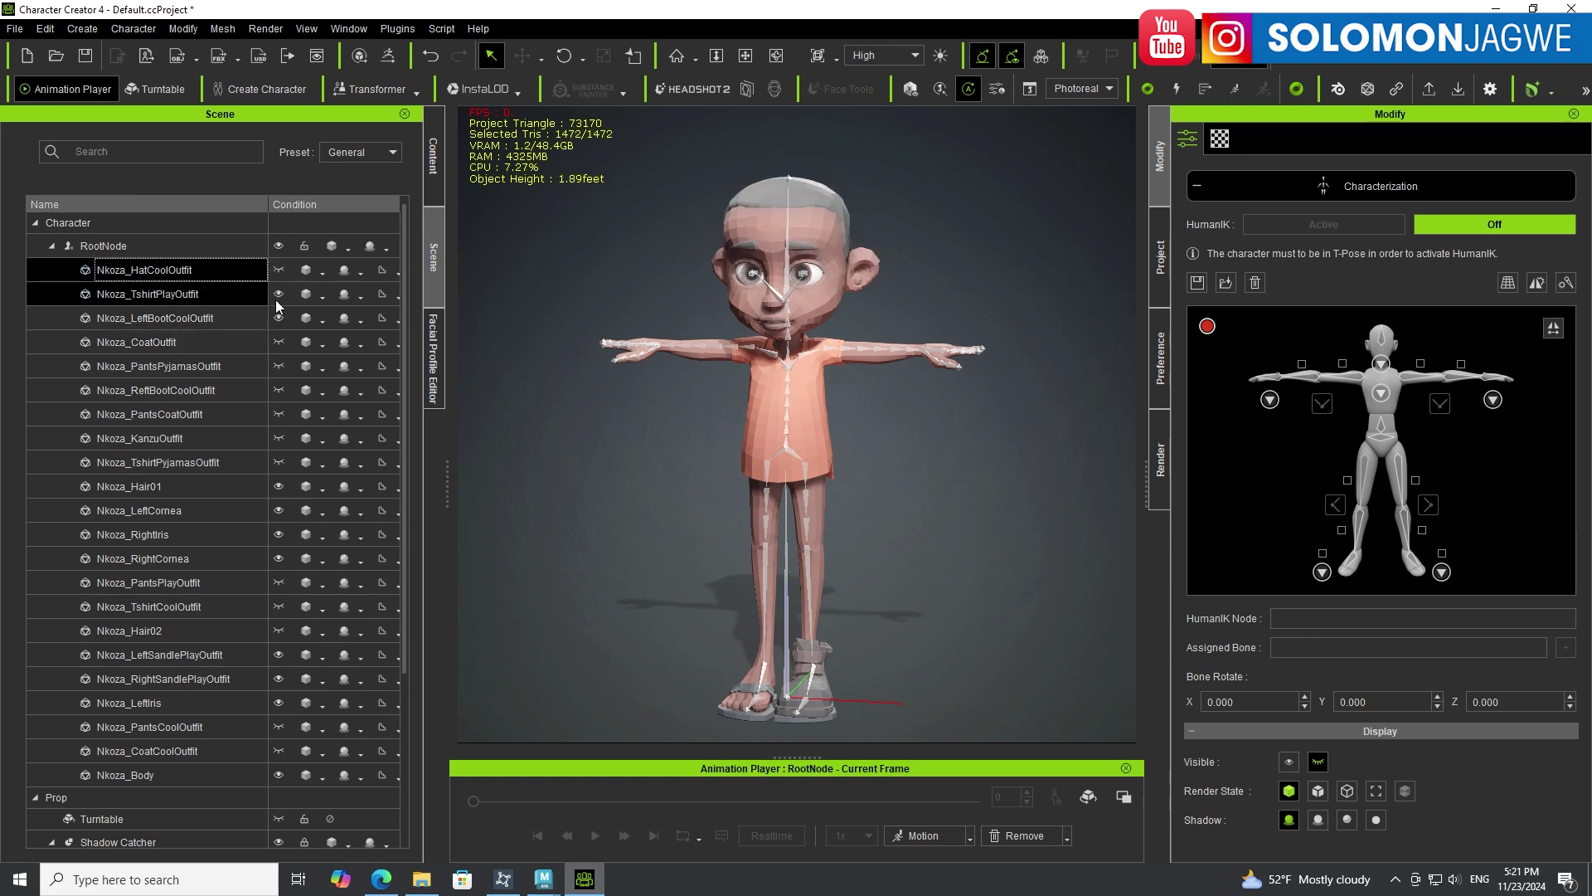
left_click(170, 151)
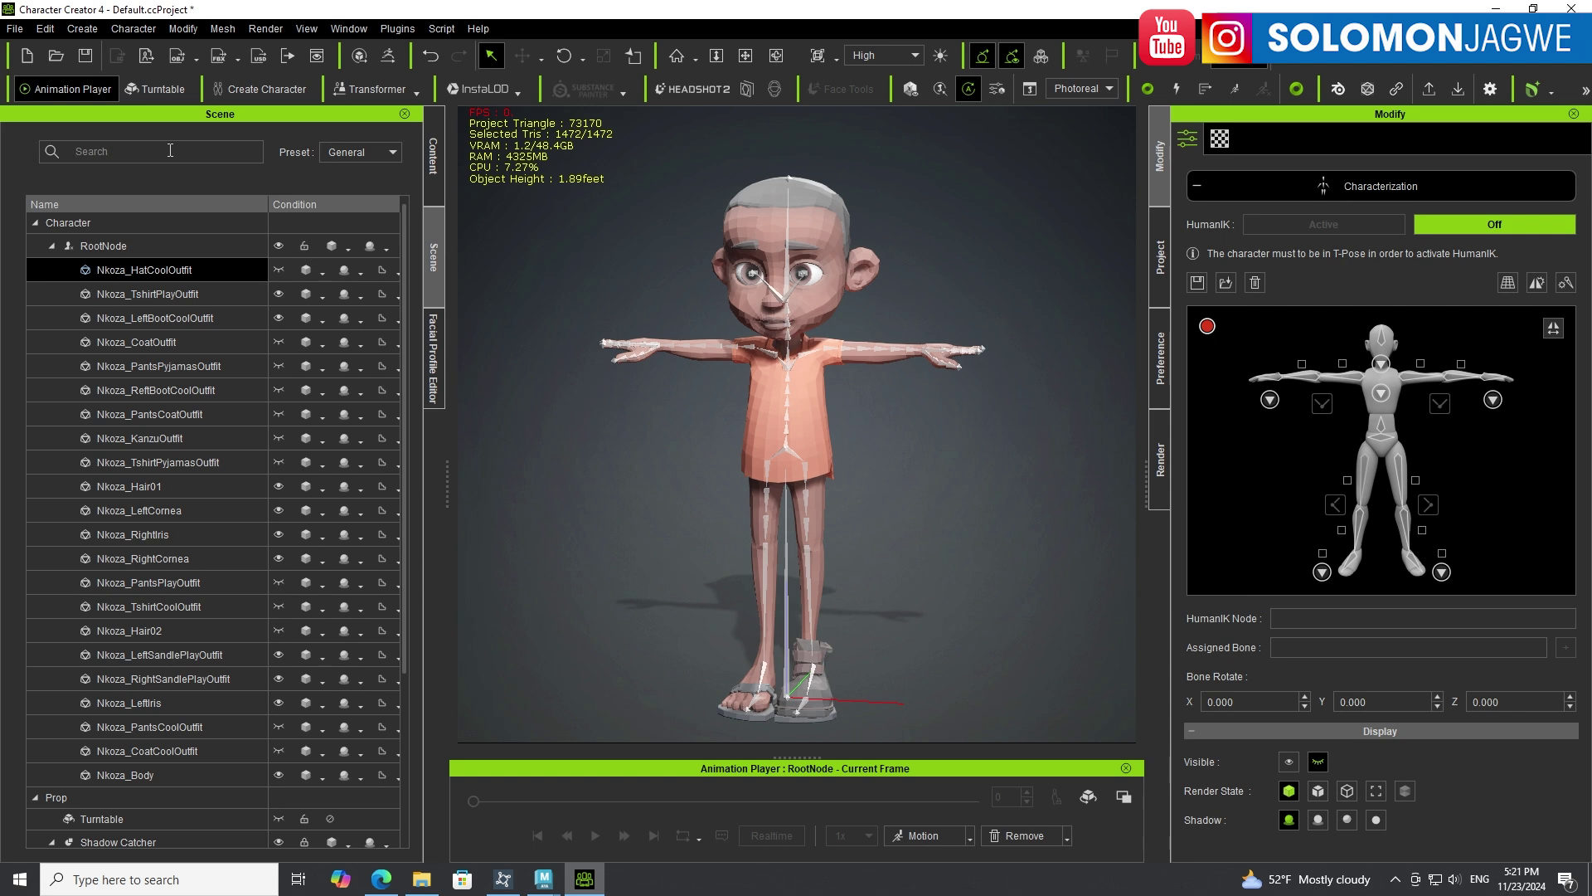
Filter by 'boo' to hide the left boot, then by 'pa' to show PantsPlayOutfit, and clear the filter.
type("boo")
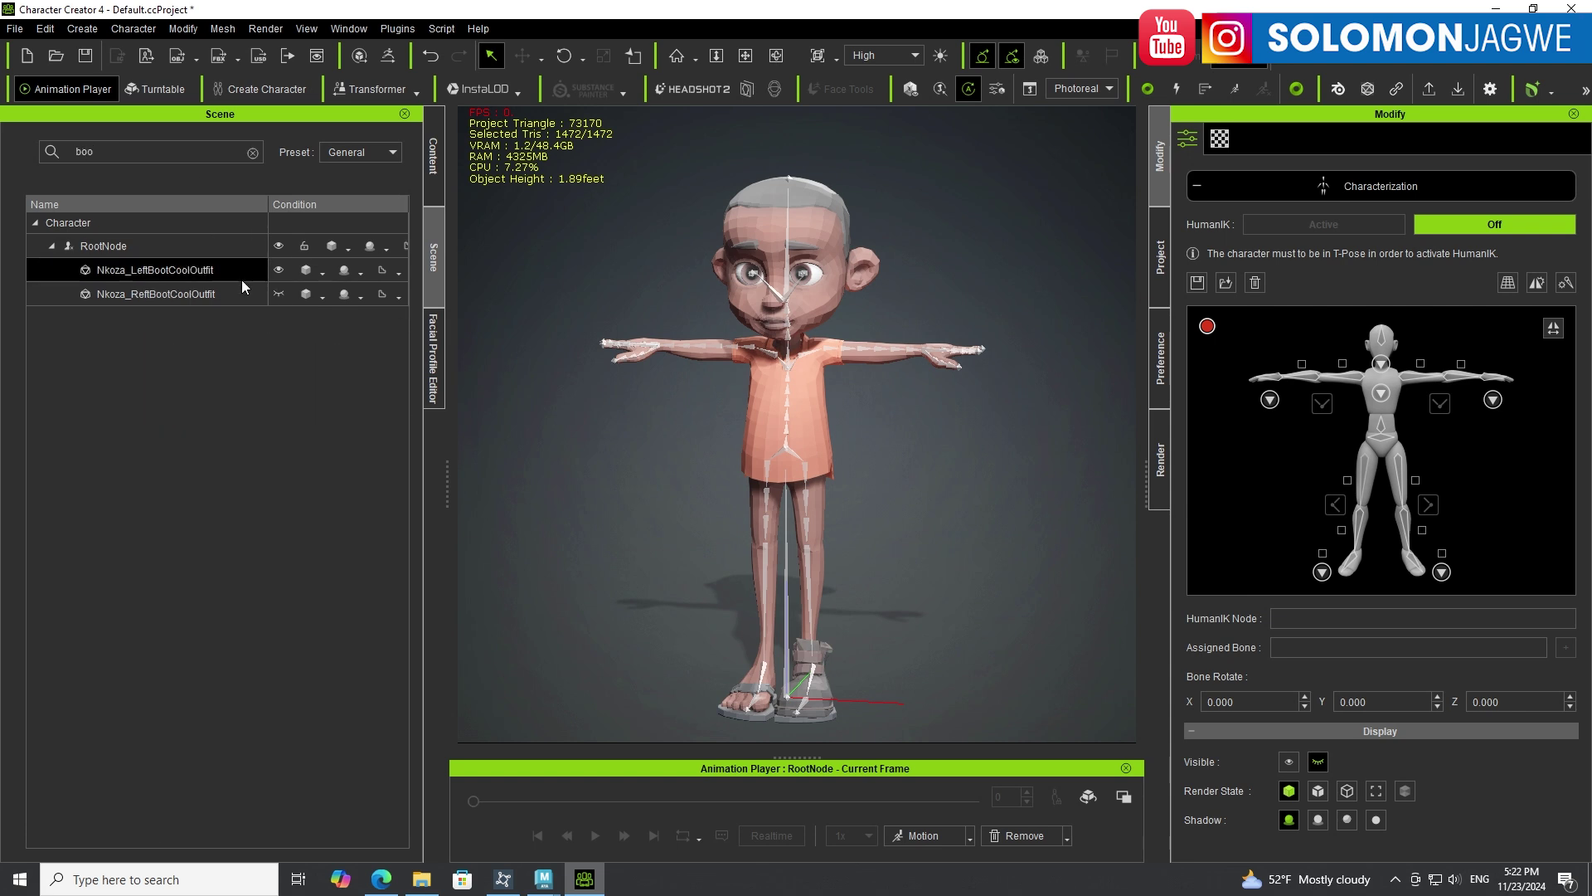
left_click(279, 270)
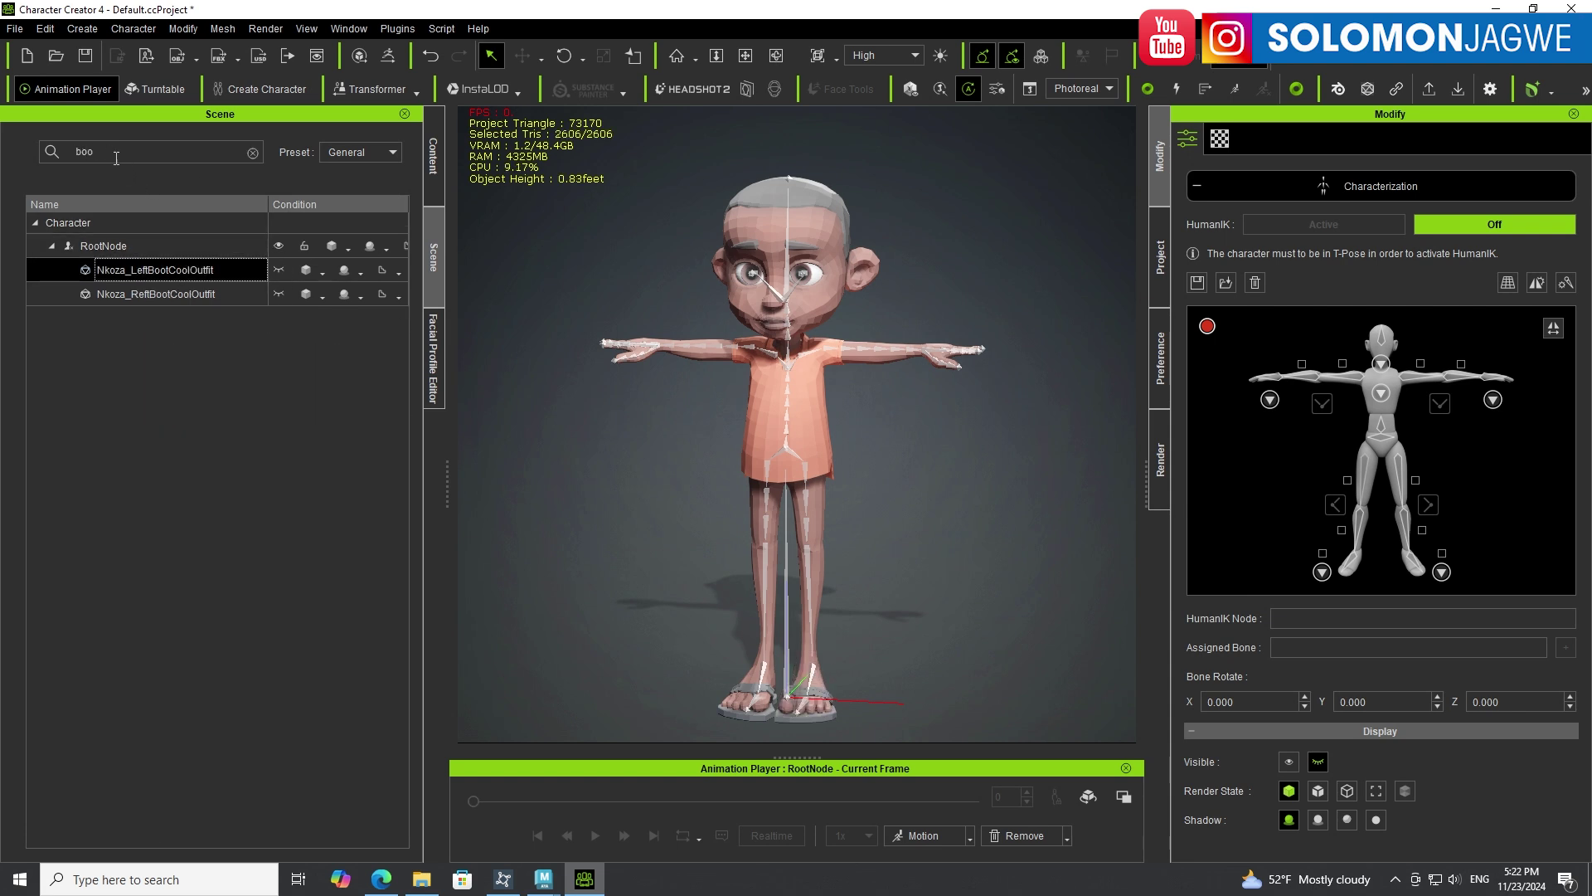
double_click(72, 152)
type("pa")
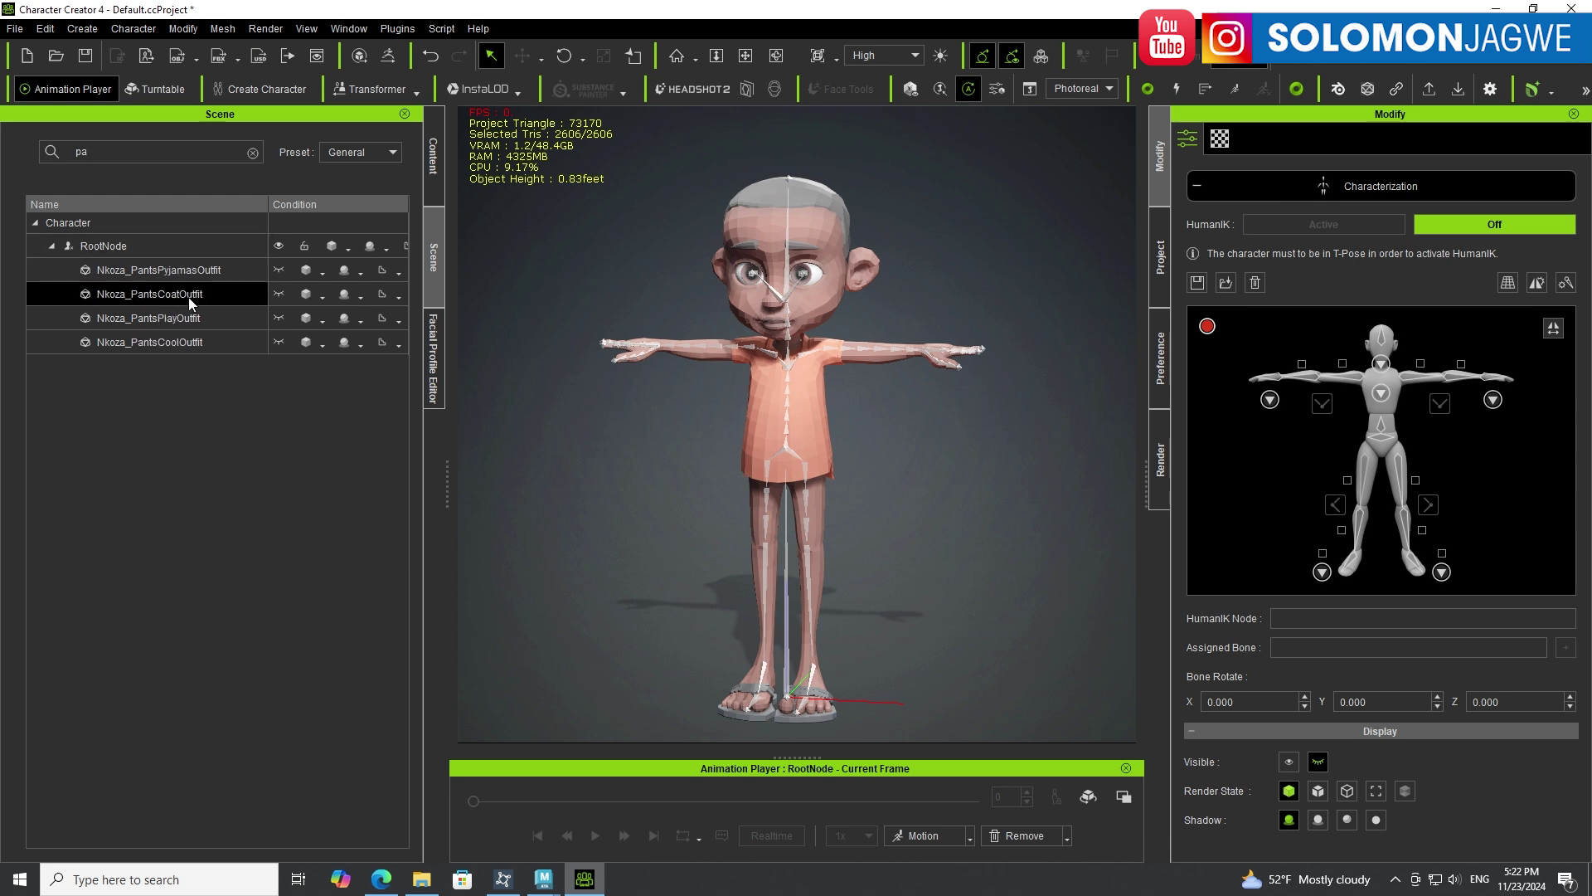
left_click(277, 320)
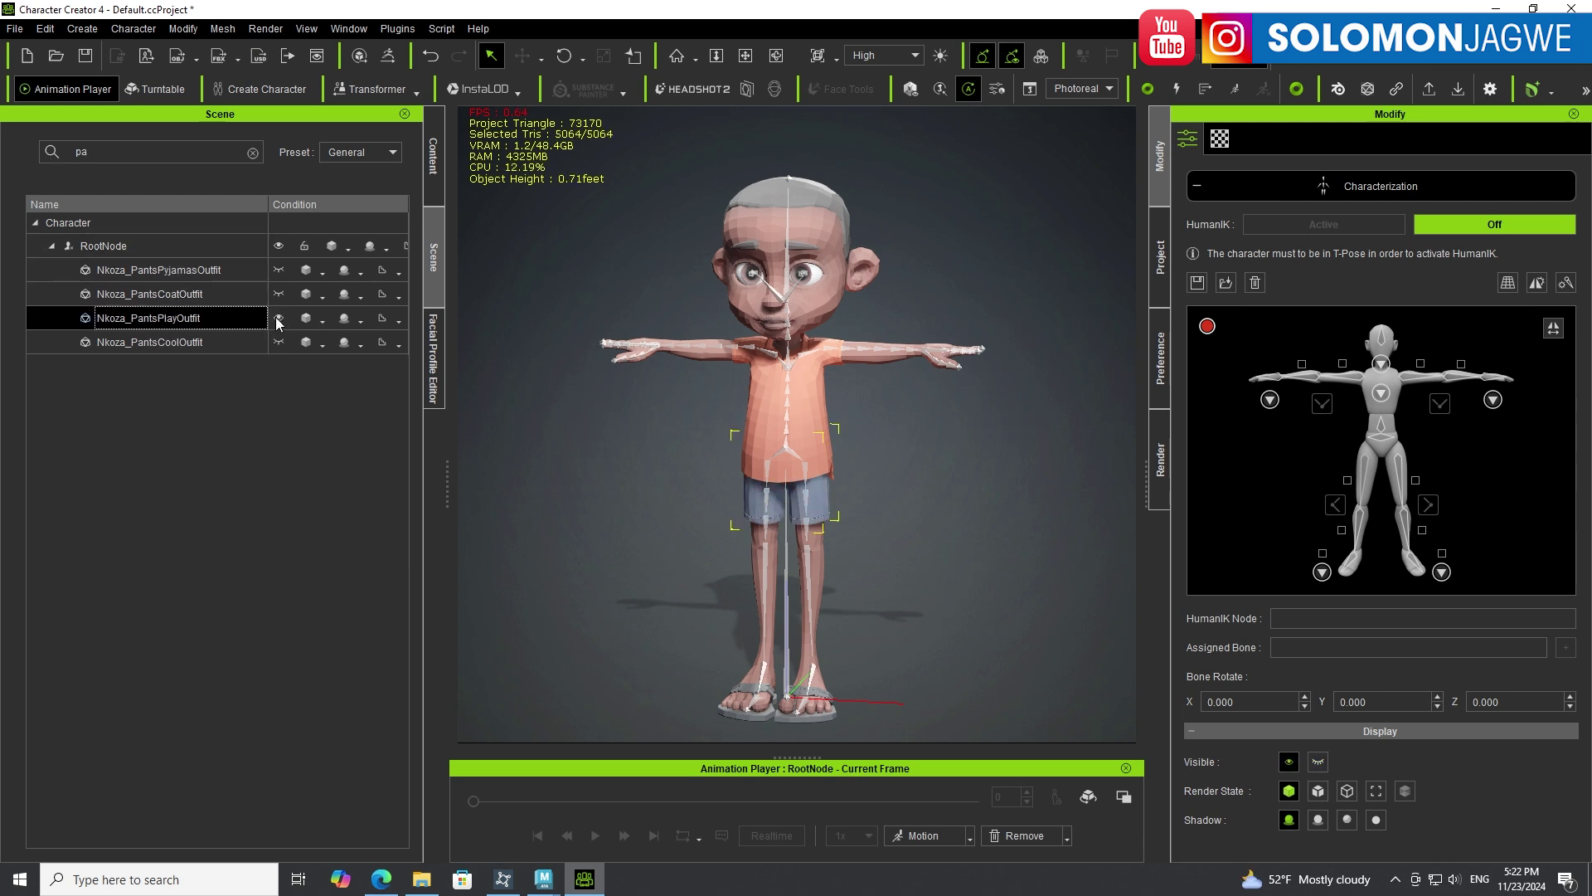
left_click(253, 153)
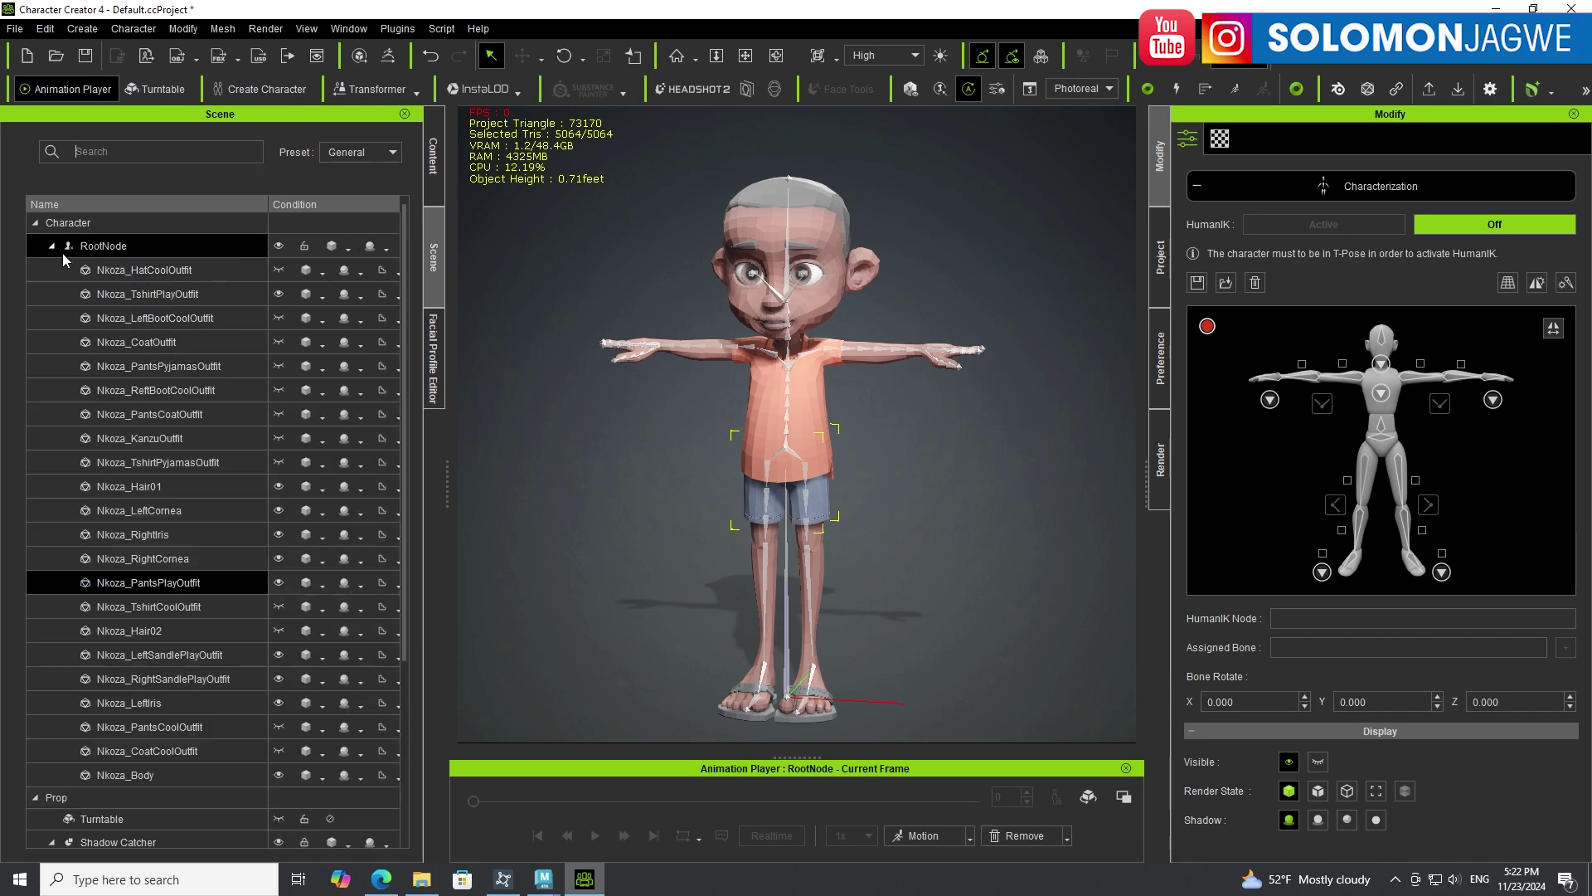
Compare with the Maya rig scene, then reframe Nkoza in a three-quarter torso view.
right_click_drag(892, 438, 779, 390)
scroll(810, 398, "up", 3)
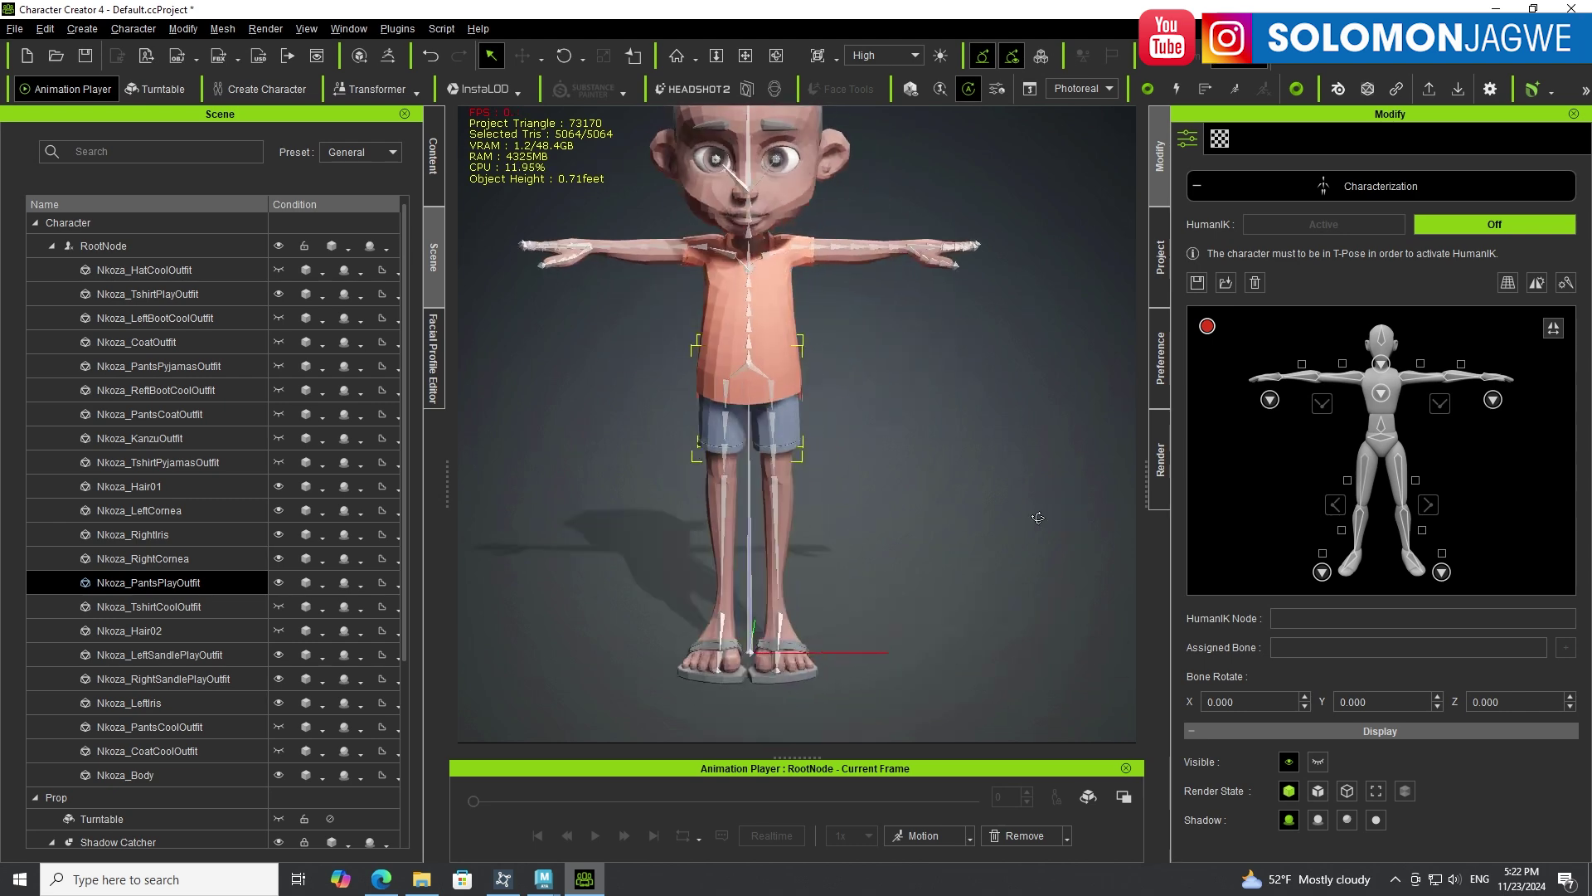
middle_click_drag(780, 389, 763, 423)
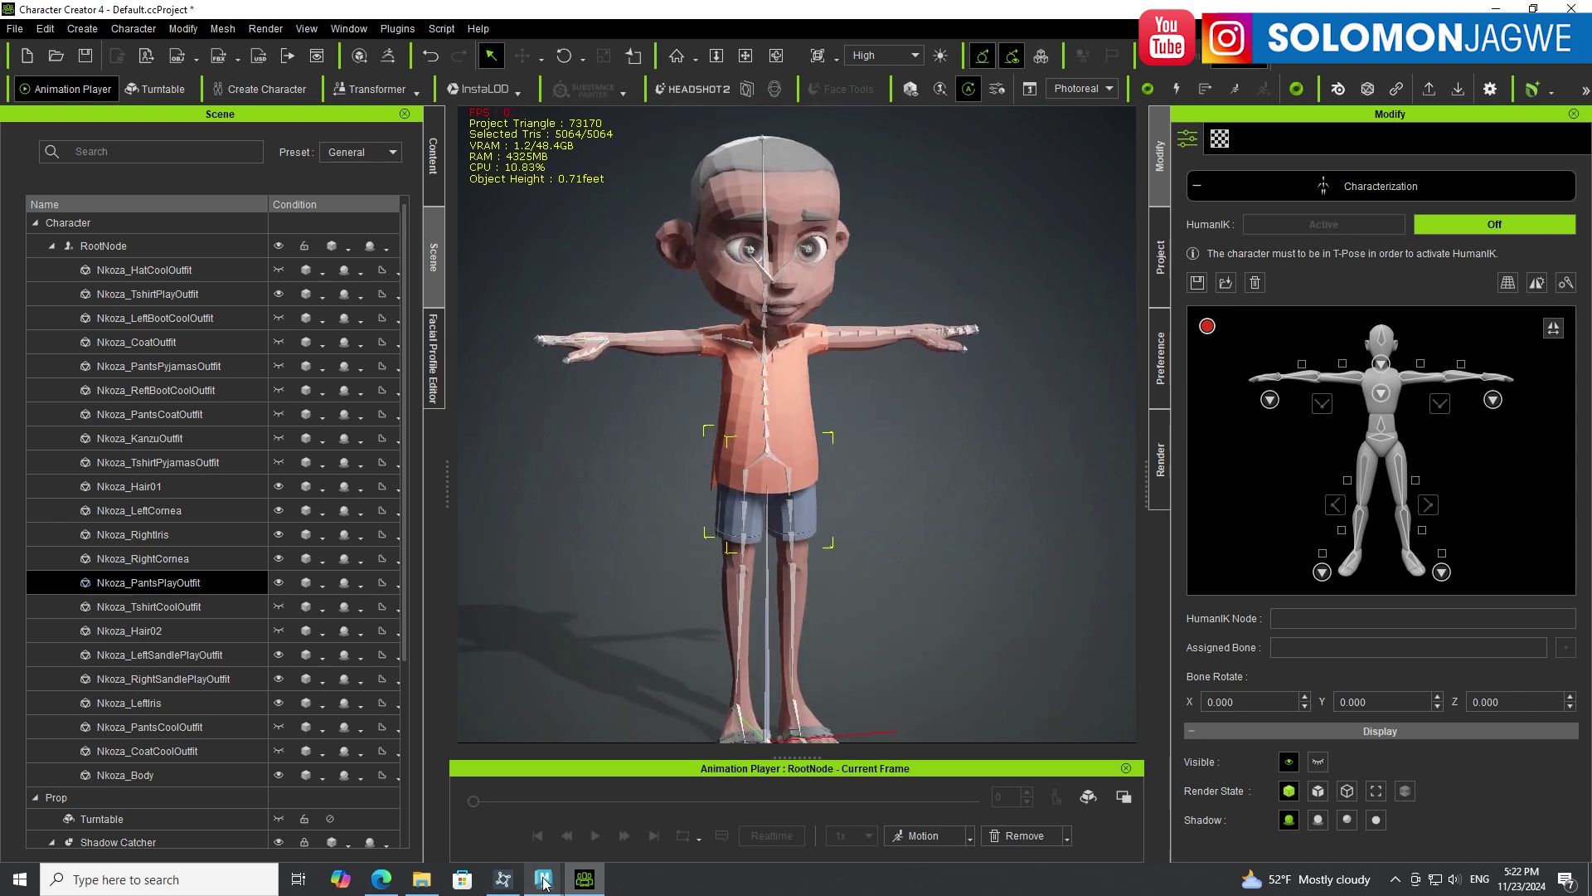
mouse_move(544, 885)
left_click(477, 830)
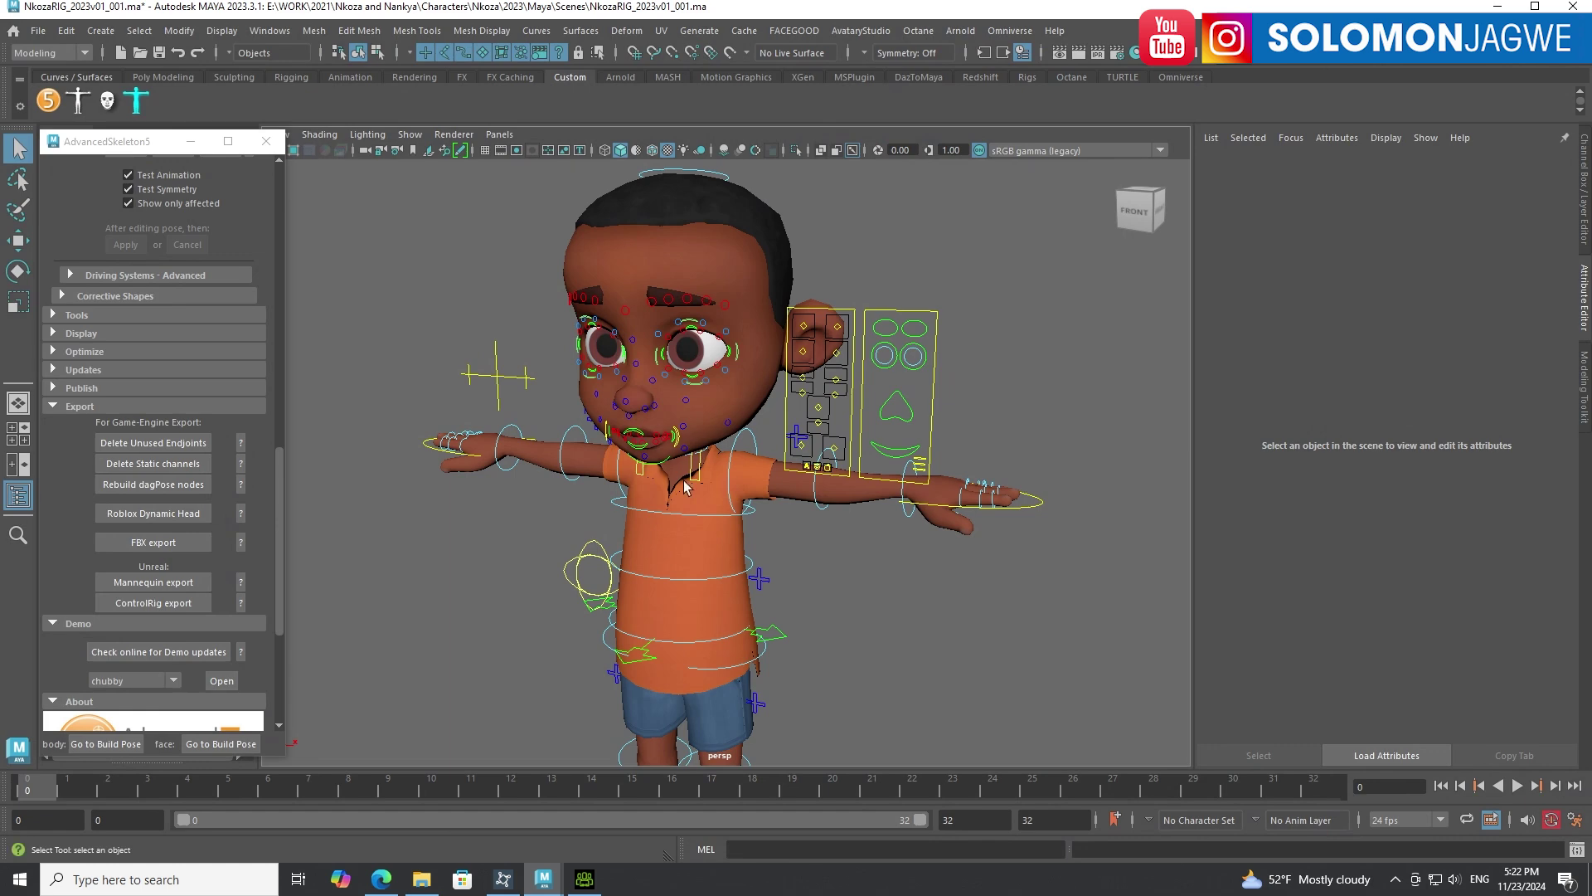
left_click(585, 879)
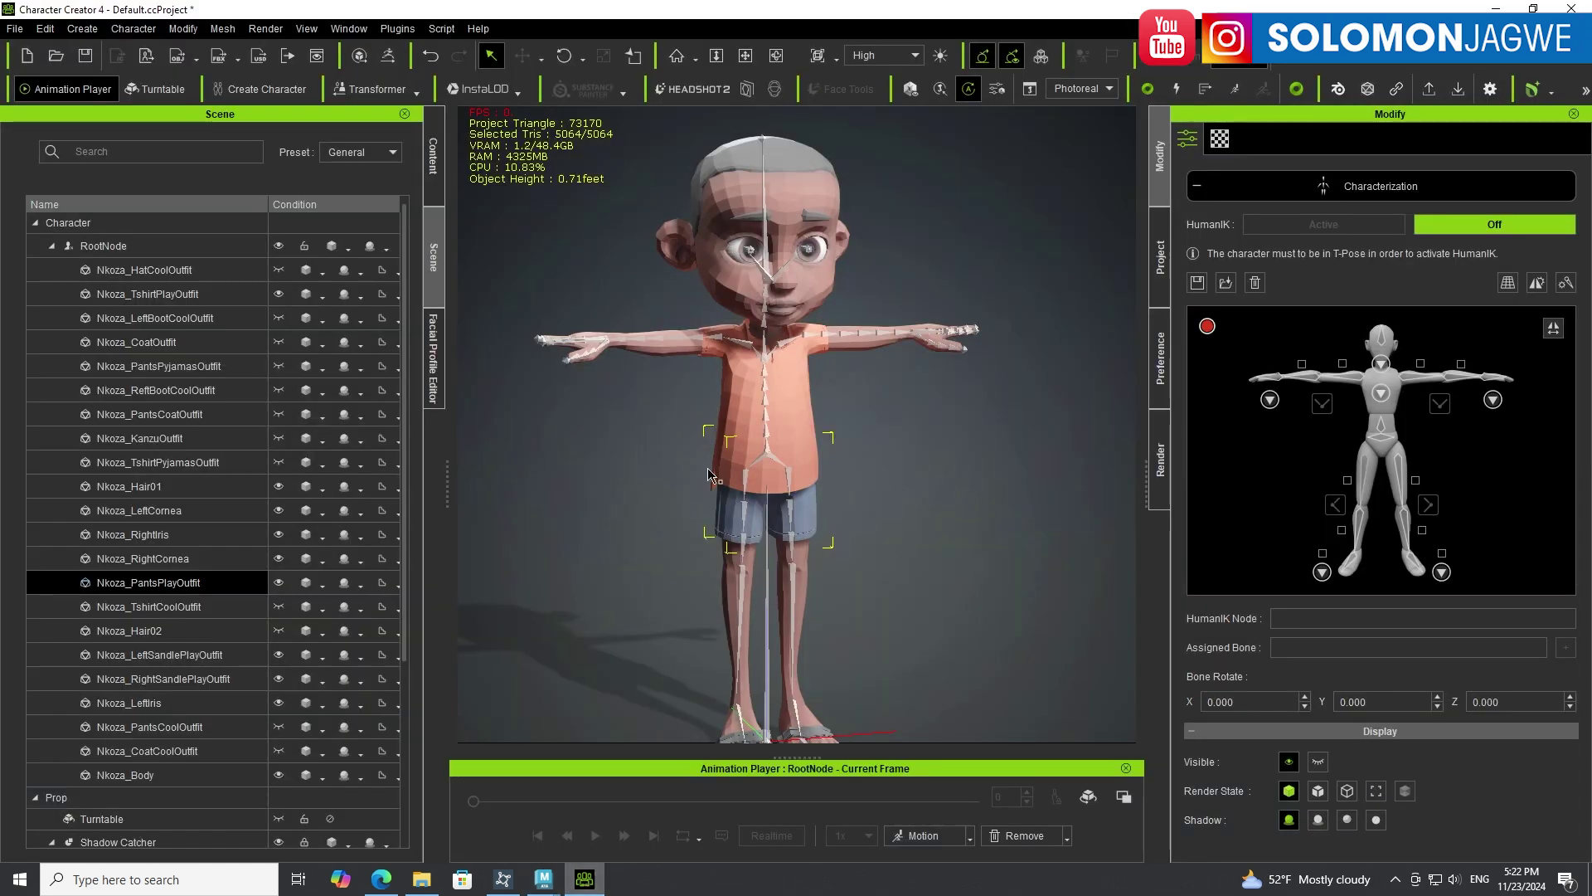
mouse_move(849, 417)
right_mouse_down()
mouse_move(746, 424)
mouse_move(1044, 411)
mouse_move(723, 425)
mouse_move(854, 433)
right_mouse_up()
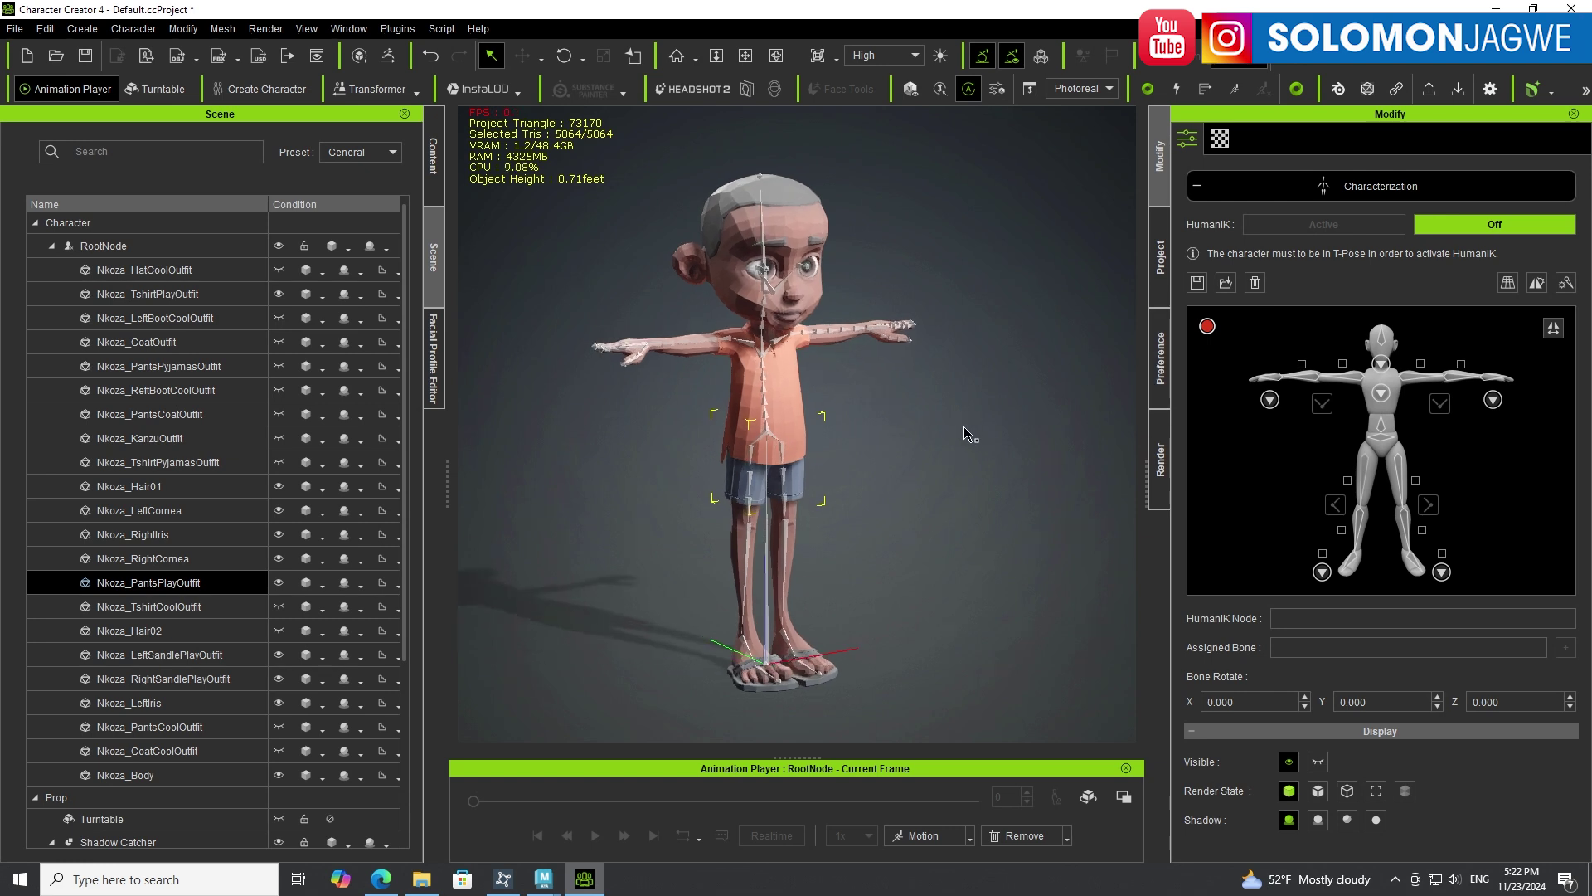
scroll(779, 385, "up", 2)
scroll(779, 384, "up", 5)
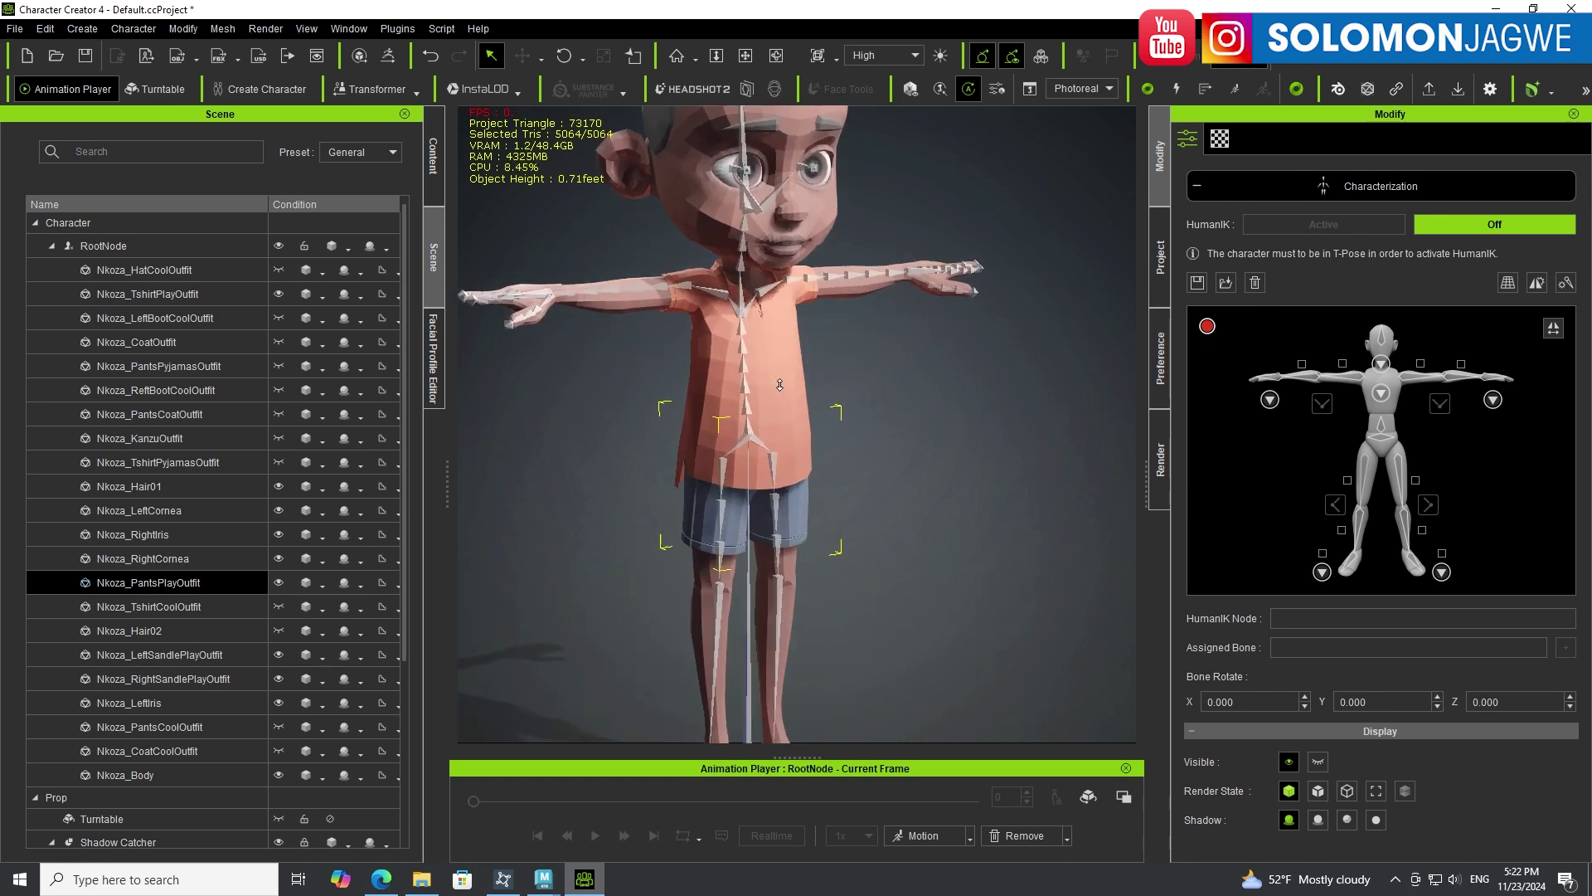
middle_click_drag(919, 429, 964, 508)
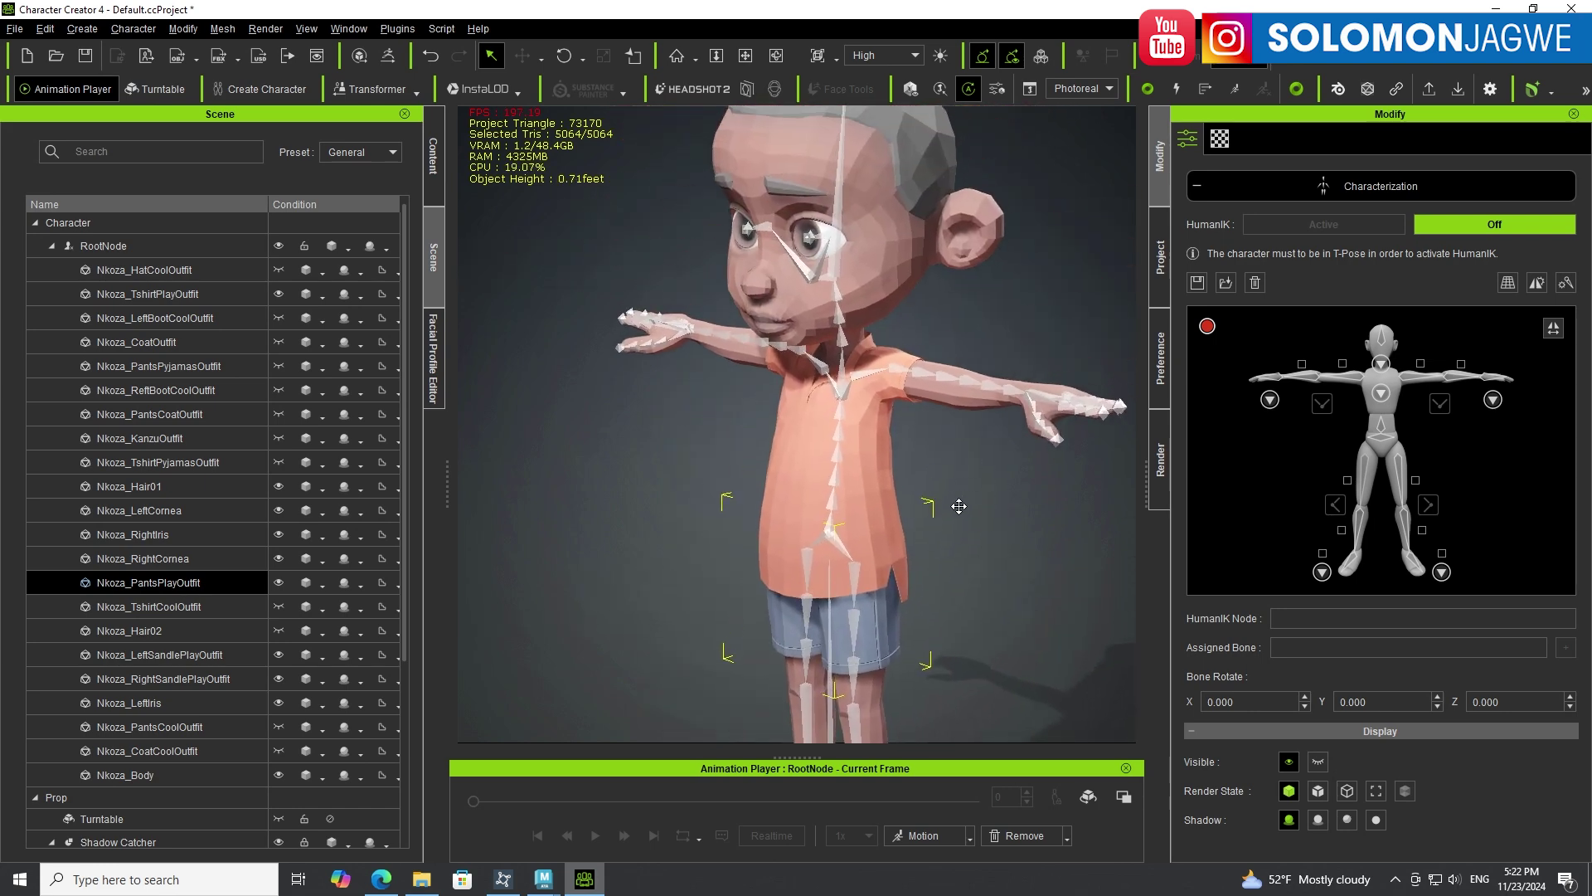
Enable Auto-assign symmetrical bones in Characterization and inspect Nkoza's T-posed skeleton.
left_click(1555, 332)
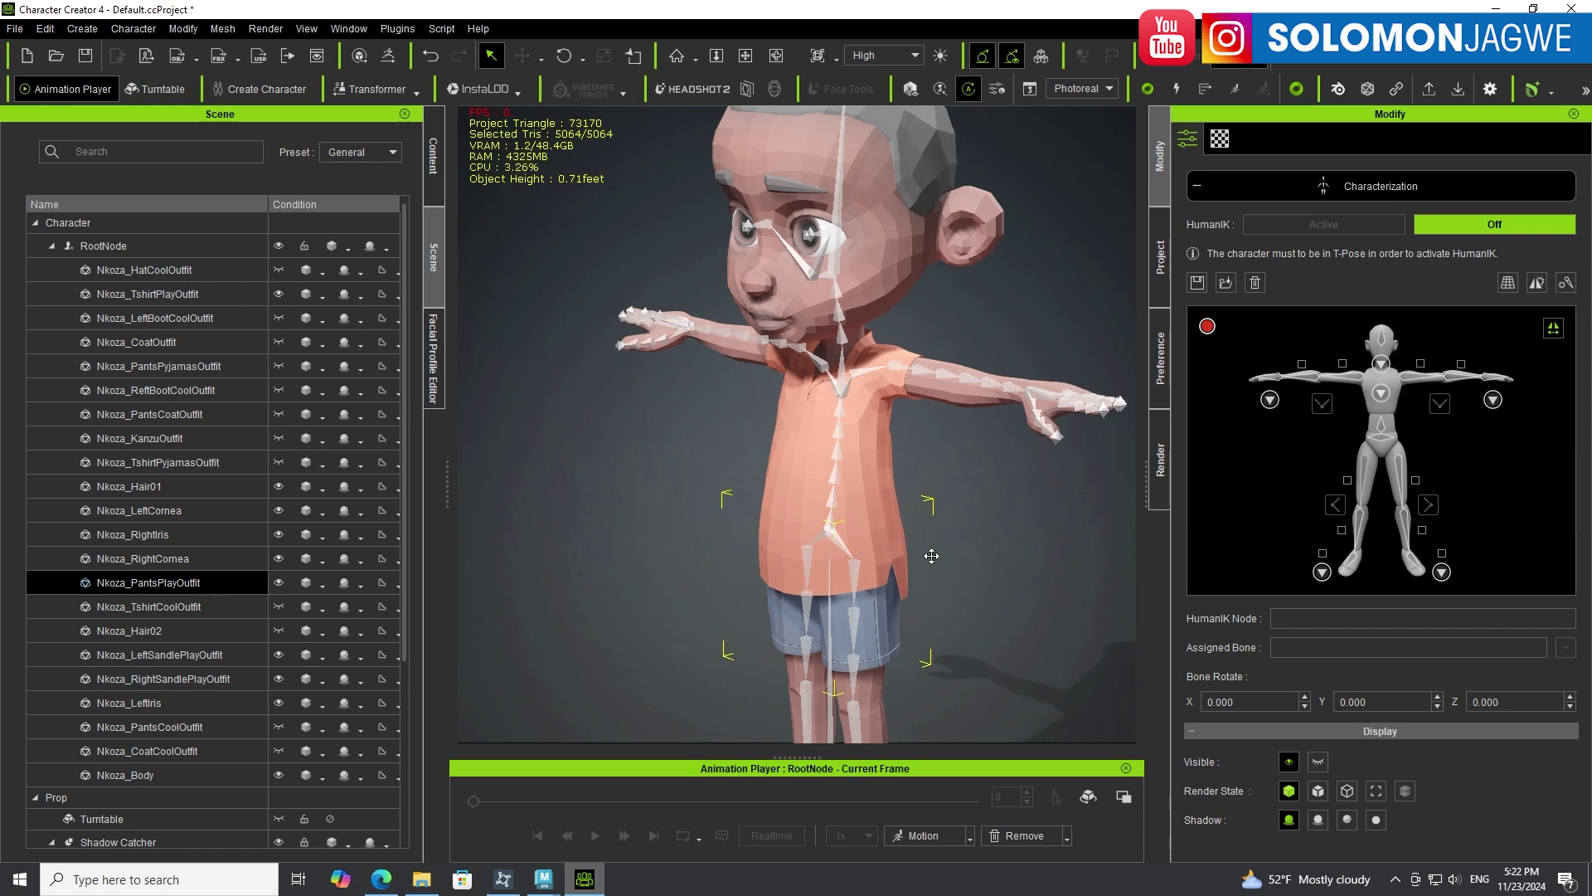
right_click_drag(932, 555, 948, 428)
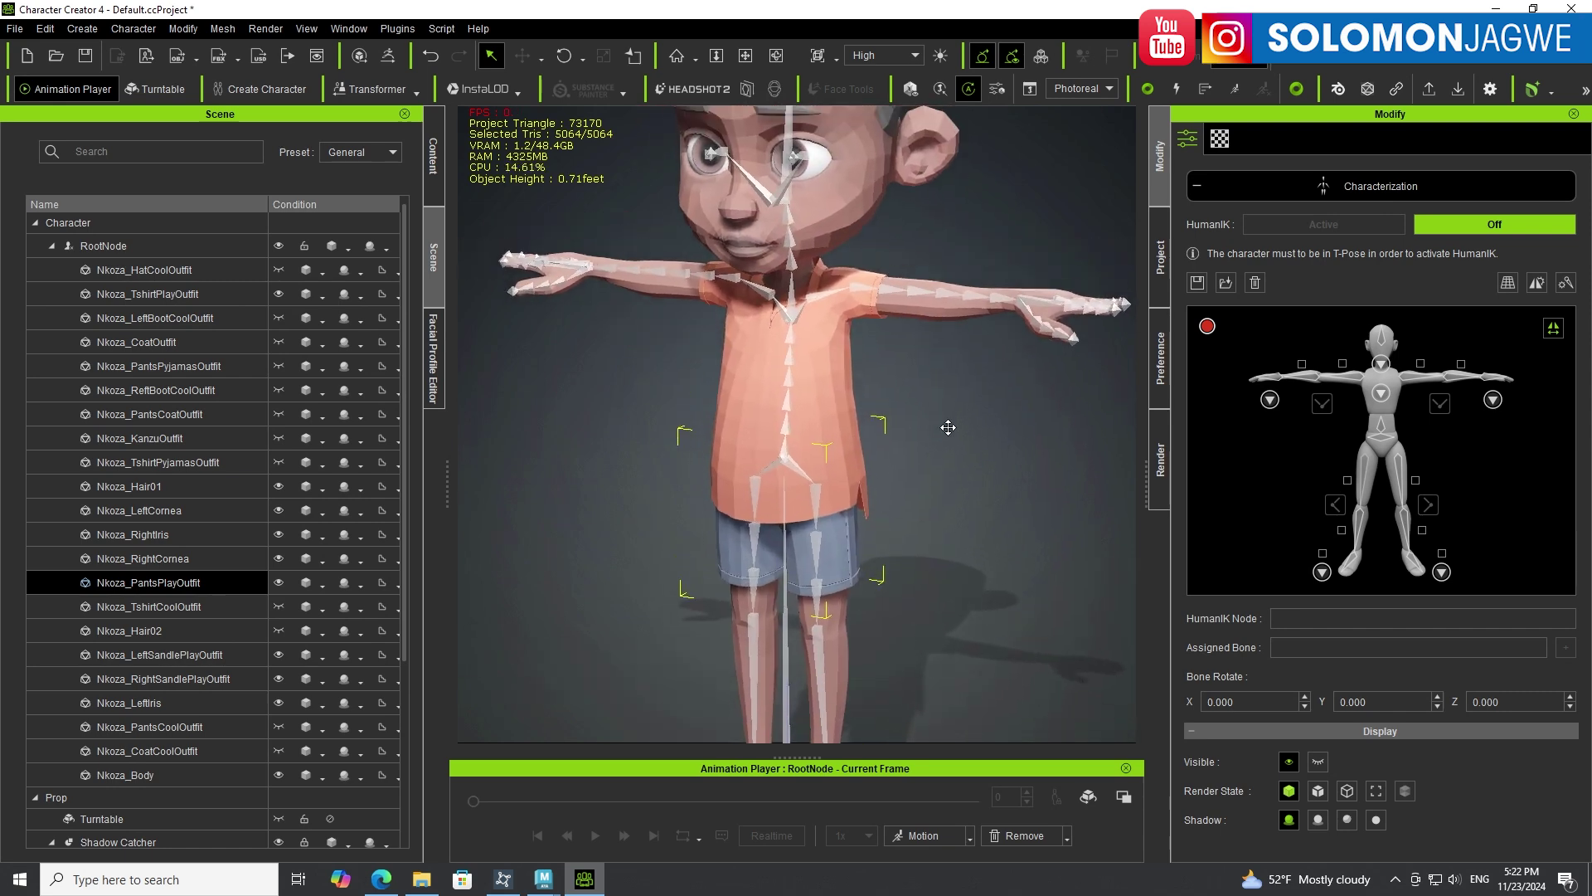
middle_click_drag(948, 427, 963, 287)
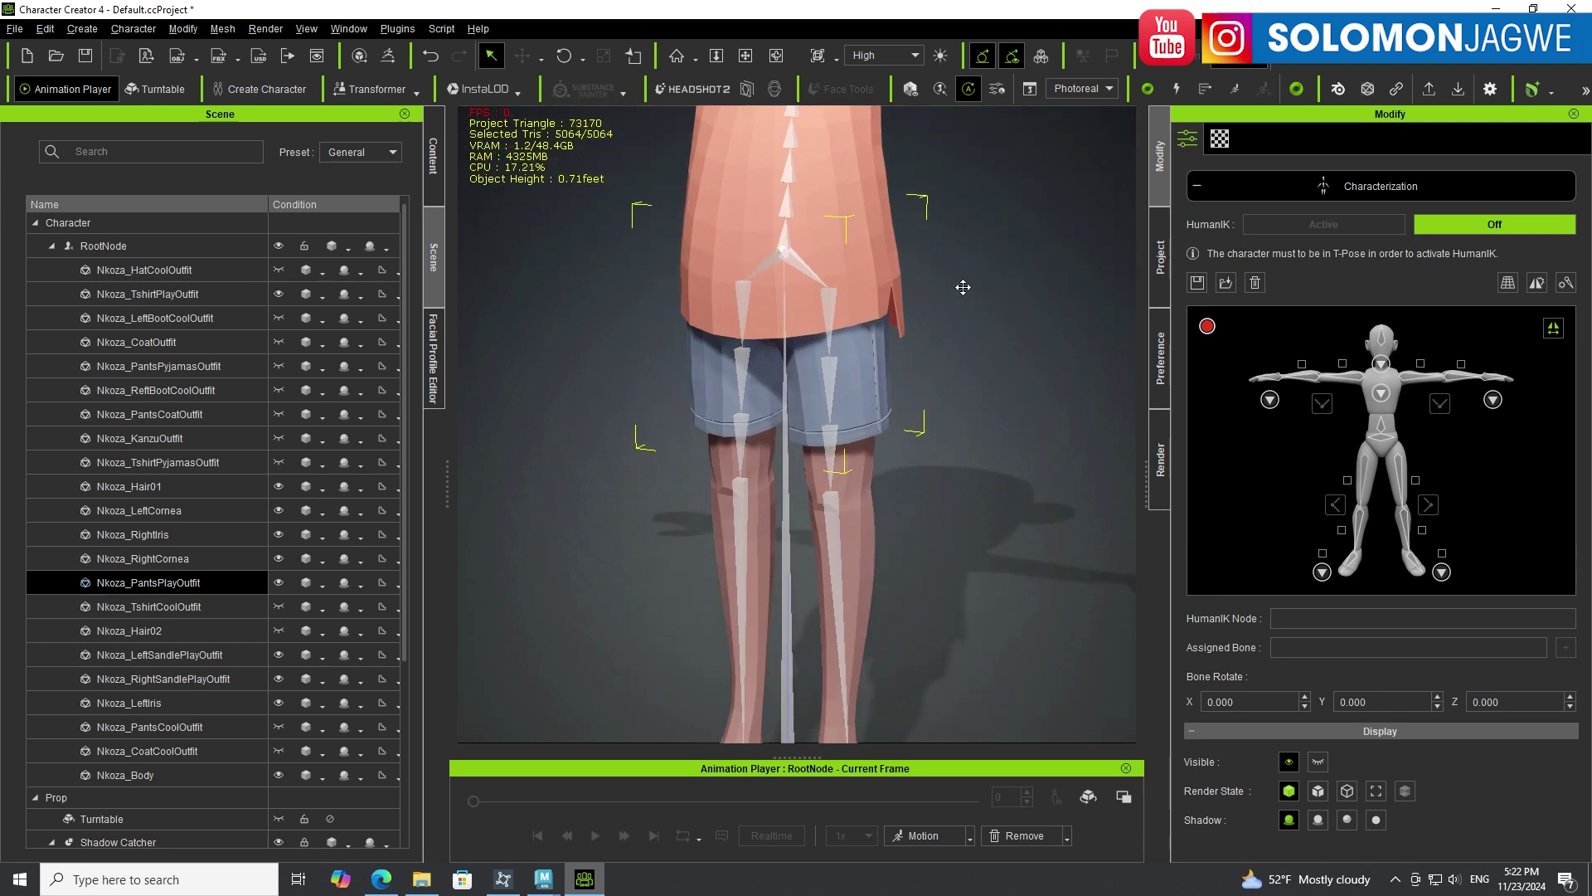
scroll(963, 287, "down", 3)
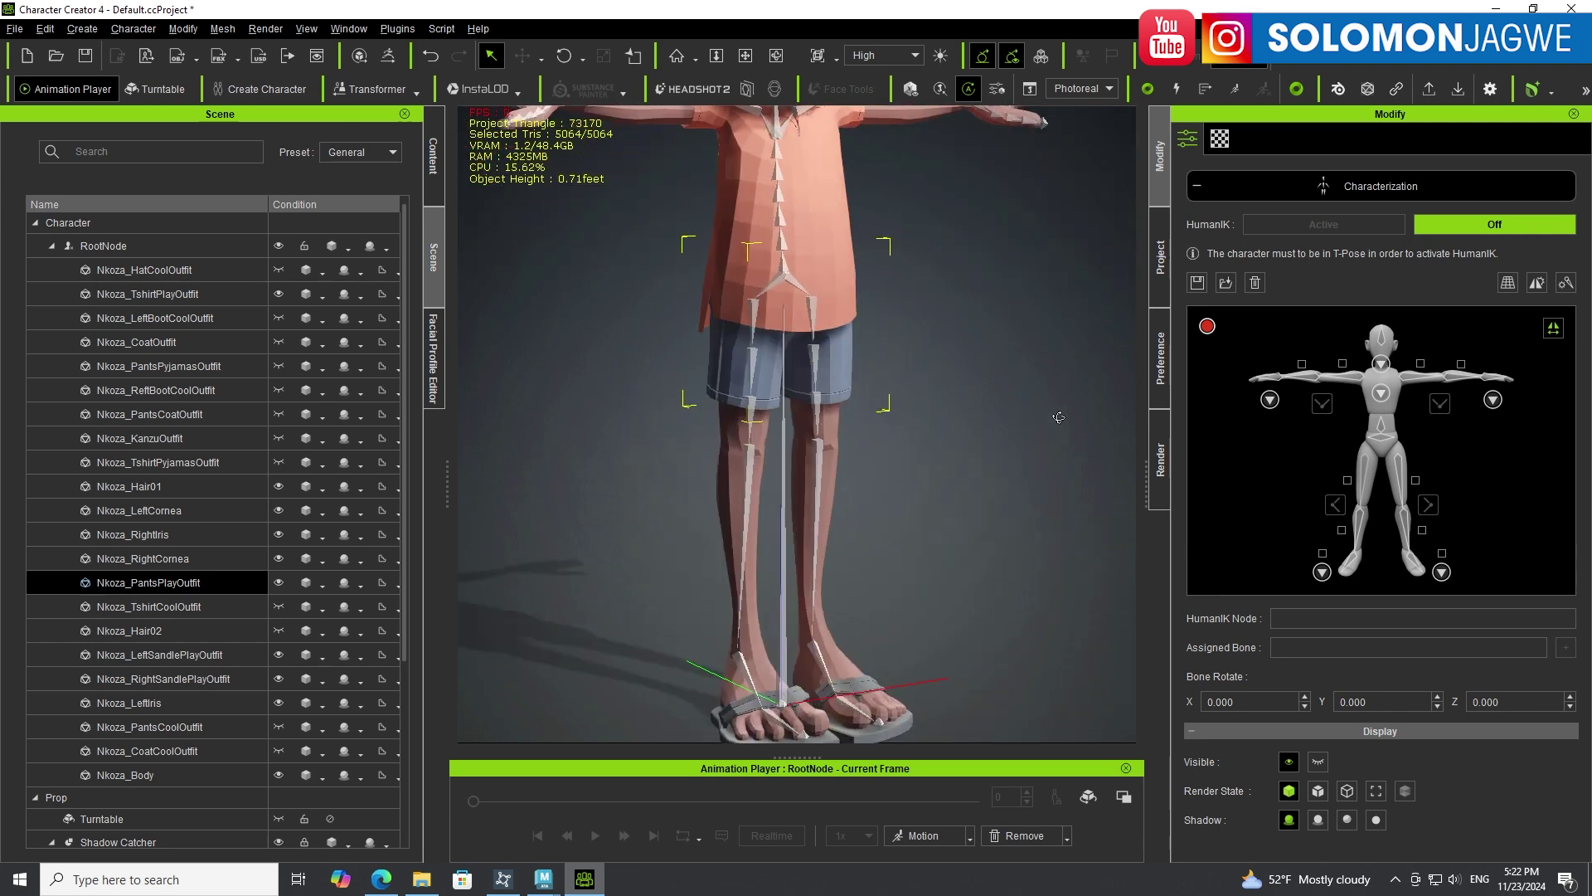
middle_click_drag(1059, 418, 1196, 424)
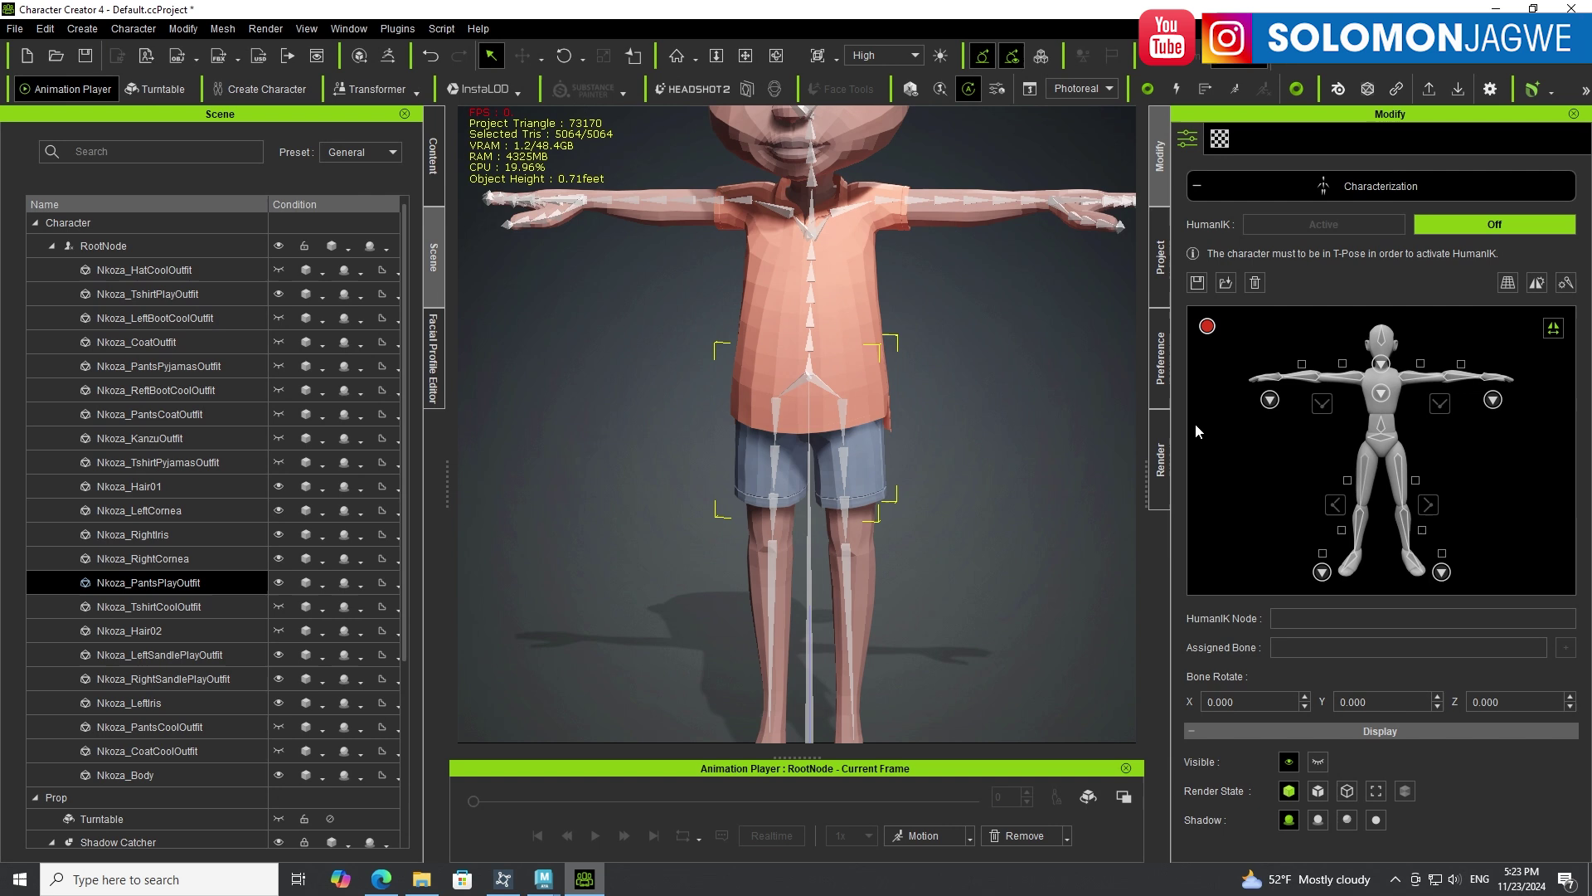
Map the left hip and left knee nodes to the Hip_L and Knee_L bones.
left_click(1384, 446)
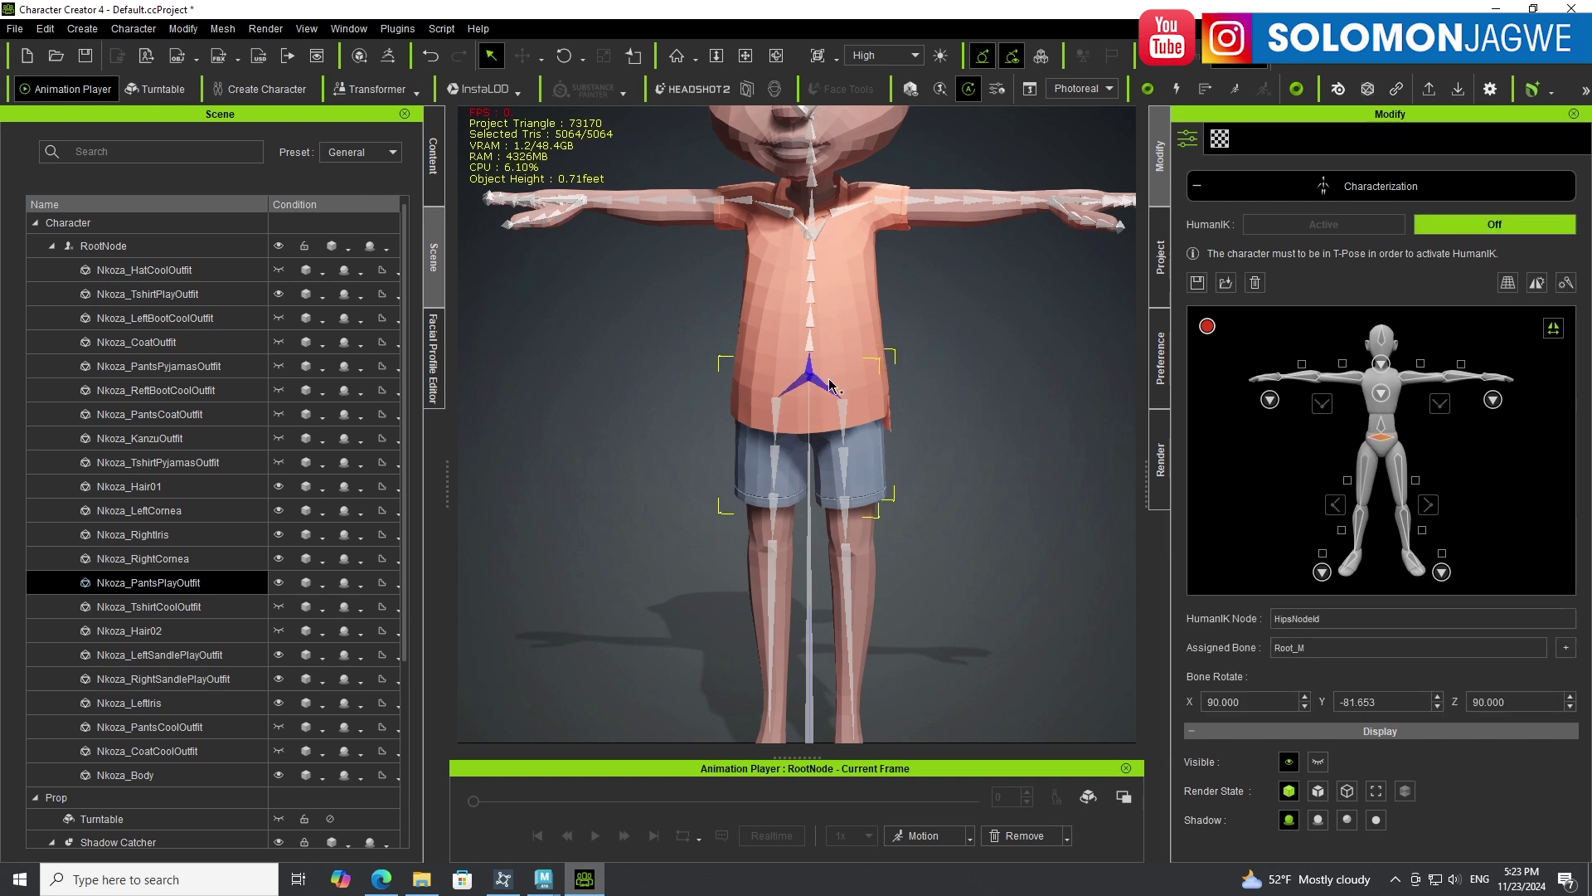
left_click(1401, 471)
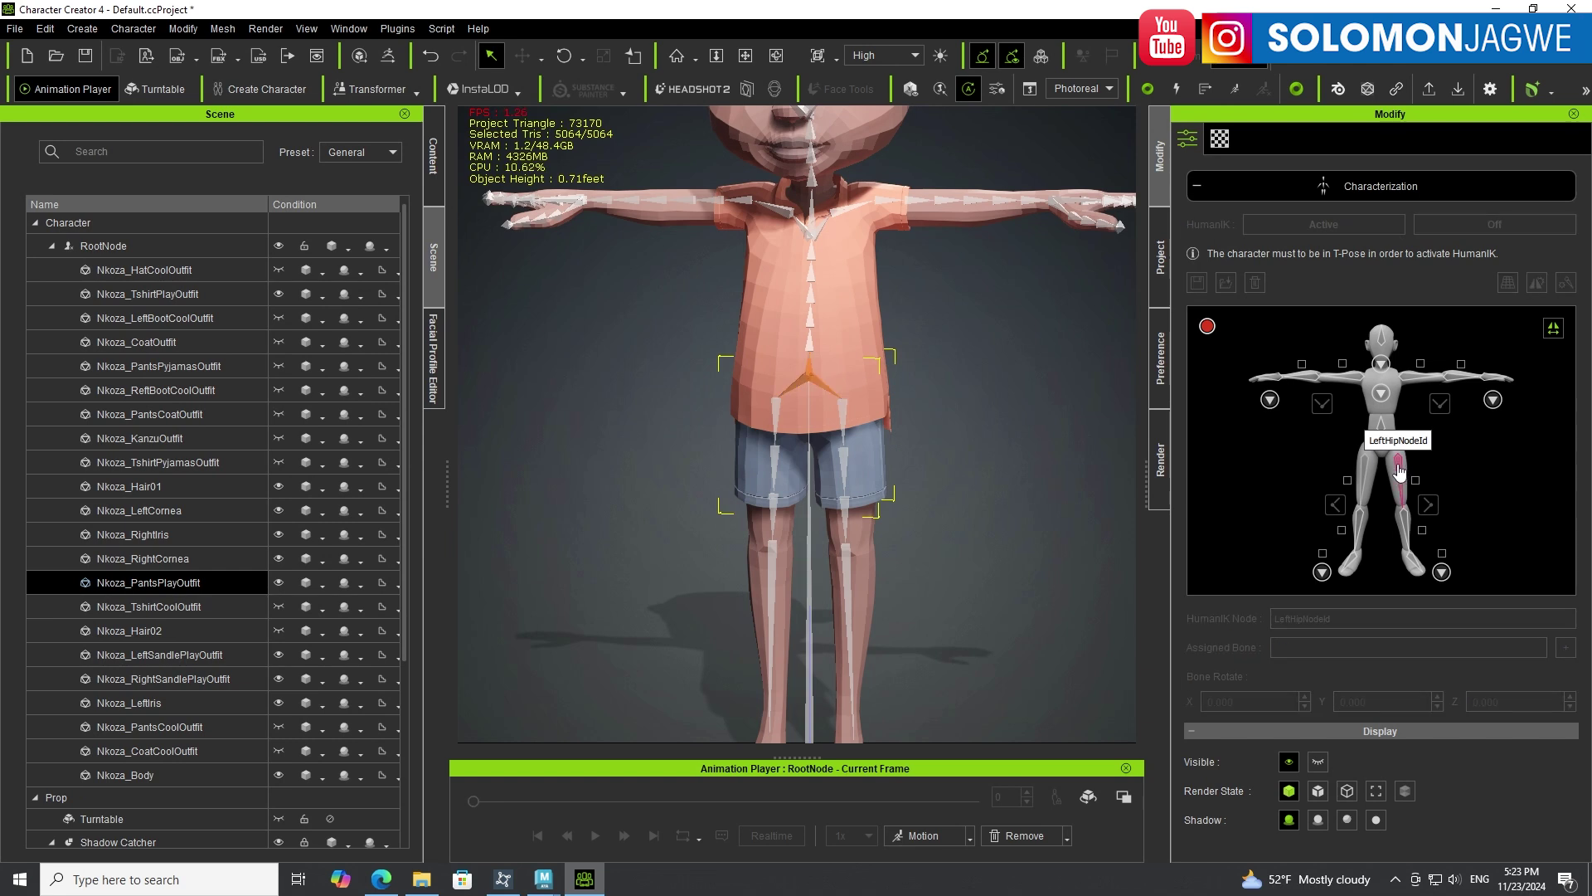
left_click(845, 417)
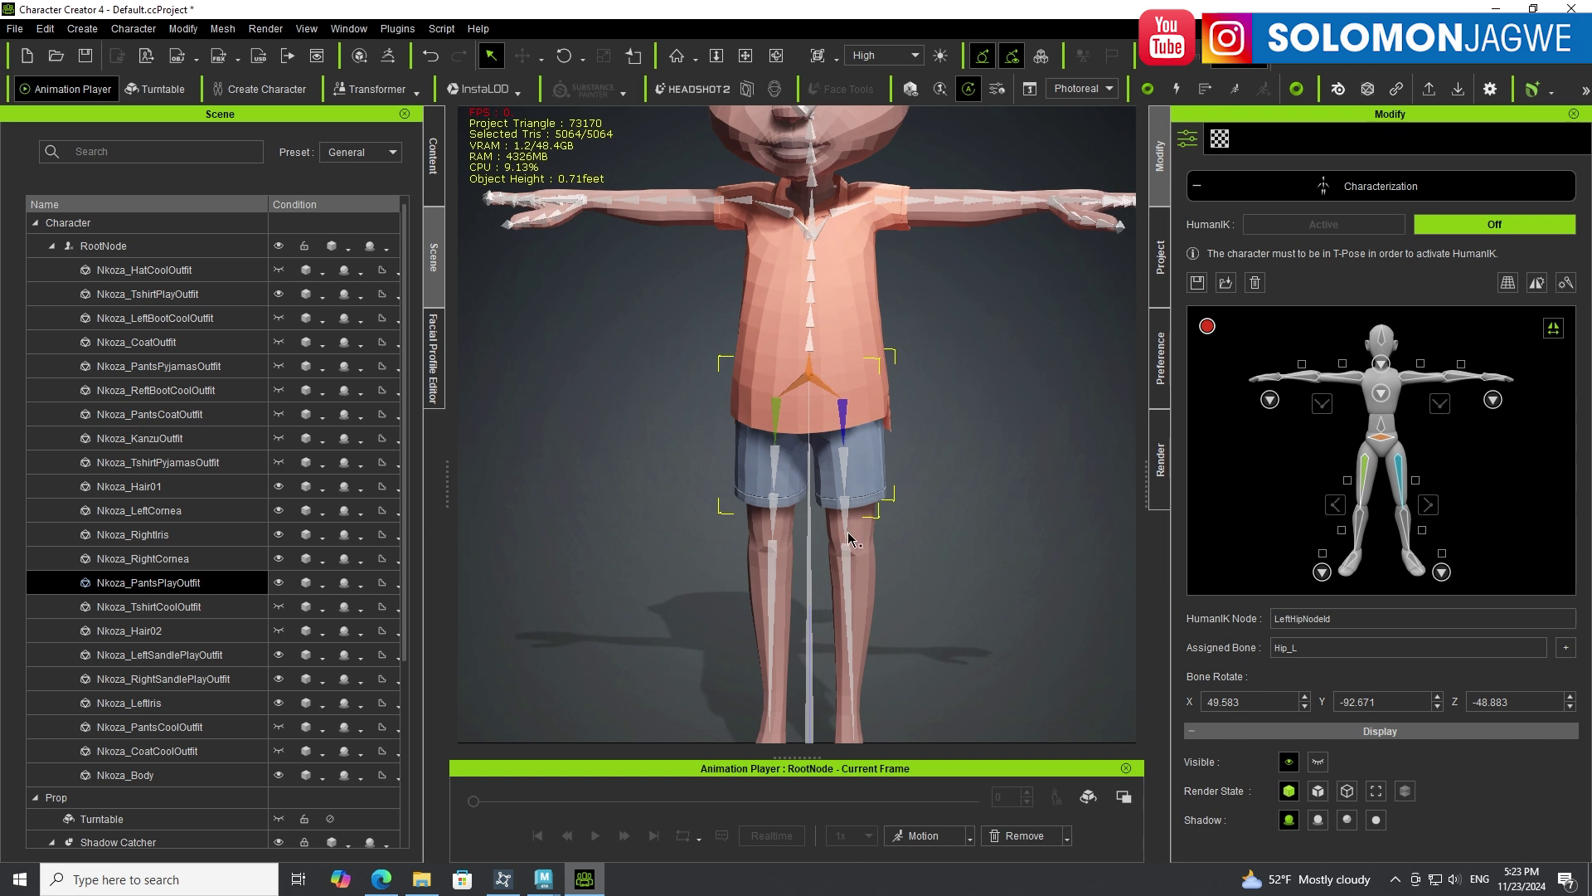
left_click(1403, 528)
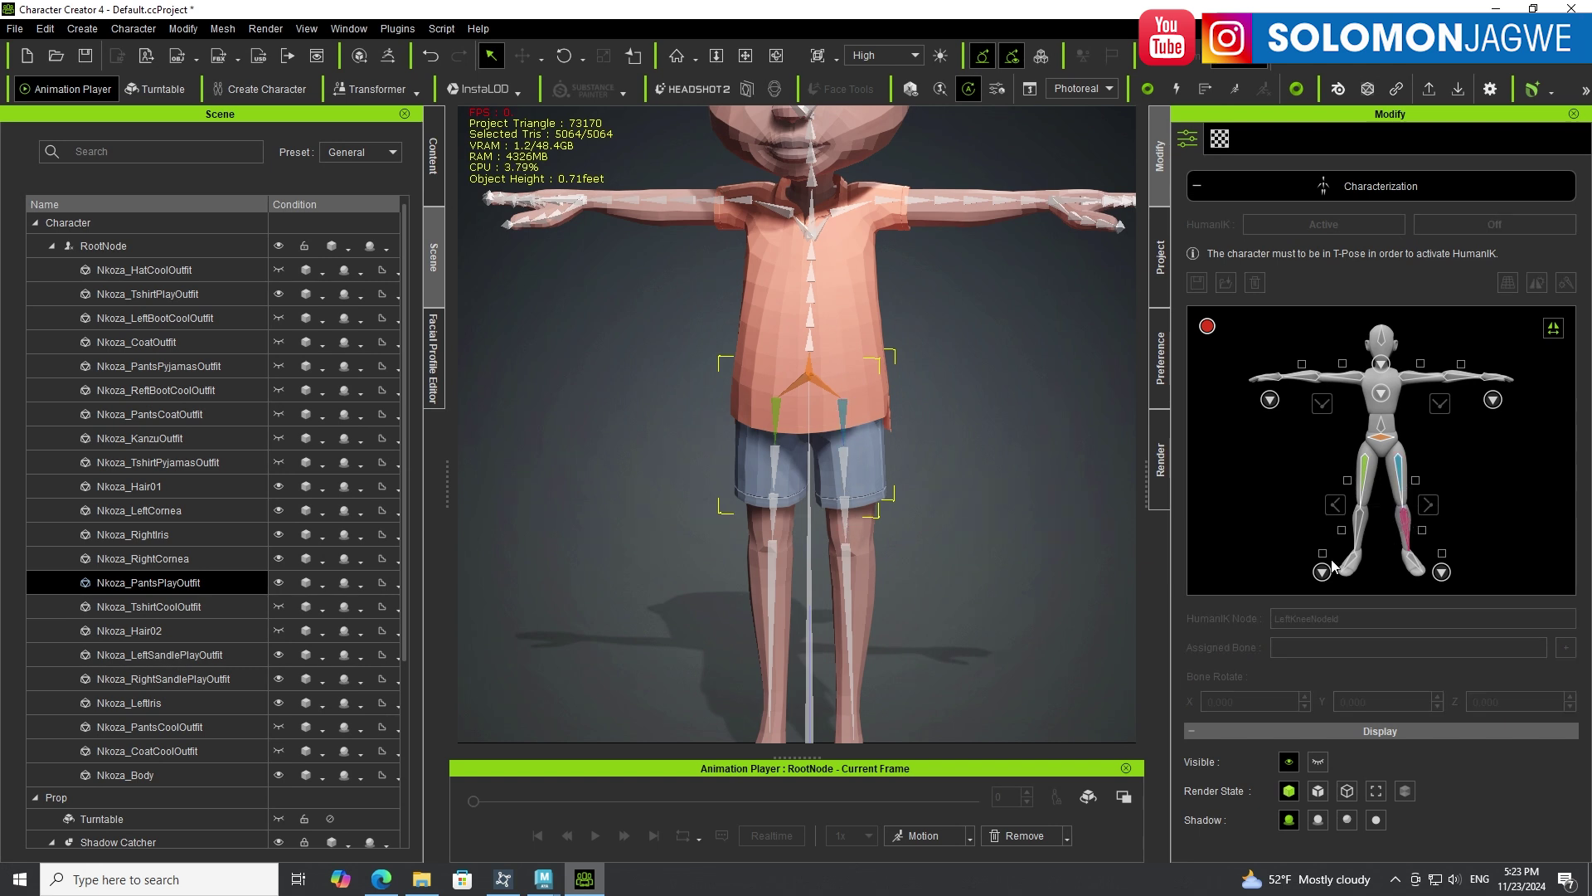
left_click(849, 581)
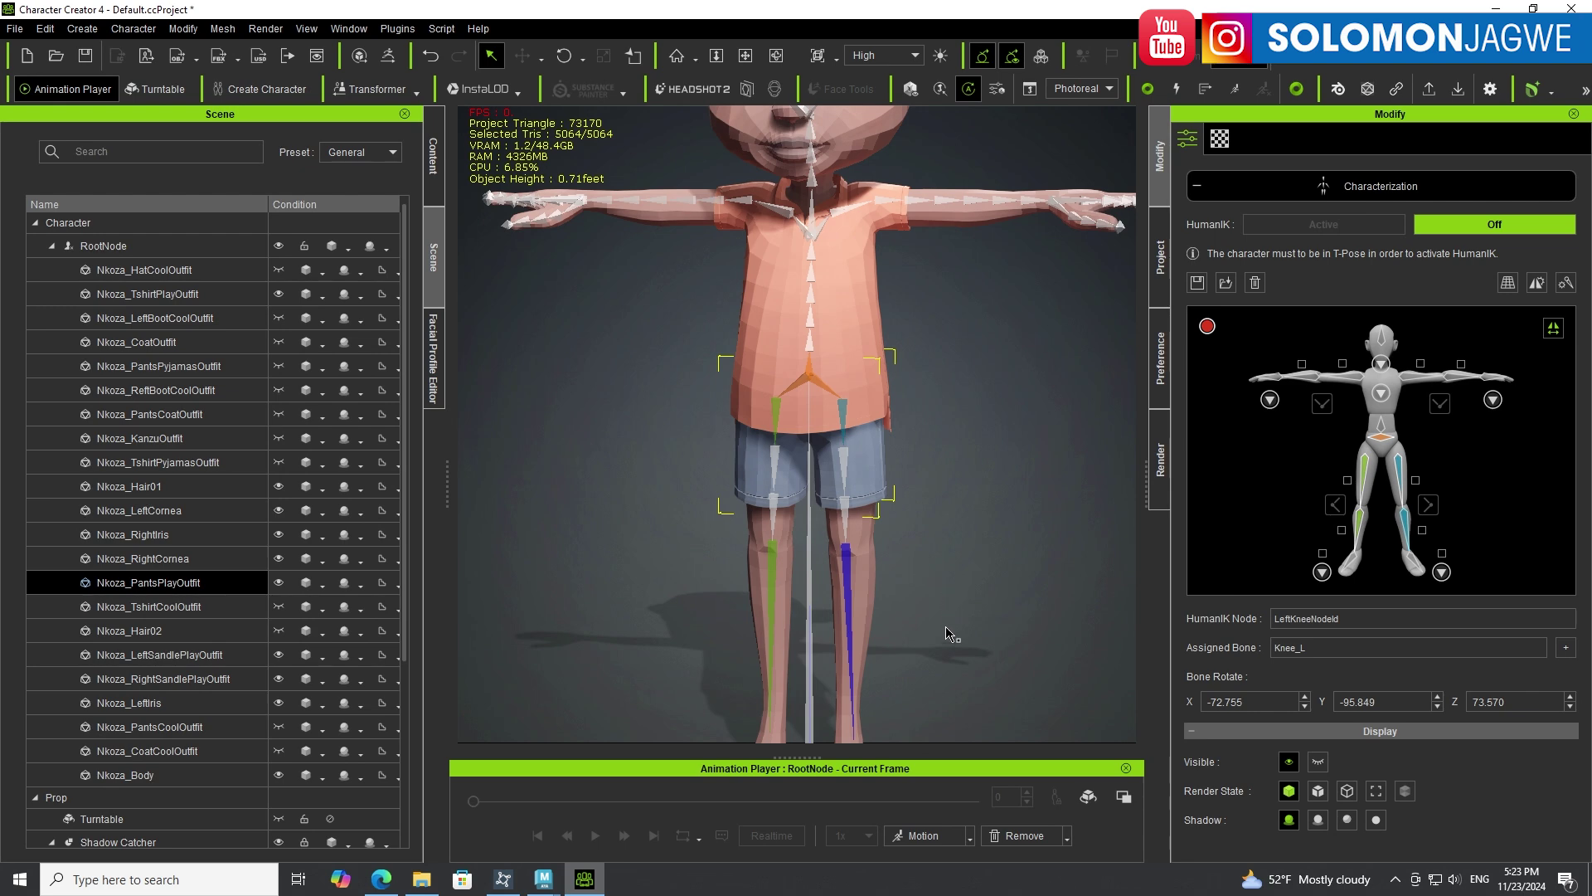
Map the LeftAnkle node to Ankle_L and bring up the left-foot node diagram.
middle_click_drag(952, 663, 854, 487)
scroll(812, 448, "up", 5)
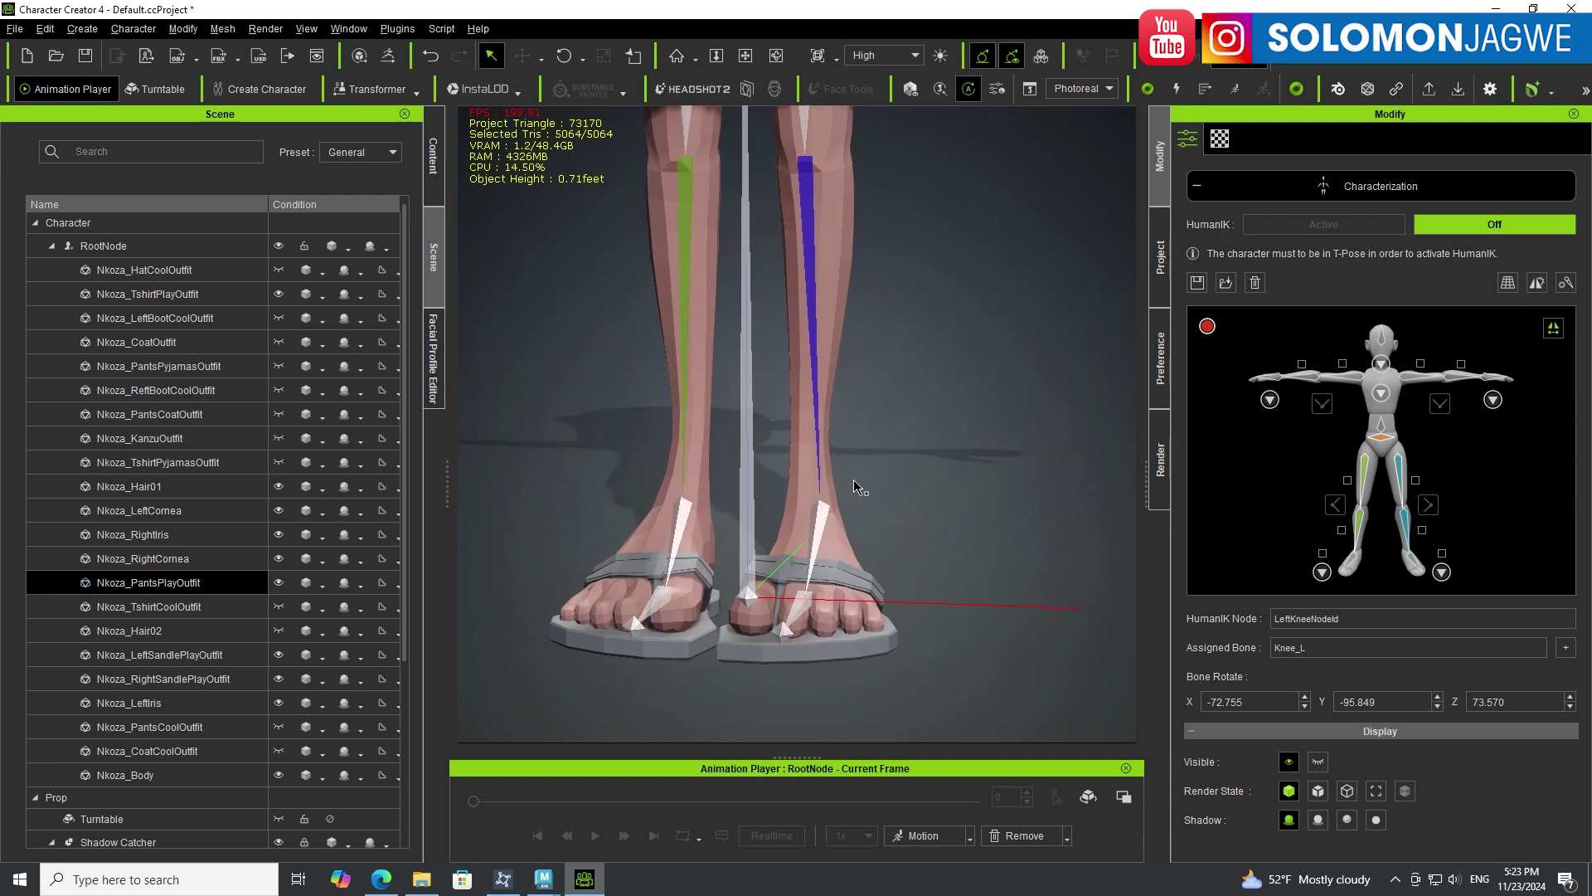
right_click_drag(857, 488, 712, 594)
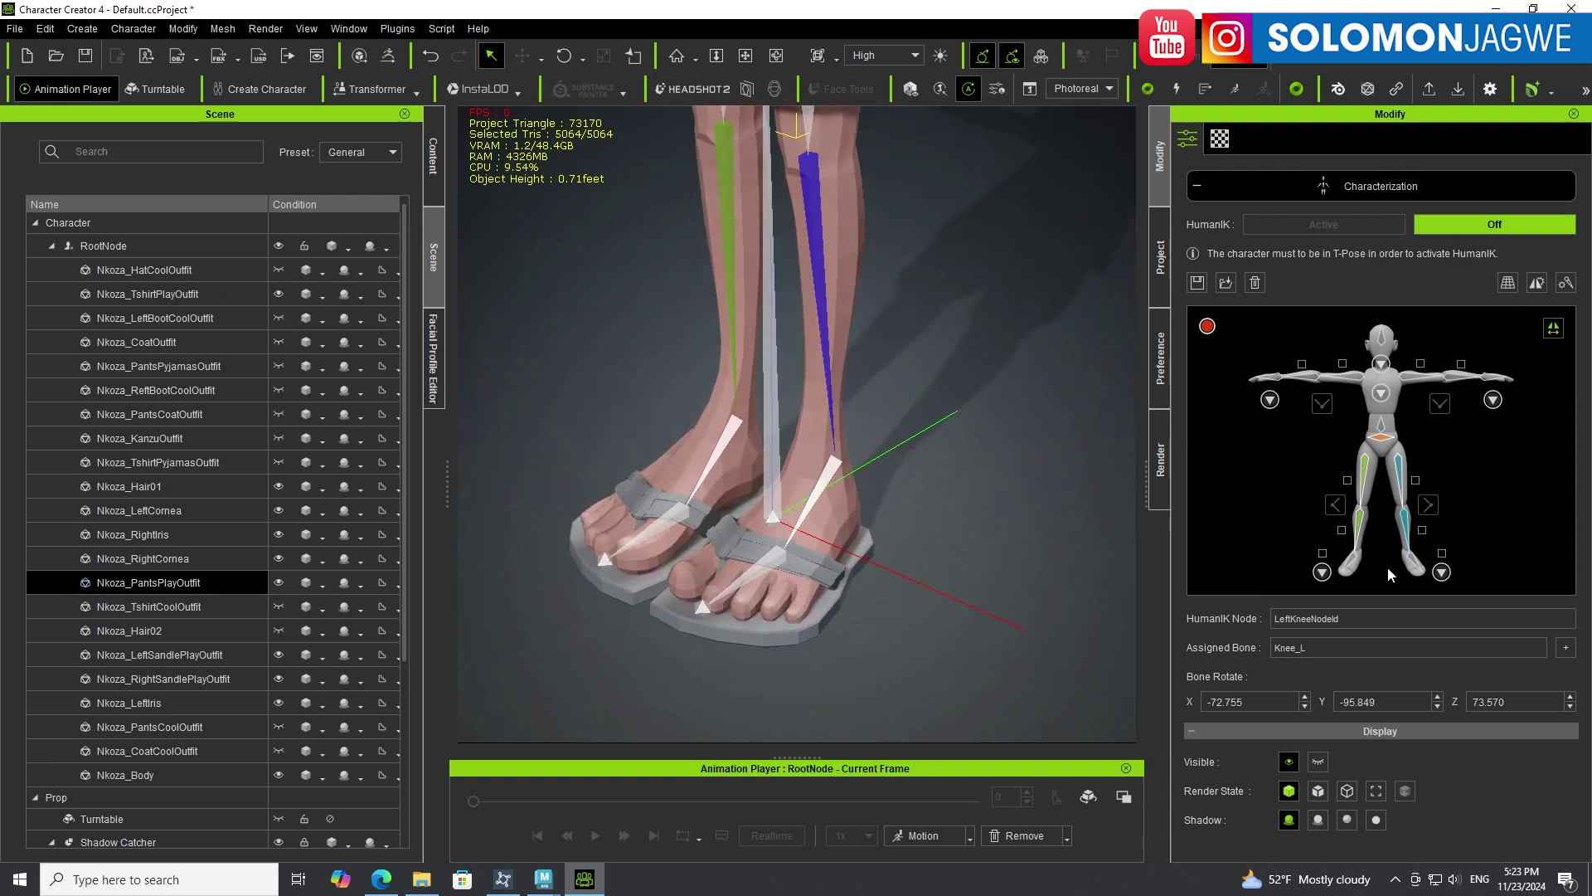
left_click(1413, 566)
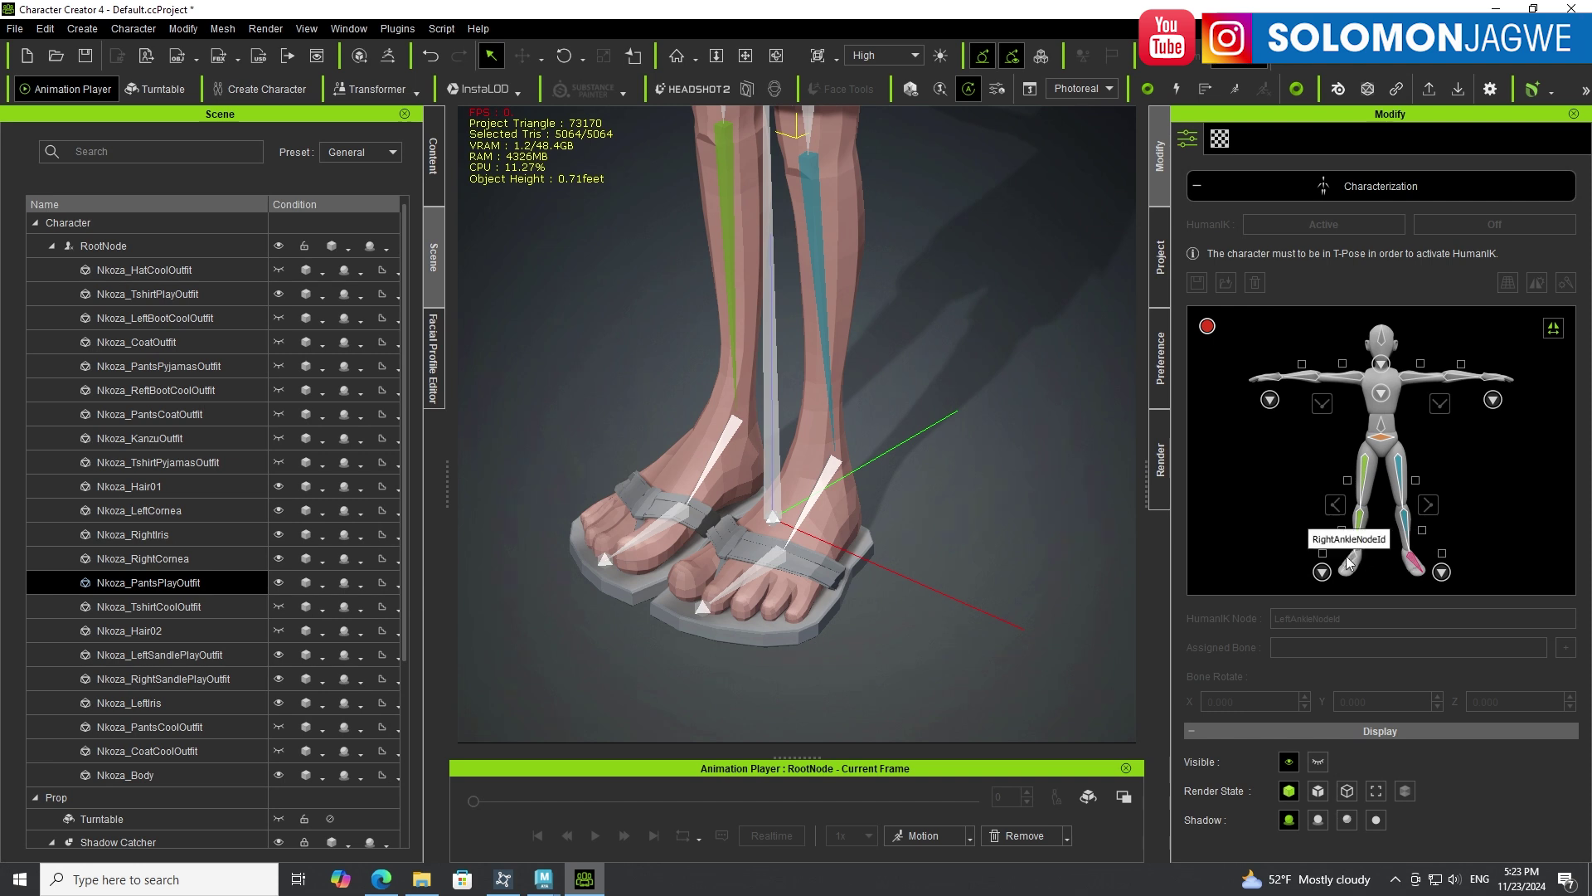
left_click(823, 492)
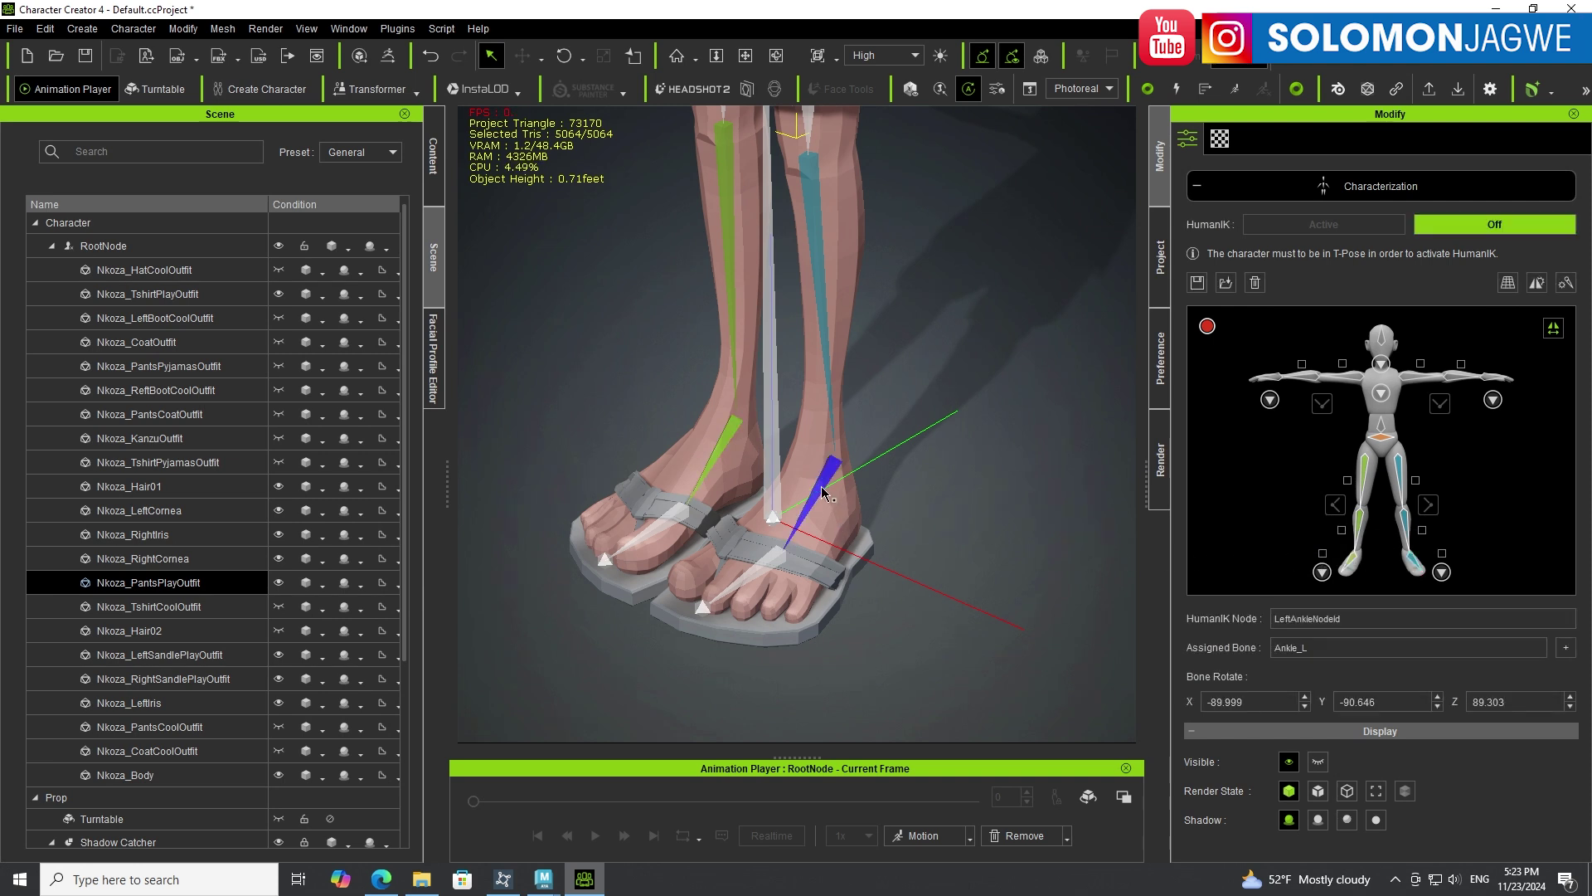
left_click(1441, 573)
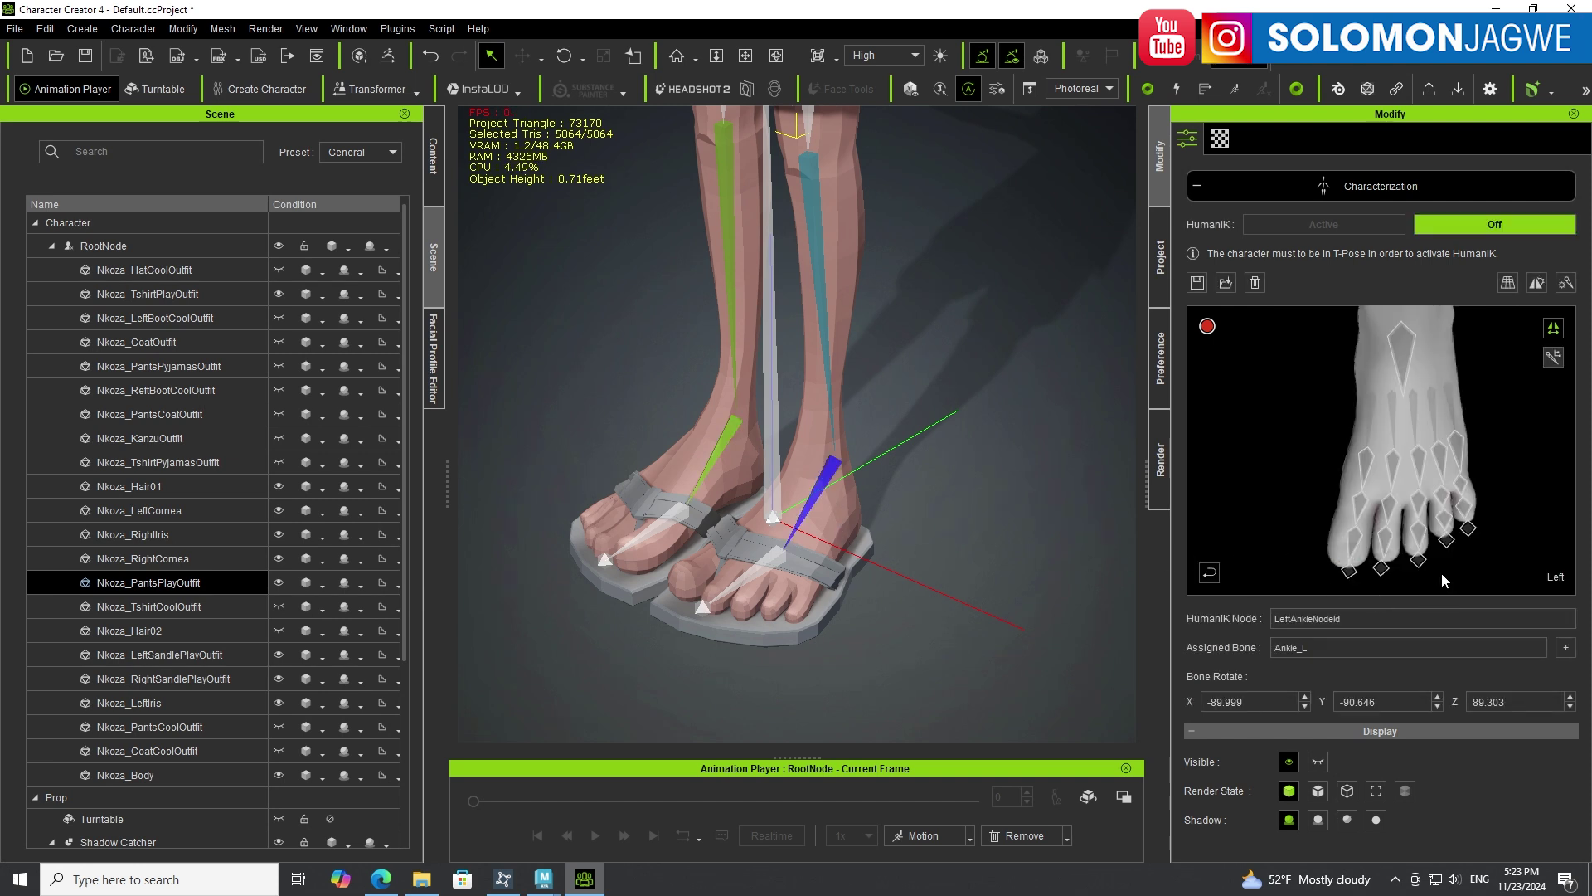
Map LeftFootNodeId to Toes_L and LeftFootThumb0NodeId to ToesEnd_L, then frame the whole character.
left_click(1407, 352)
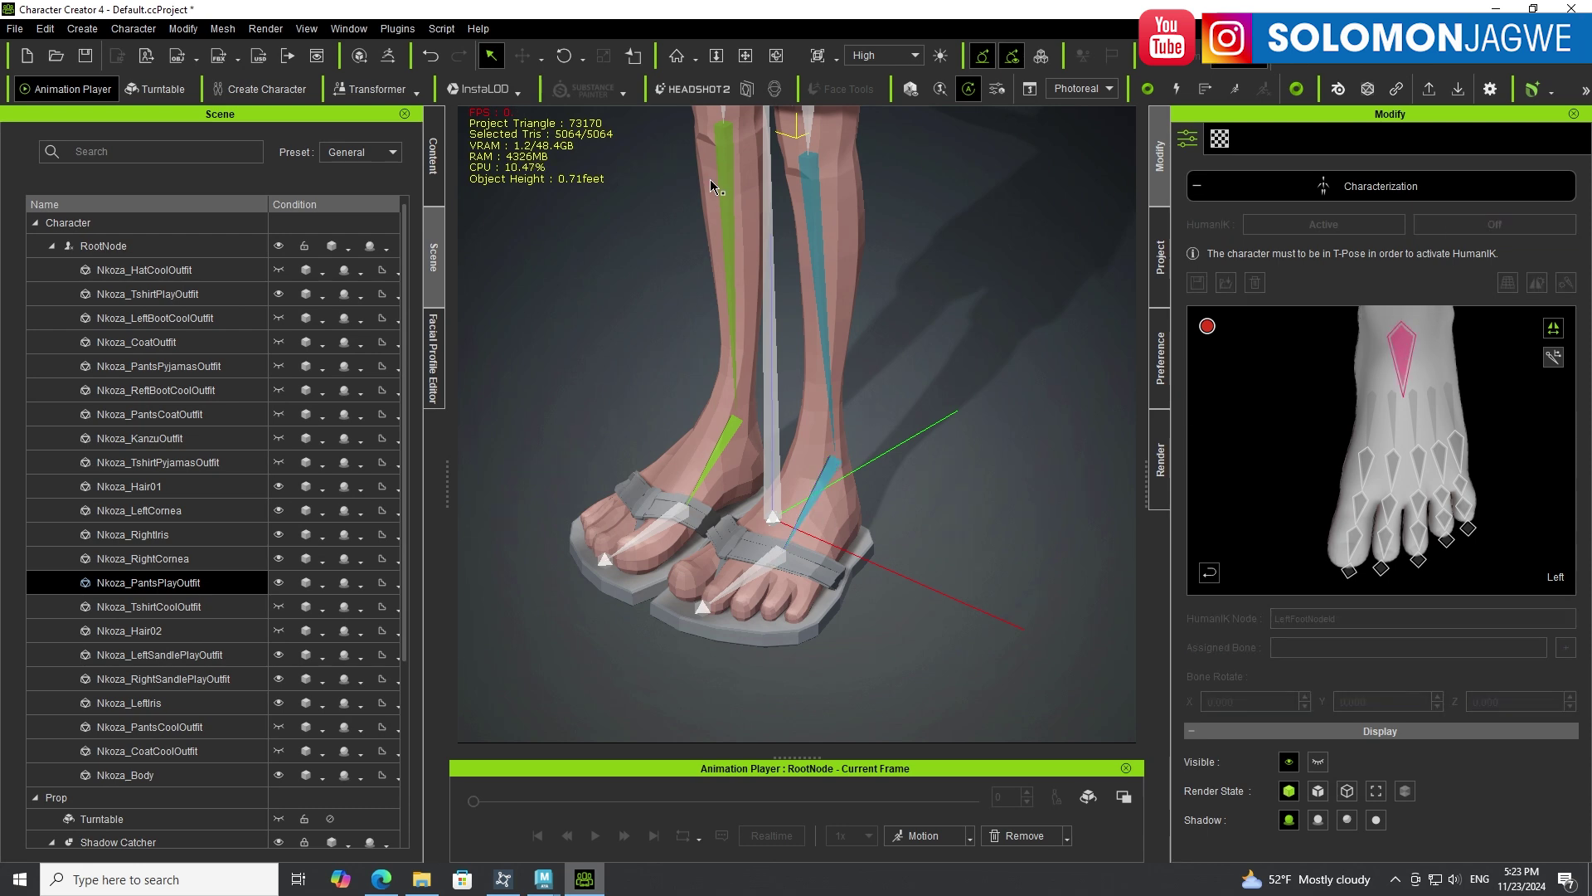
left_click(771, 569)
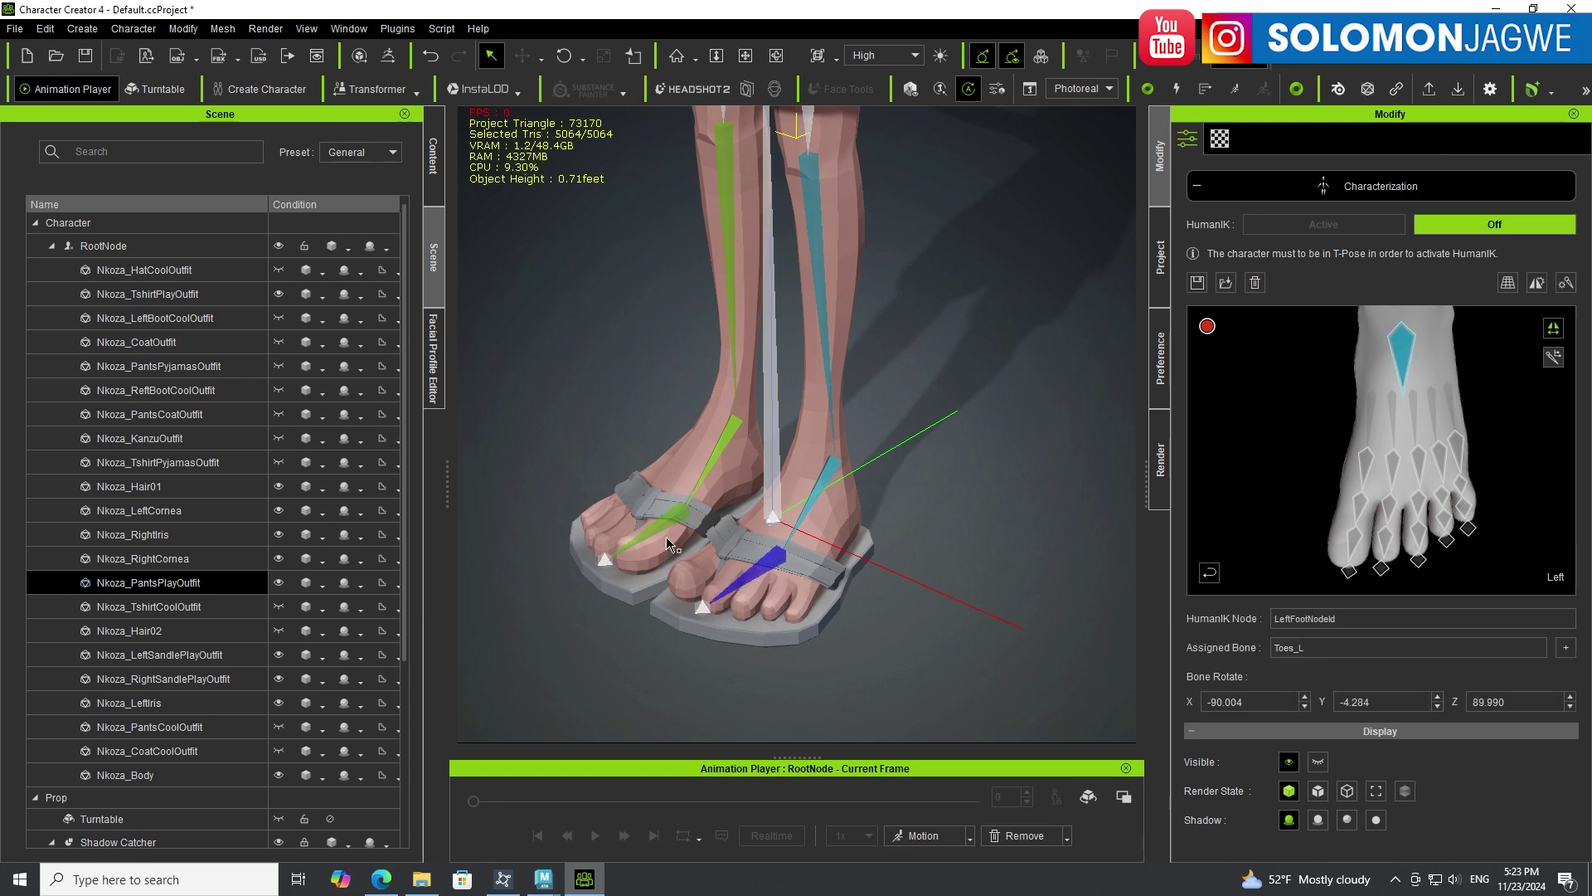
left_click(1350, 572)
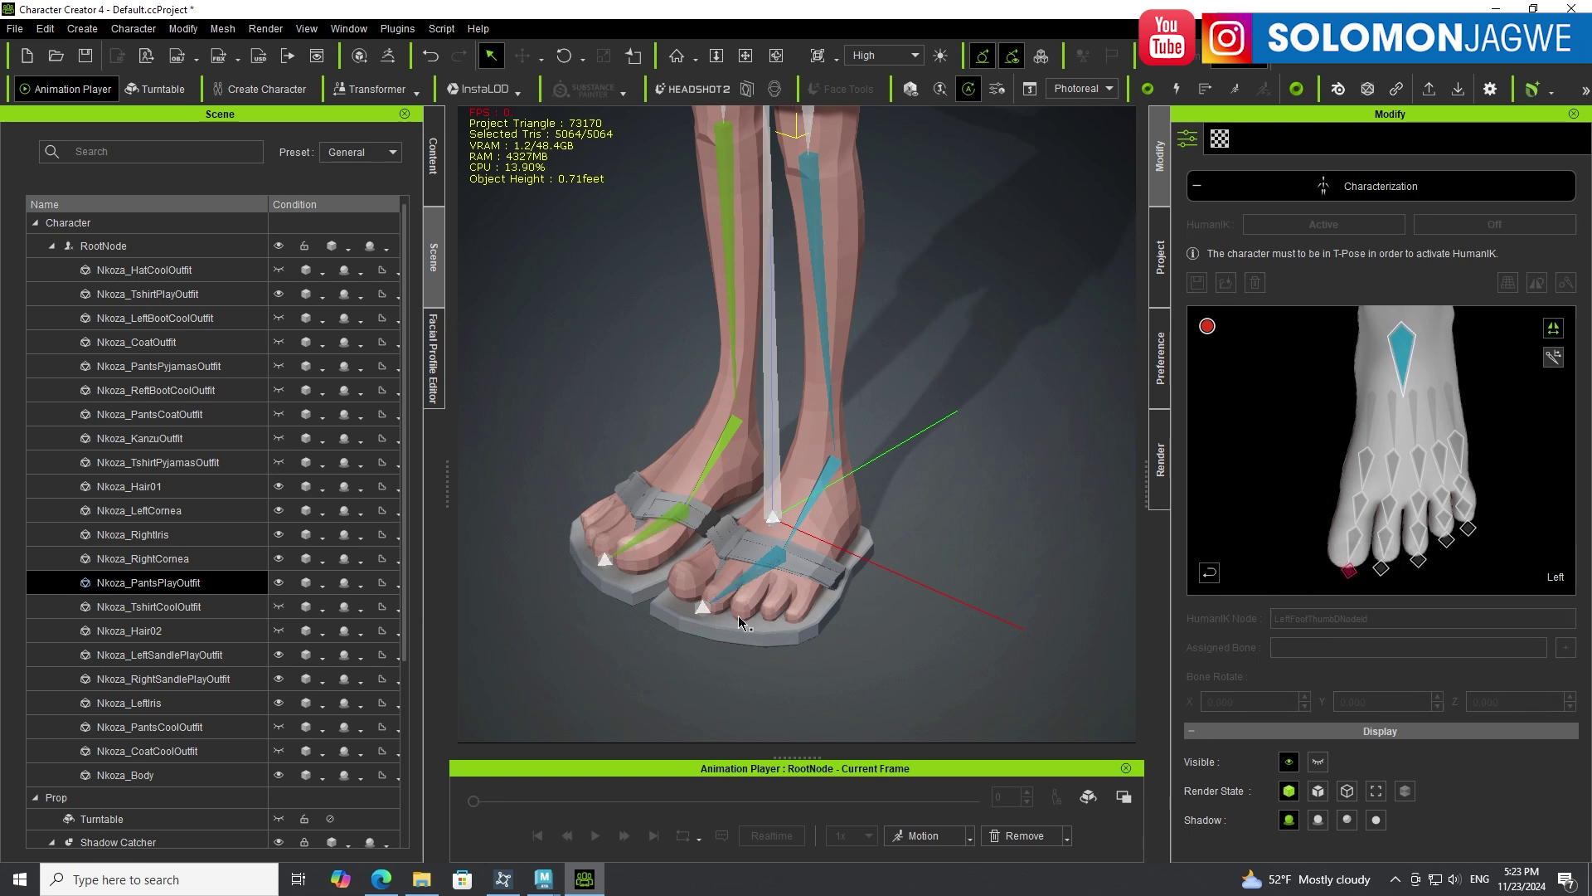
left_click(703, 611)
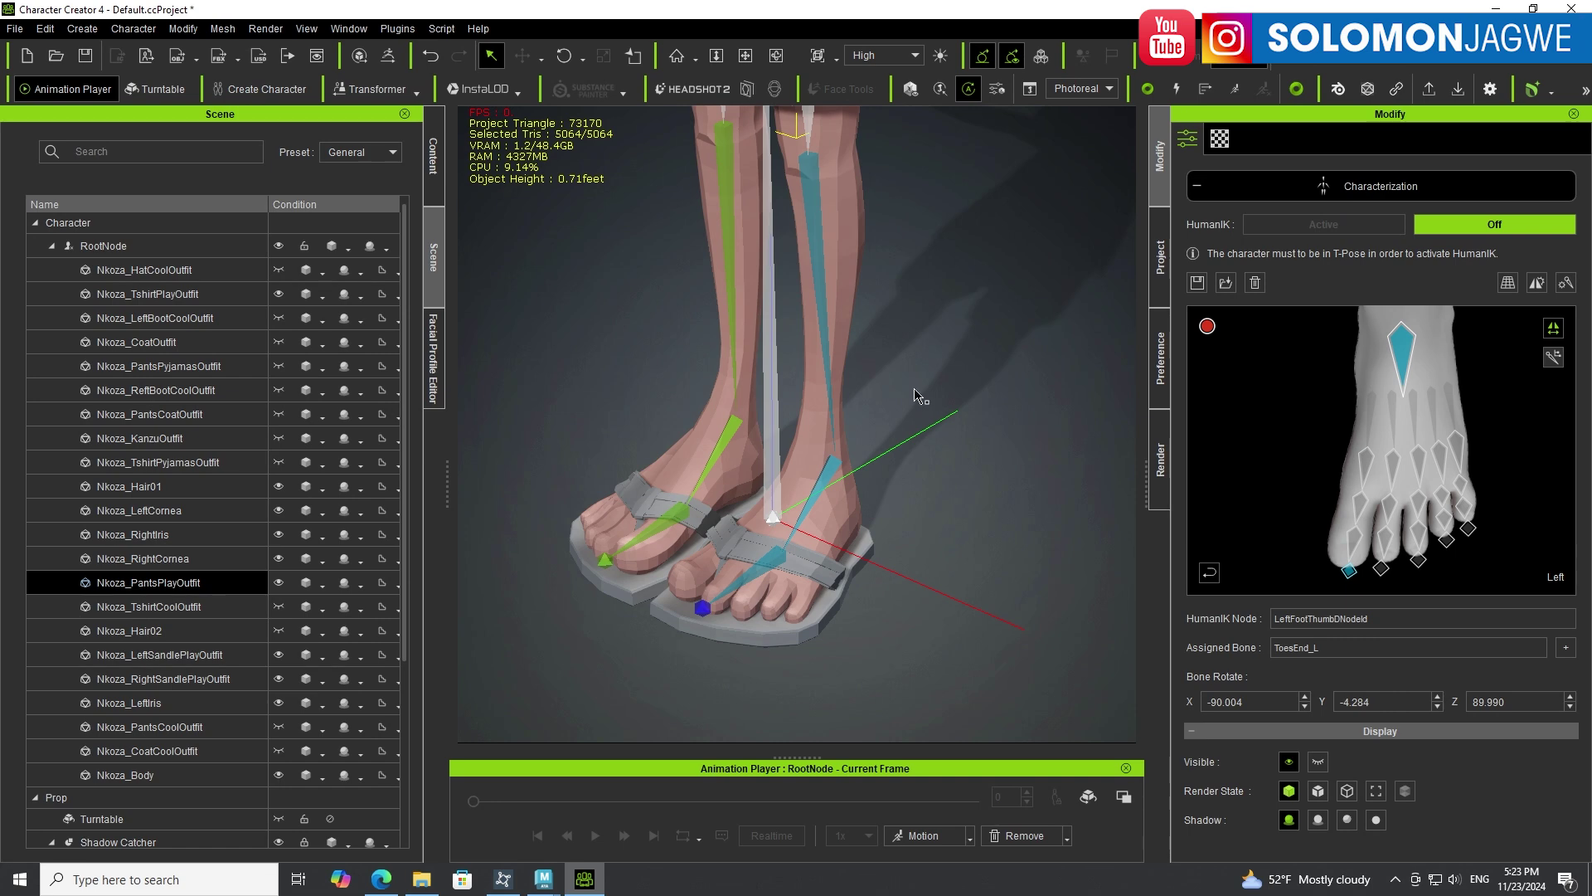
scroll(915, 392, "down", 2)
scroll(942, 299, "down", 3)
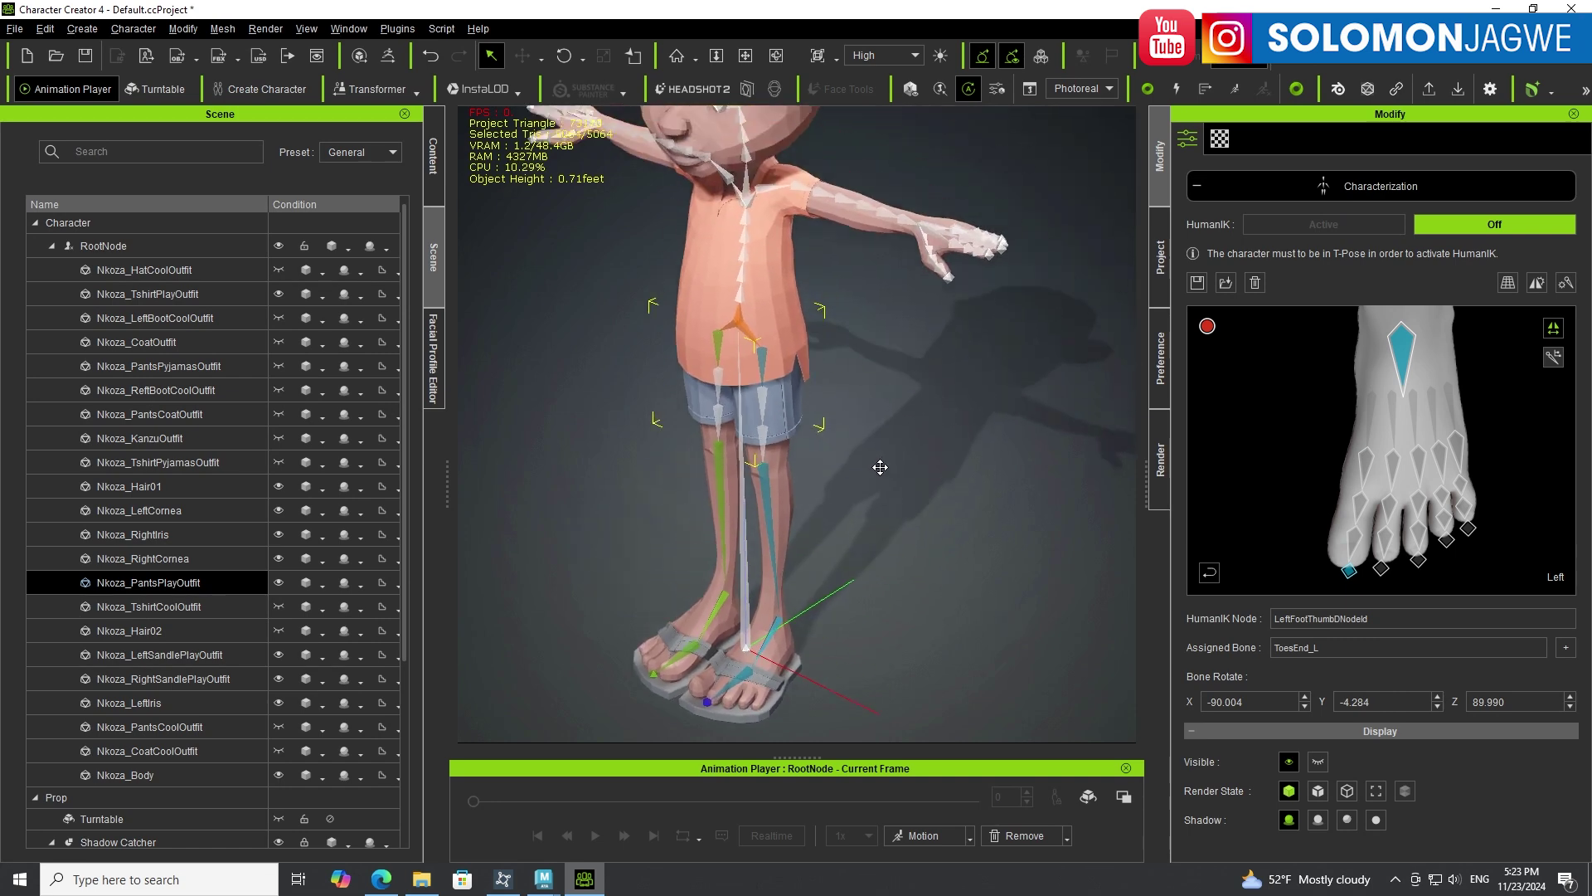
middle_click_drag(878, 462, 871, 480)
scroll(871, 479, "up", 5)
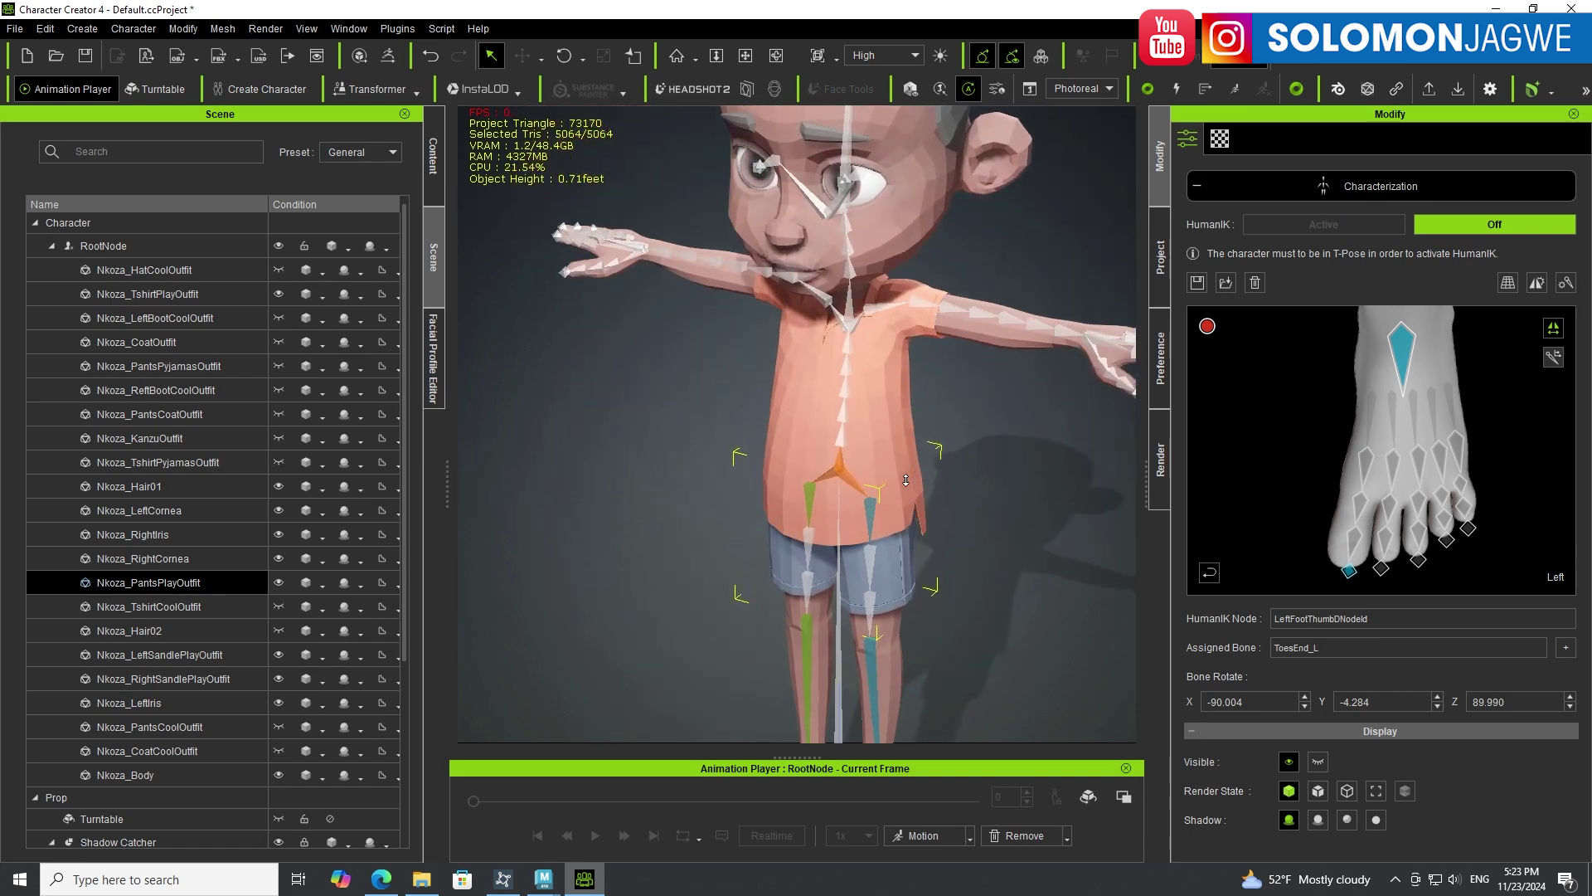
scroll(905, 480, "up", 1)
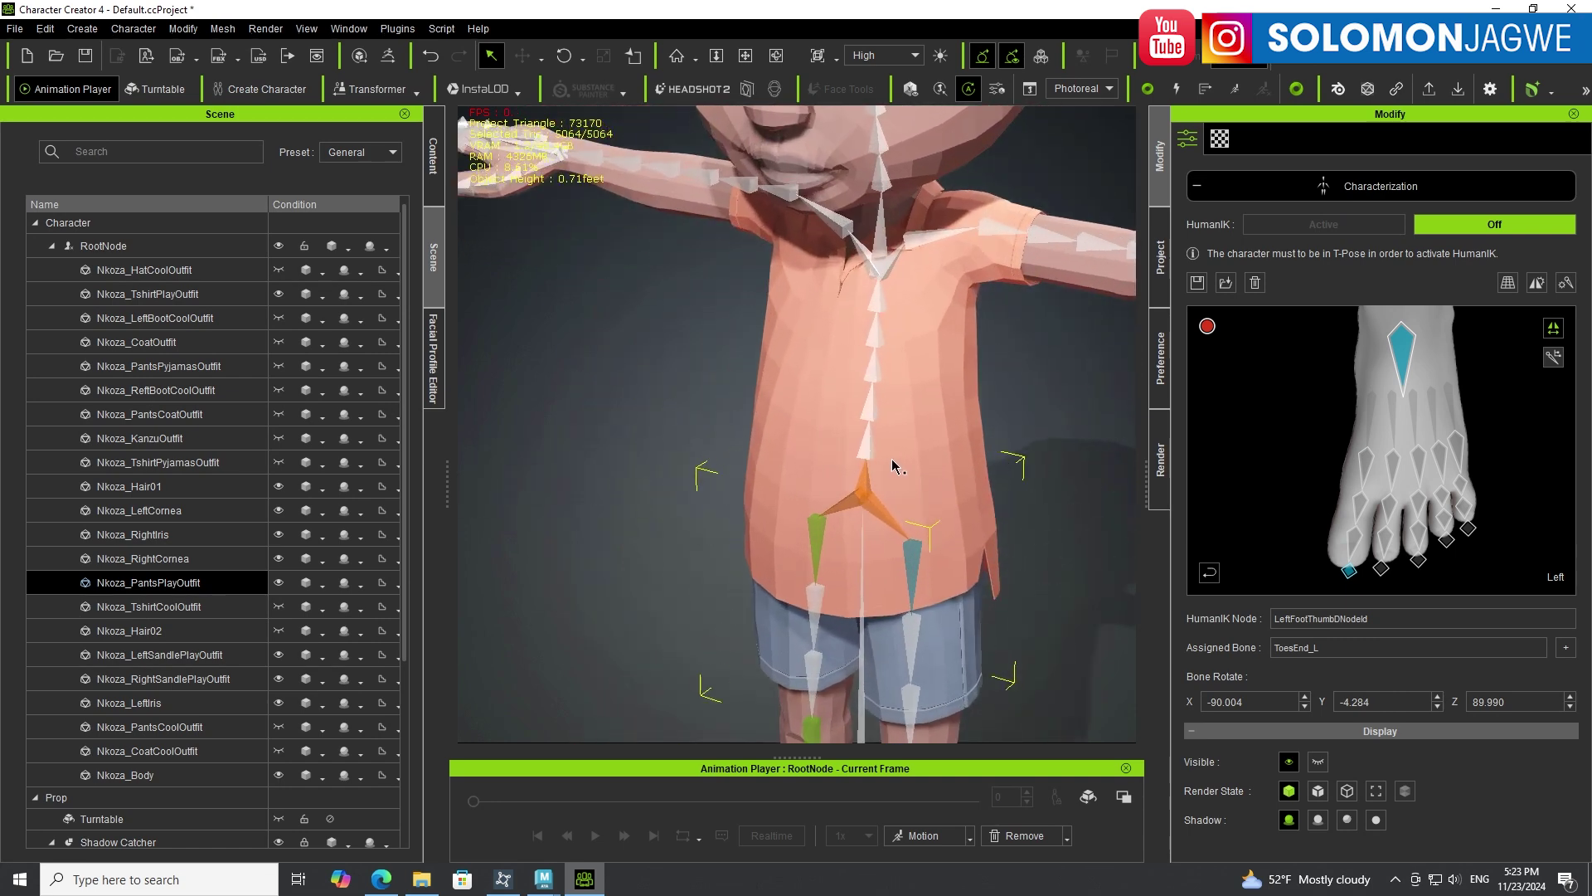
From the full-body diagram, map WaistNodeId to the RootPart1_M bone.
left_click(1210, 574)
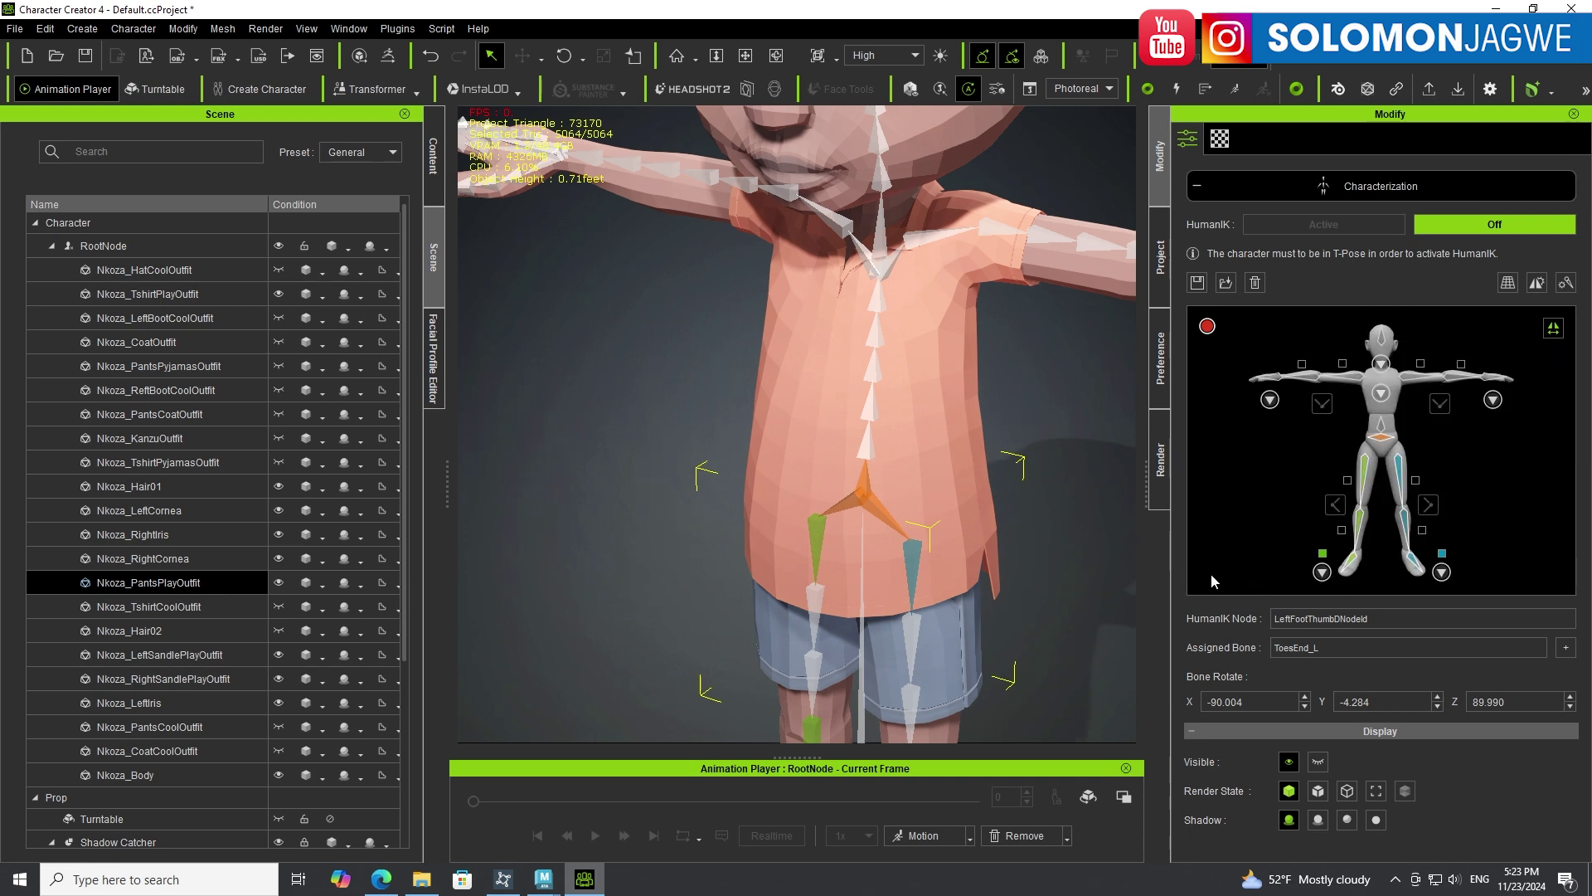
left_click(1383, 431)
left_click(865, 455)
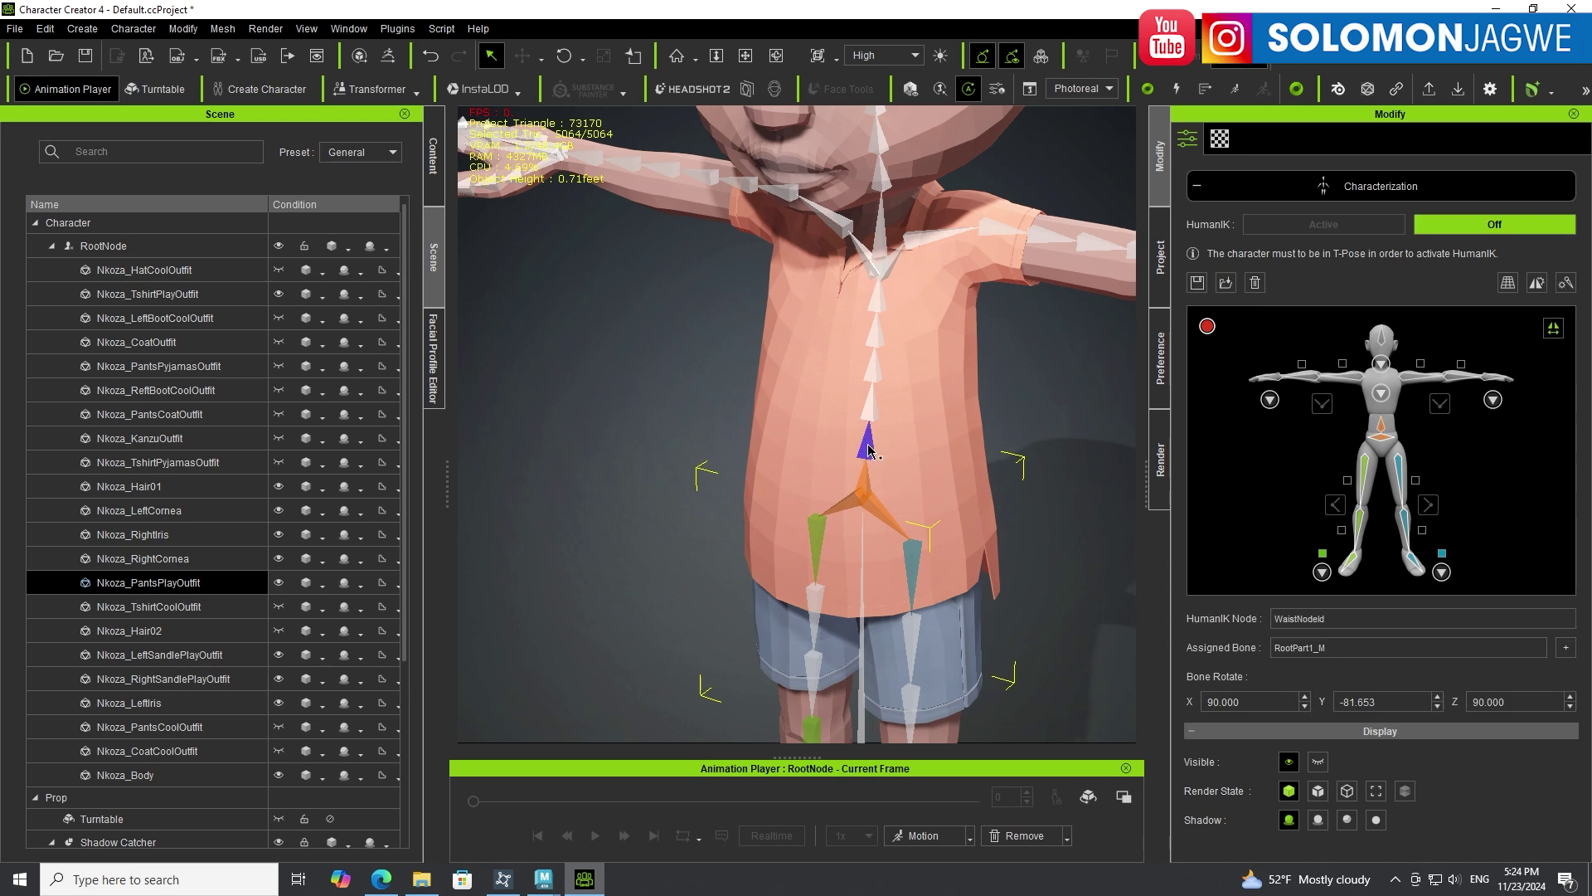
In the spine diagram, map Spine1 to RootPart2_M and Spine2 to Spine1_M.
left_click(1382, 394)
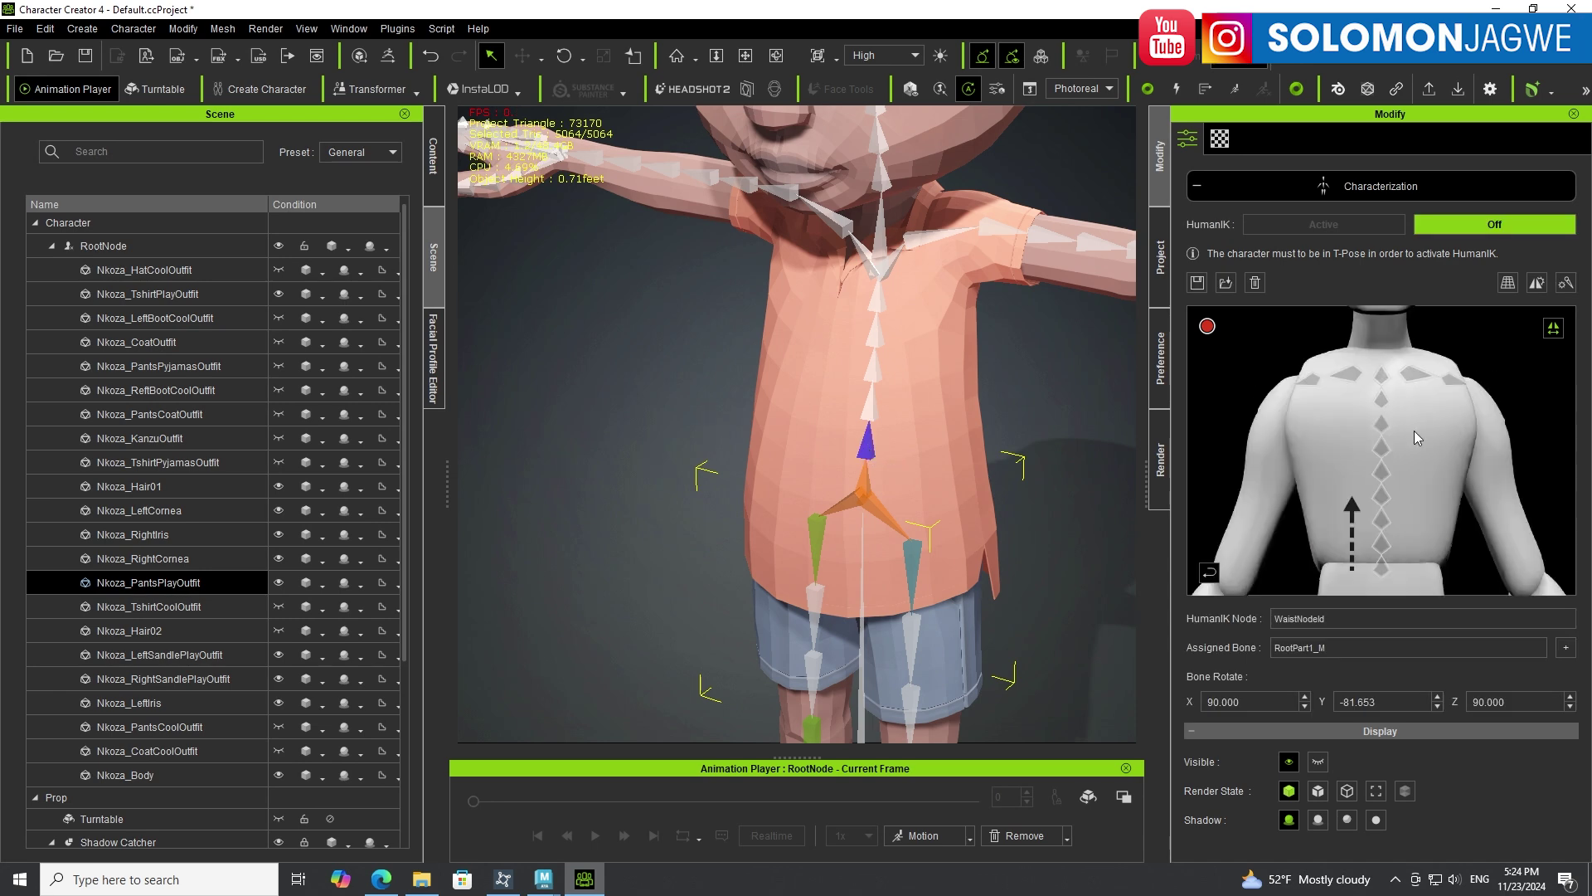
left_click(1382, 570)
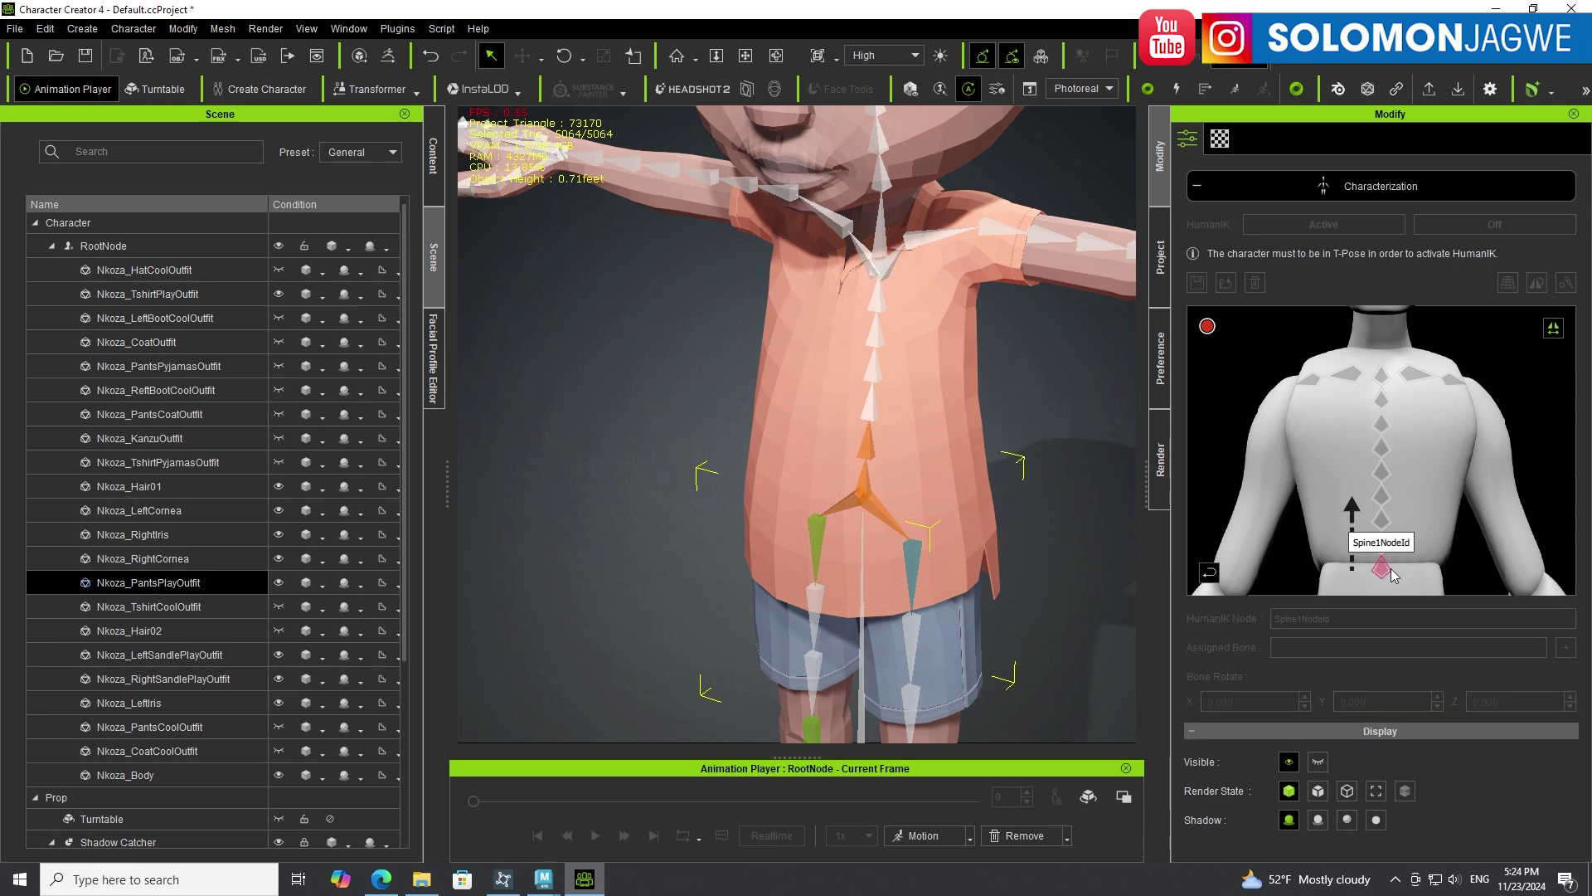
left_click(871, 416)
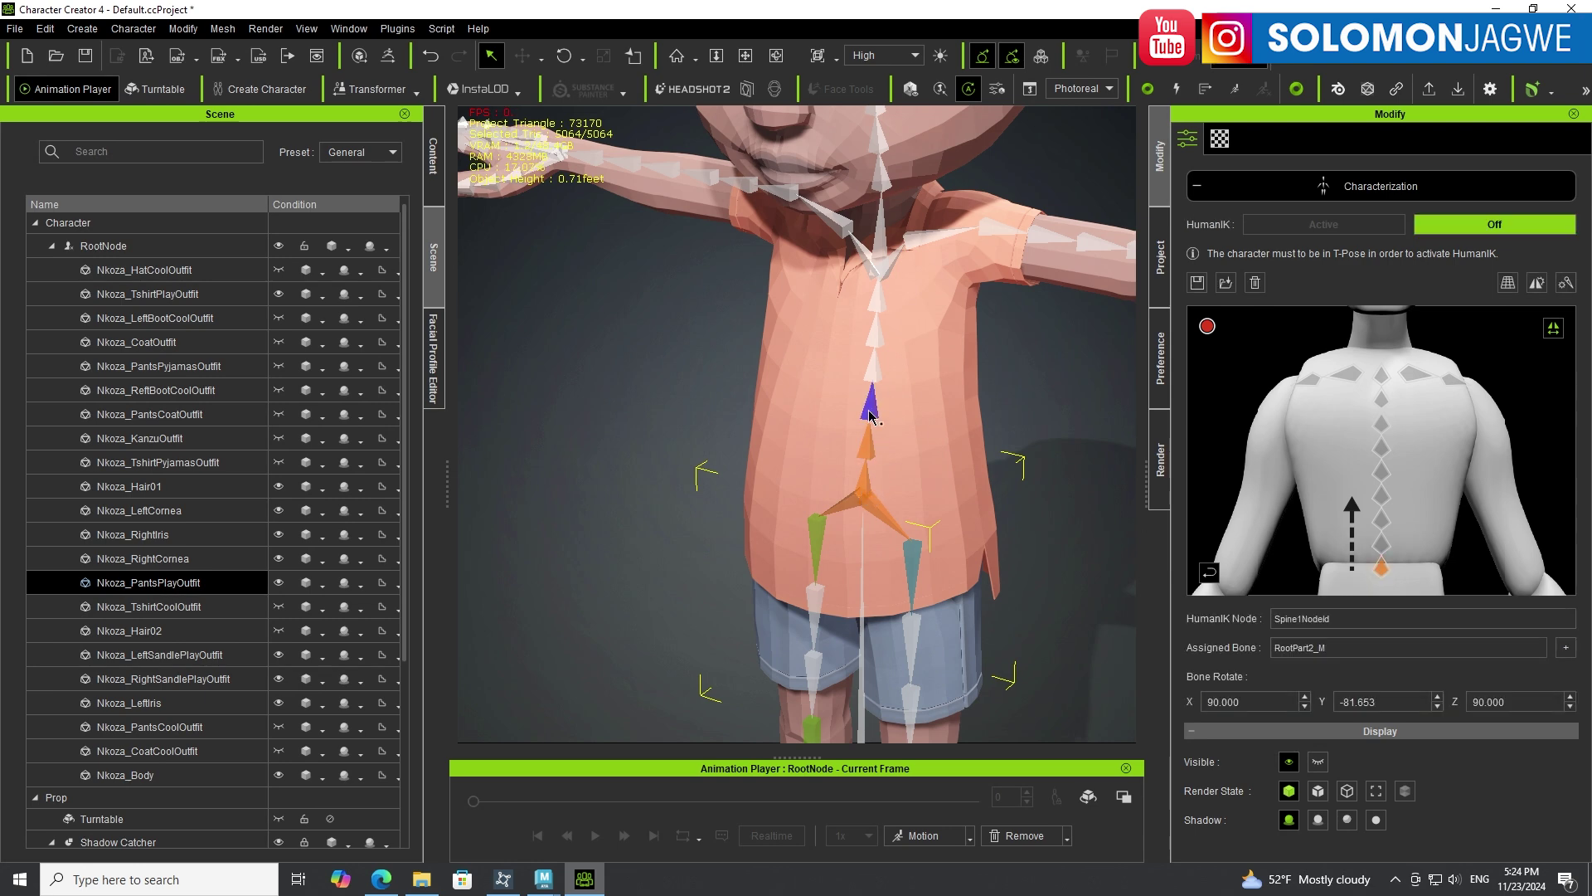
left_click(1382, 544)
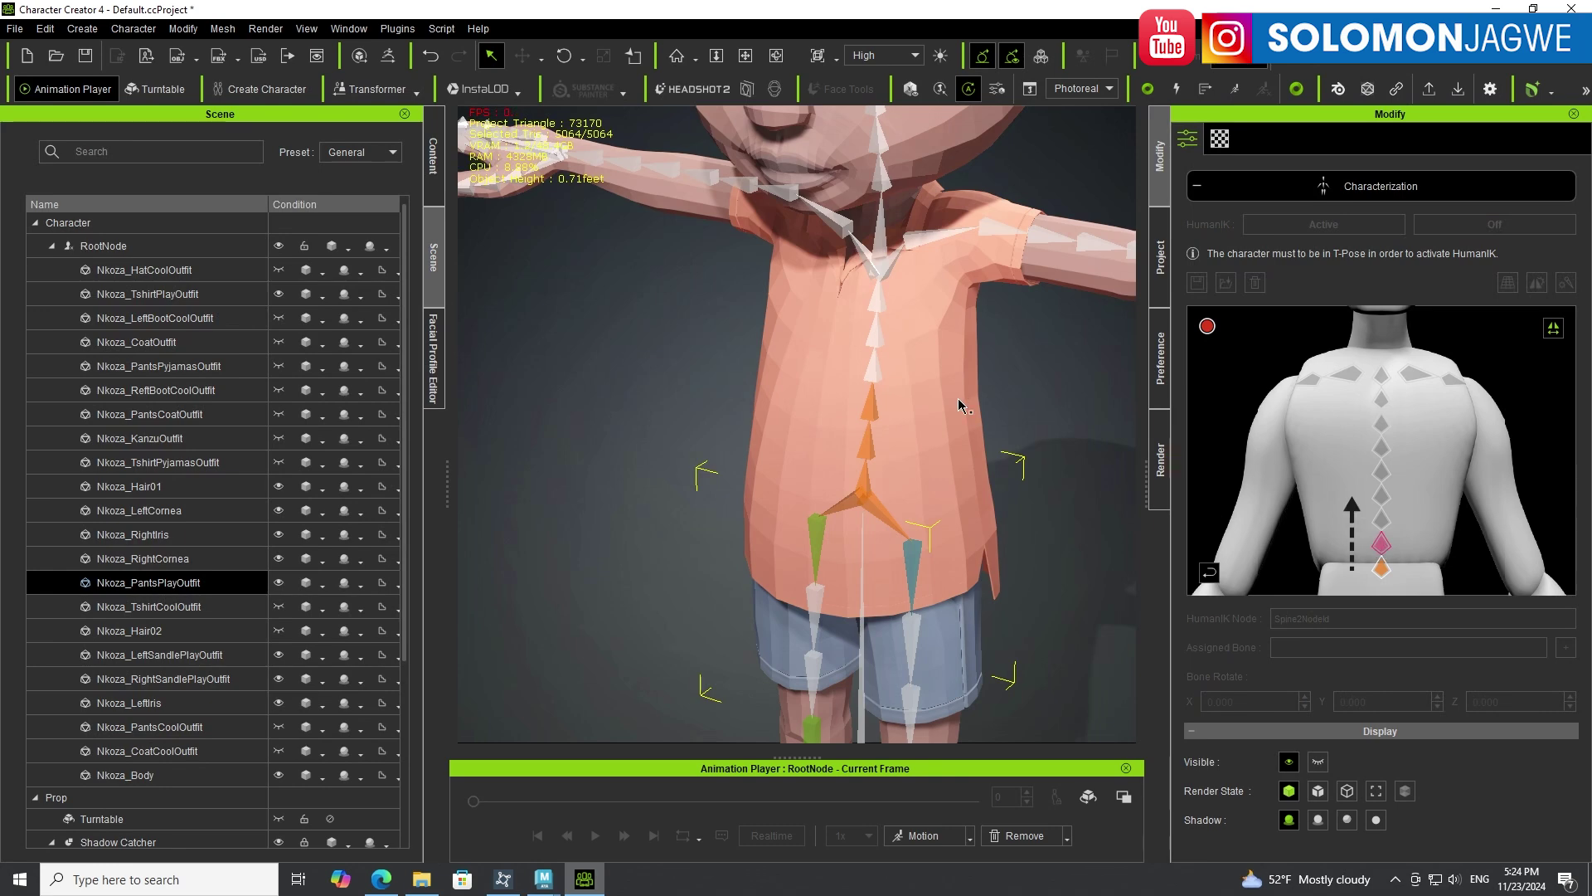
left_click(880, 378)
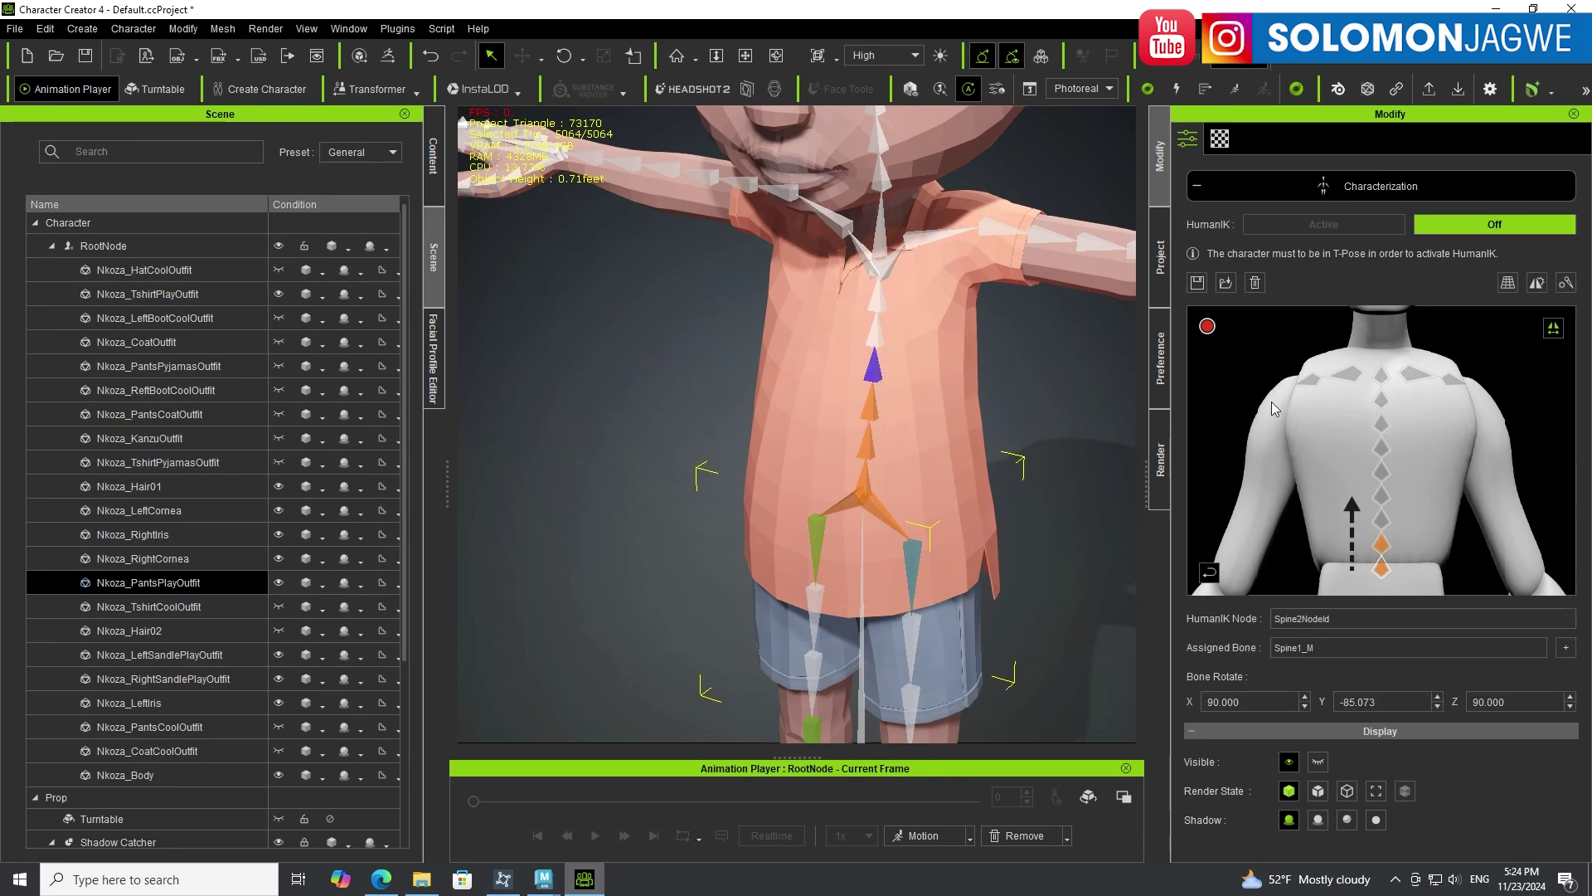
left_click(1209, 573)
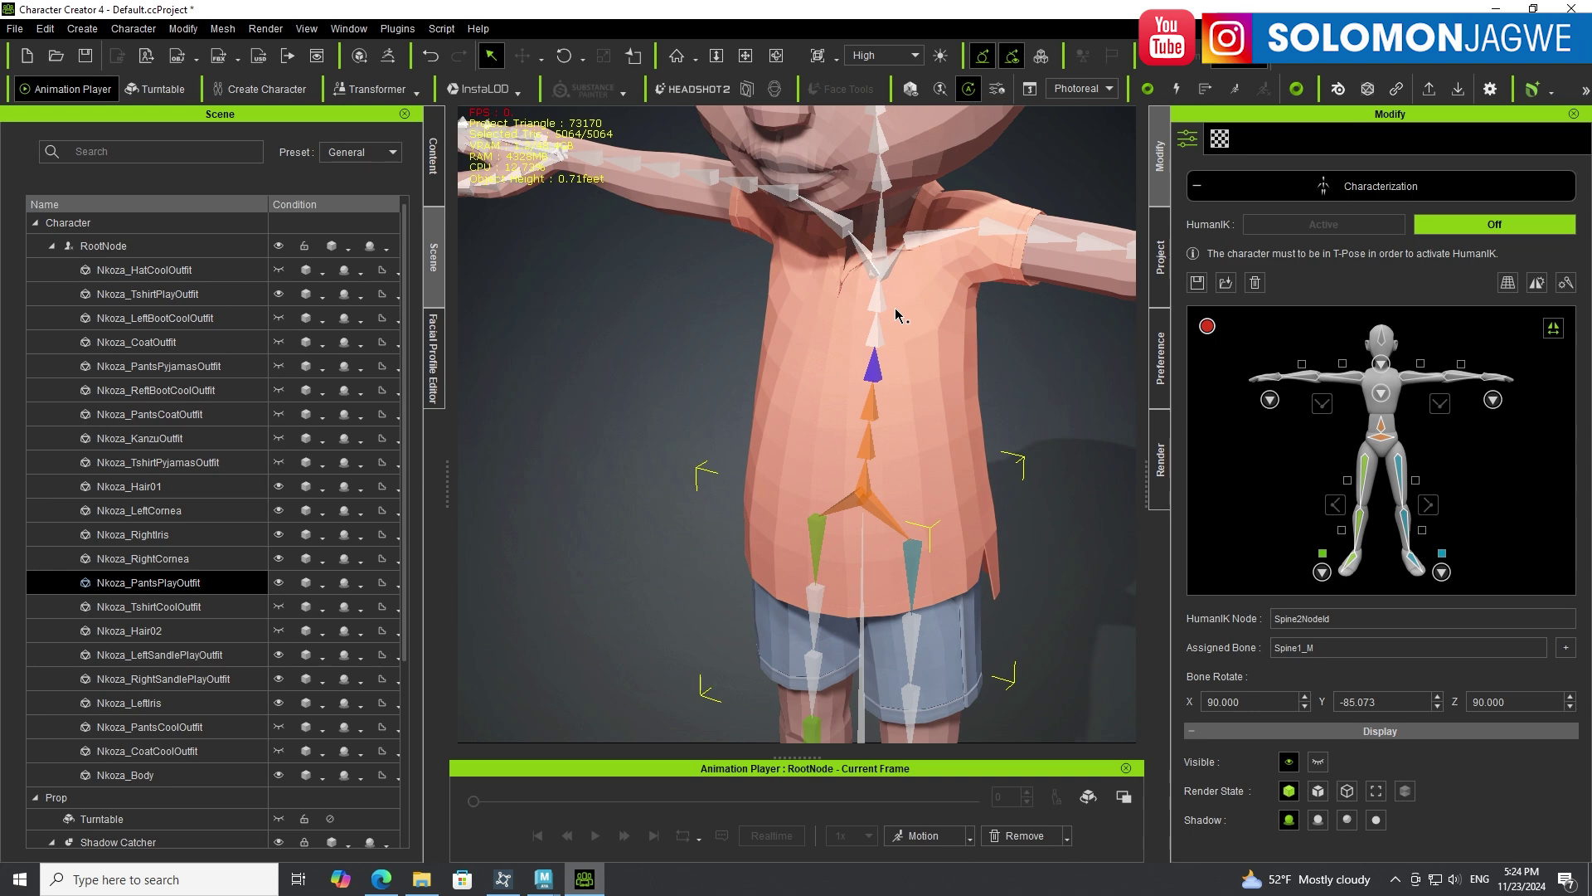
right_click_drag(918, 274, 996, 414)
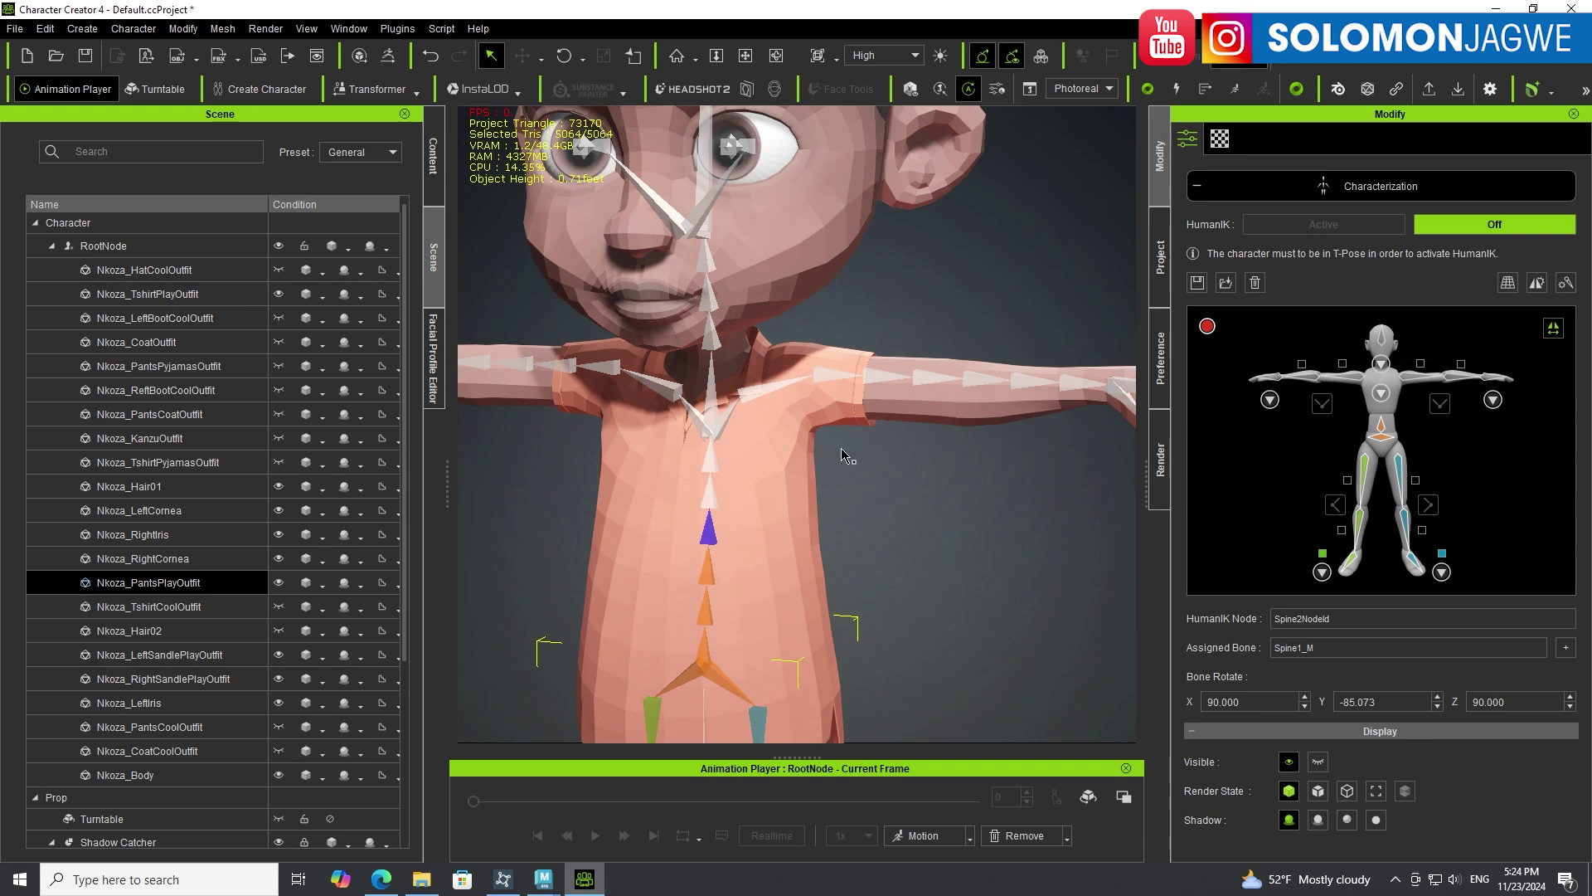
mouse_move(844, 439)
right_mouse_down()
mouse_move(960, 442)
mouse_move(910, 462)
mouse_move(824, 455)
right_mouse_up()
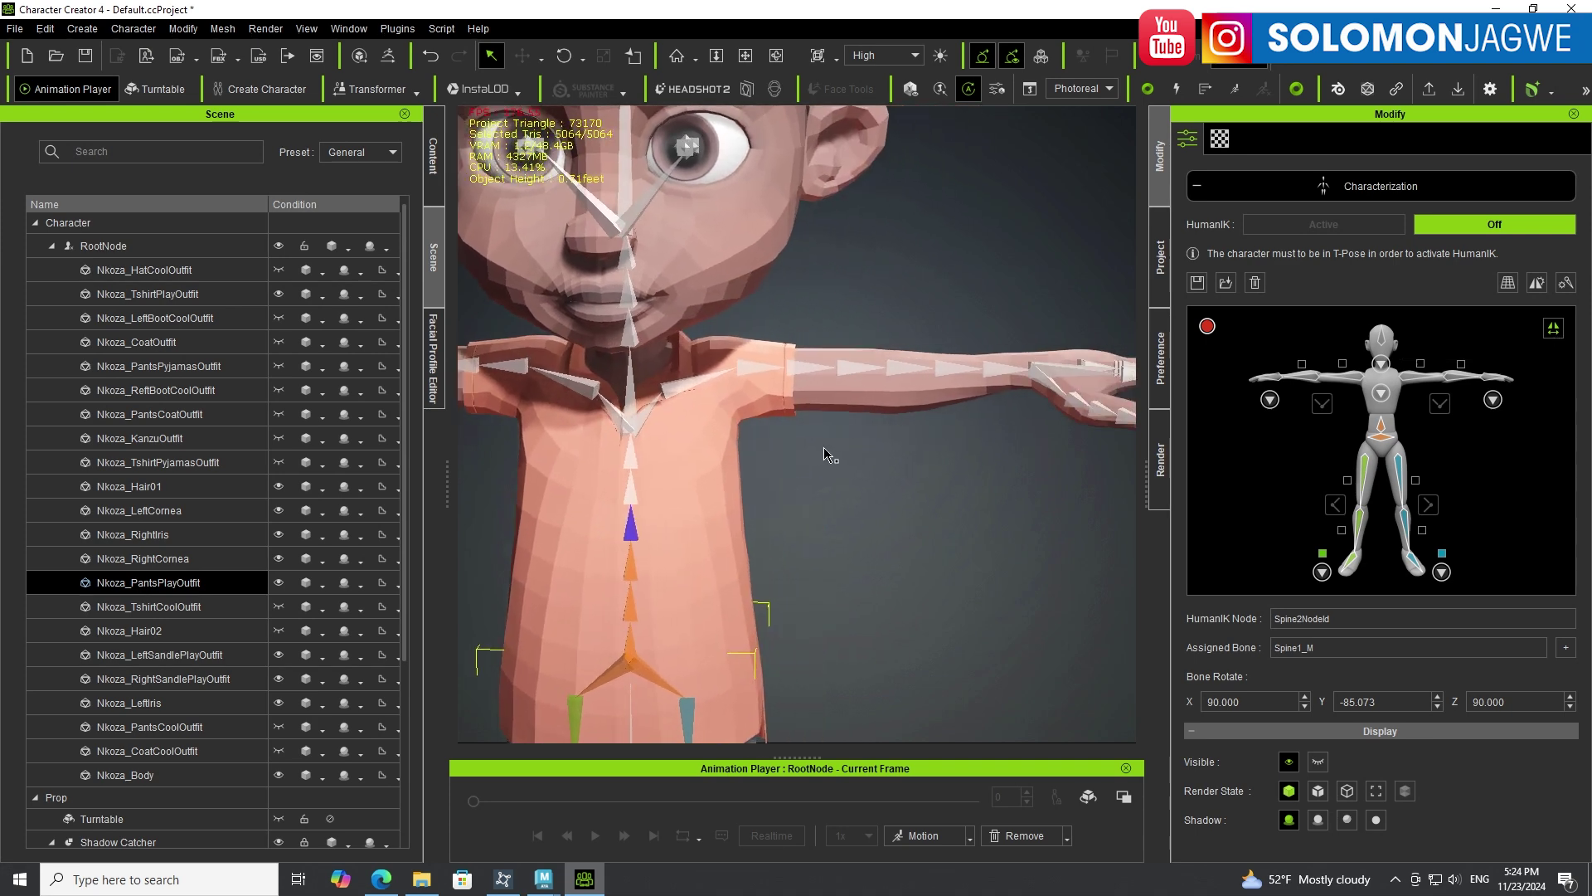
scroll(821, 447, "up", 3)
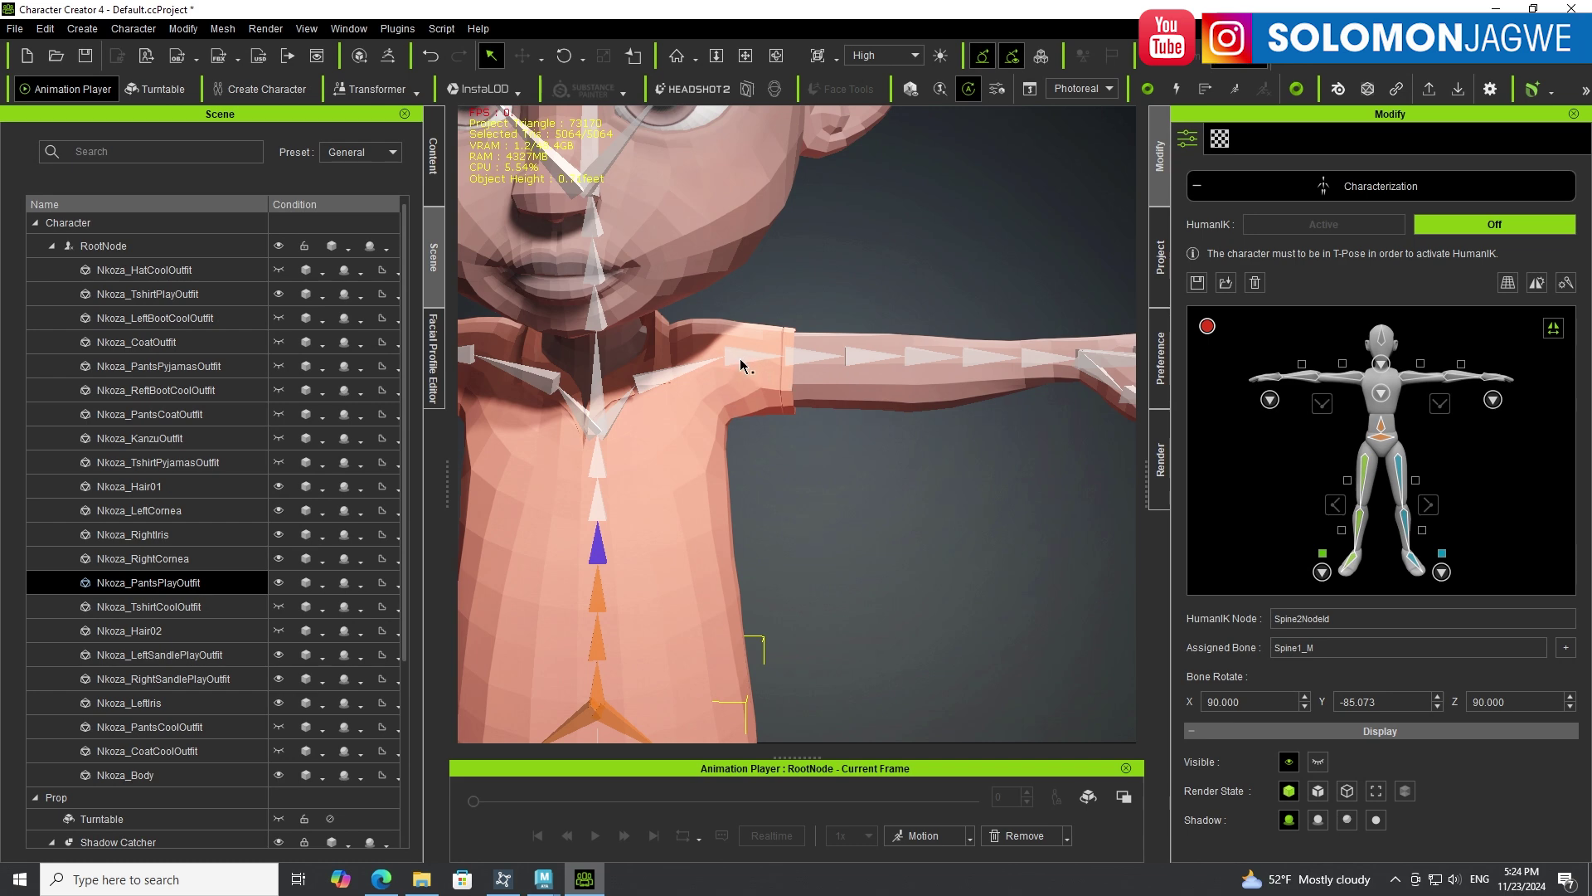
Map LeftShoulderNodeId, LeftElbowNodeId and LeftWristNodeId to Shoulder_L, Elbow_L and Wrist_L.
left_click(1411, 384)
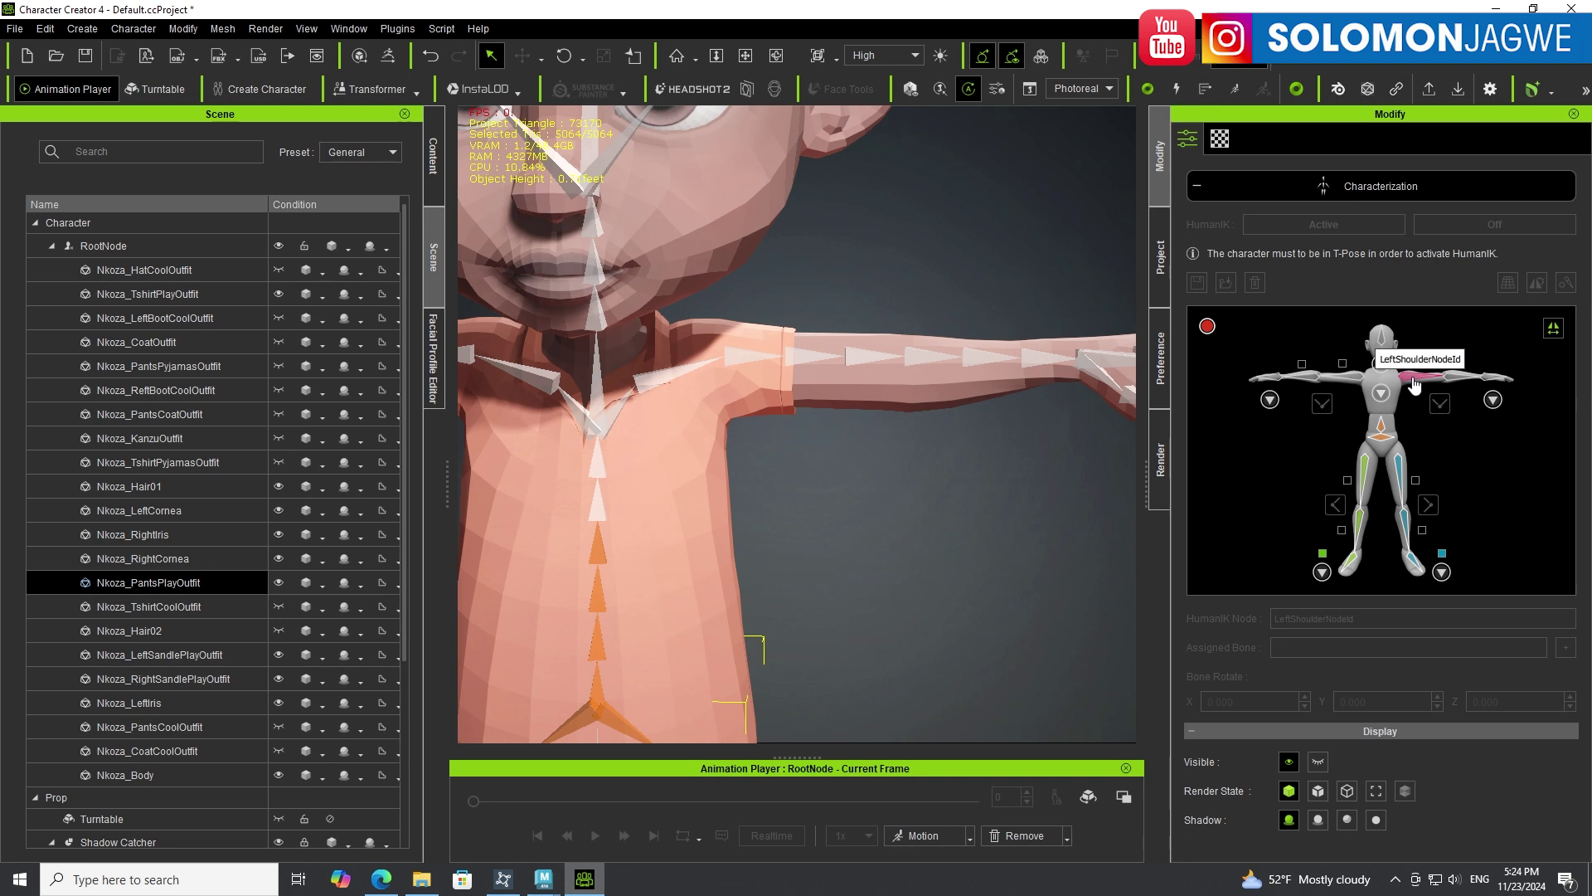
left_click(740, 356)
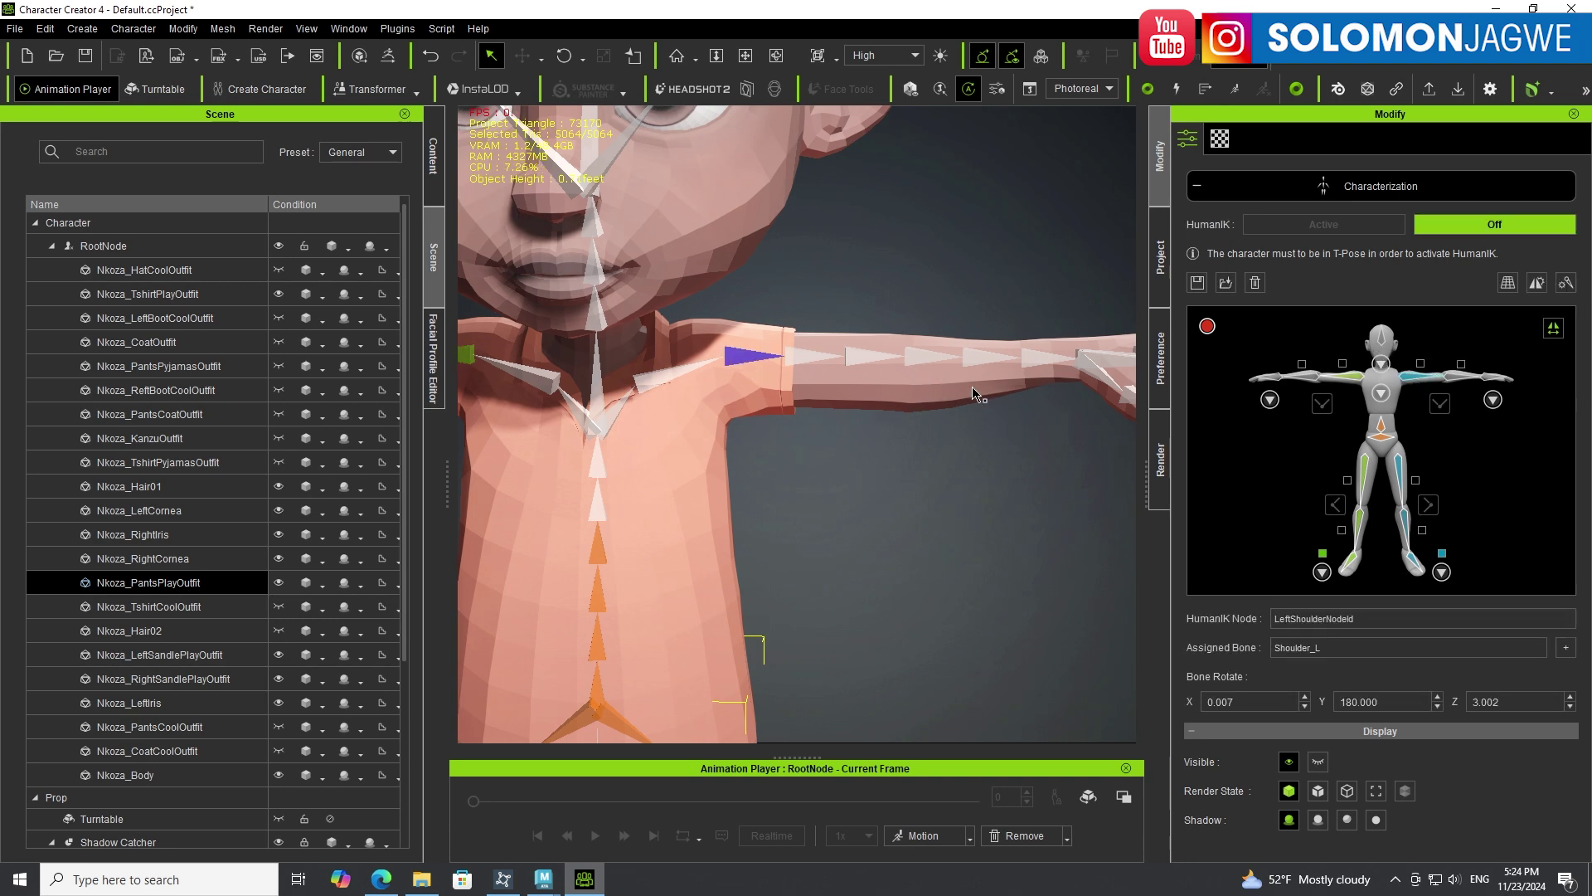
right_click_drag(891, 344, 66, 539)
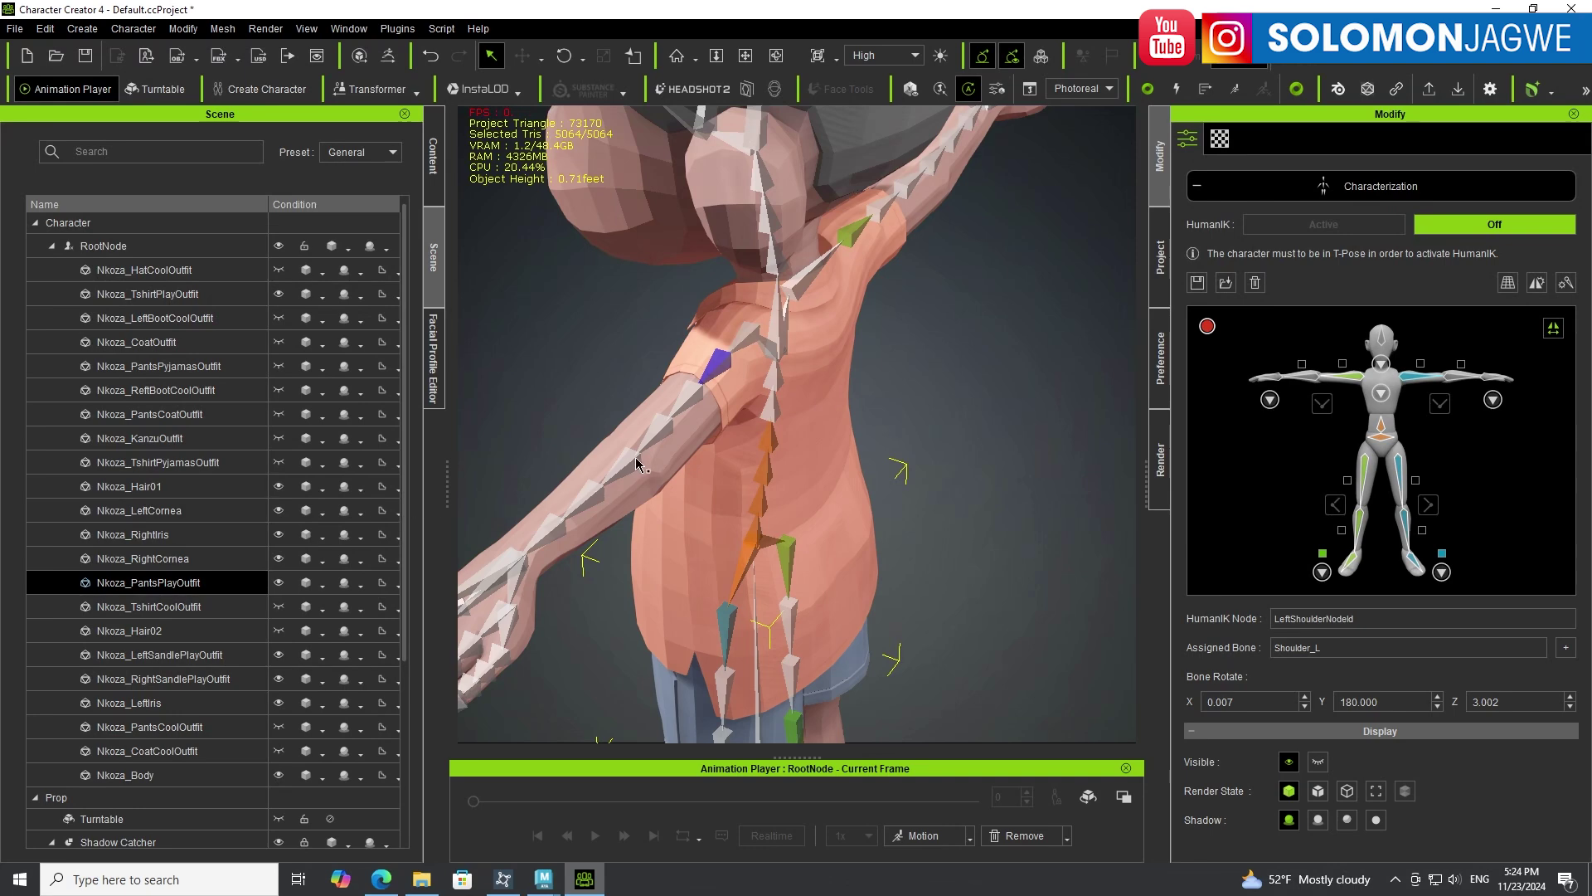
left_click(1457, 383)
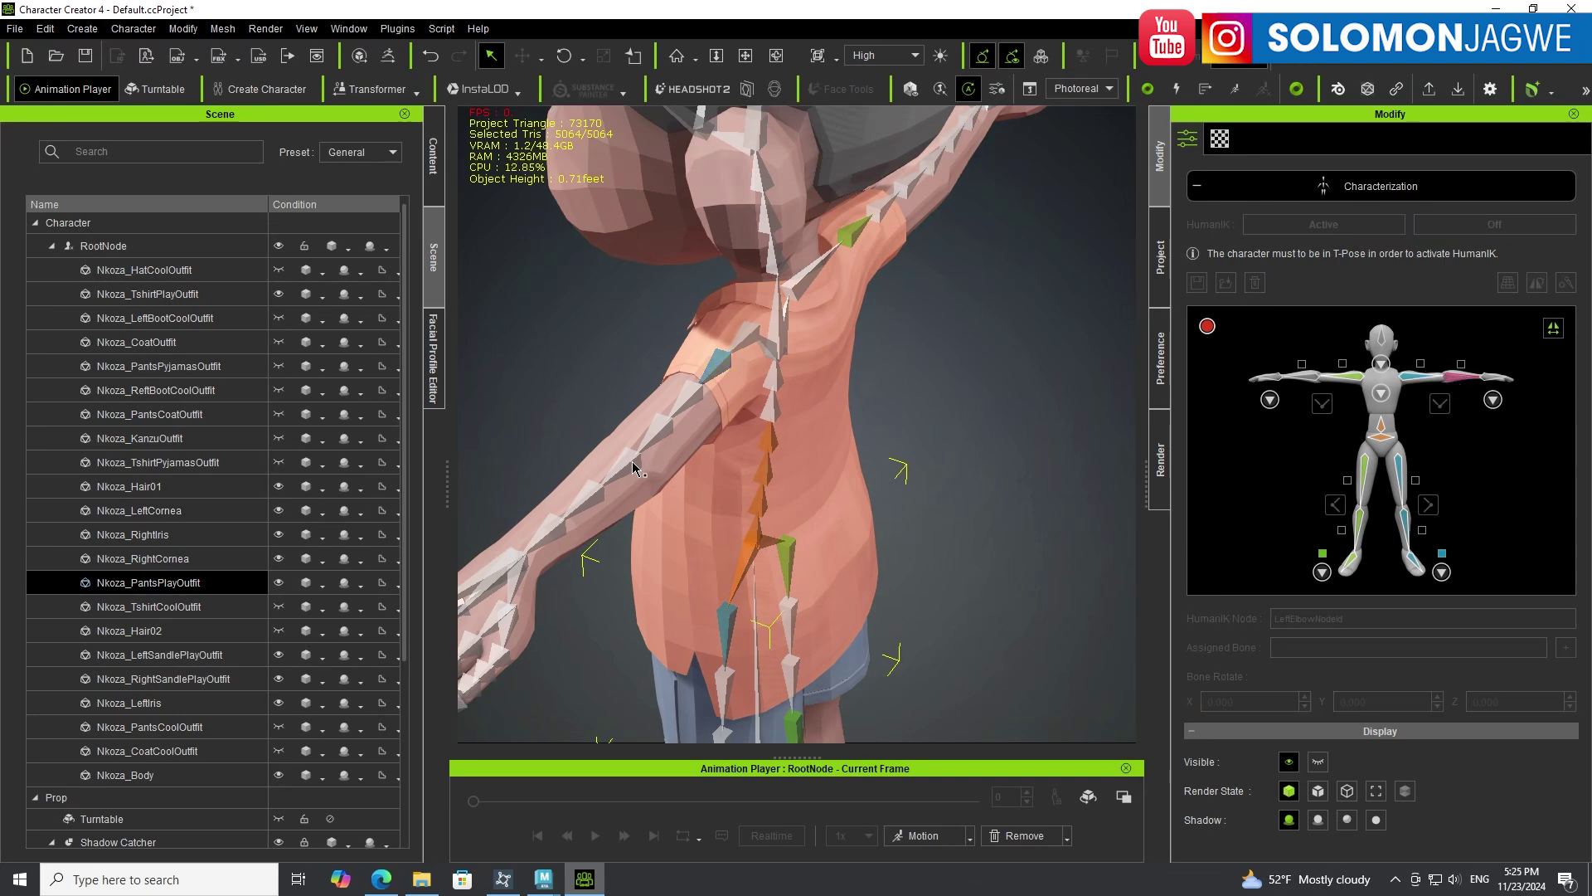
left_click(732, 524)
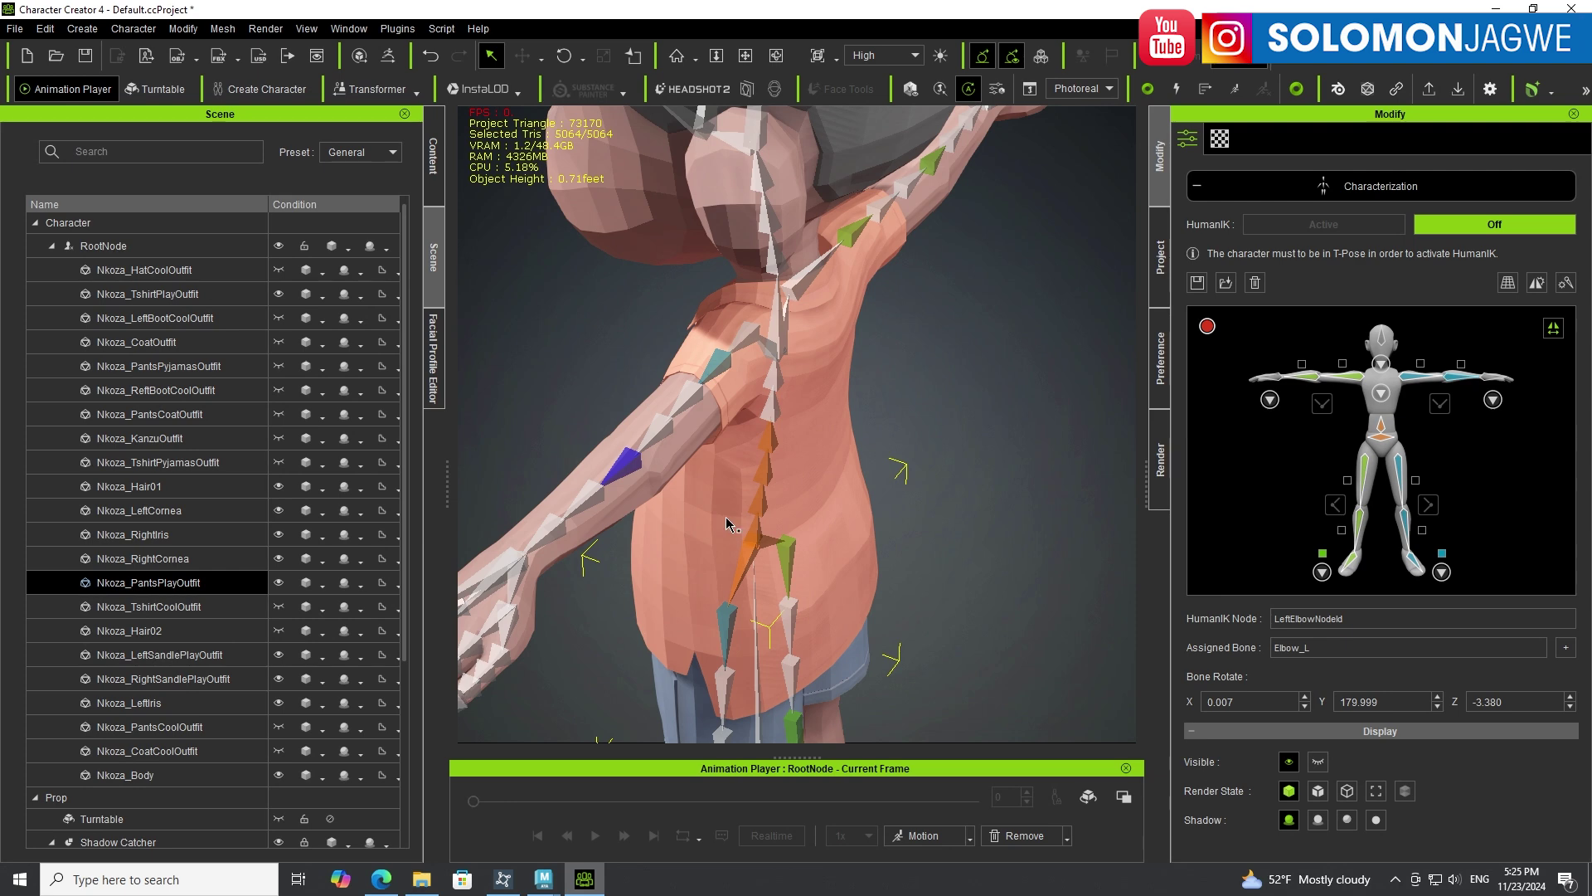
right_click_drag(728, 535, 812, 508)
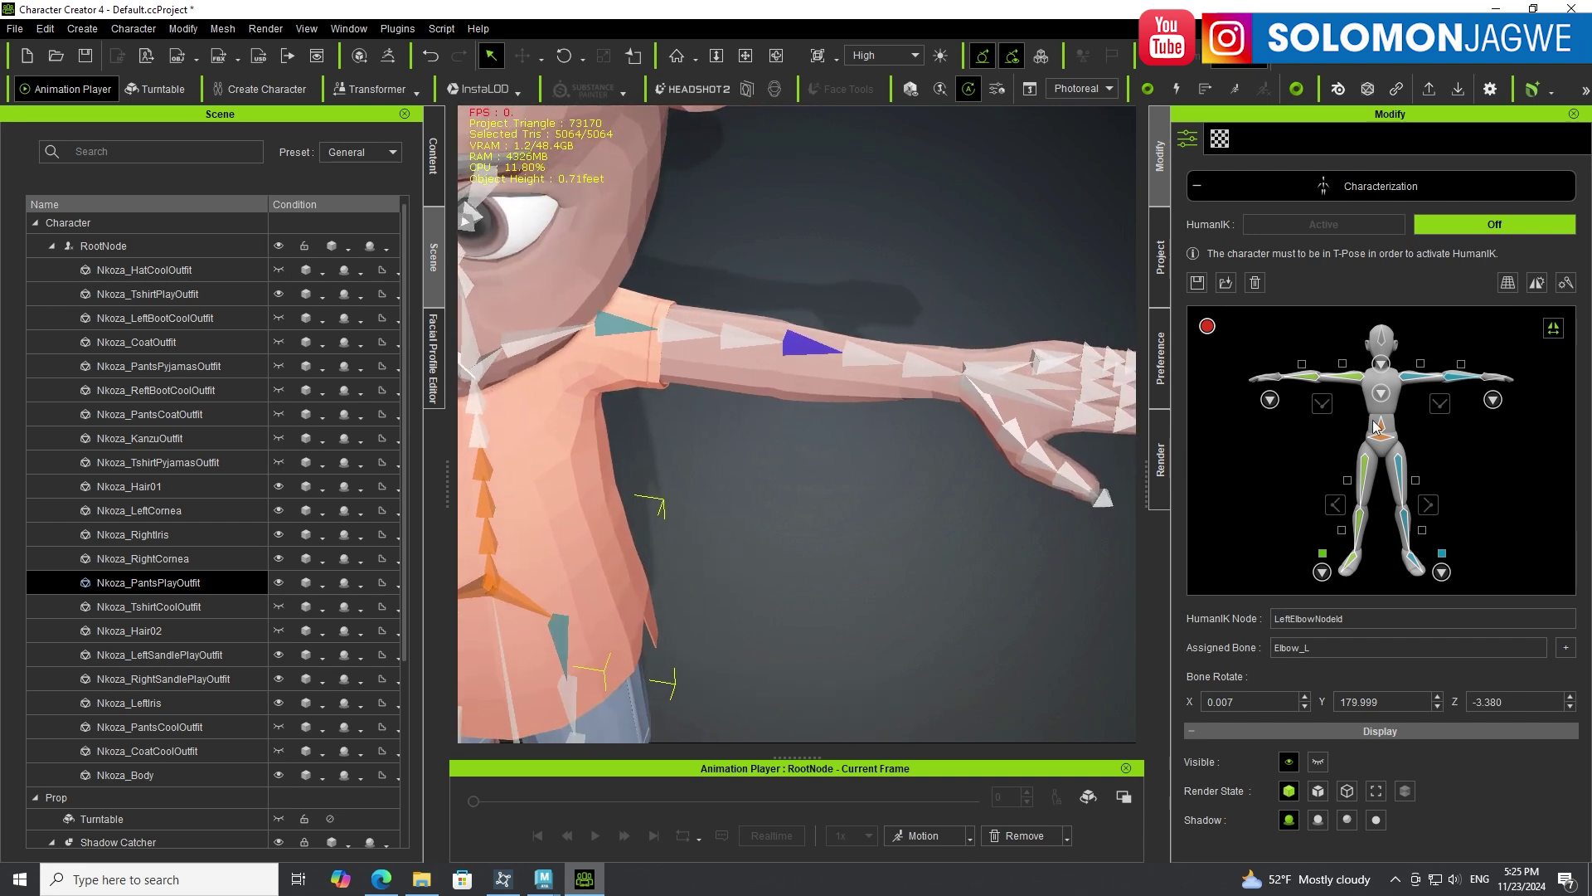
left_click(1491, 380)
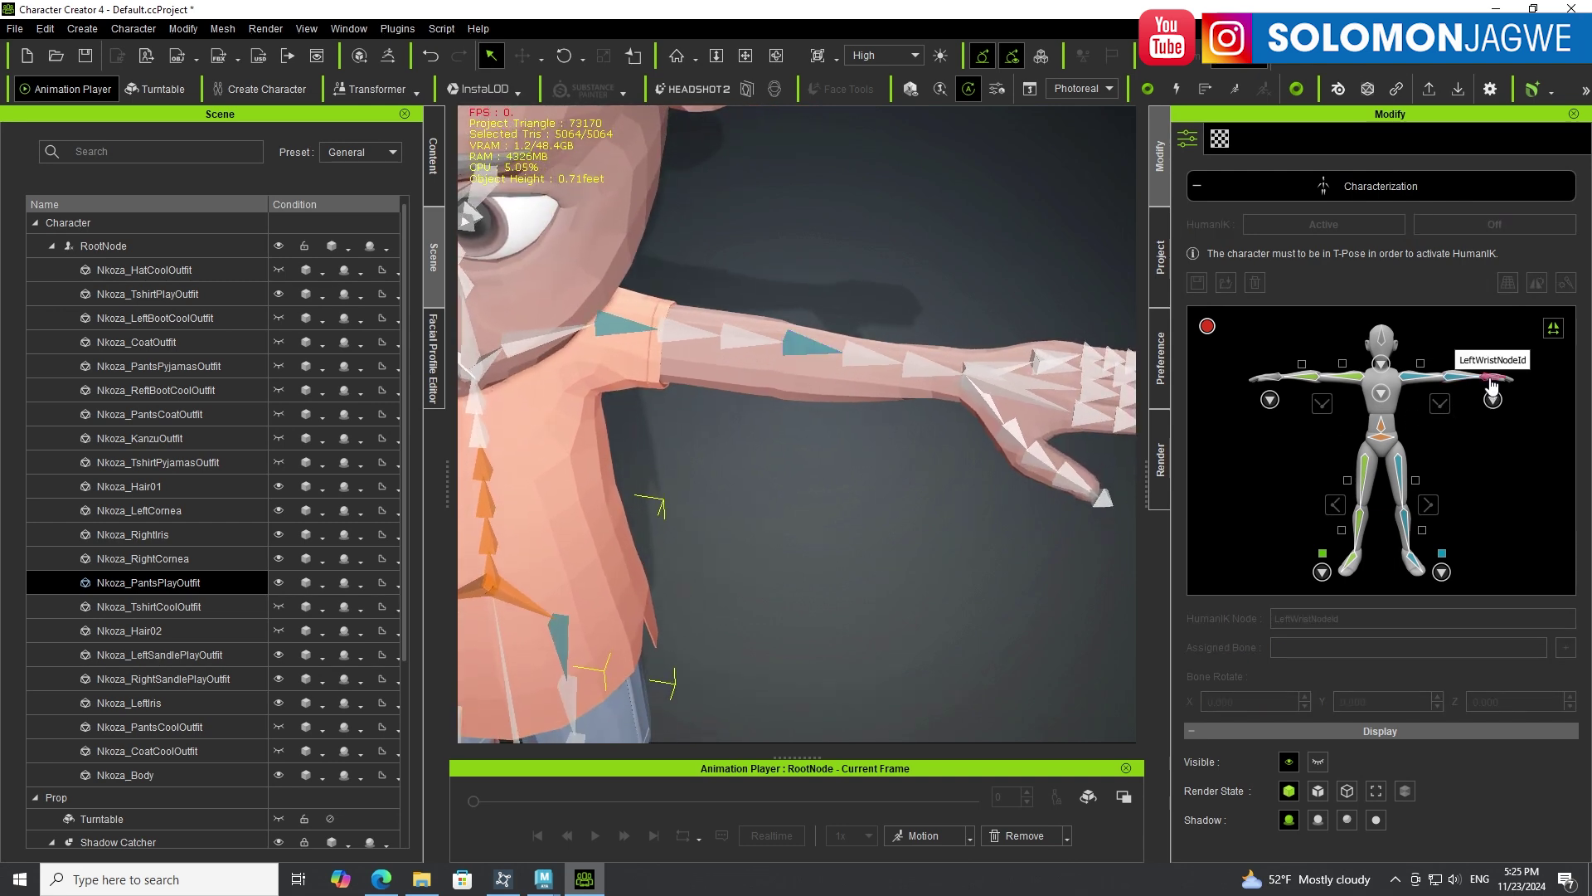
left_click(978, 381)
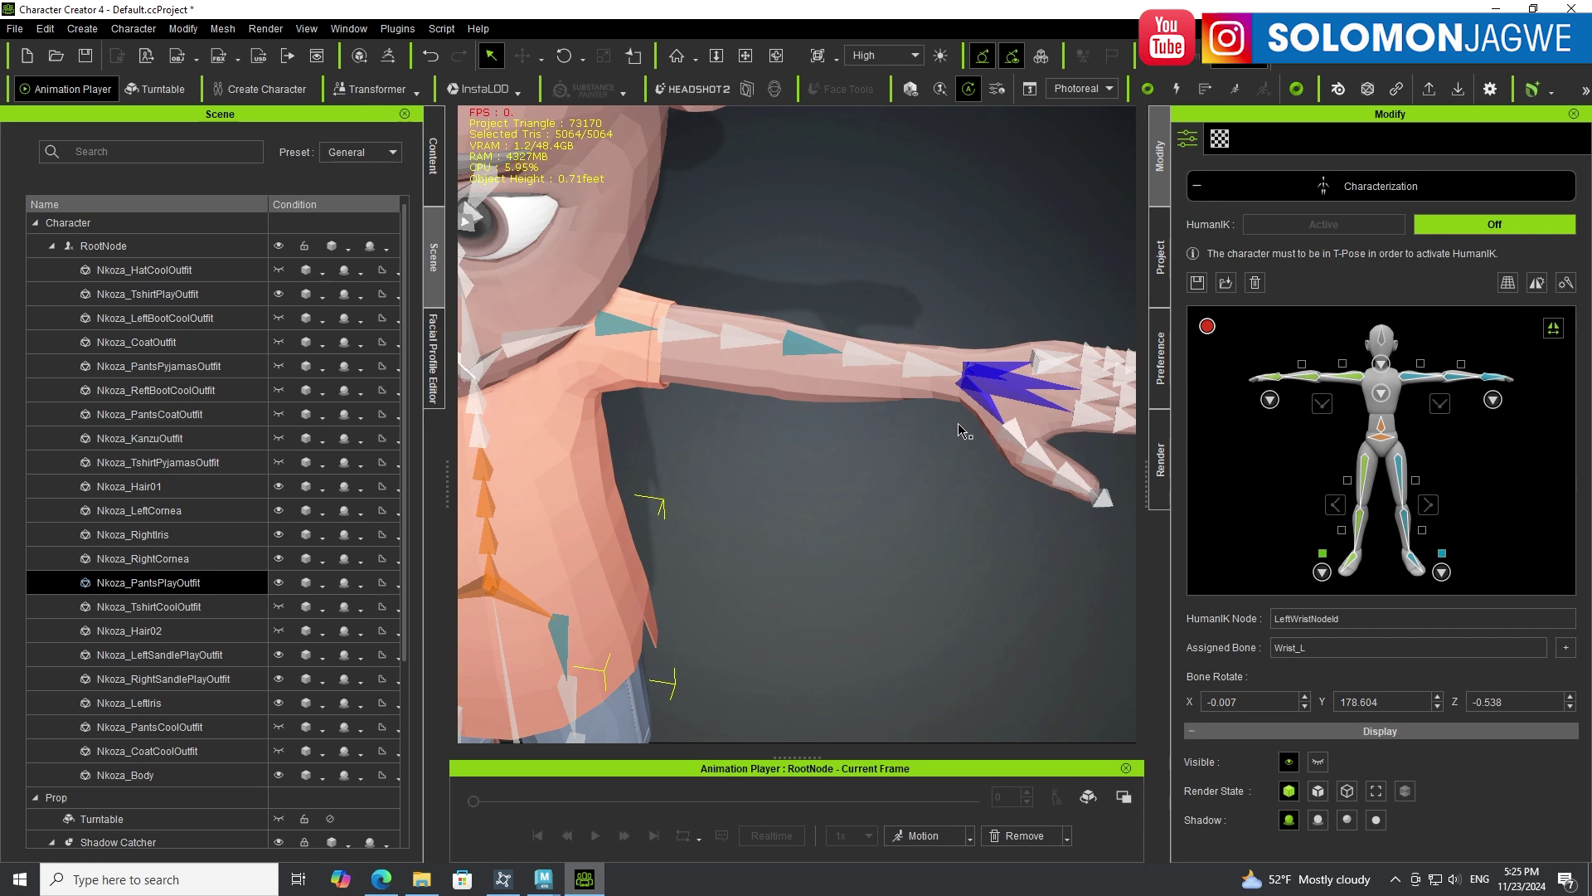
scroll(719, 442, "down", 3)
right_click_drag(718, 442, 752, 485)
scroll(852, 284, "up", 3)
Zoom, pan and orbit until Nkoza's face and shoulders fill the view from the front.
scroll(752, 485, "down", 5)
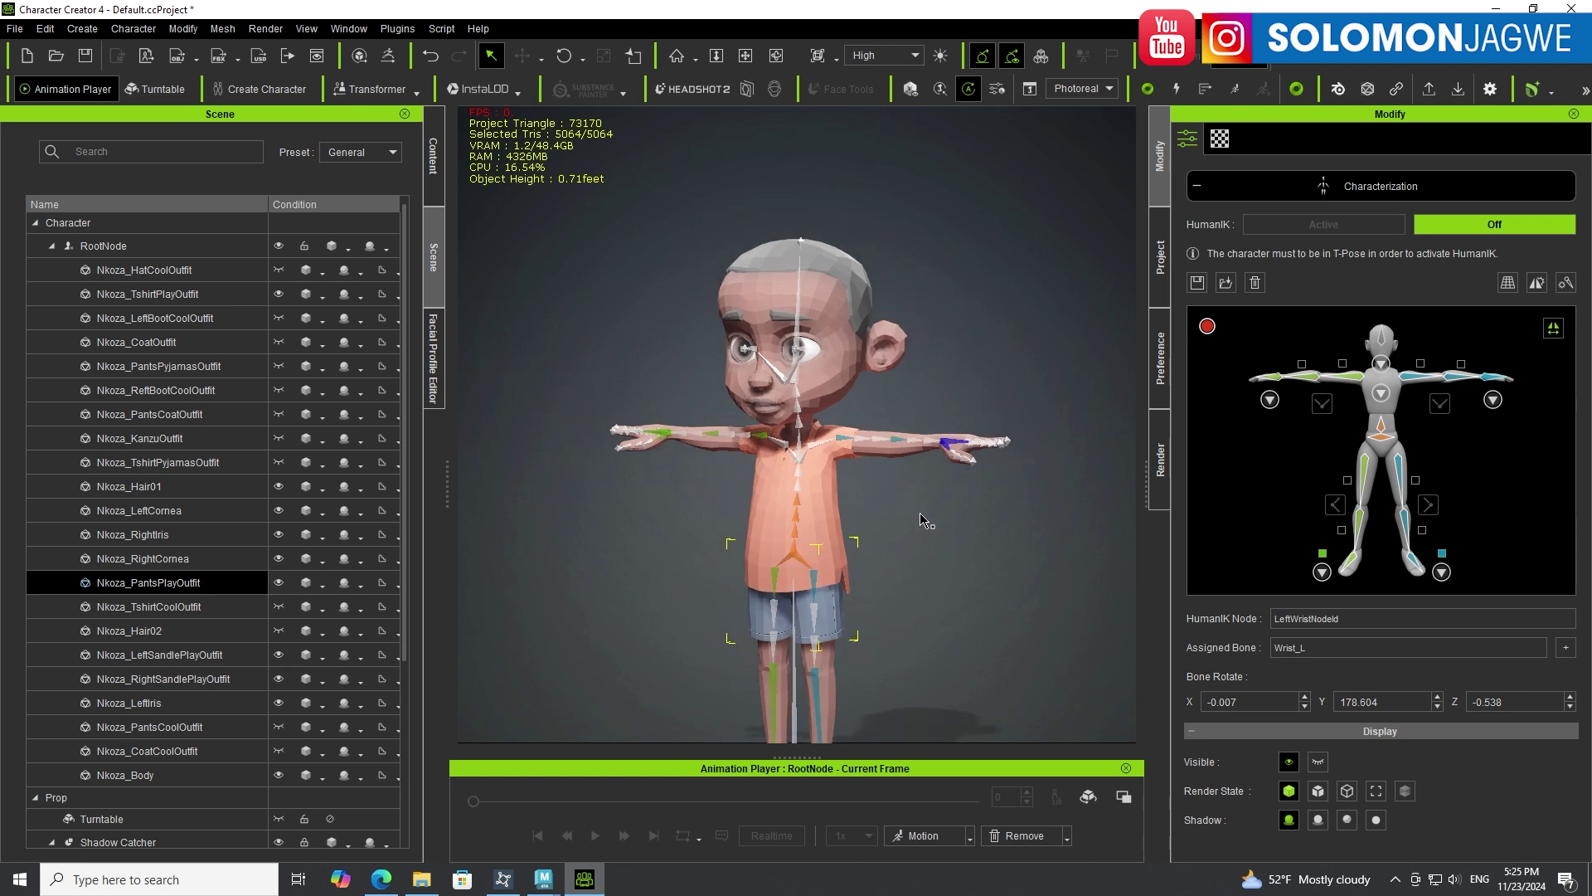
middle_click_drag(900, 472, 882, 439)
right_click_drag(883, 439, 944, 459)
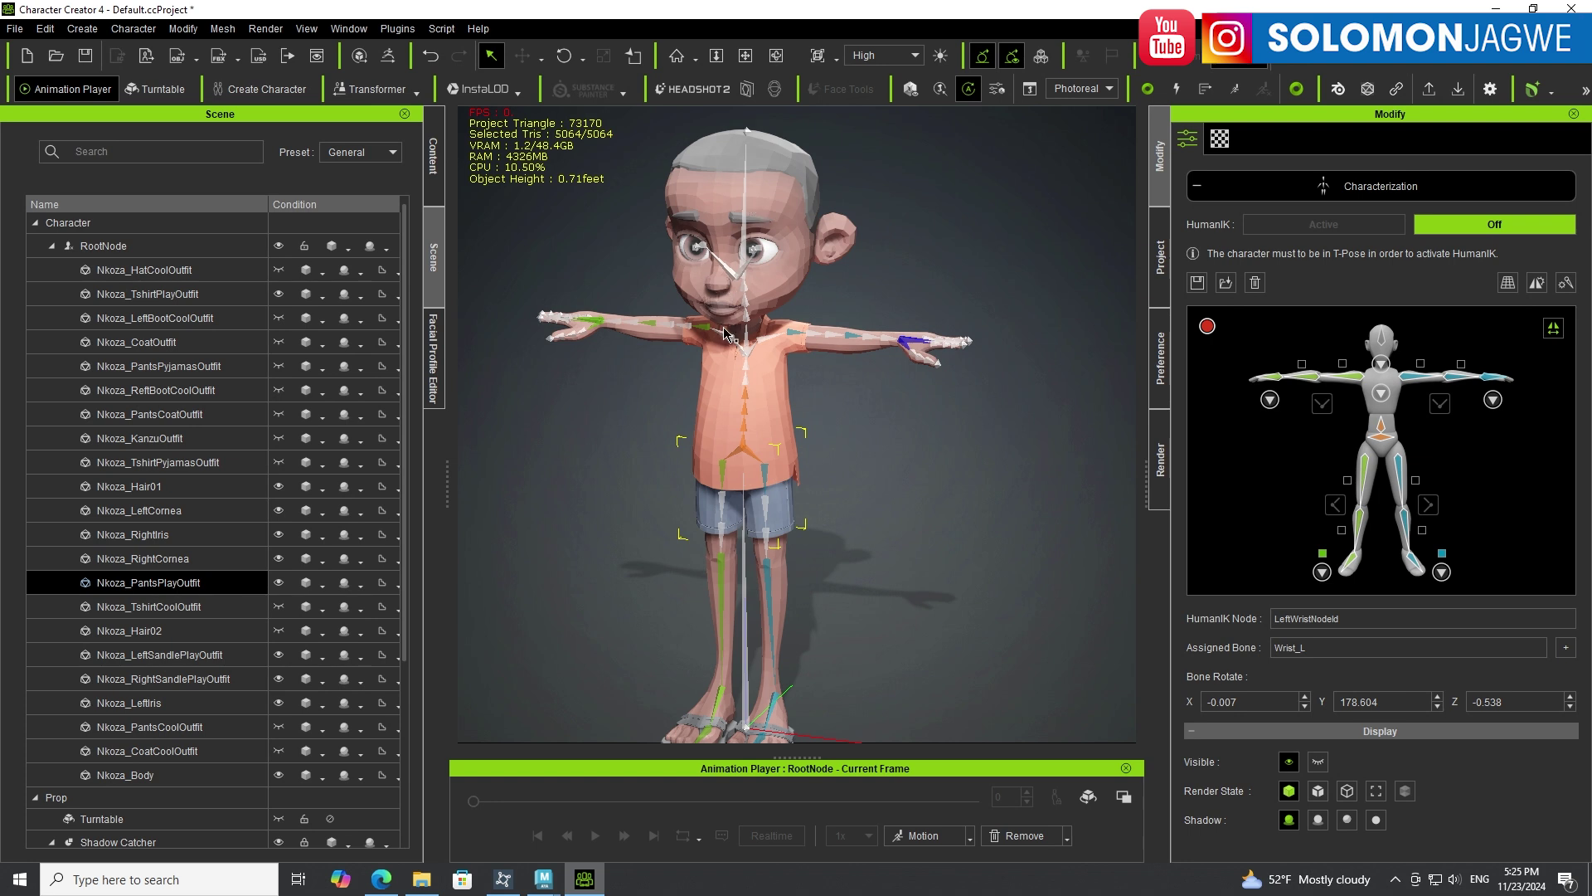
middle_click_drag(724, 333, 867, 515)
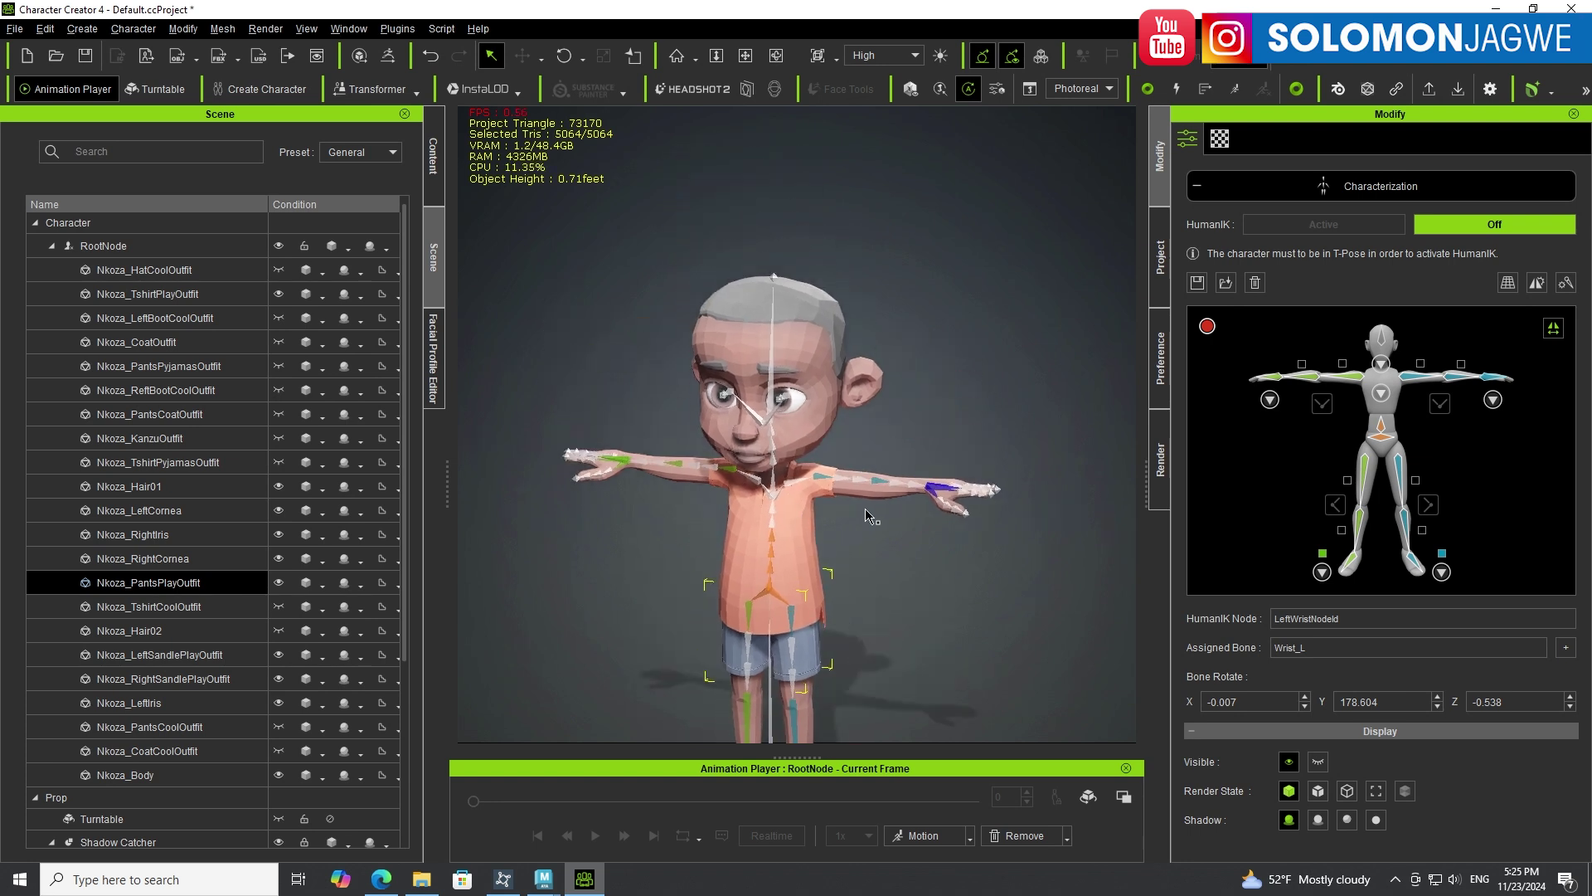
scroll(867, 516, "up", 6)
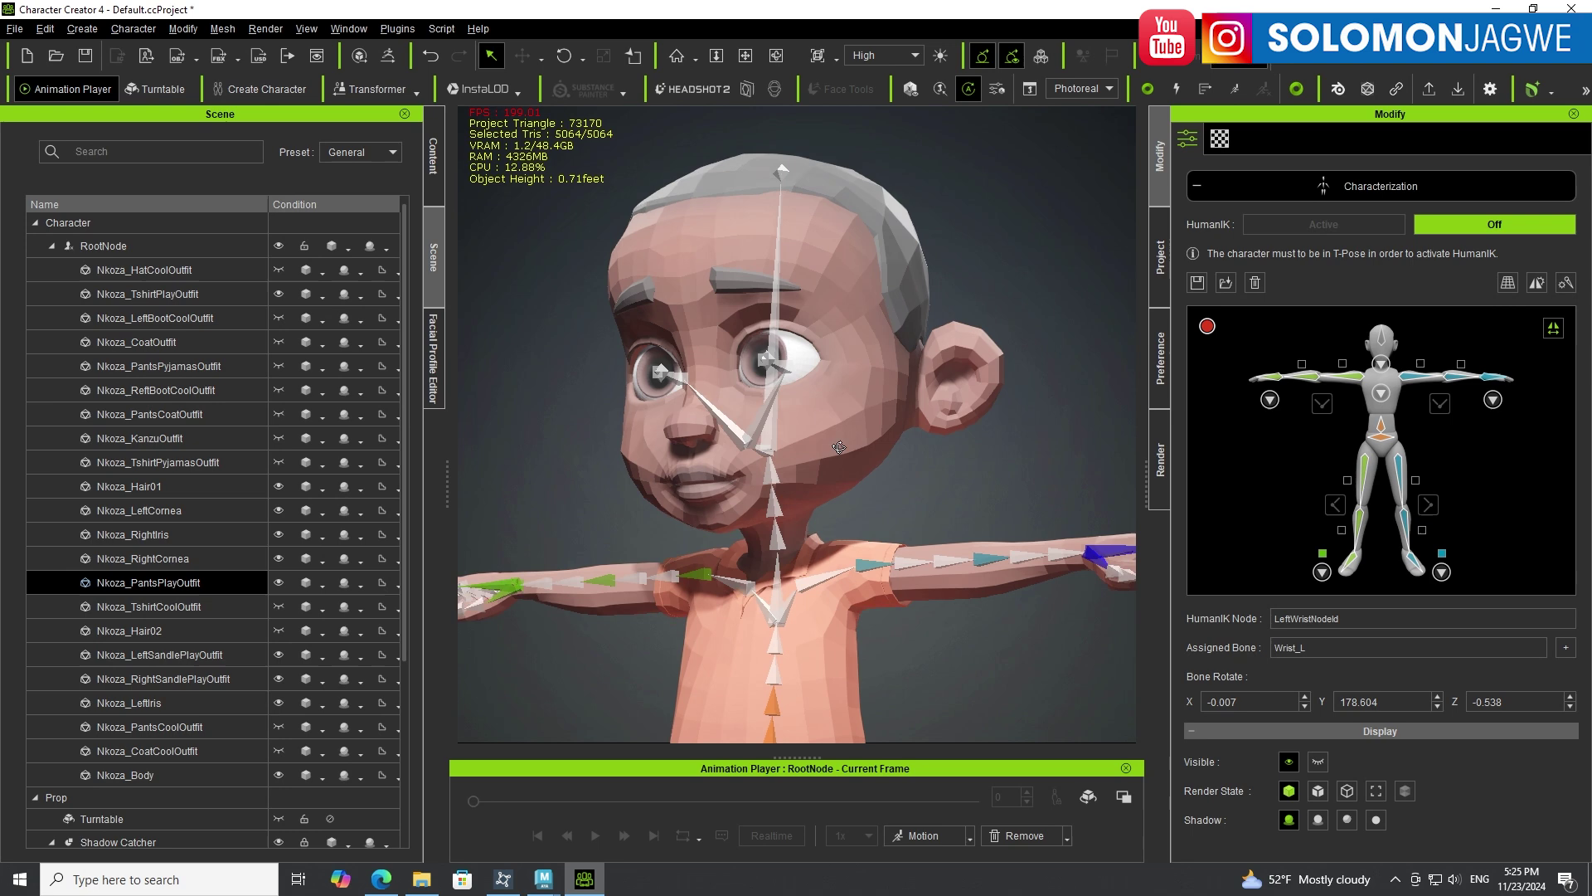
right_click_drag(839, 448, 1021, 388)
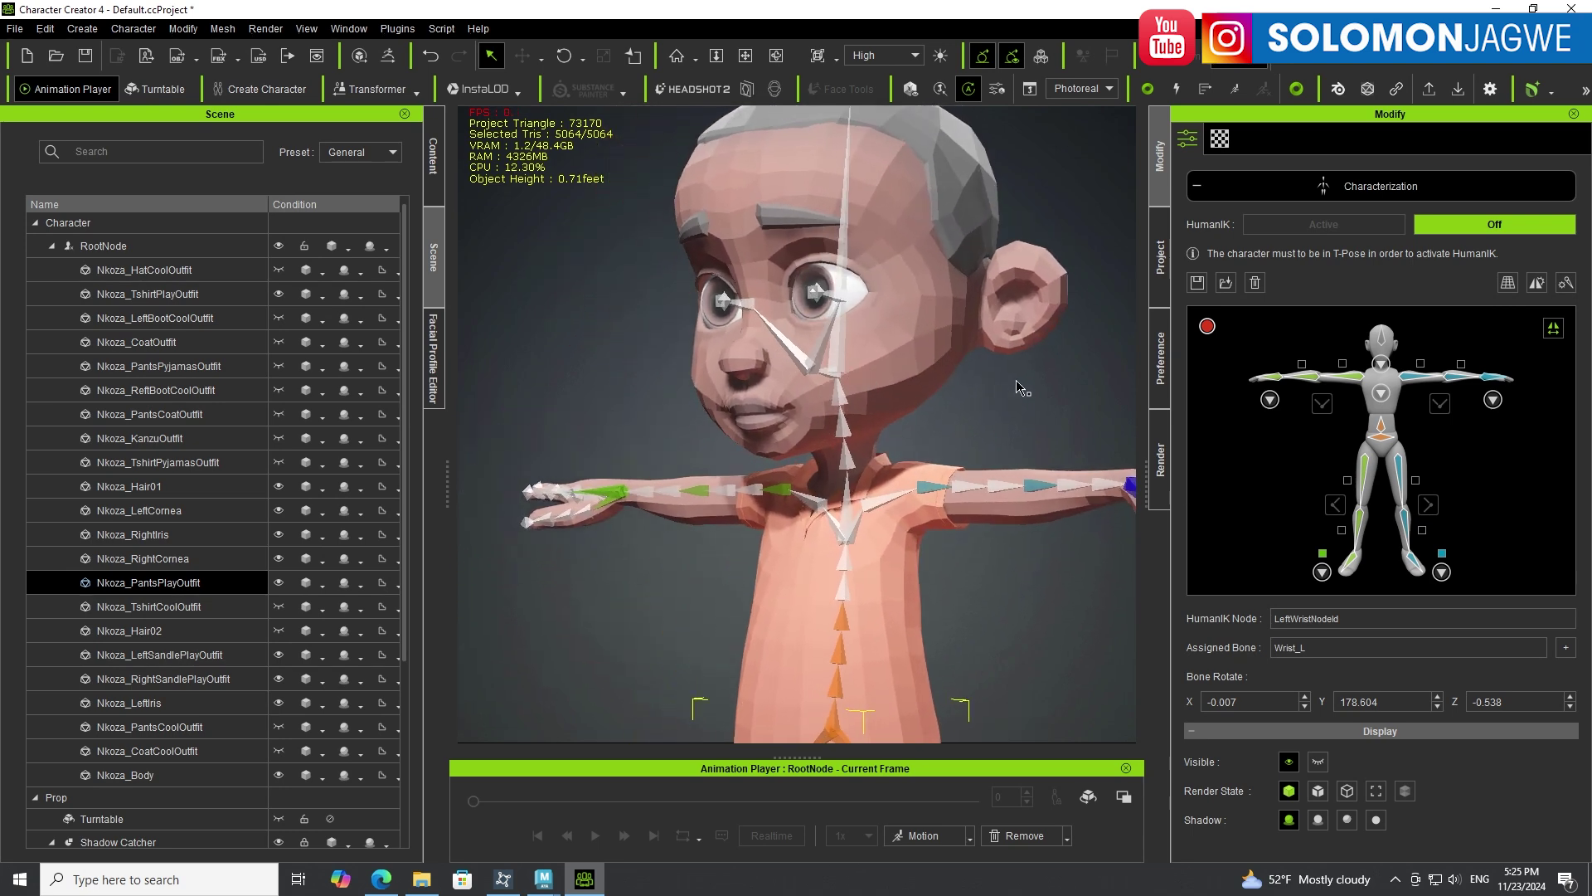
In the torso close-up, map the LeftCollar node to the Scapula_L bone.
left_click(1383, 400)
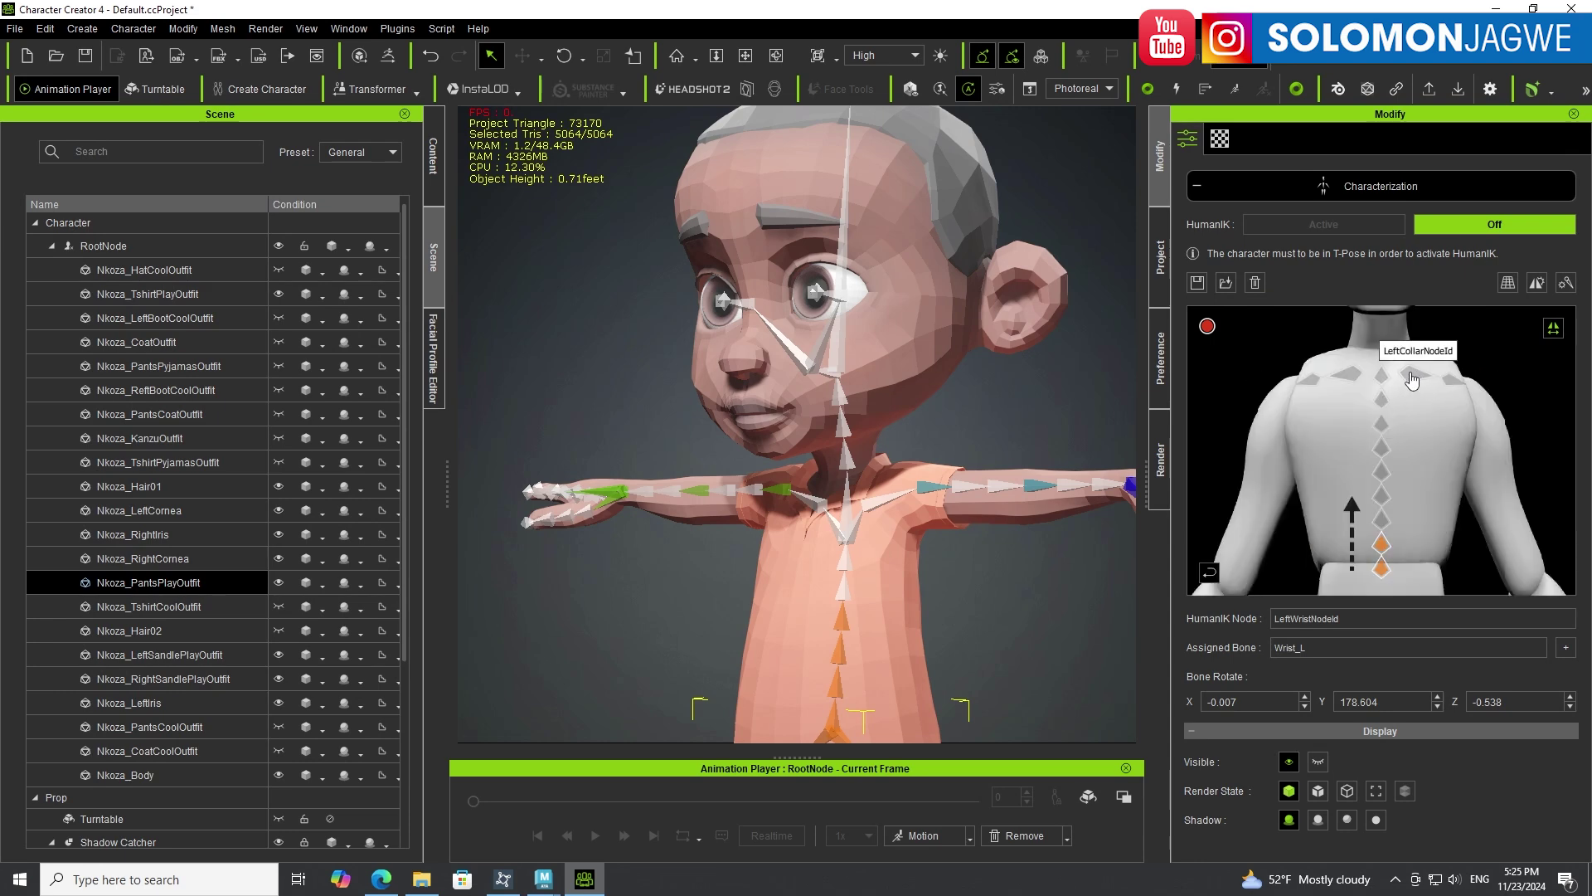
left_click(1414, 379)
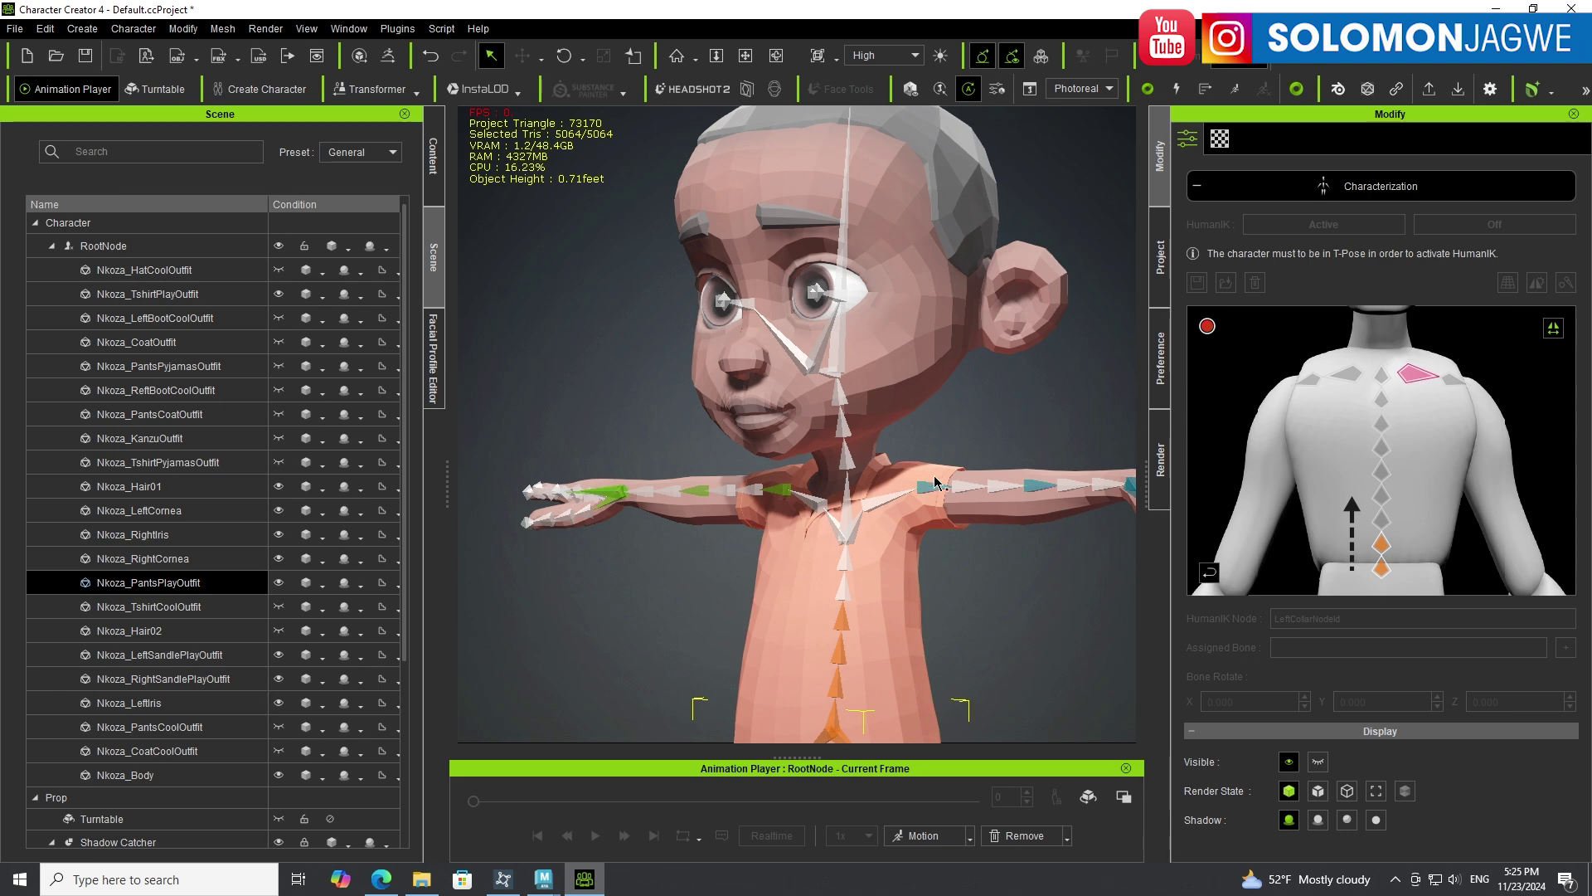
left_click(878, 509)
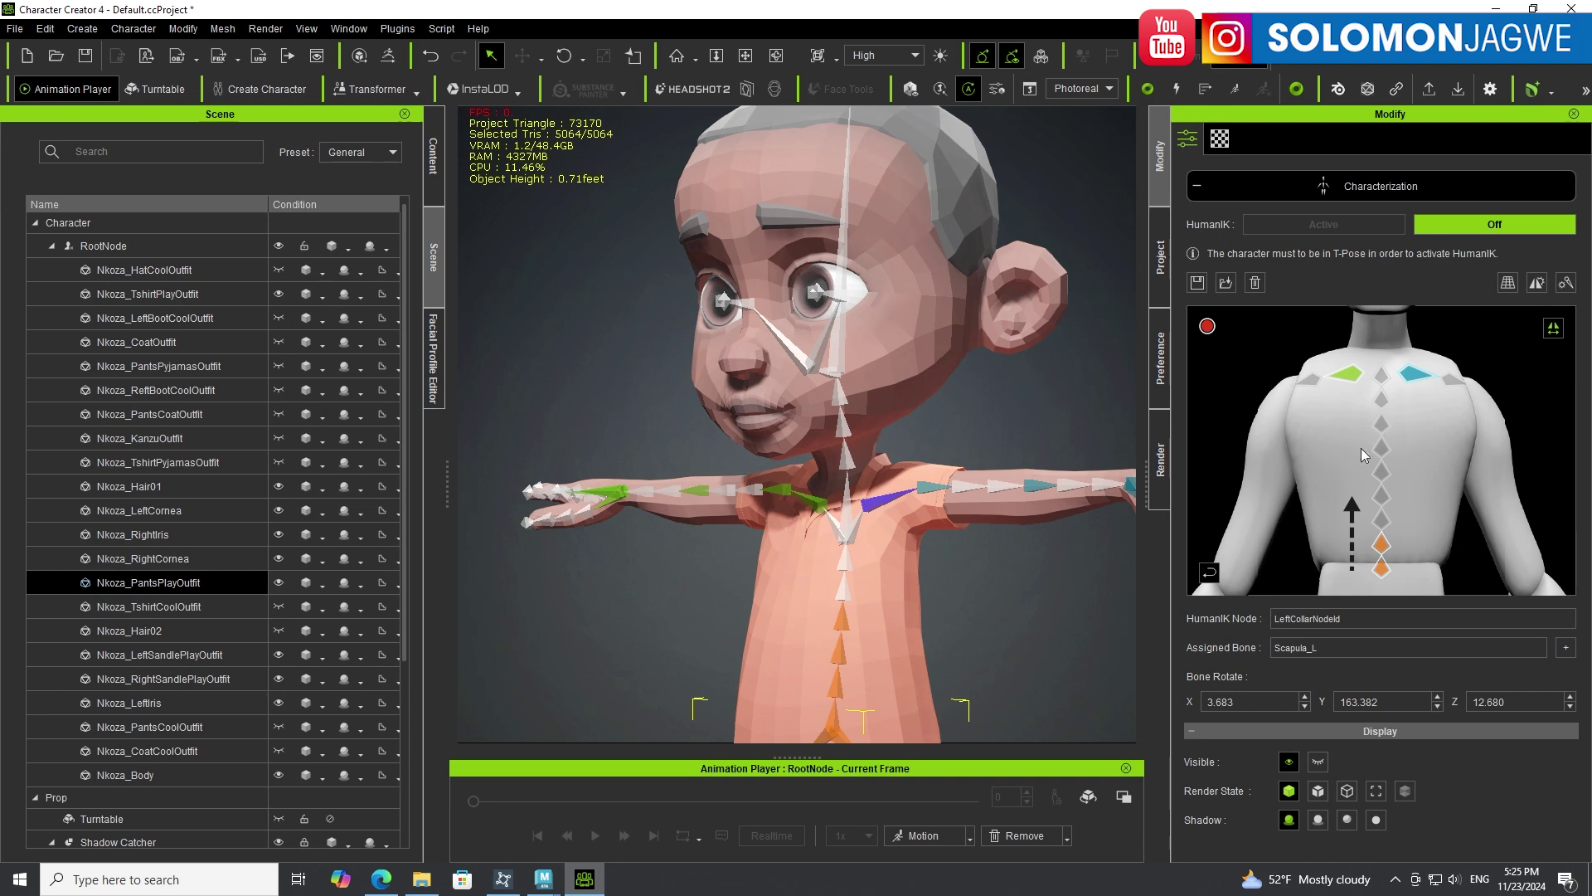
In the neck close-up, map NeckNodeId to Neck_M, then return to the full-body figure.
left_click(1209, 573)
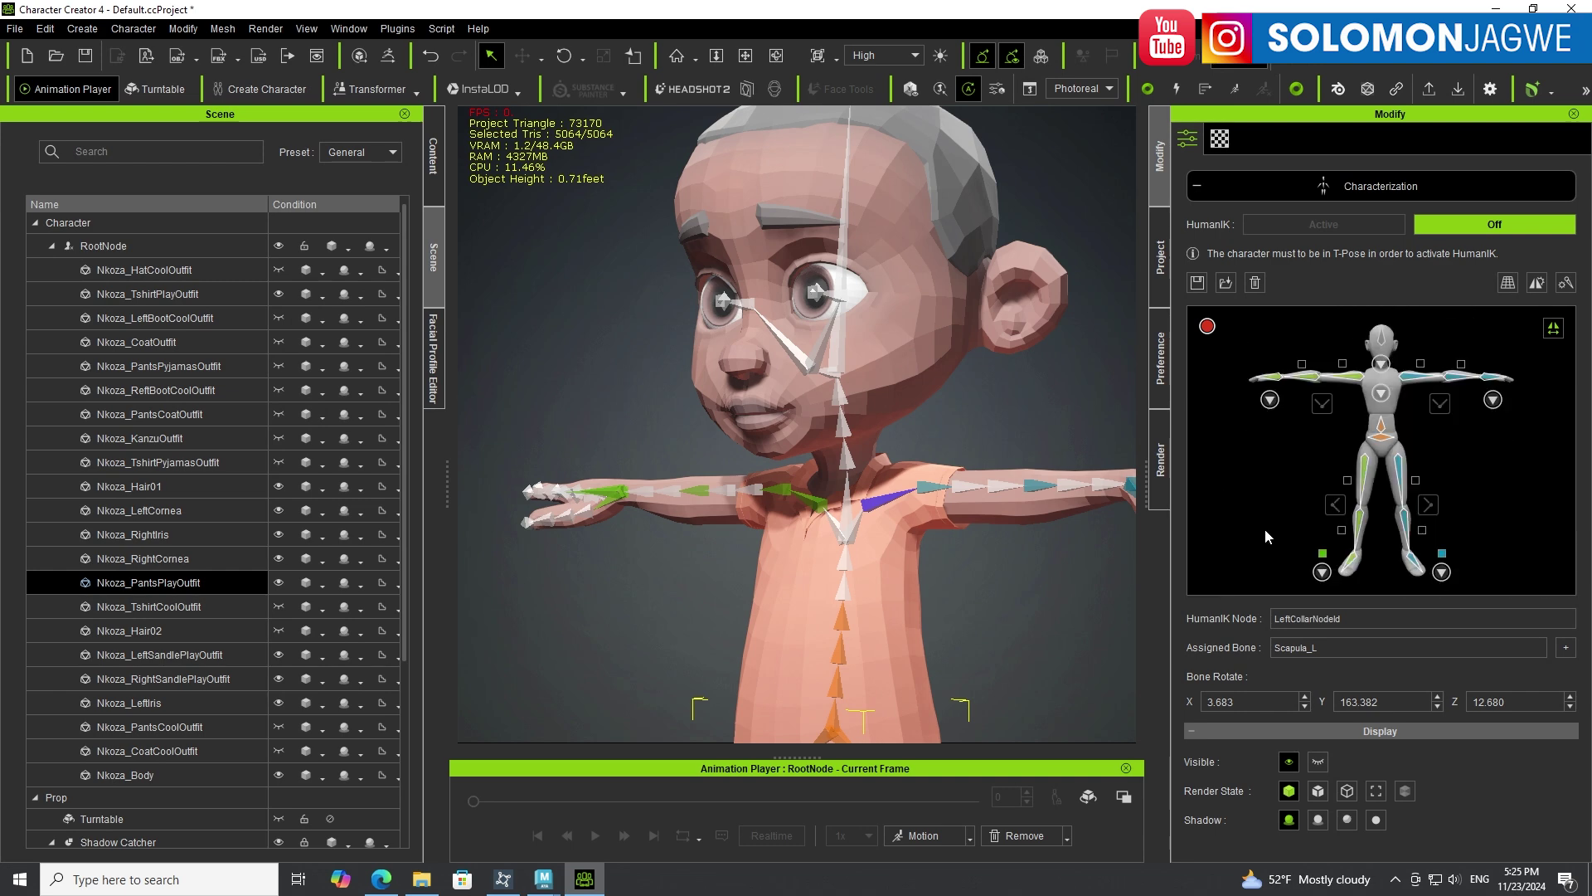
left_click(1381, 367)
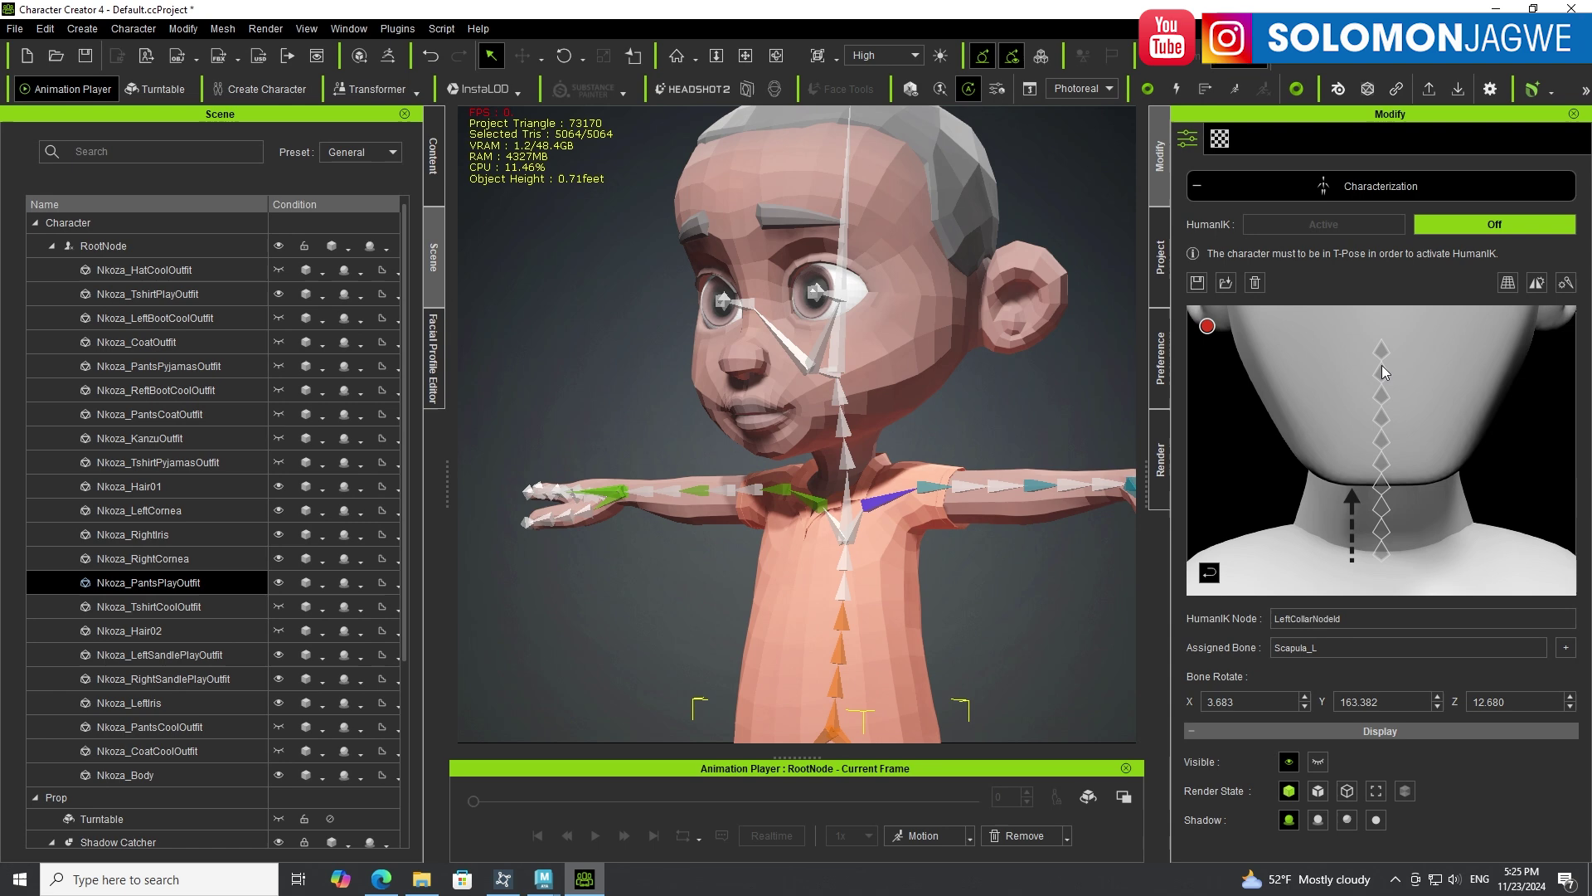
left_click(1383, 553)
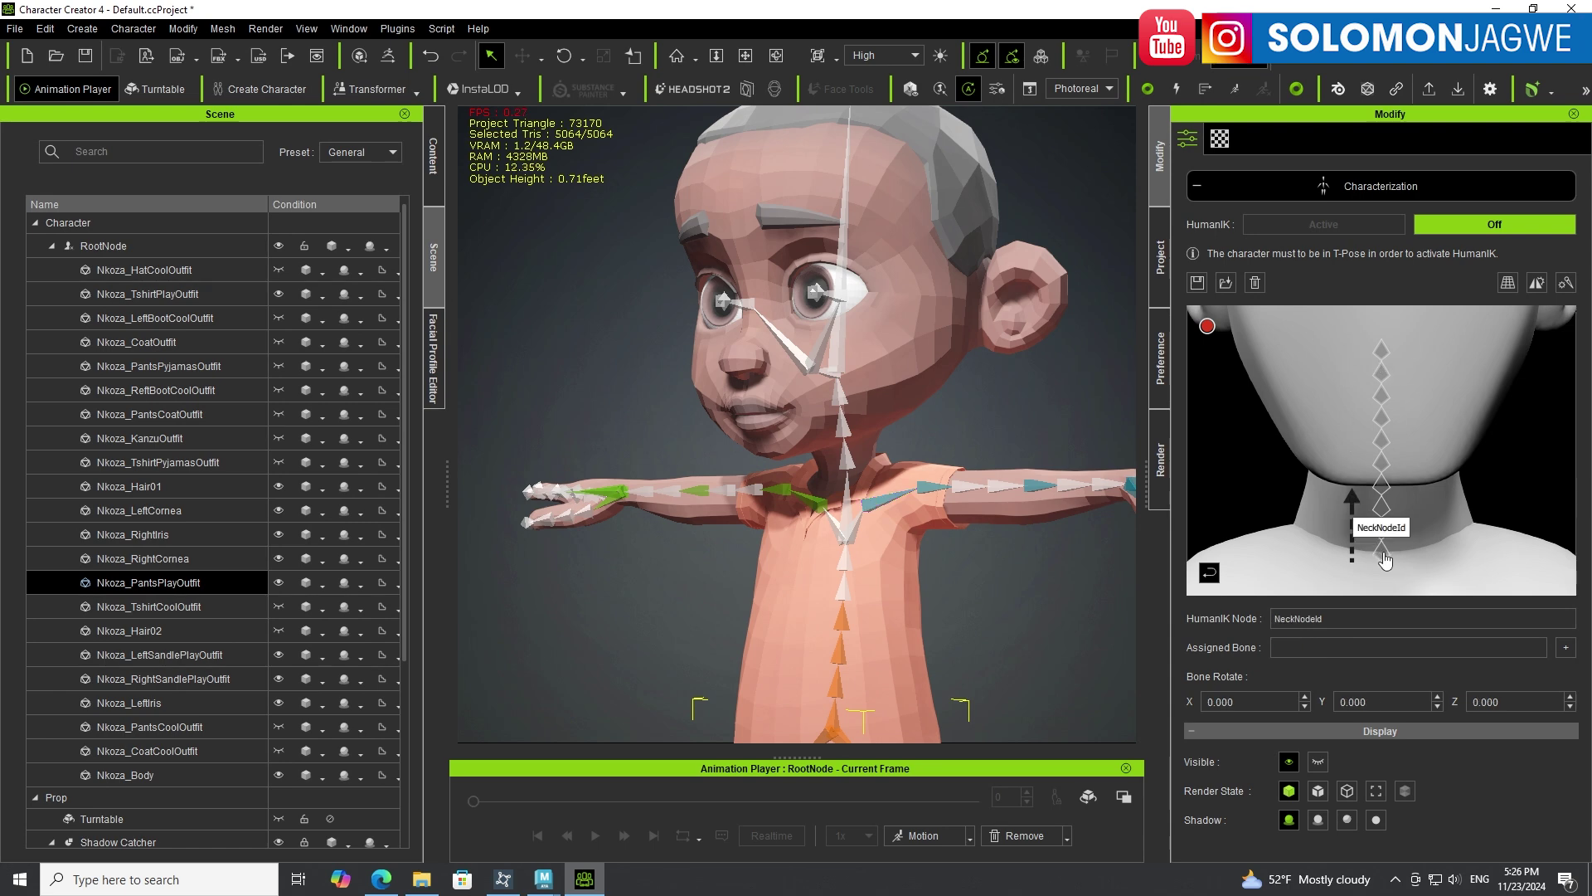
left_click(853, 465)
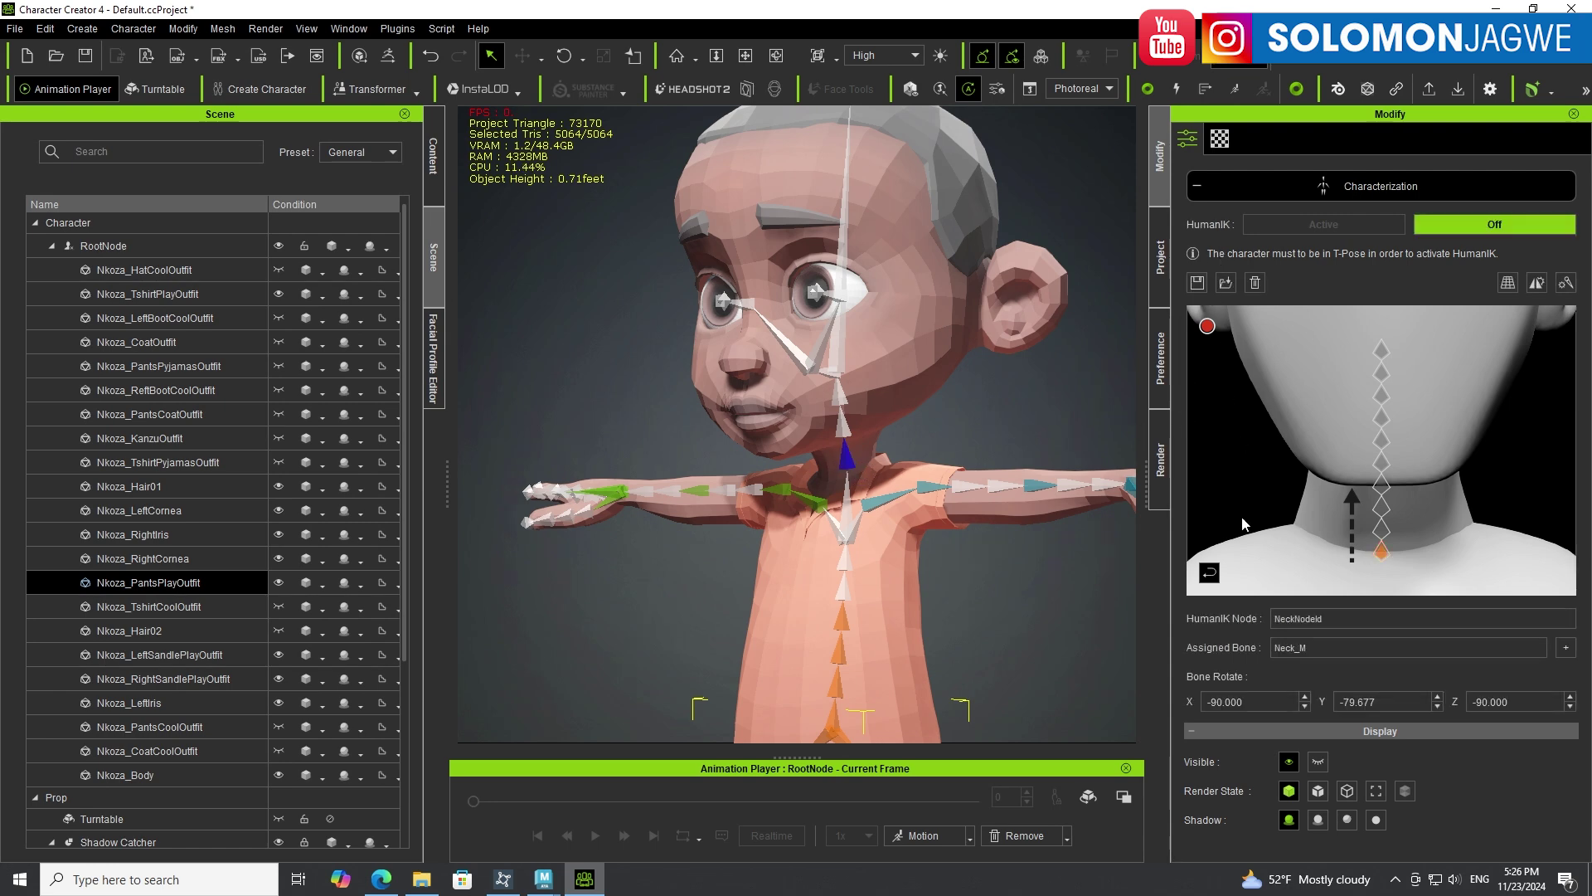
left_click(1209, 572)
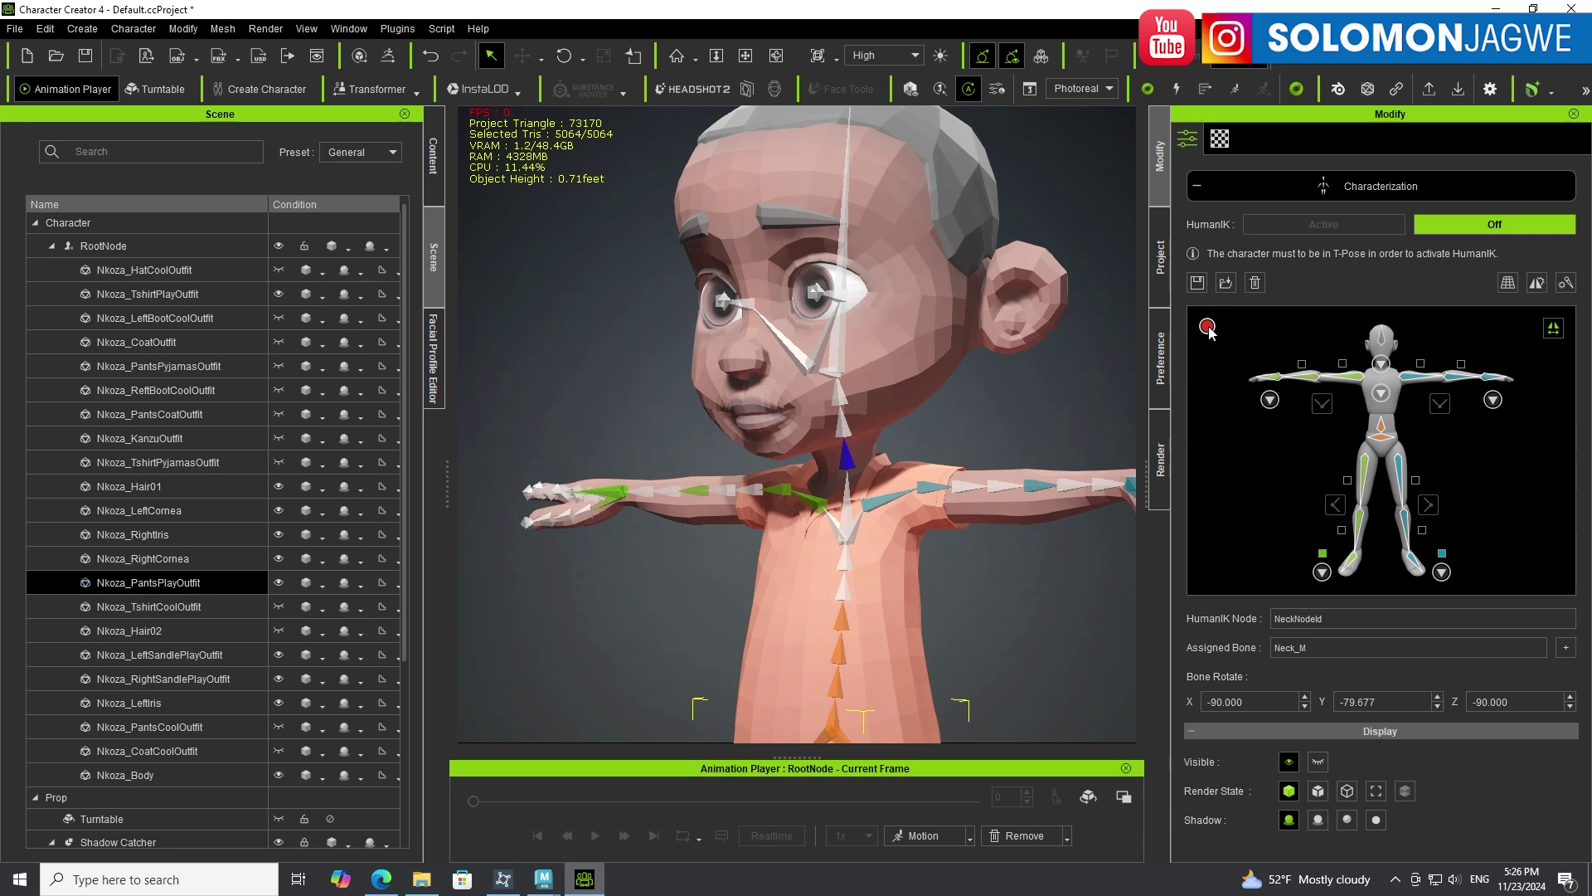
right_click_drag(806, 375, 792, 395)
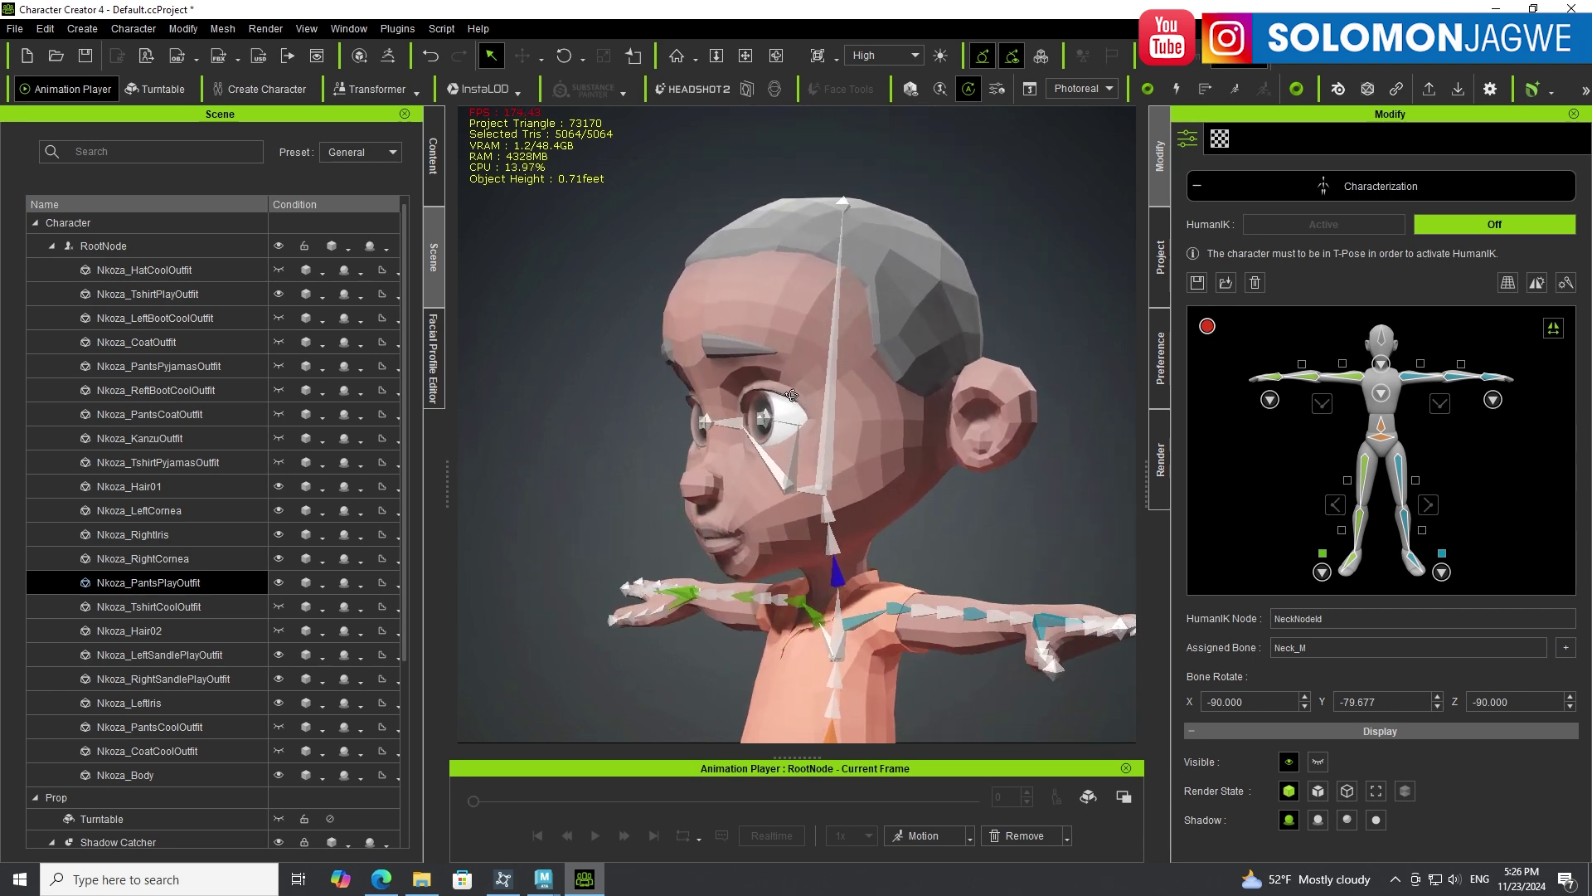
Map the HumanIK head node to the Head_M bone and frame the character.
left_click(1382, 342)
left_click(824, 487)
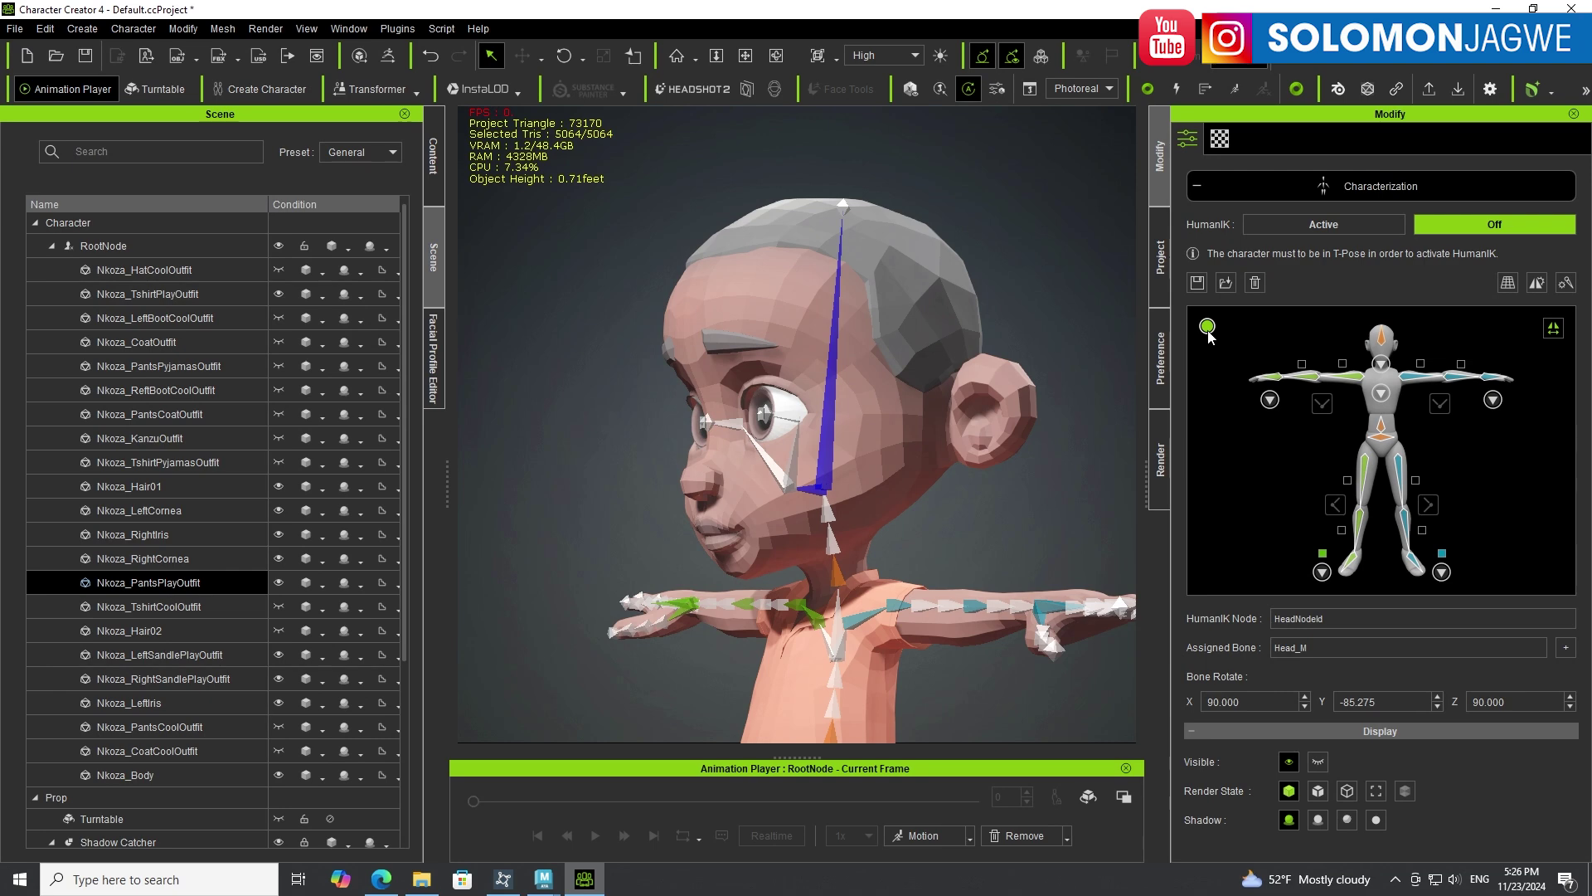
key("f")
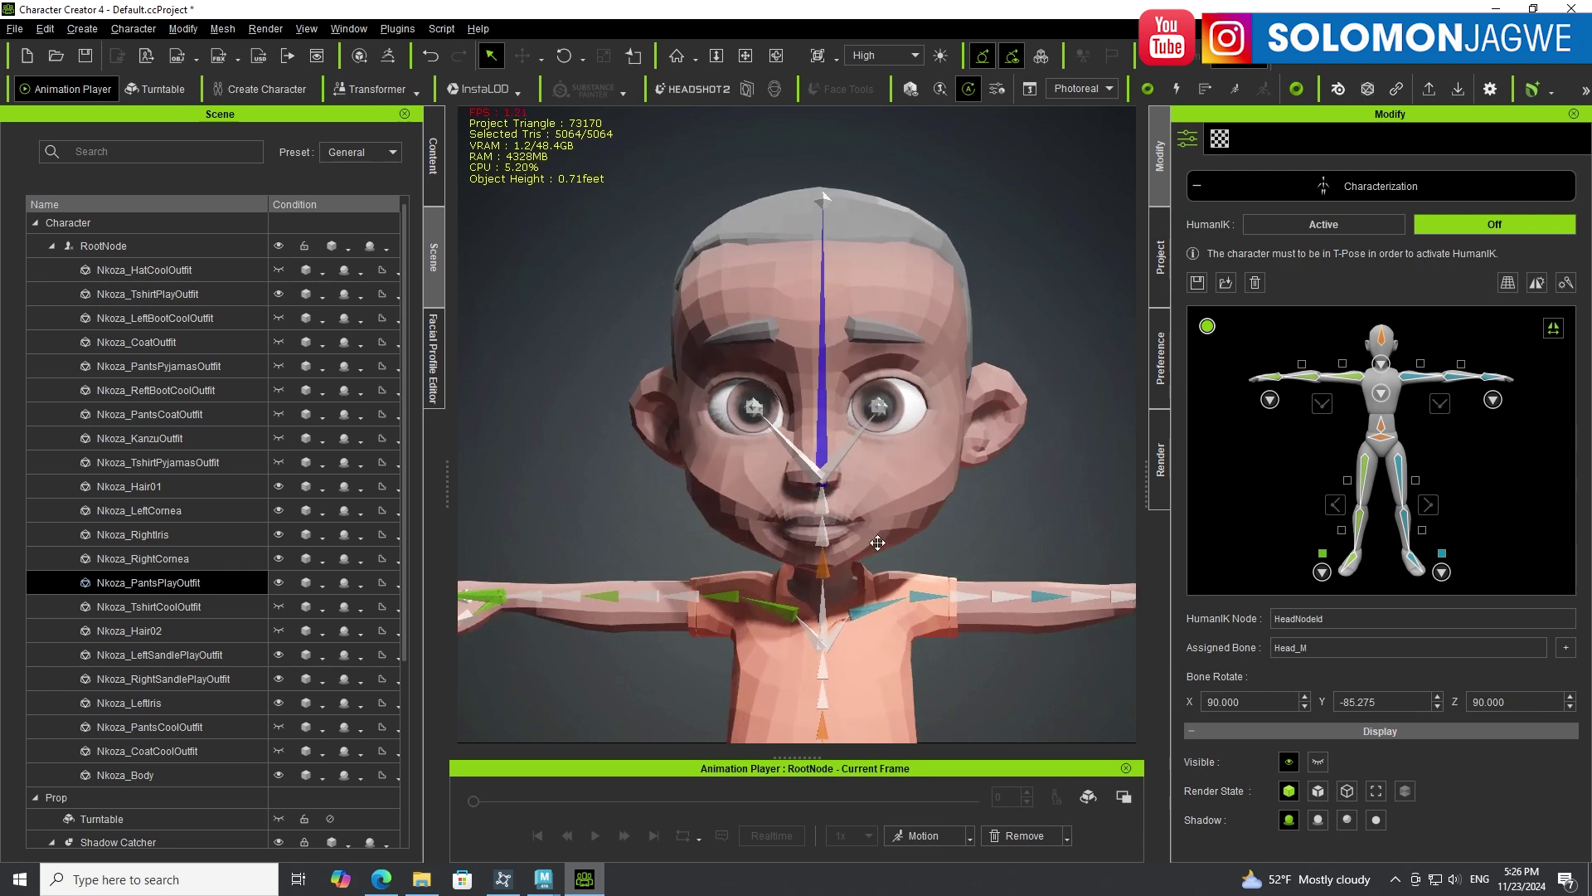
Zoom and orbit the view in close on the character's right hand.
scroll(906, 365, "down", 5)
right_click_drag(896, 451, 908, 501)
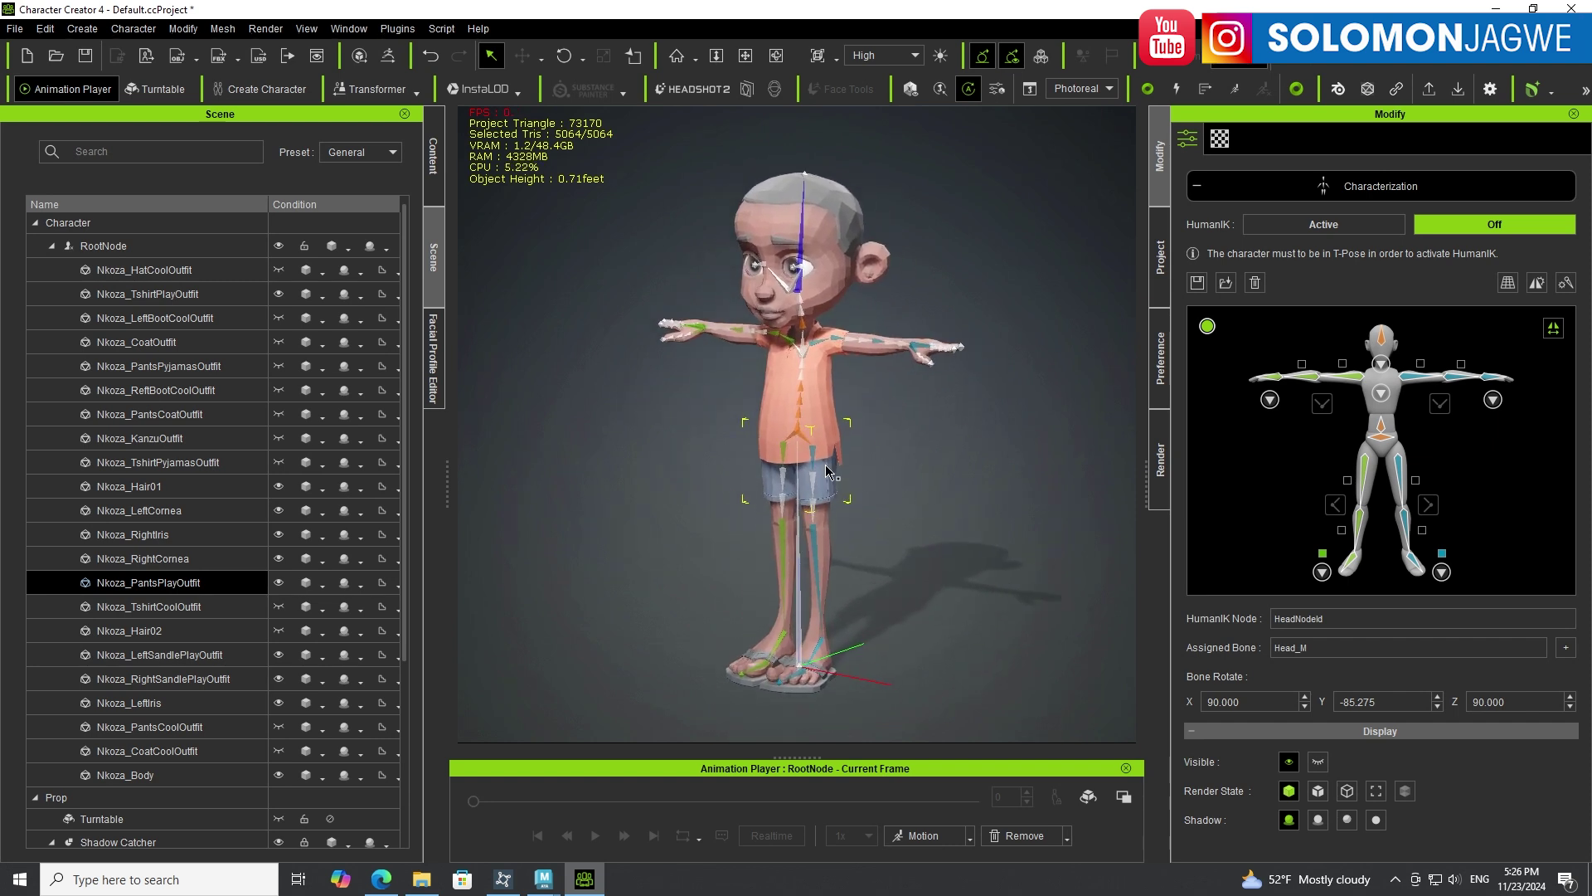
scroll(925, 366, "up", 10)
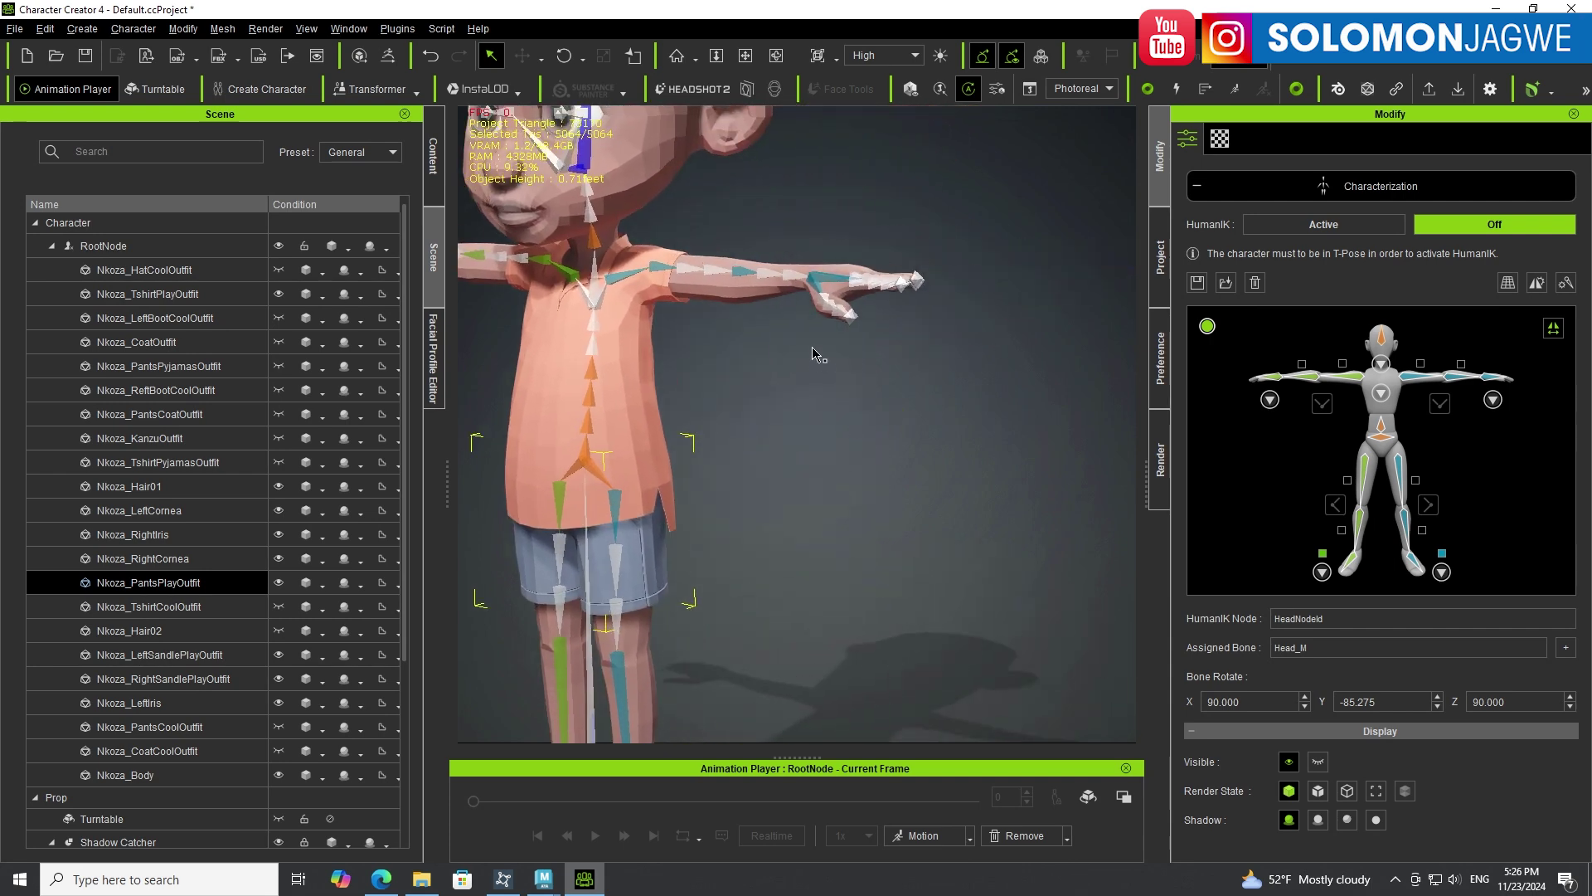
right_click_drag(813, 354, 739, 381)
middle_click_drag(739, 381, 878, 566)
scroll(878, 567, "up", 10)
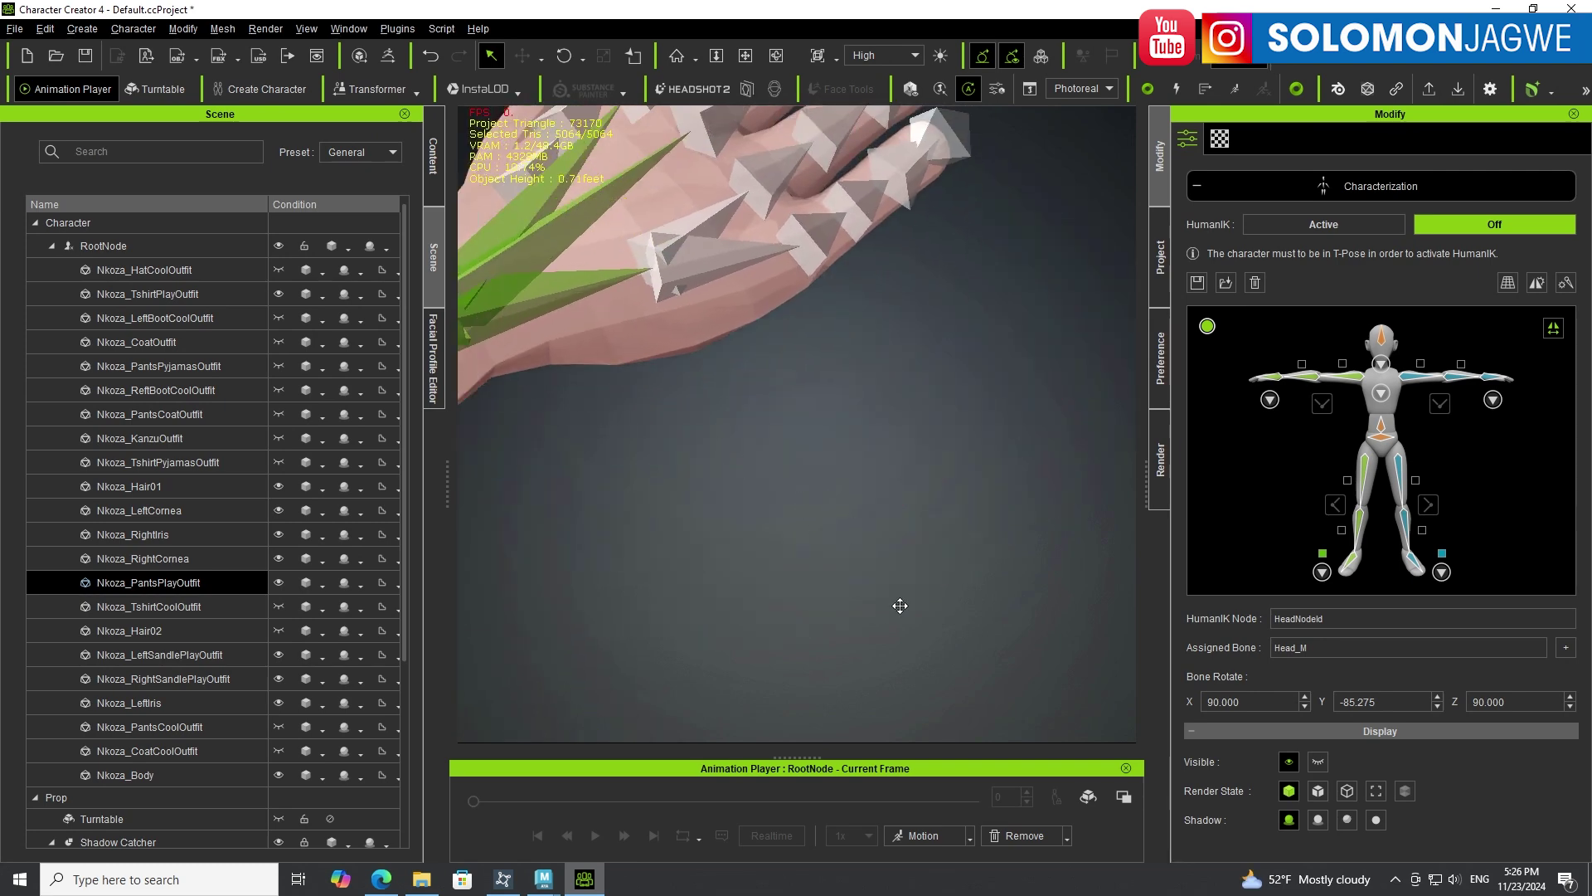
scroll(900, 605, "down", 6)
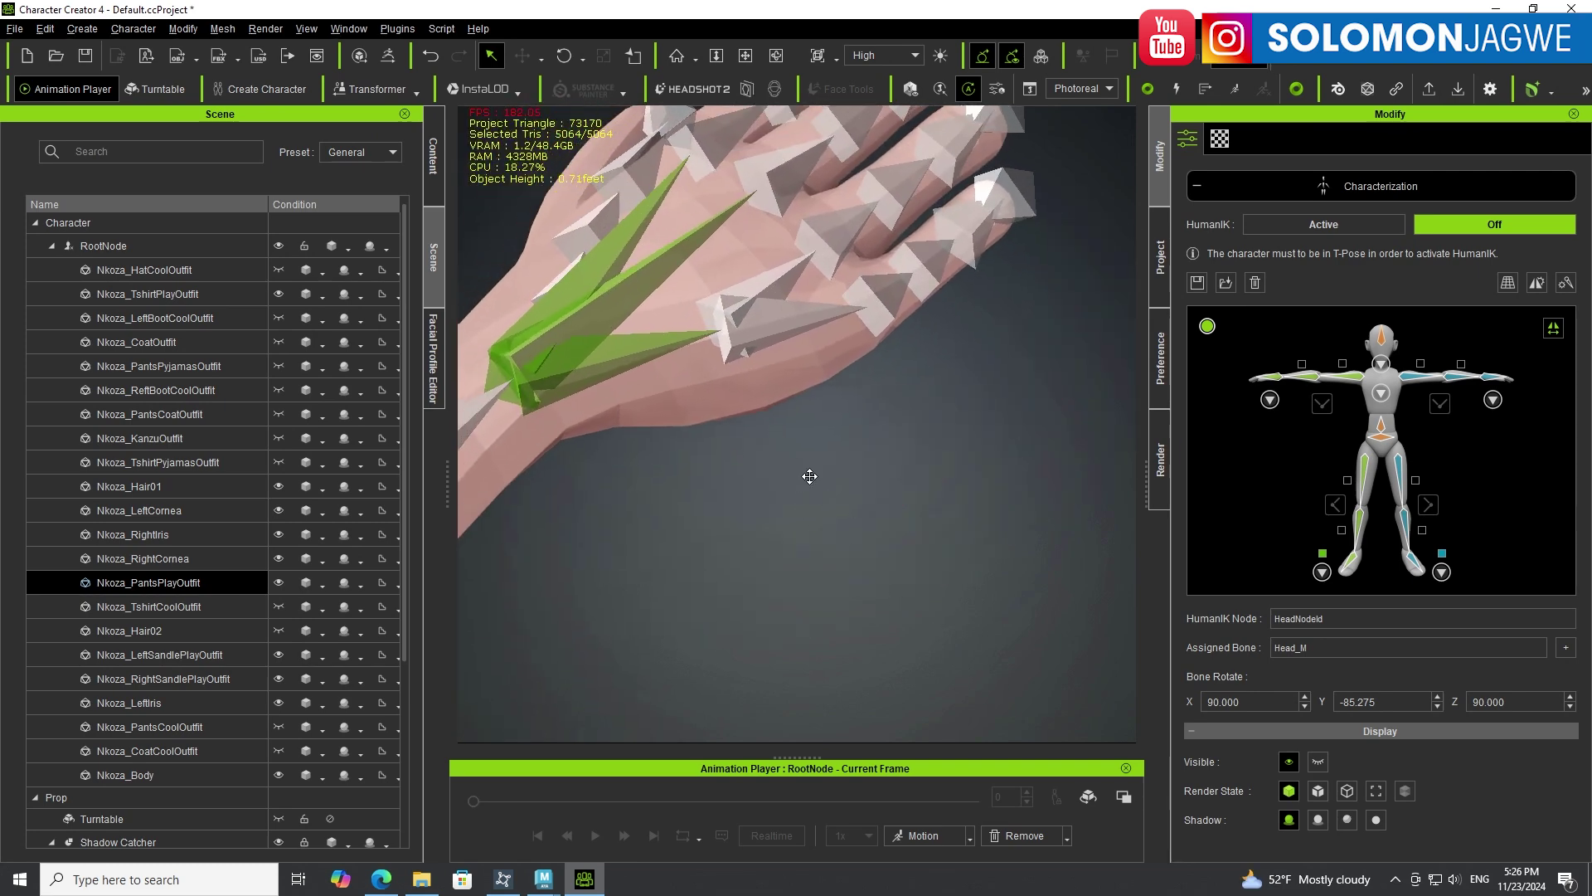
scroll(987, 610, "up", 8)
scroll(995, 605, "down", 6)
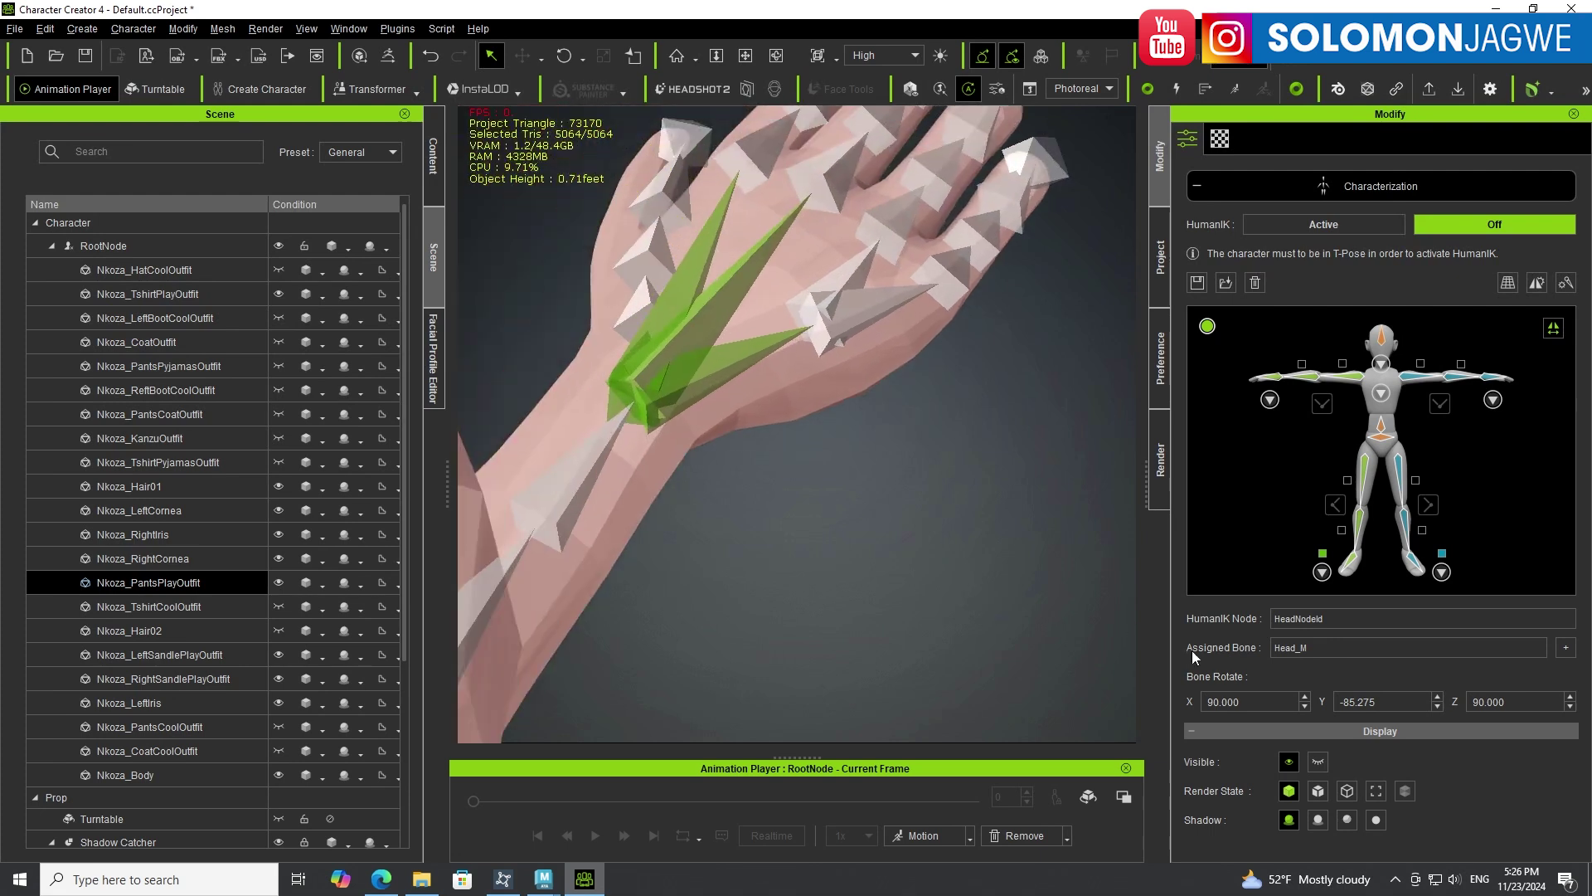
mouse_move(951, 609)
middle_mouse_down()
mouse_move(920, 647)
mouse_move(958, 649)
mouse_move(954, 630)
mouse_move(896, 648)
mouse_move(936, 633)
middle_mouse_up()
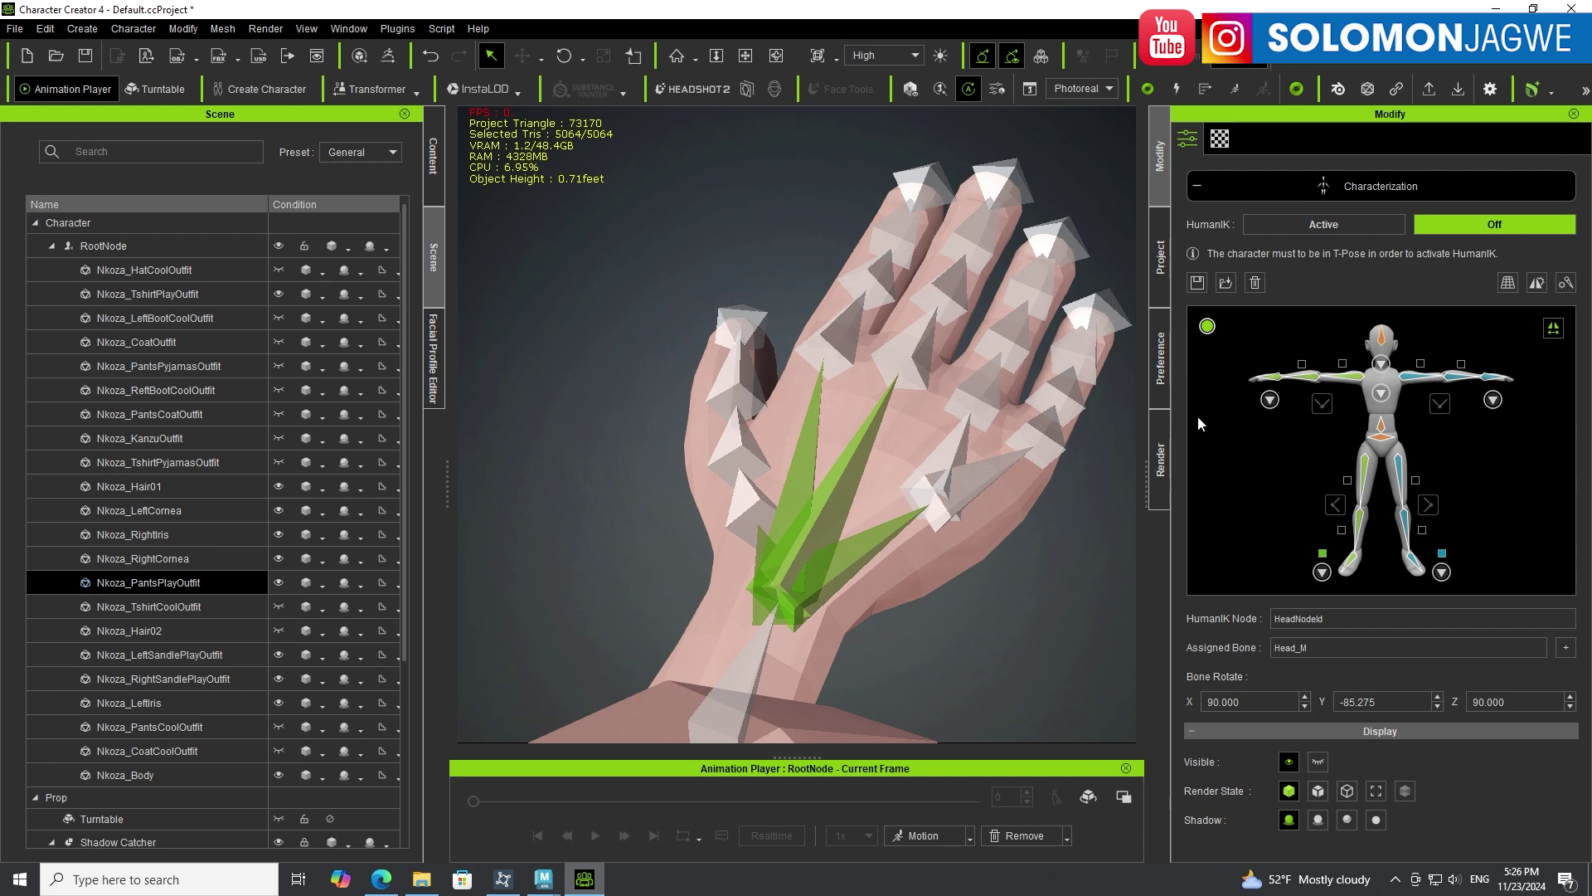
Open the right-hand finger map and assign ThumbFinger1_R through ThumbFinger4_R to the thumb nodes.
left_click(1270, 401)
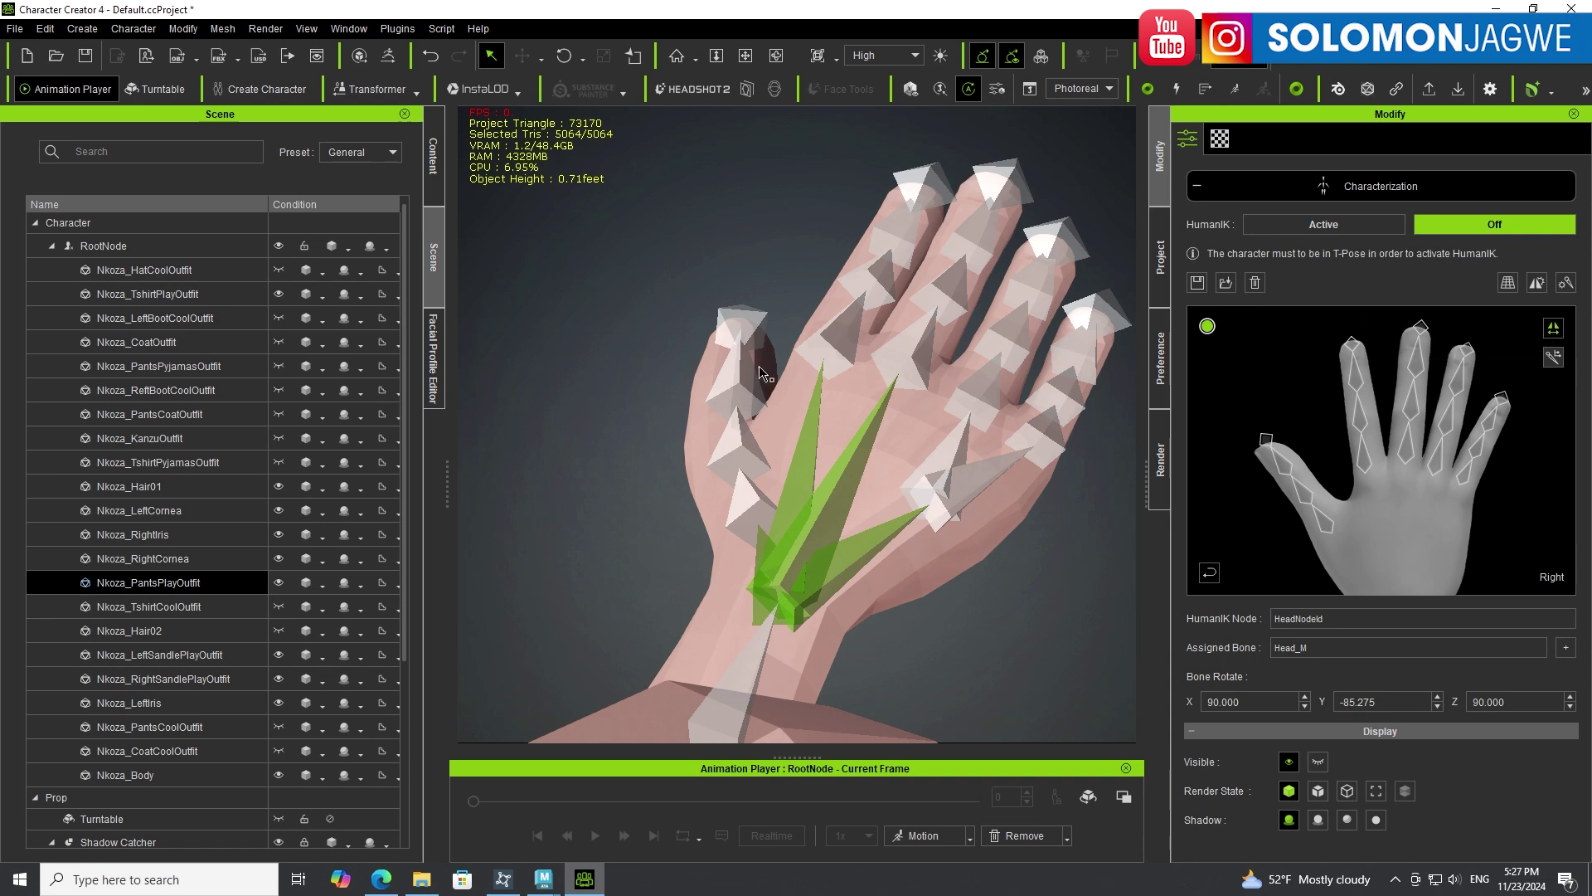
left_click(1325, 528)
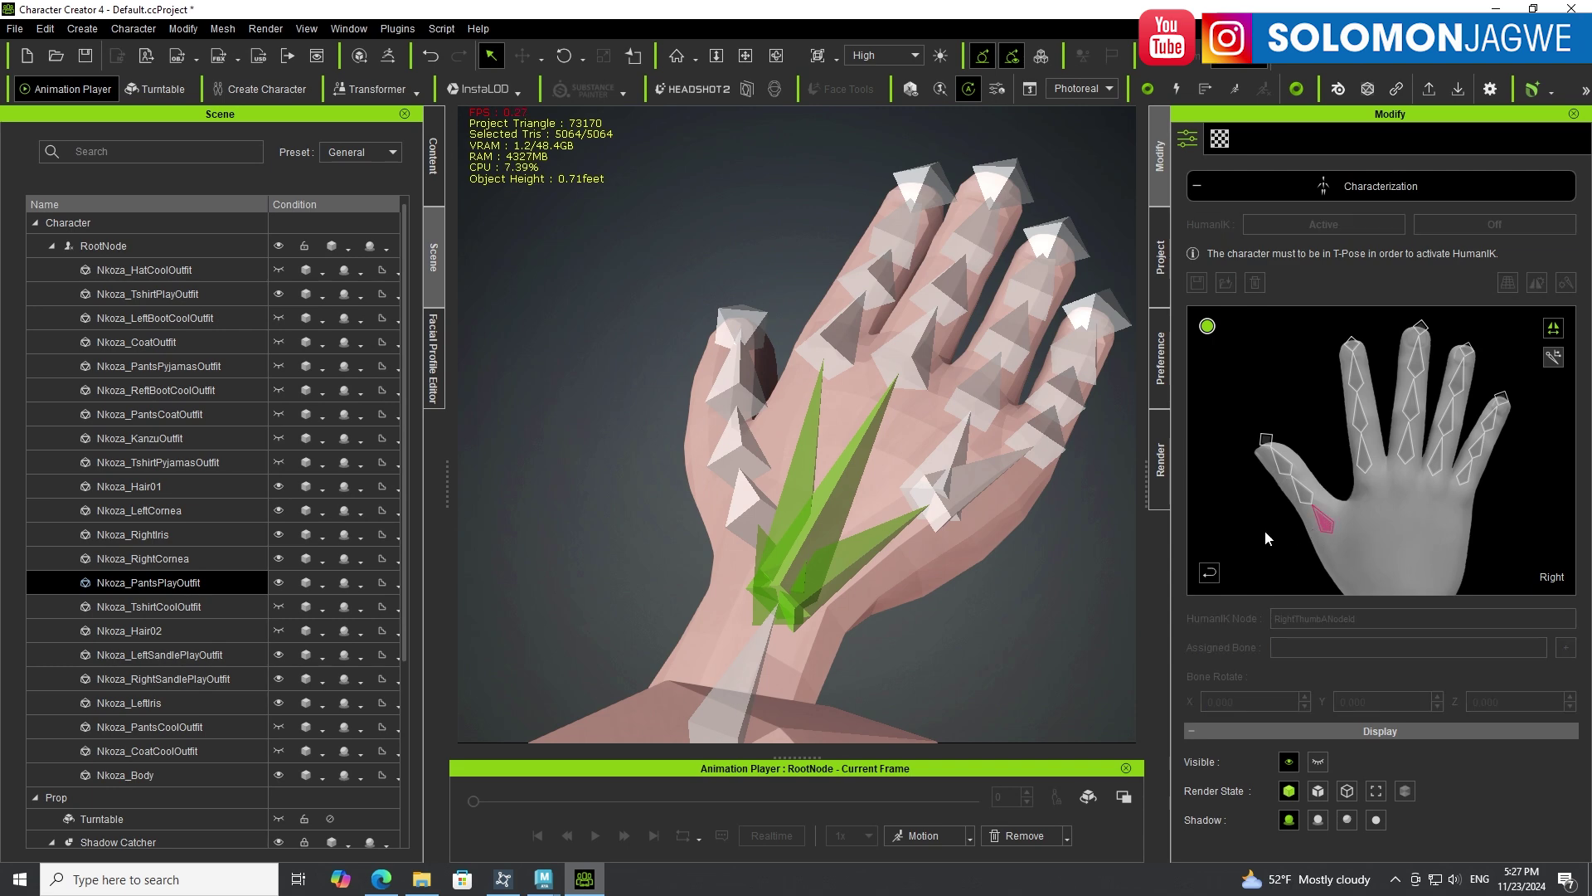
left_click(752, 502)
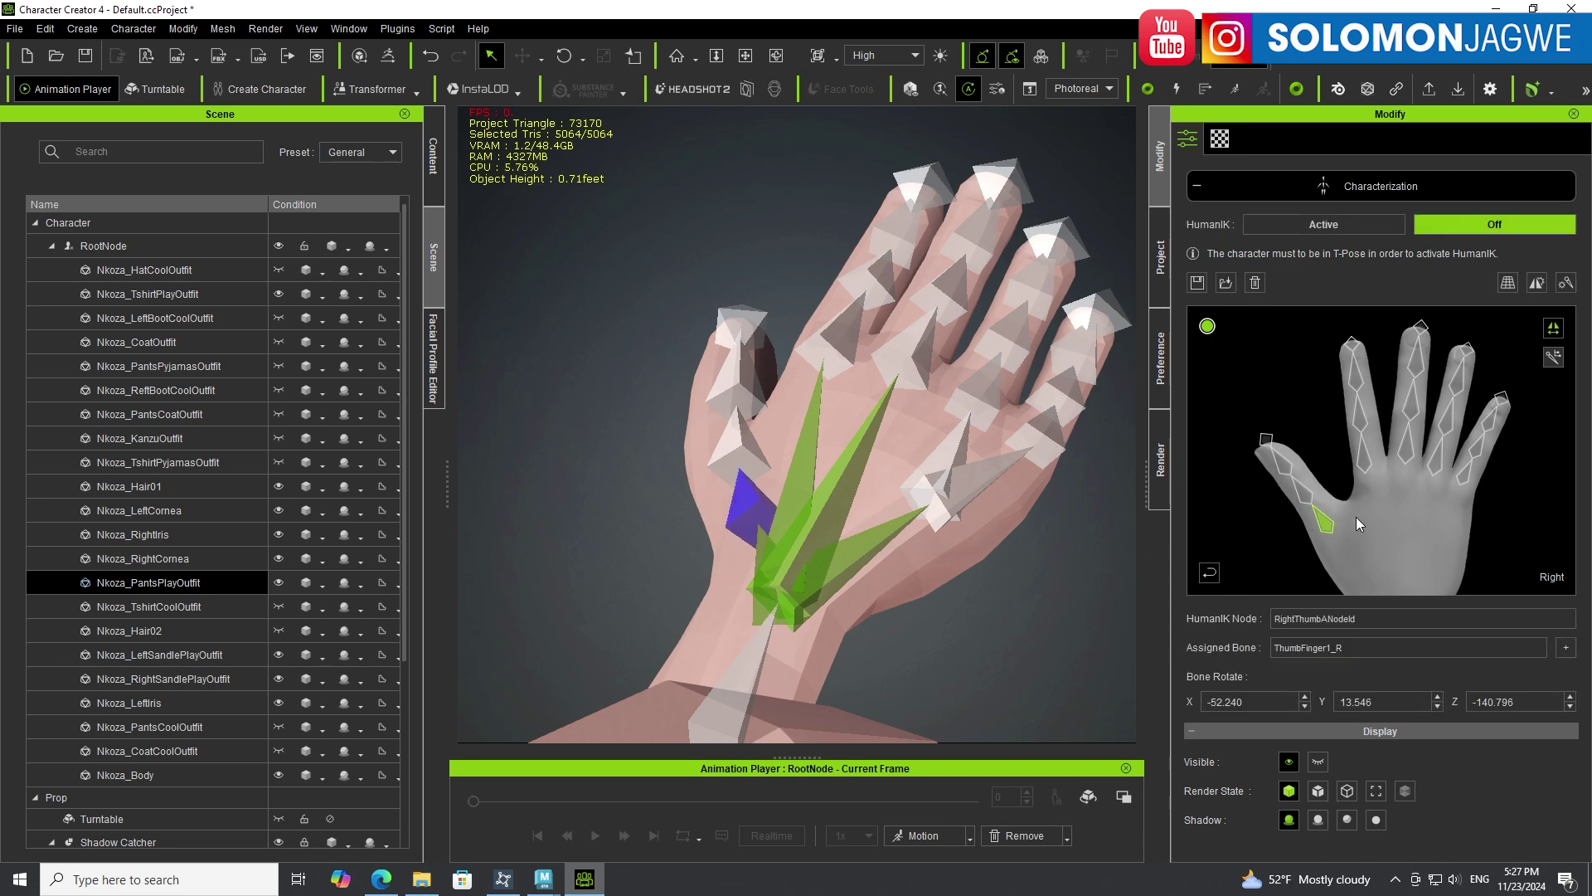
left_click(1303, 493)
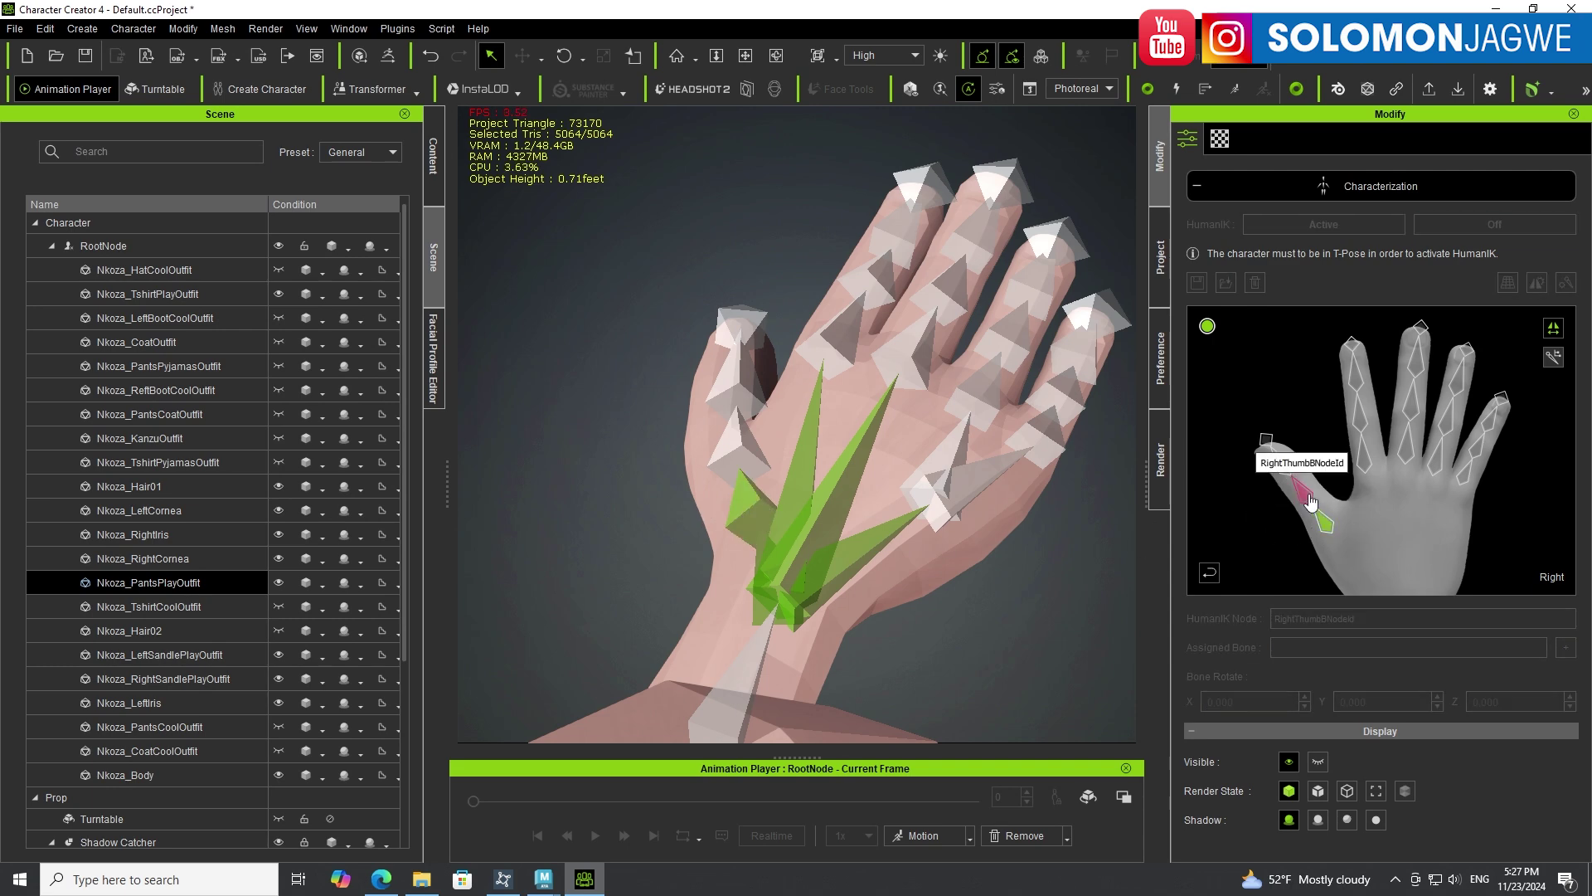
left_click(751, 452)
left_click(1283, 463)
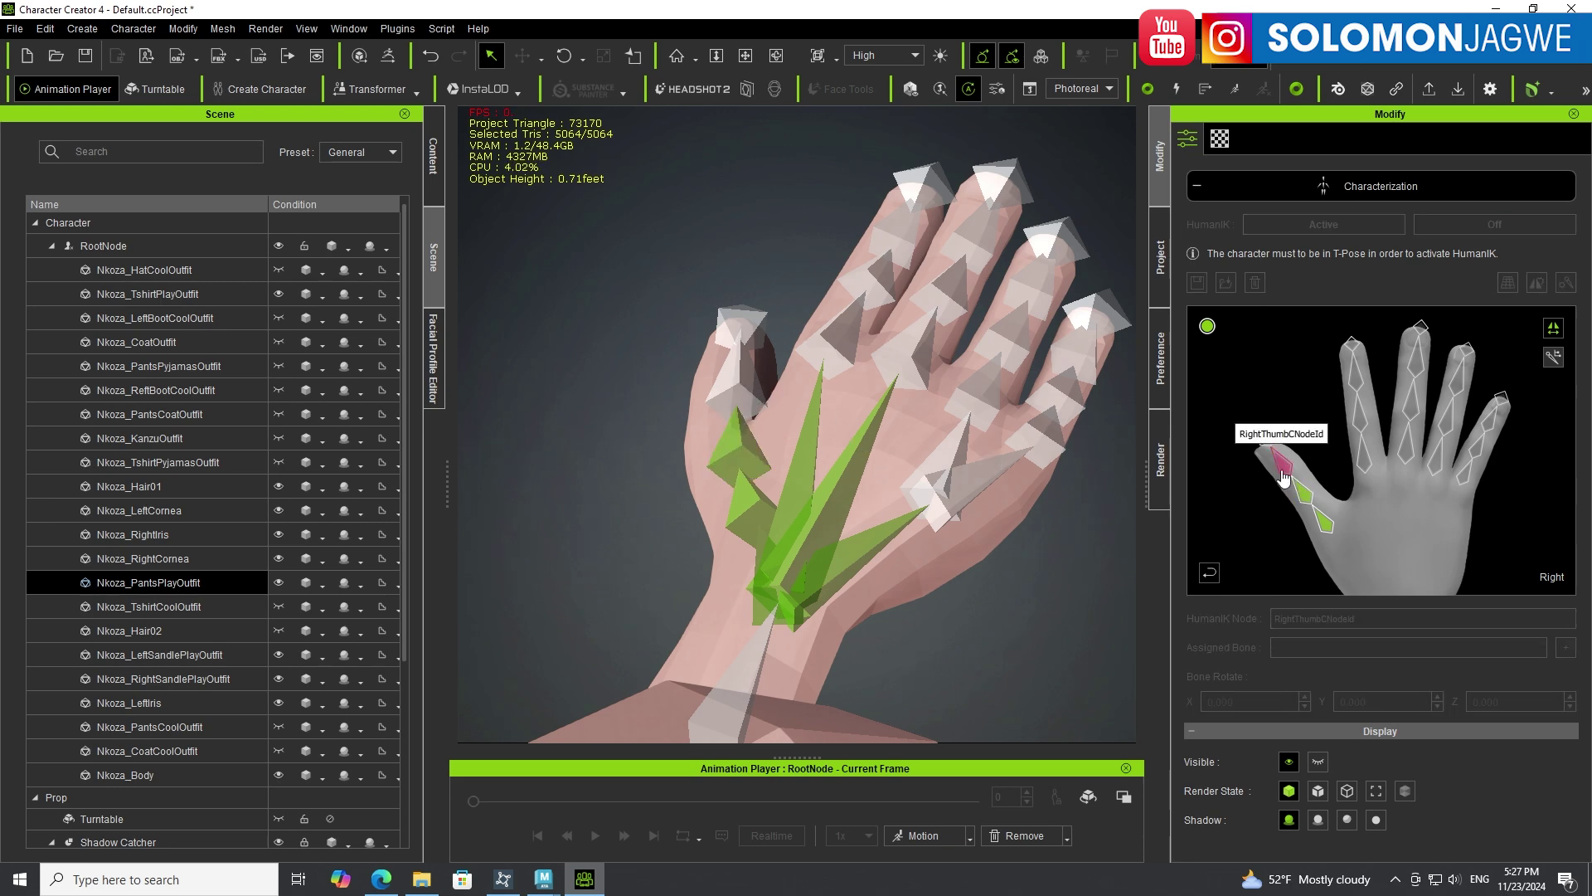
left_click(751, 394)
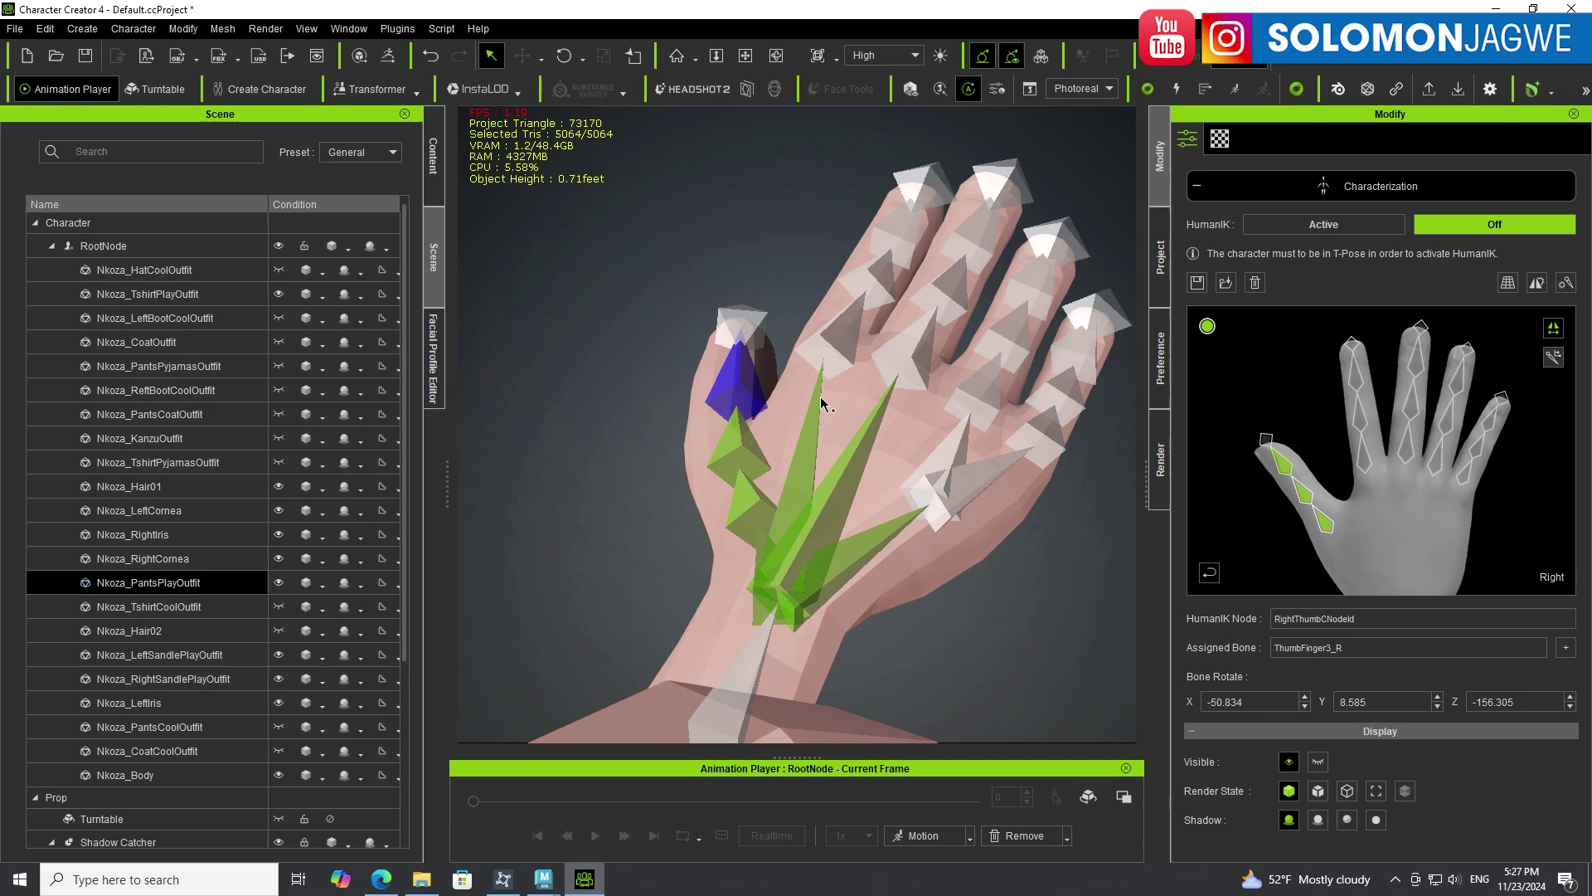
left_click(1265, 441)
left_click(755, 328)
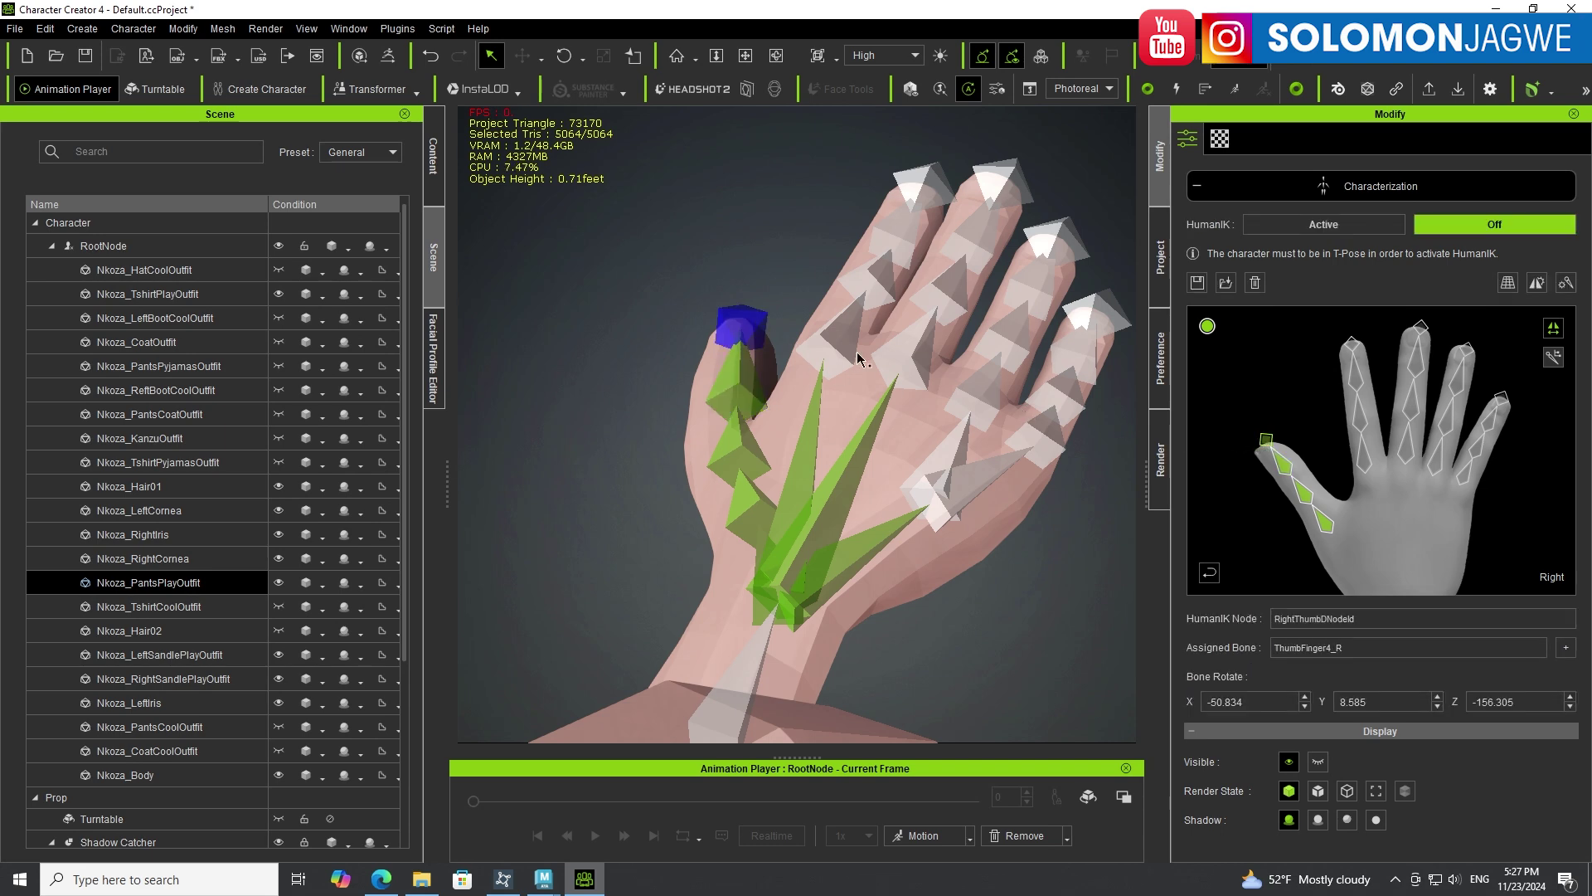
Map the index finger nodes to IndexFinger1_R through IndexFinger4_R.
left_click(1362, 460)
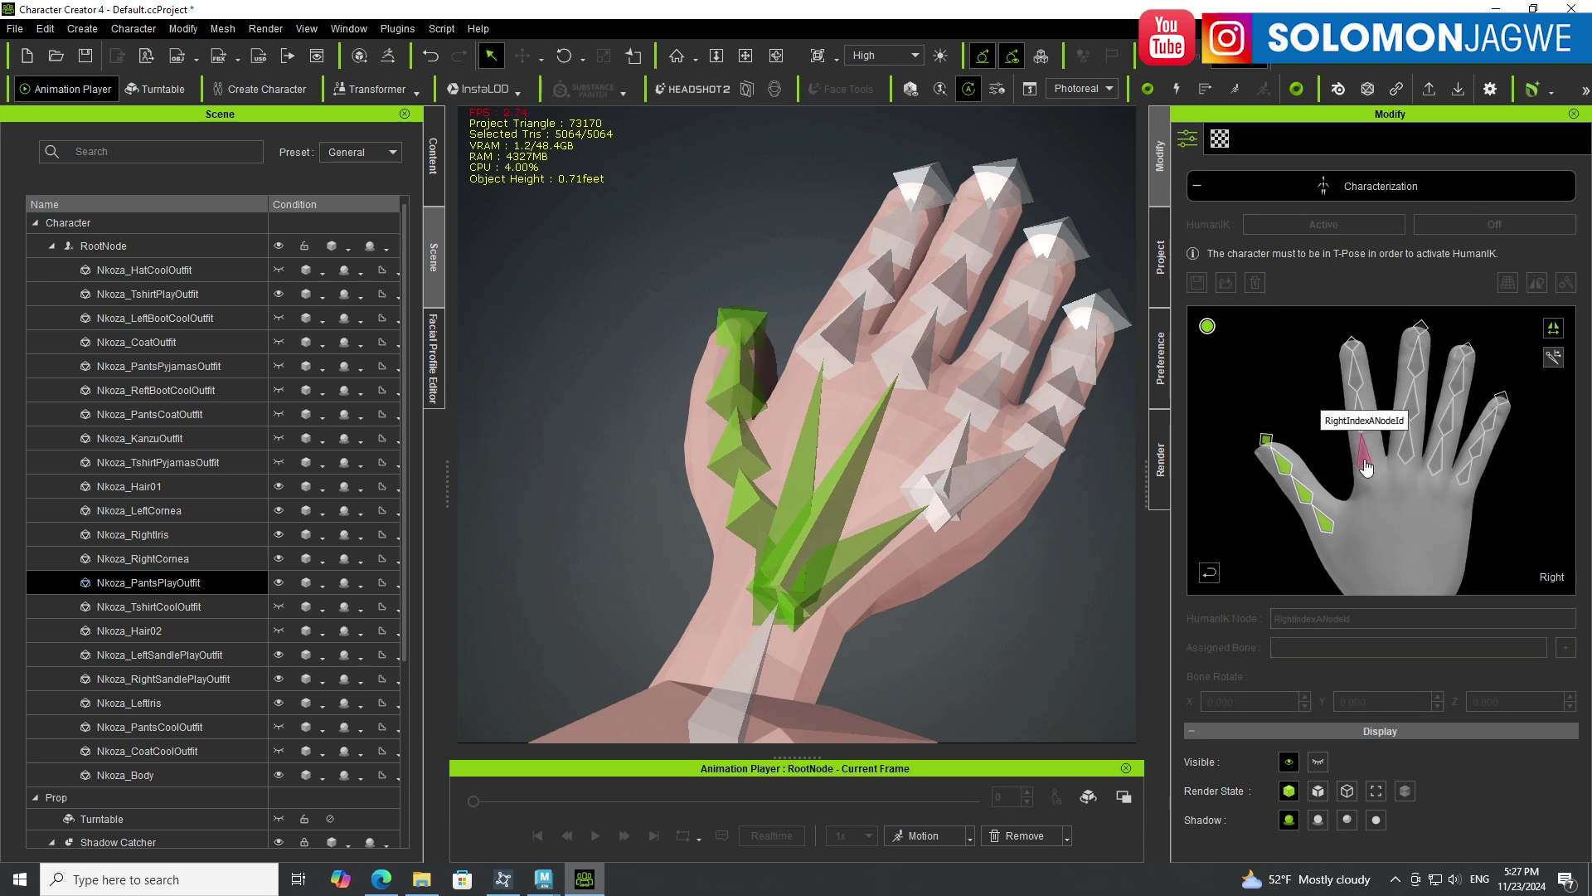
left_click(841, 340)
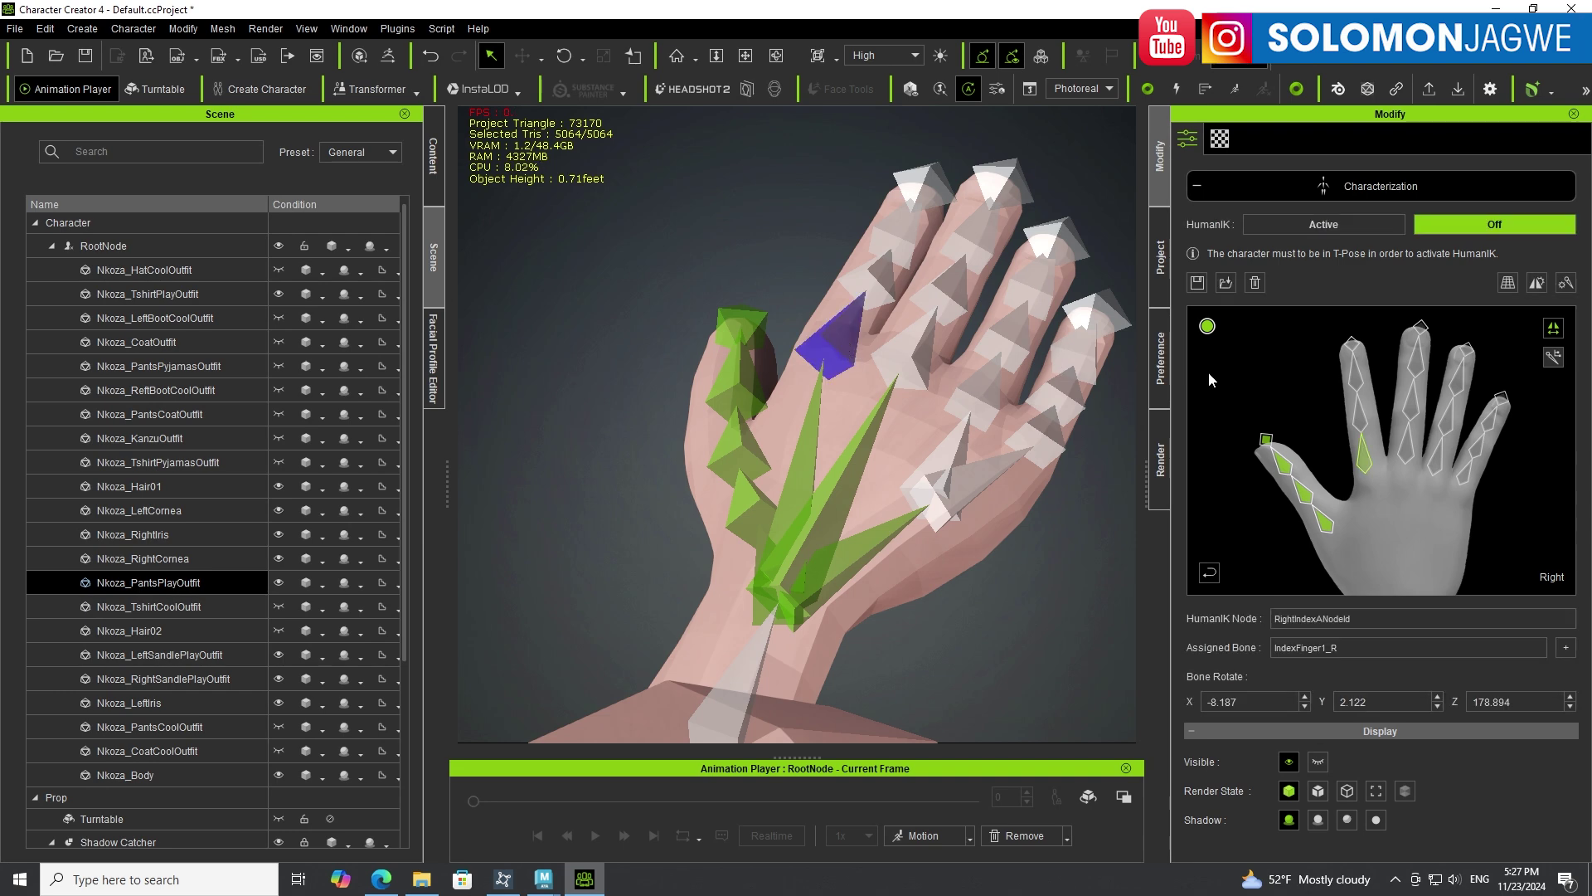
left_click(1364, 419)
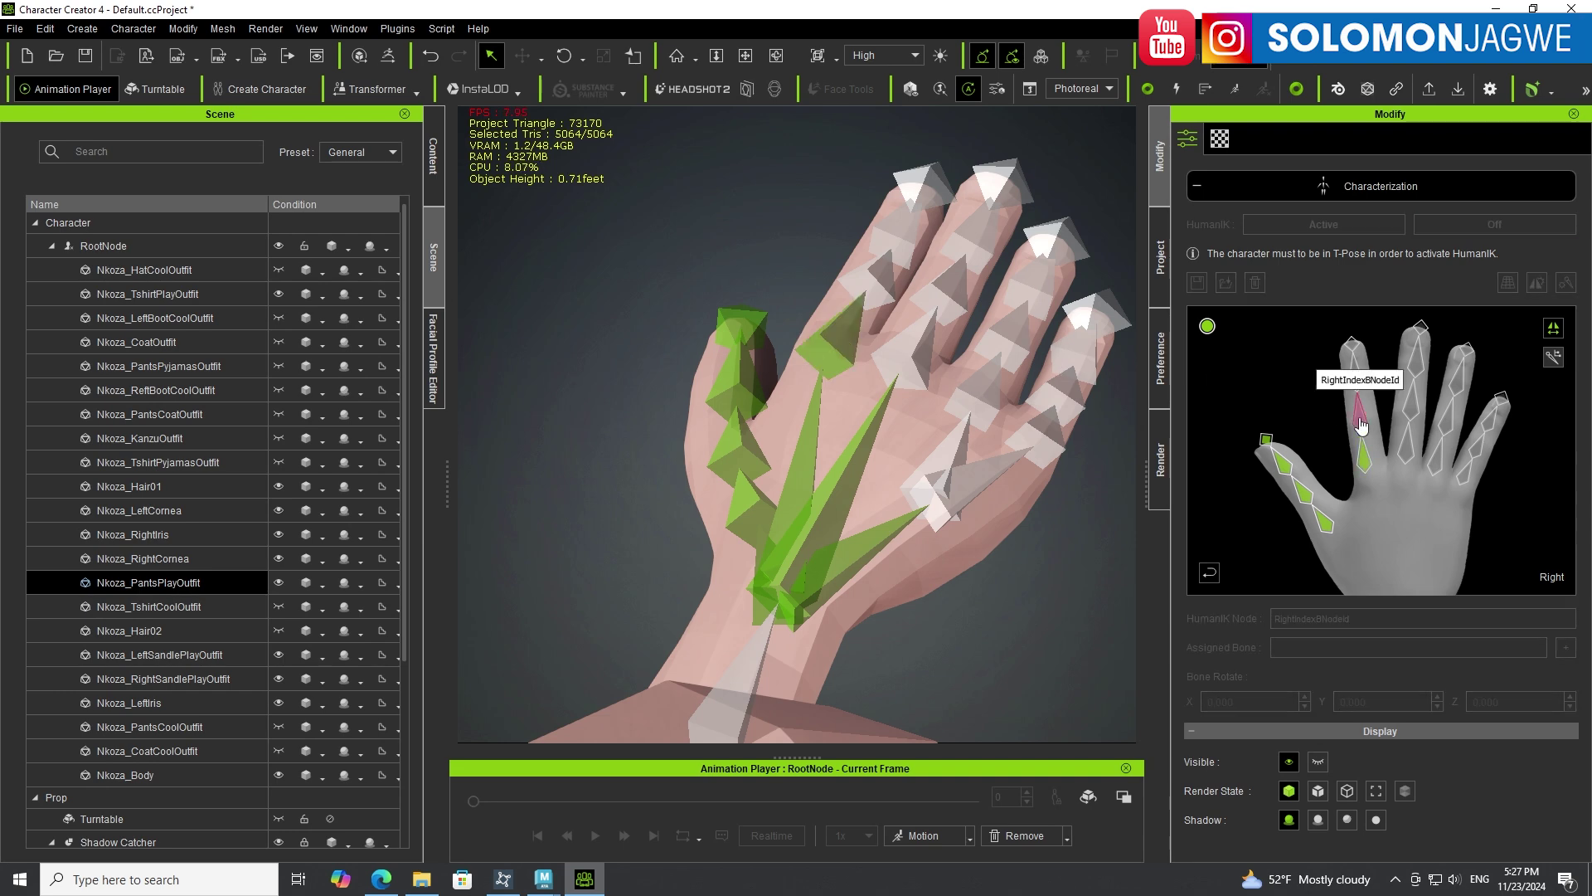
left_click(882, 278)
left_click(1354, 372)
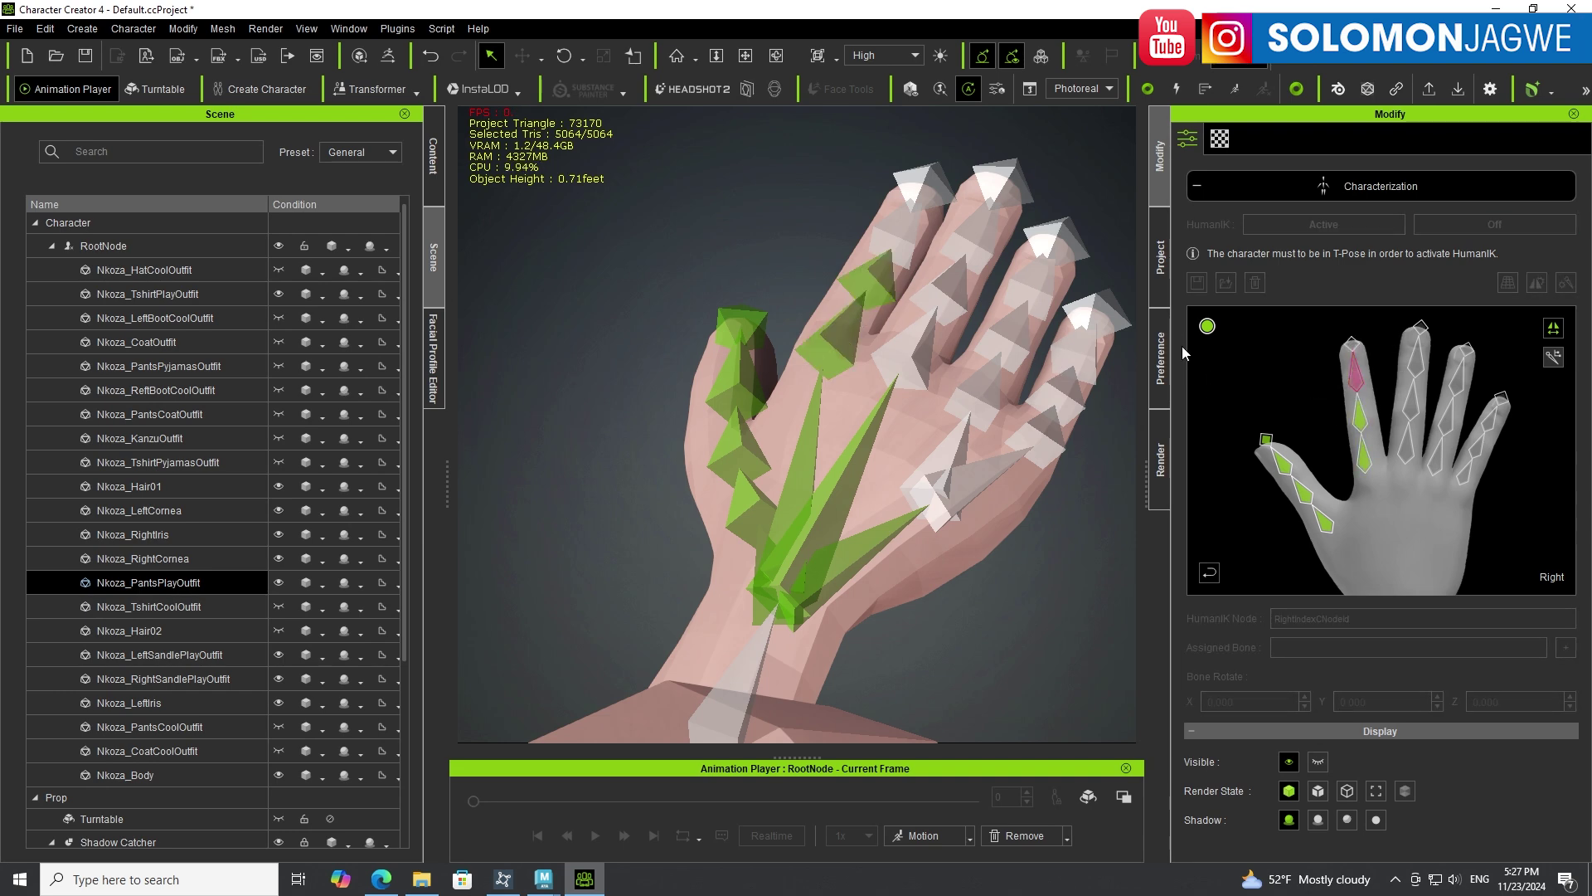
left_click(910, 239)
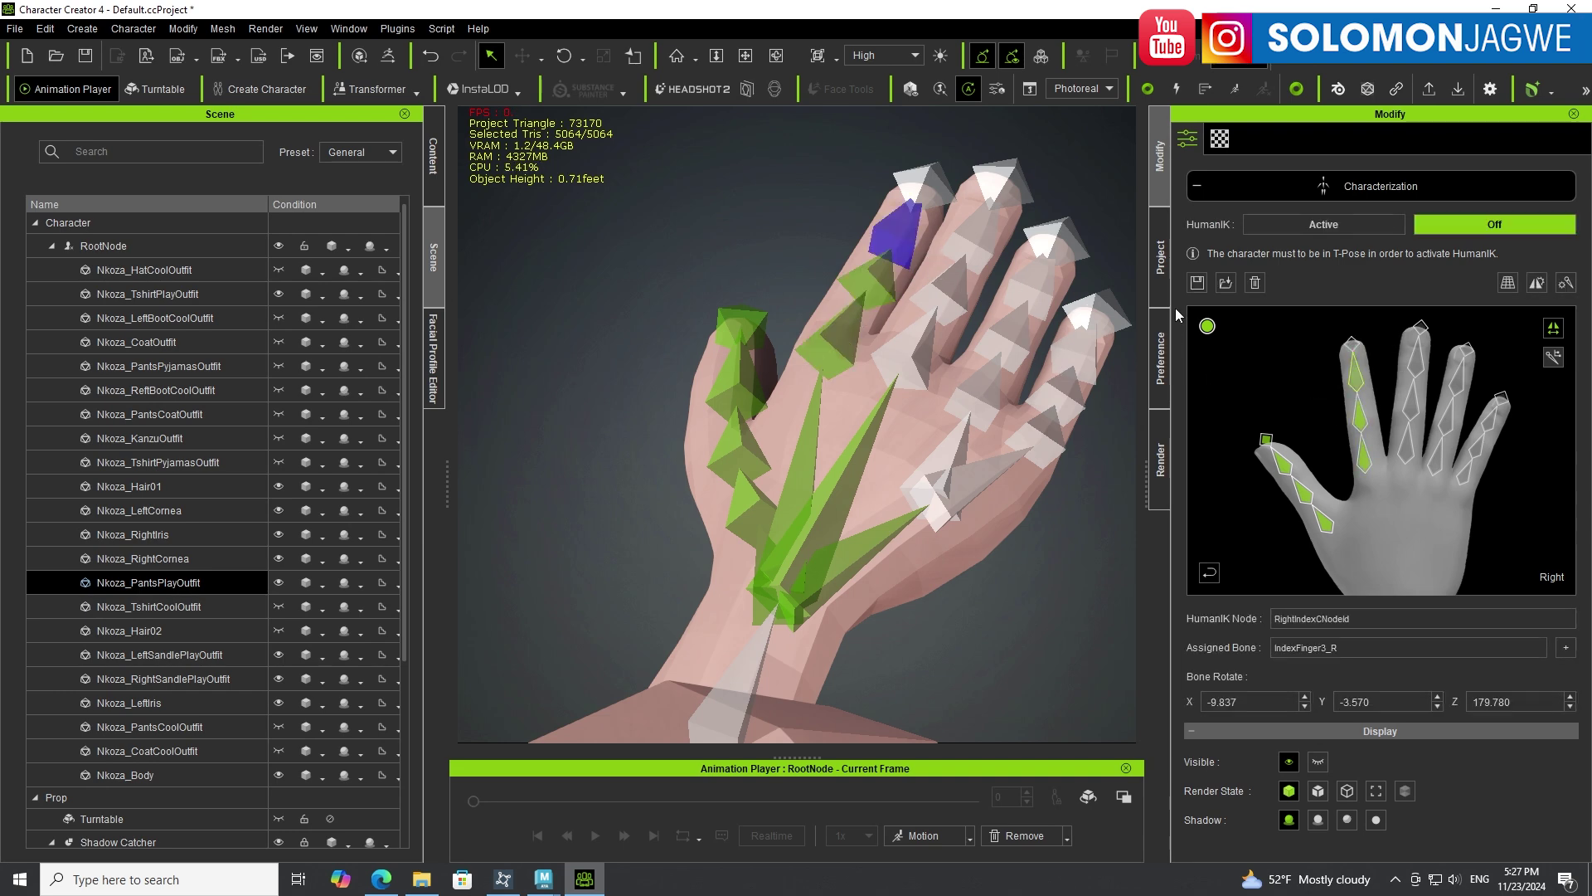
left_click(1352, 347)
left_click(929, 184)
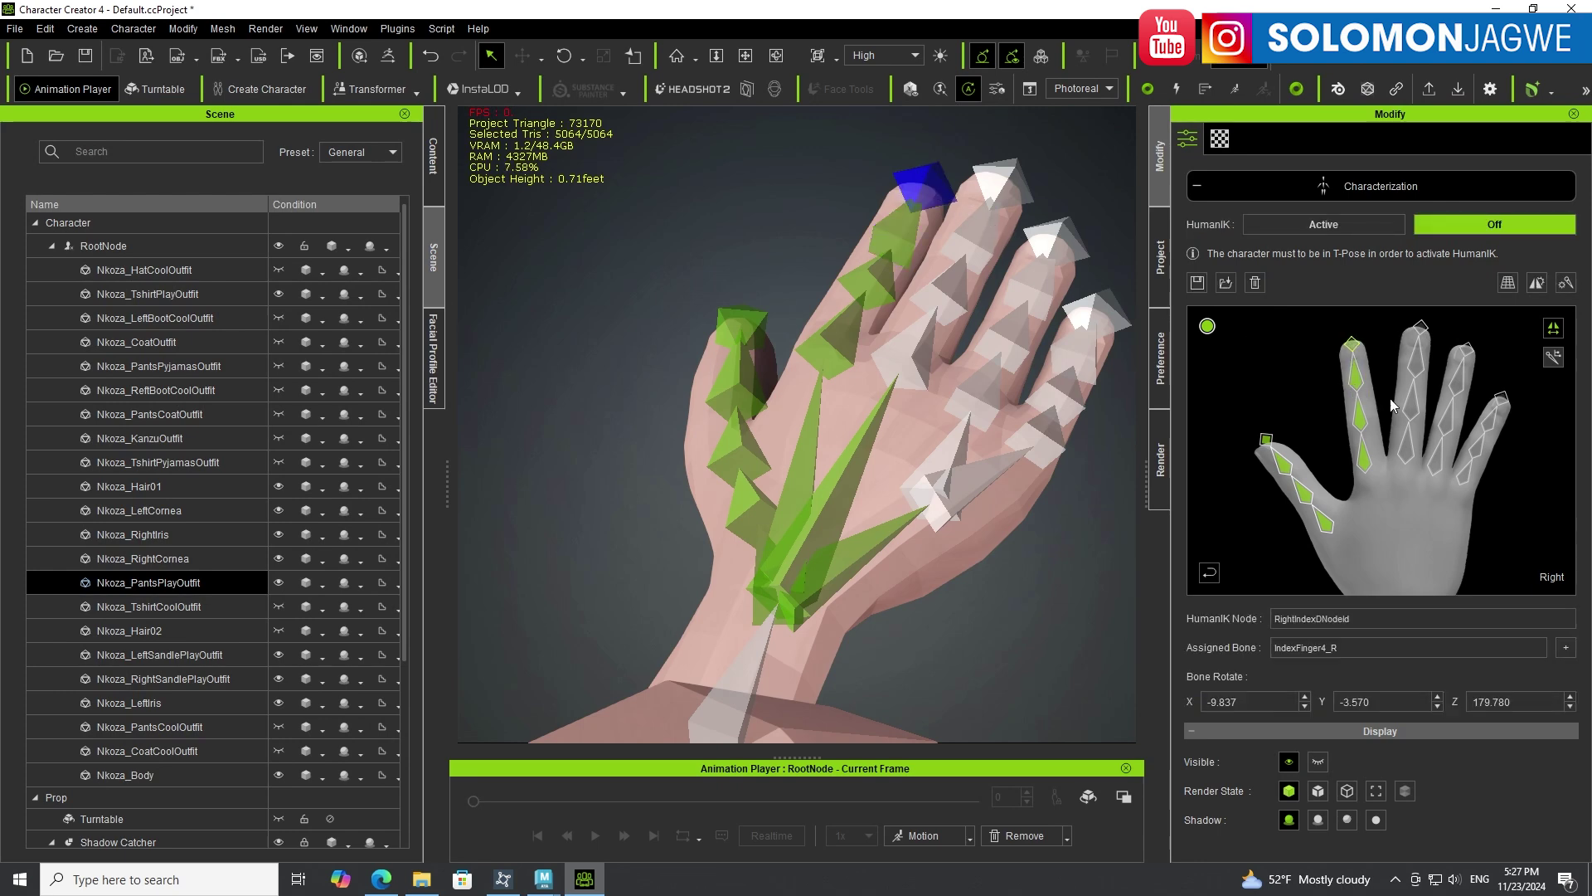
Map the middle finger joints, assigning MiddleFinger2_R, MiddleFinger3_R and MiddleFinger4_R.
left_click(1407, 450)
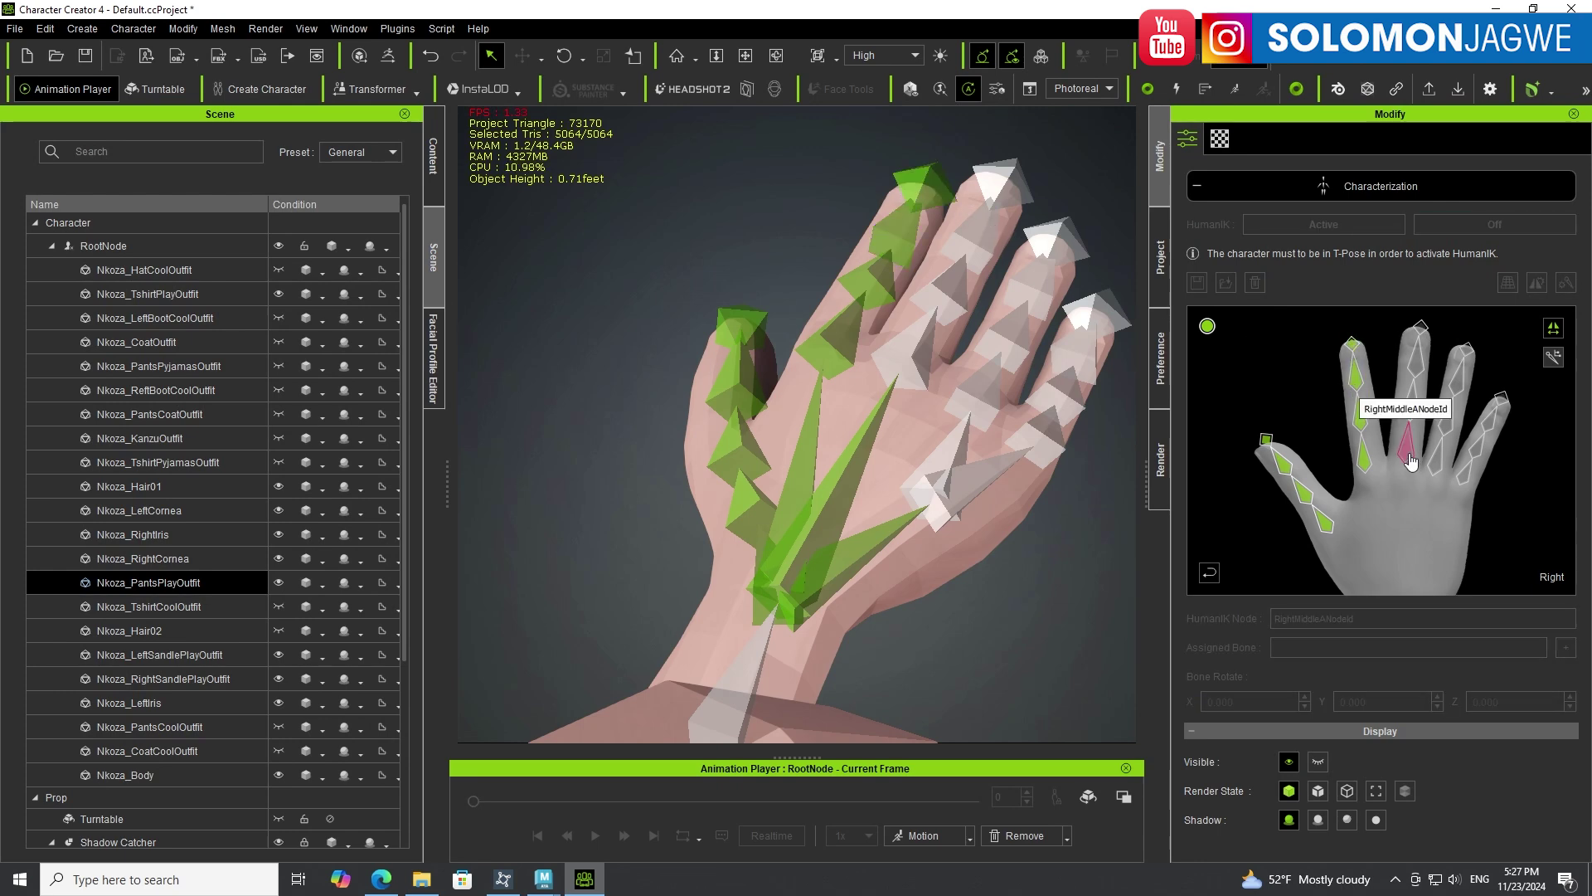
left_click(912, 355)
left_click(1411, 402)
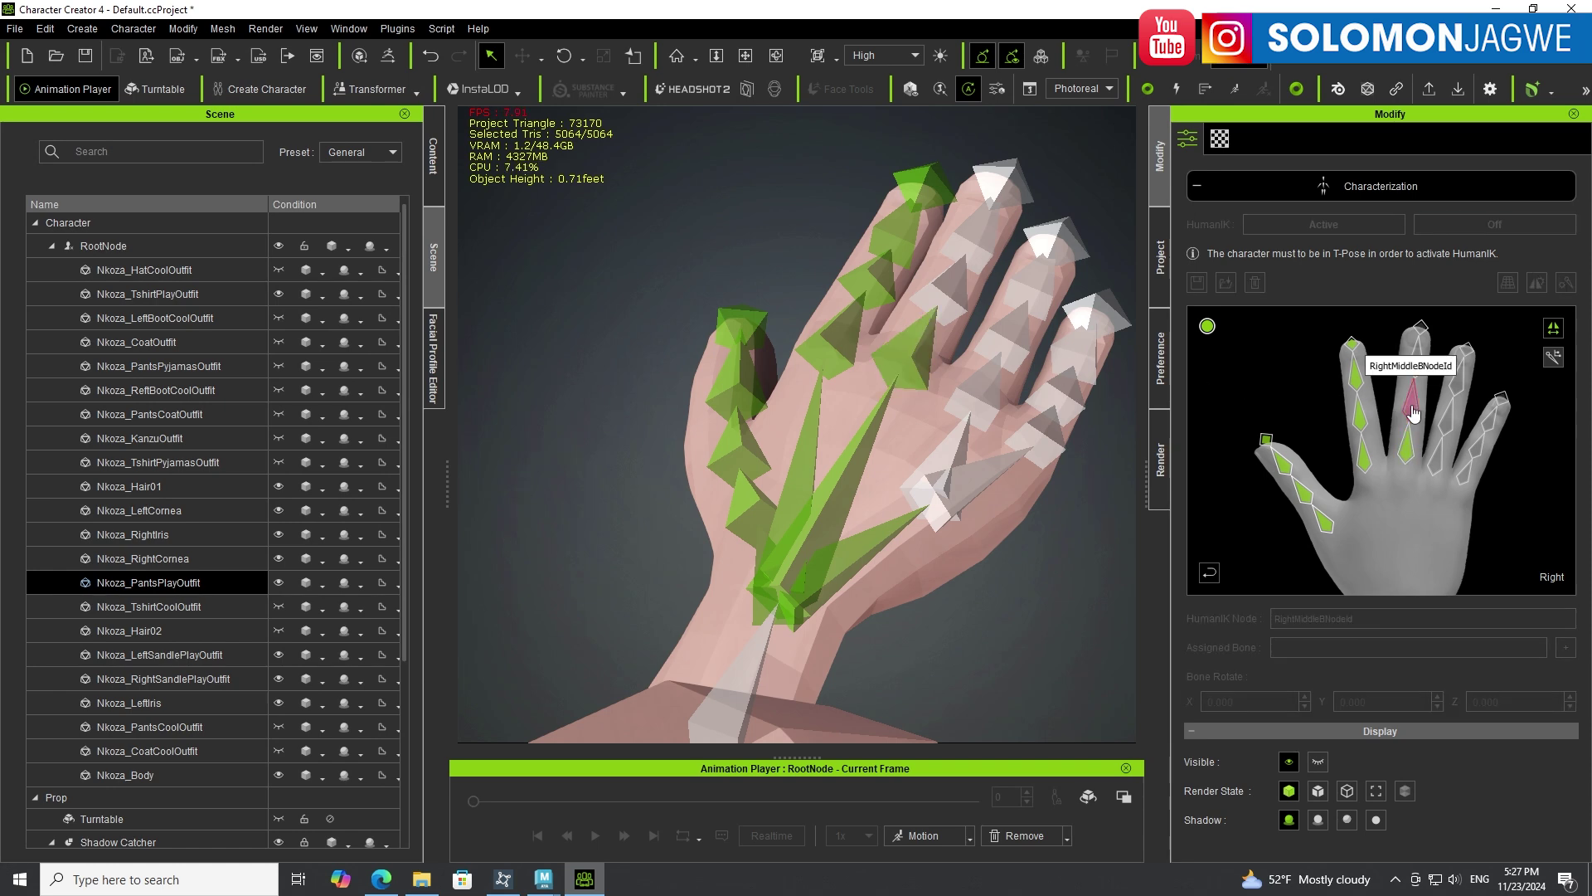
left_click(950, 295)
left_click(1416, 358)
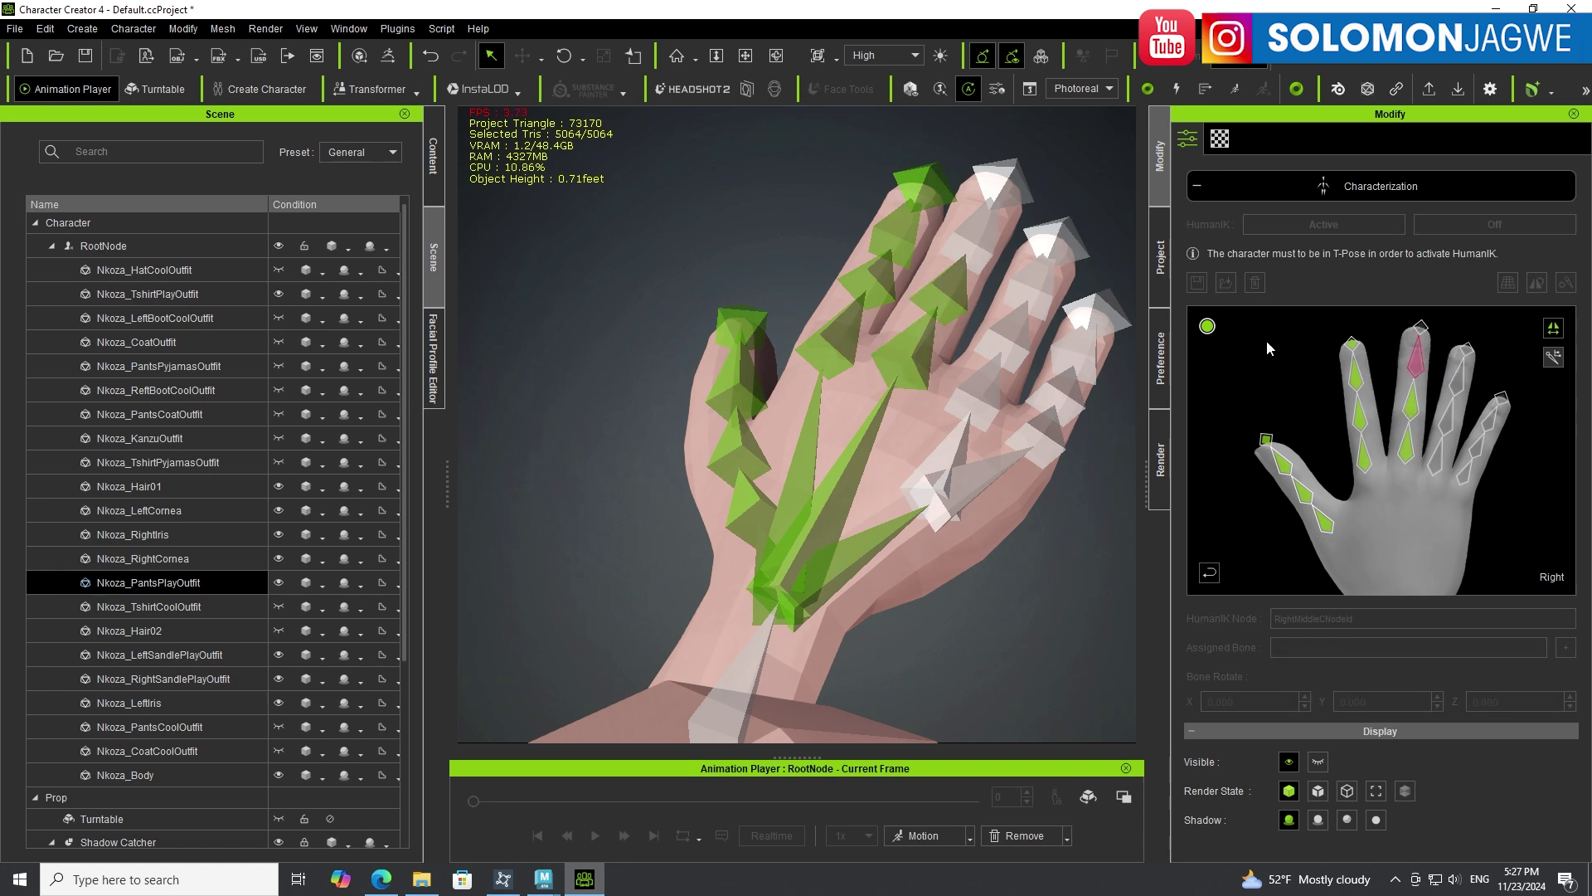
left_click(972, 241)
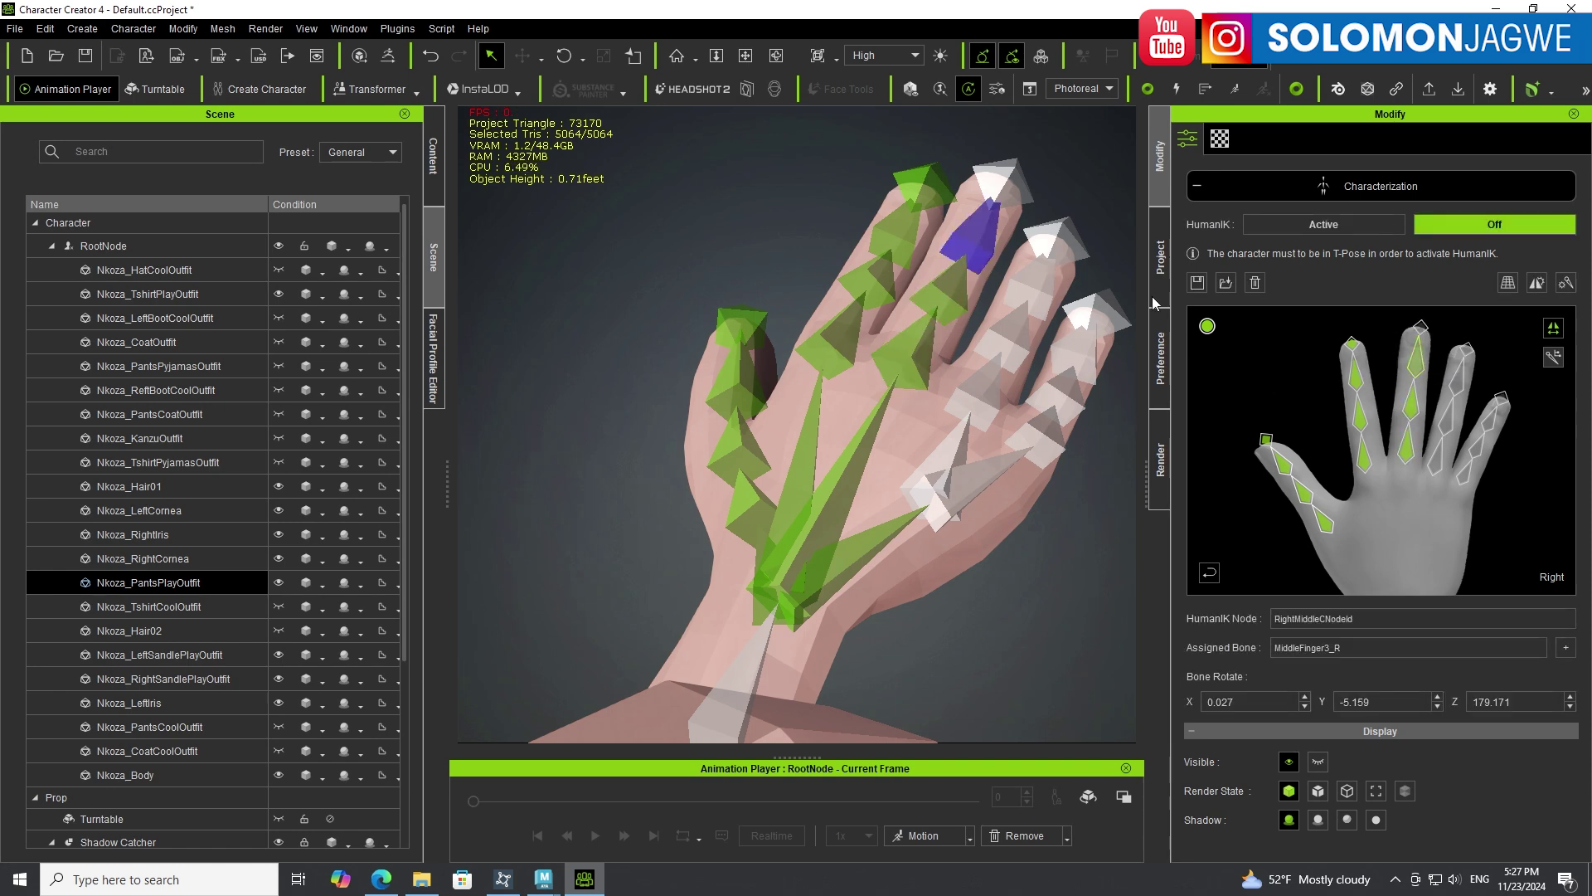
left_click(1420, 327)
left_click(1011, 179)
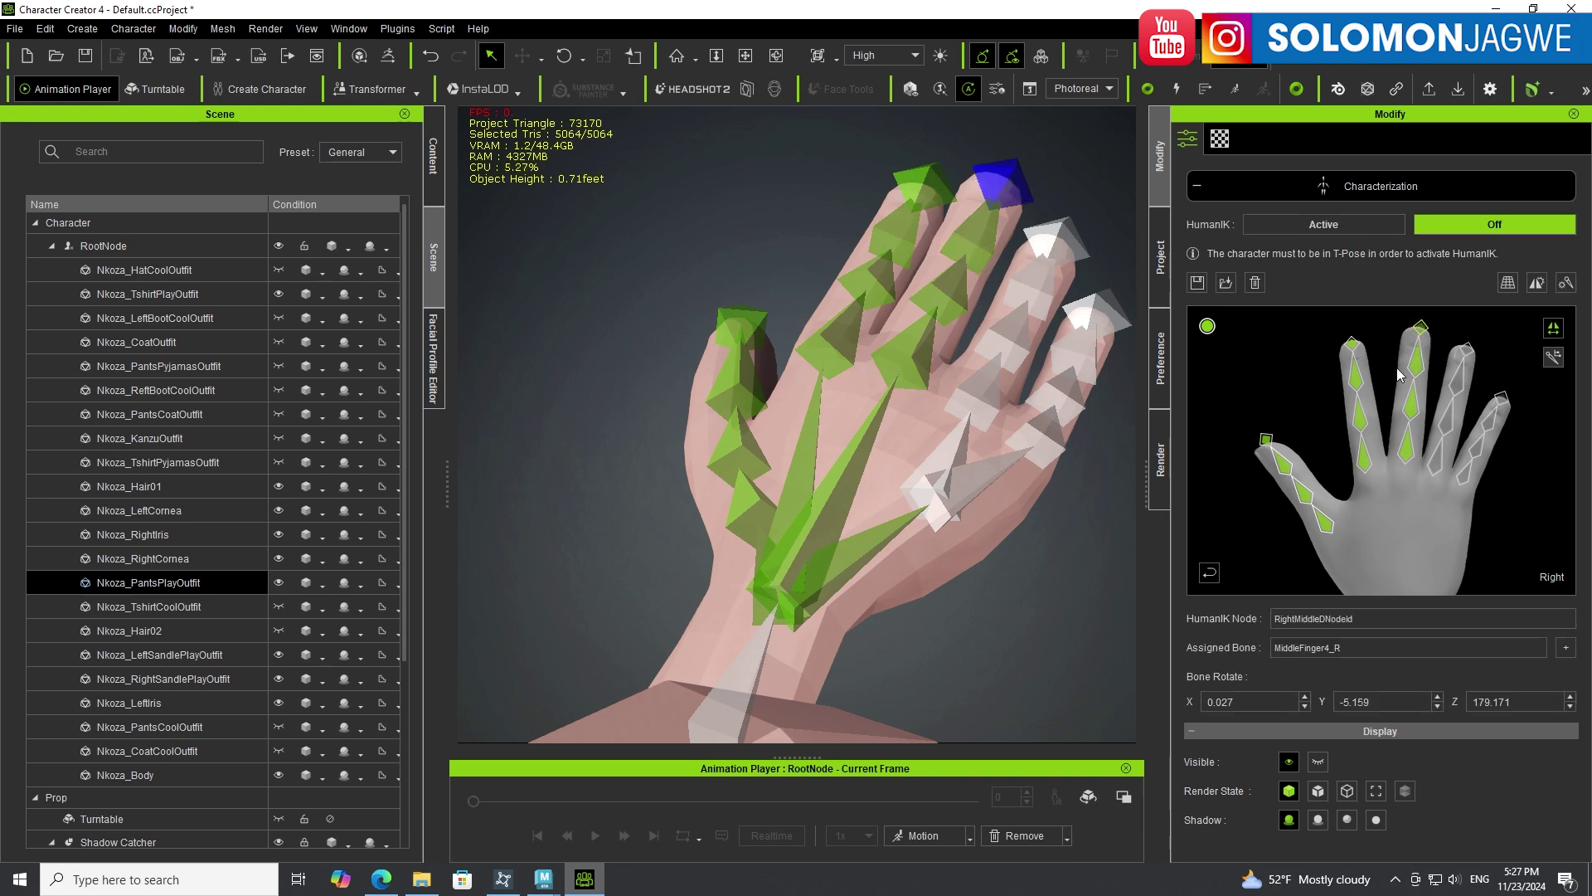
Map the ring finger joints to RingFinger2_R, RingFinger3_R and RingFinger4_R.
left_click(1439, 472)
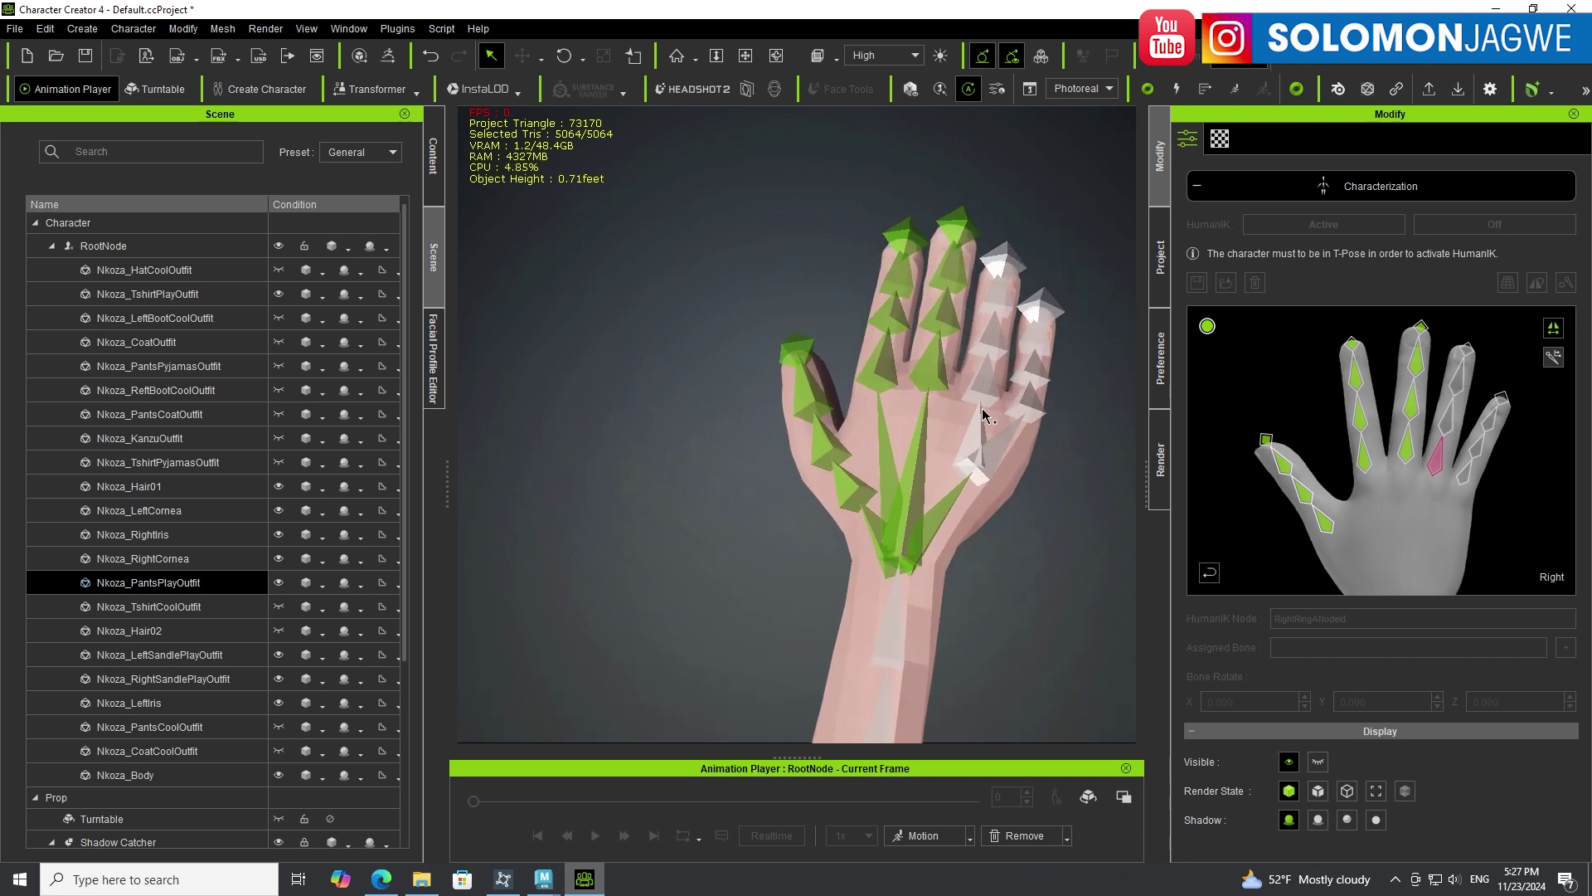
left_click(1447, 418)
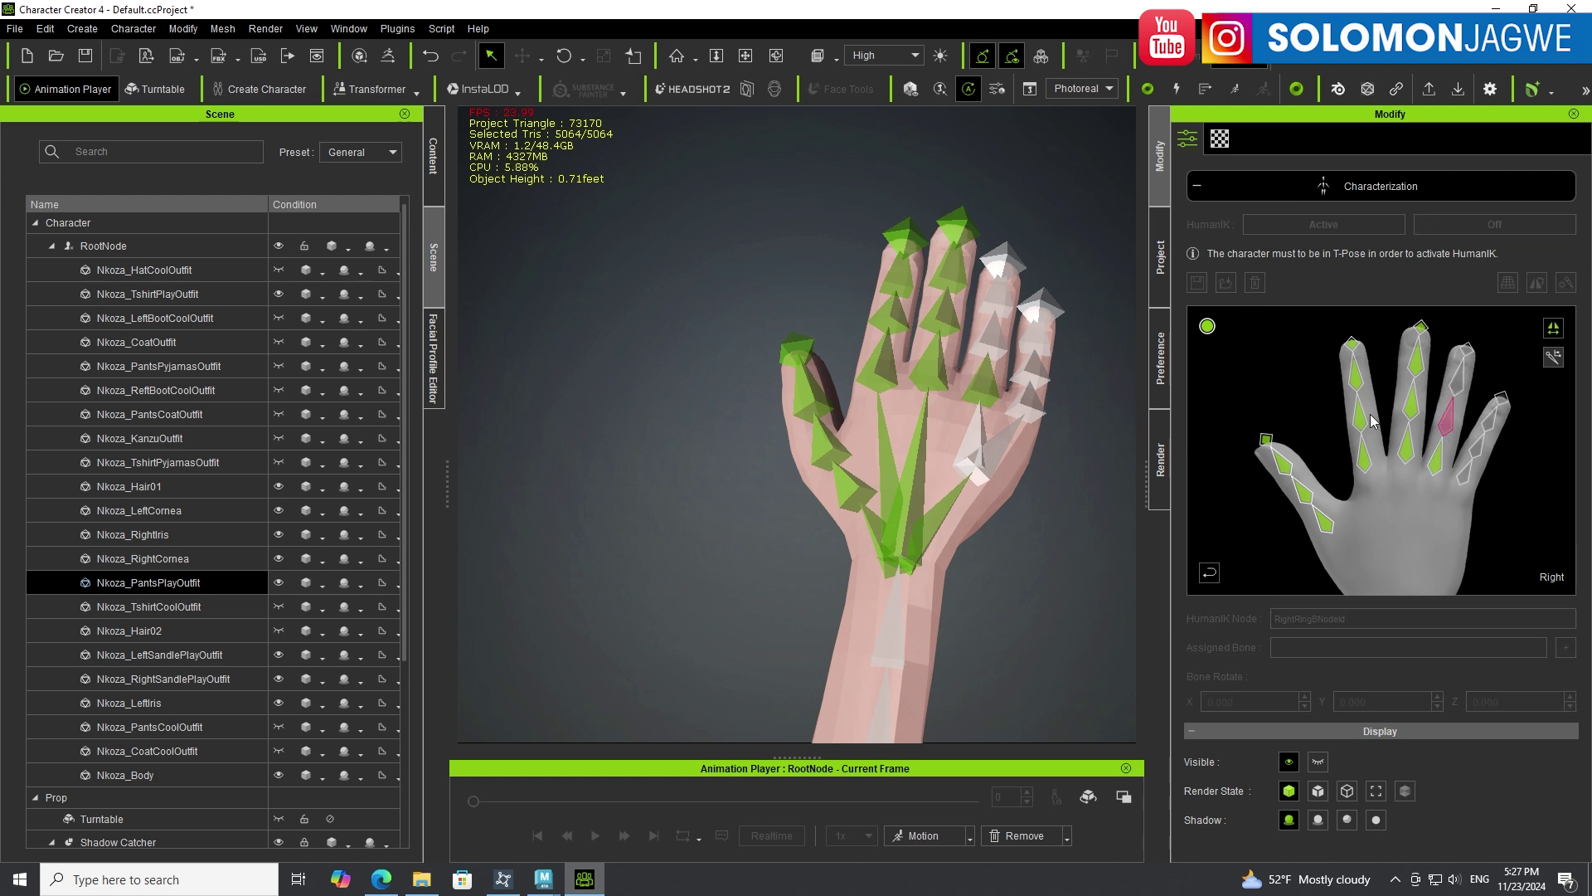
left_click(1000, 354)
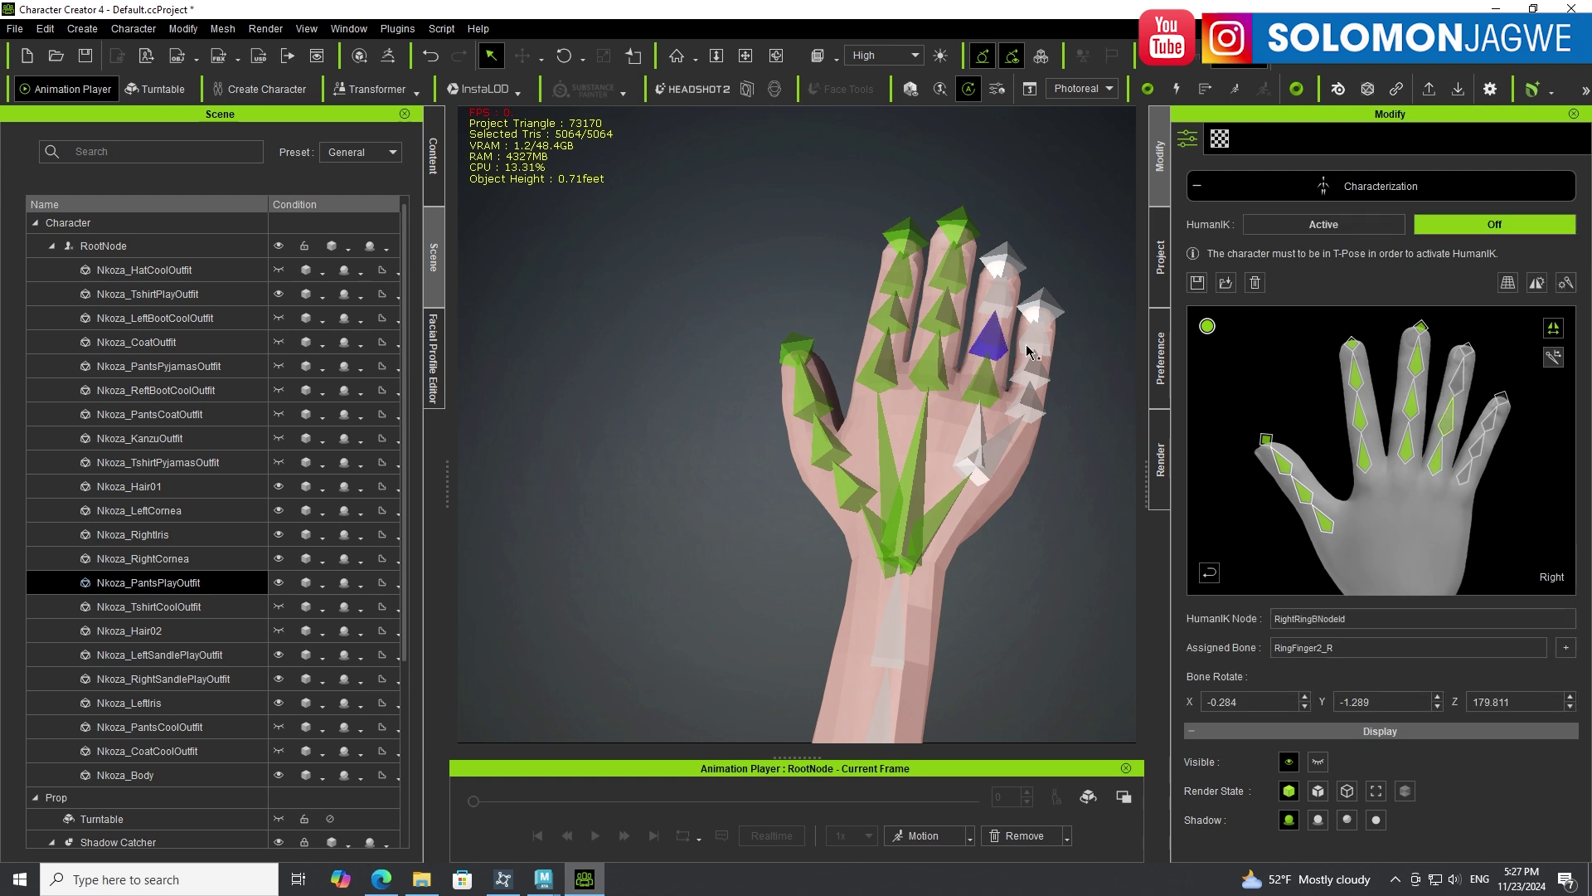
left_click(1459, 384)
left_click(1002, 295)
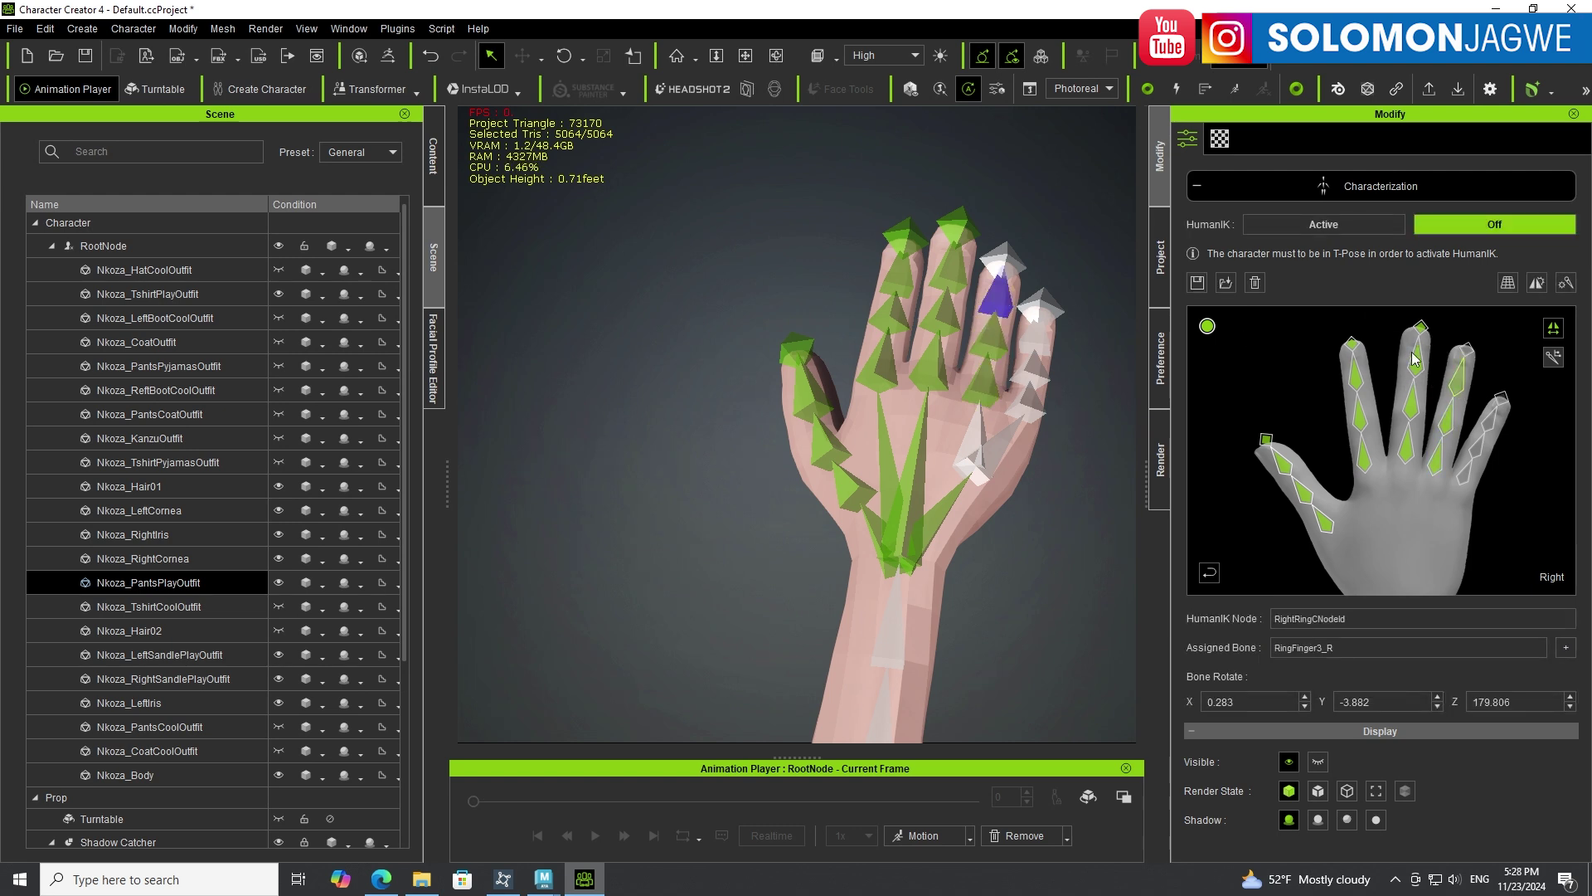
left_click(1469, 353)
left_click(1002, 261)
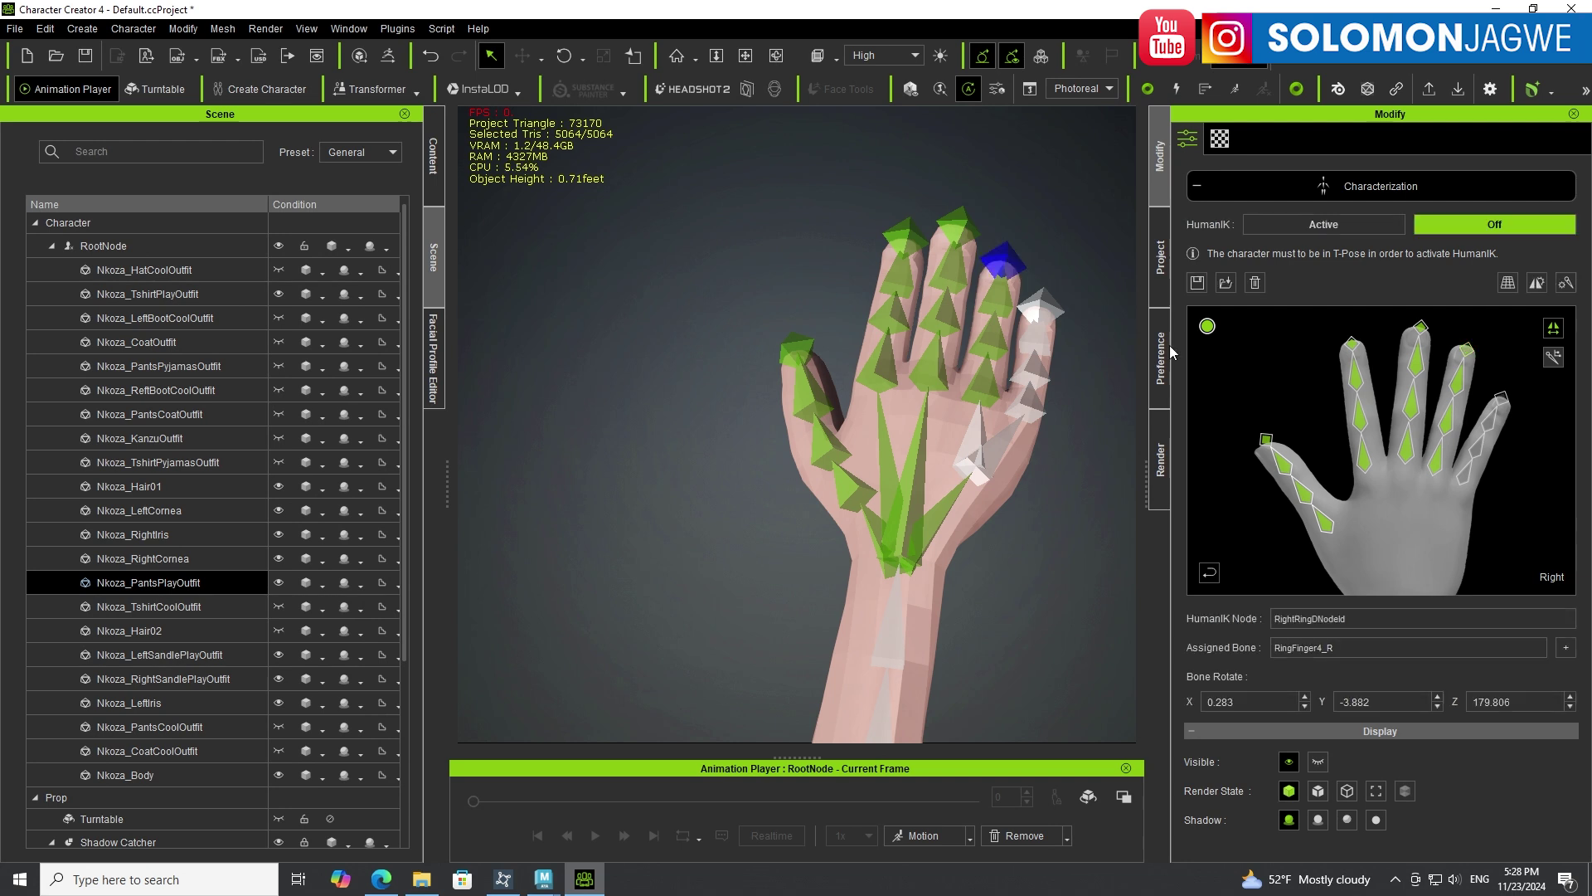
Map the pinky nodes to PinkyFinger1_R through PinkyFinger4_R, then return to the body map.
left_click(1465, 471)
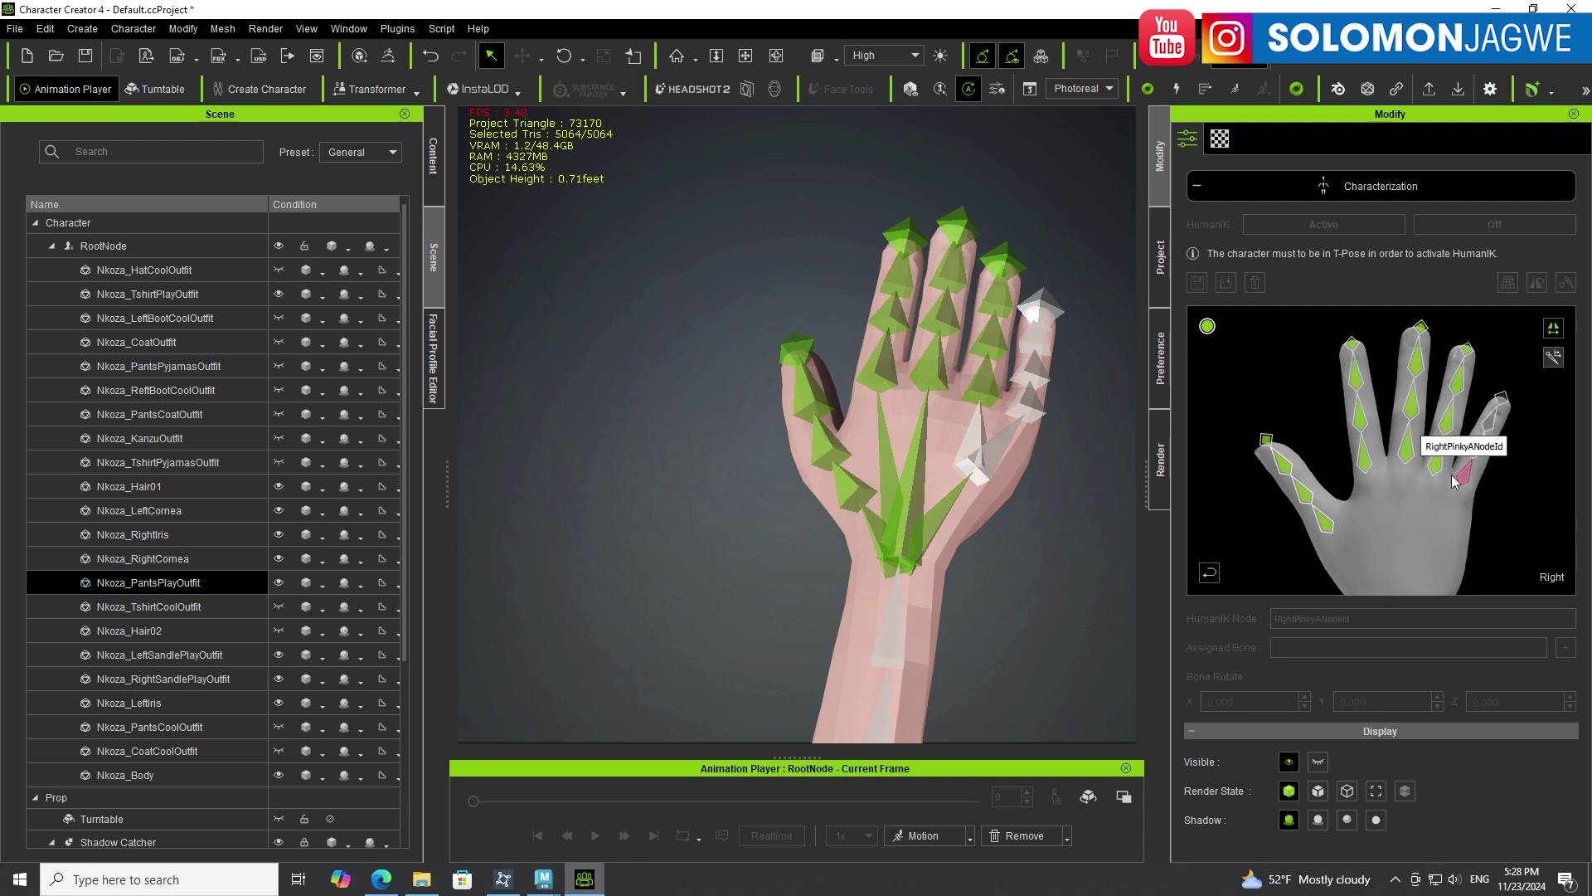
left_click(1041, 426)
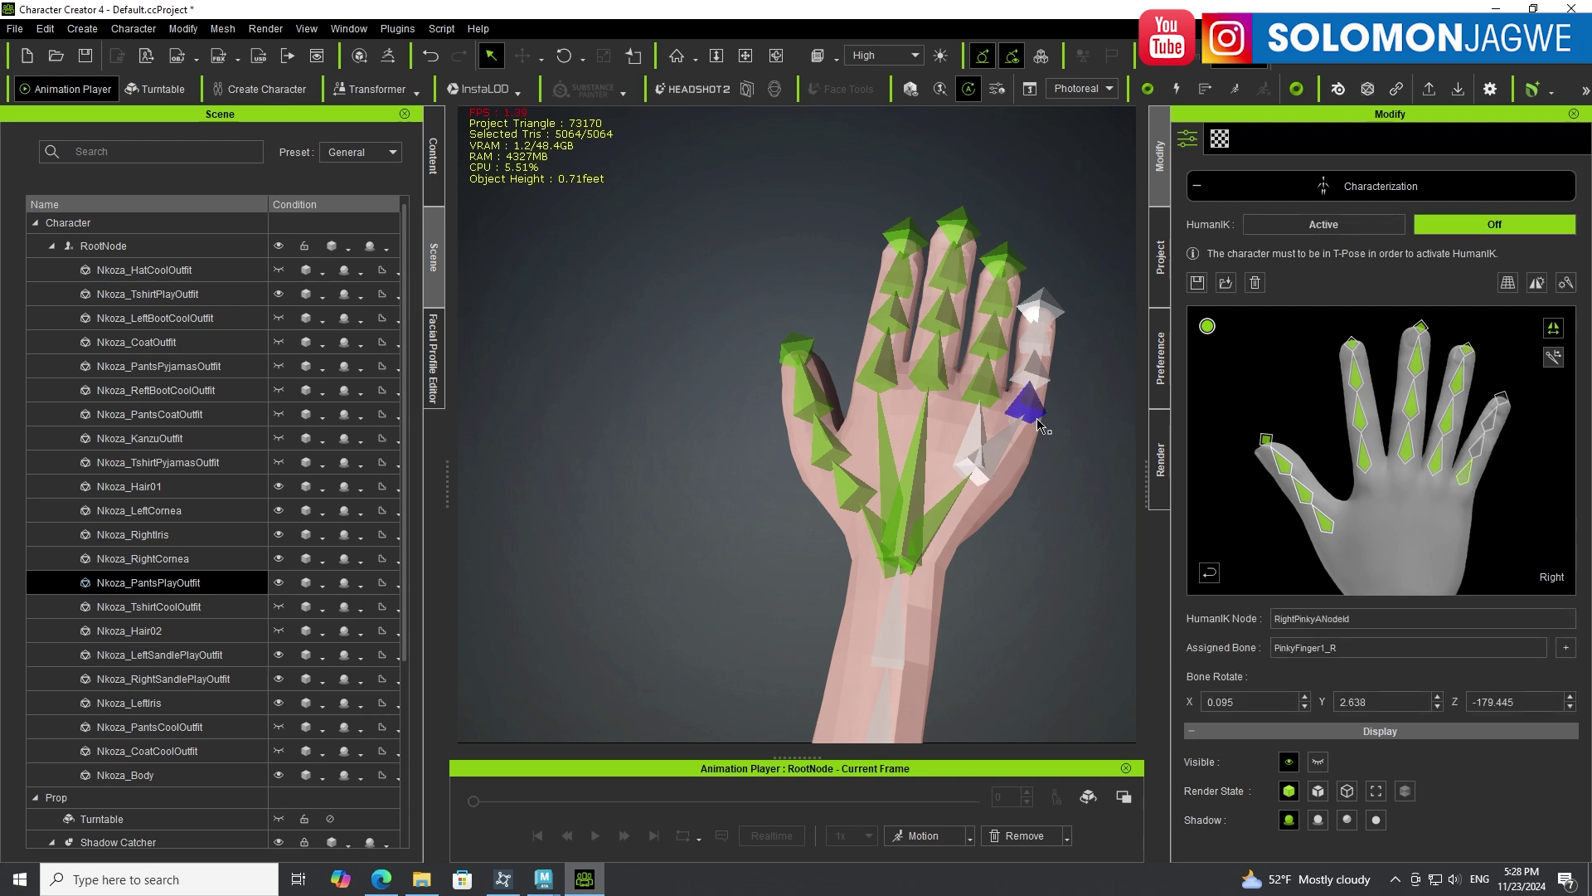
left_click(1478, 454)
left_click(1042, 371)
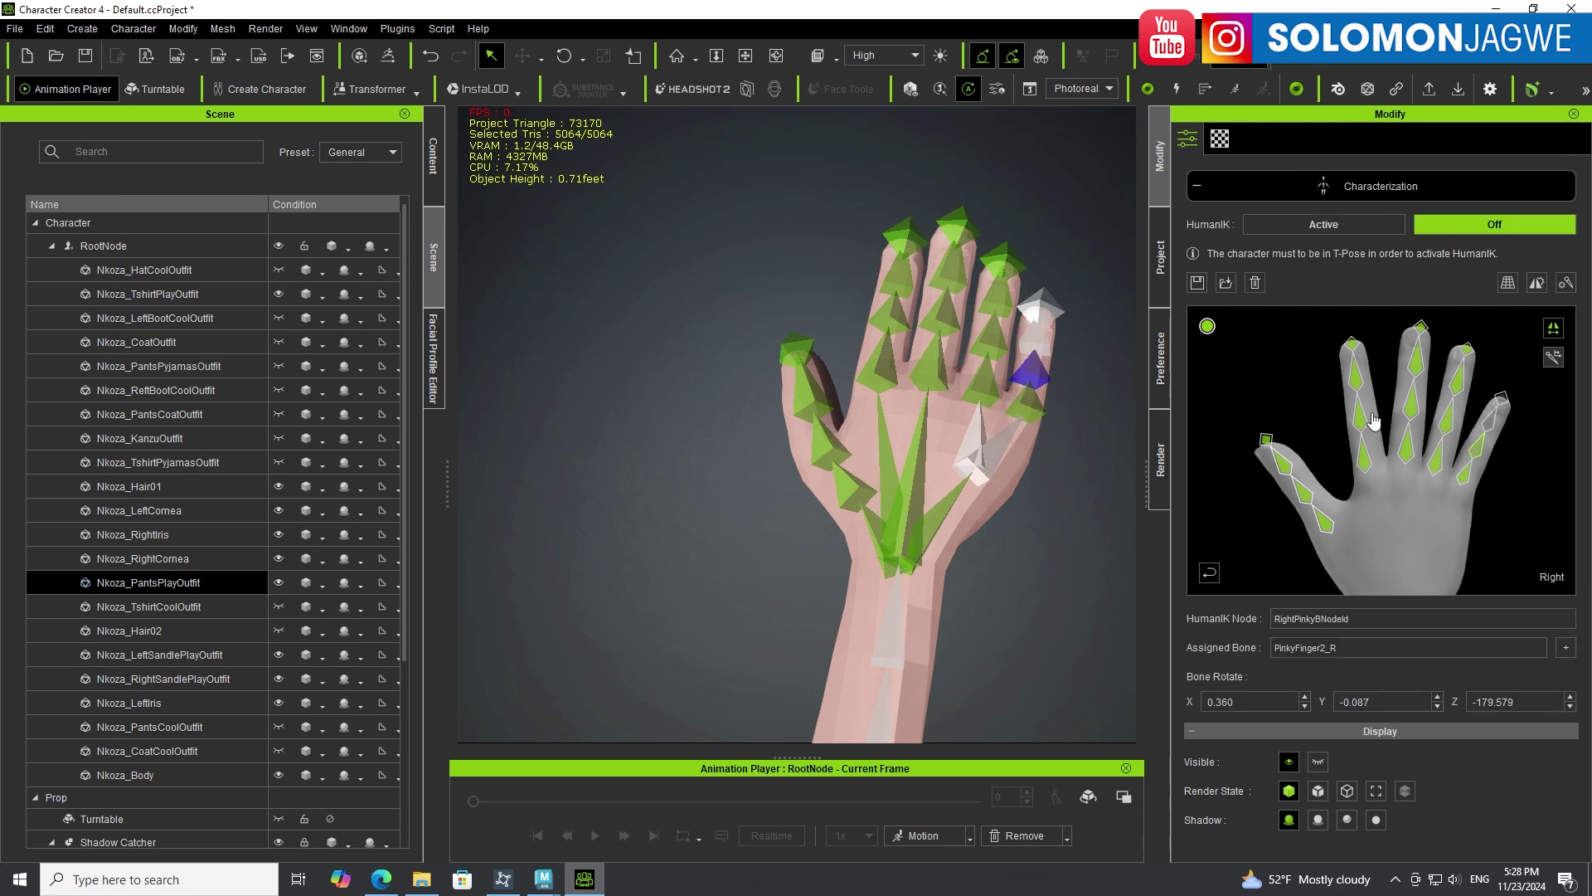
left_click(1489, 416)
left_click(1044, 346)
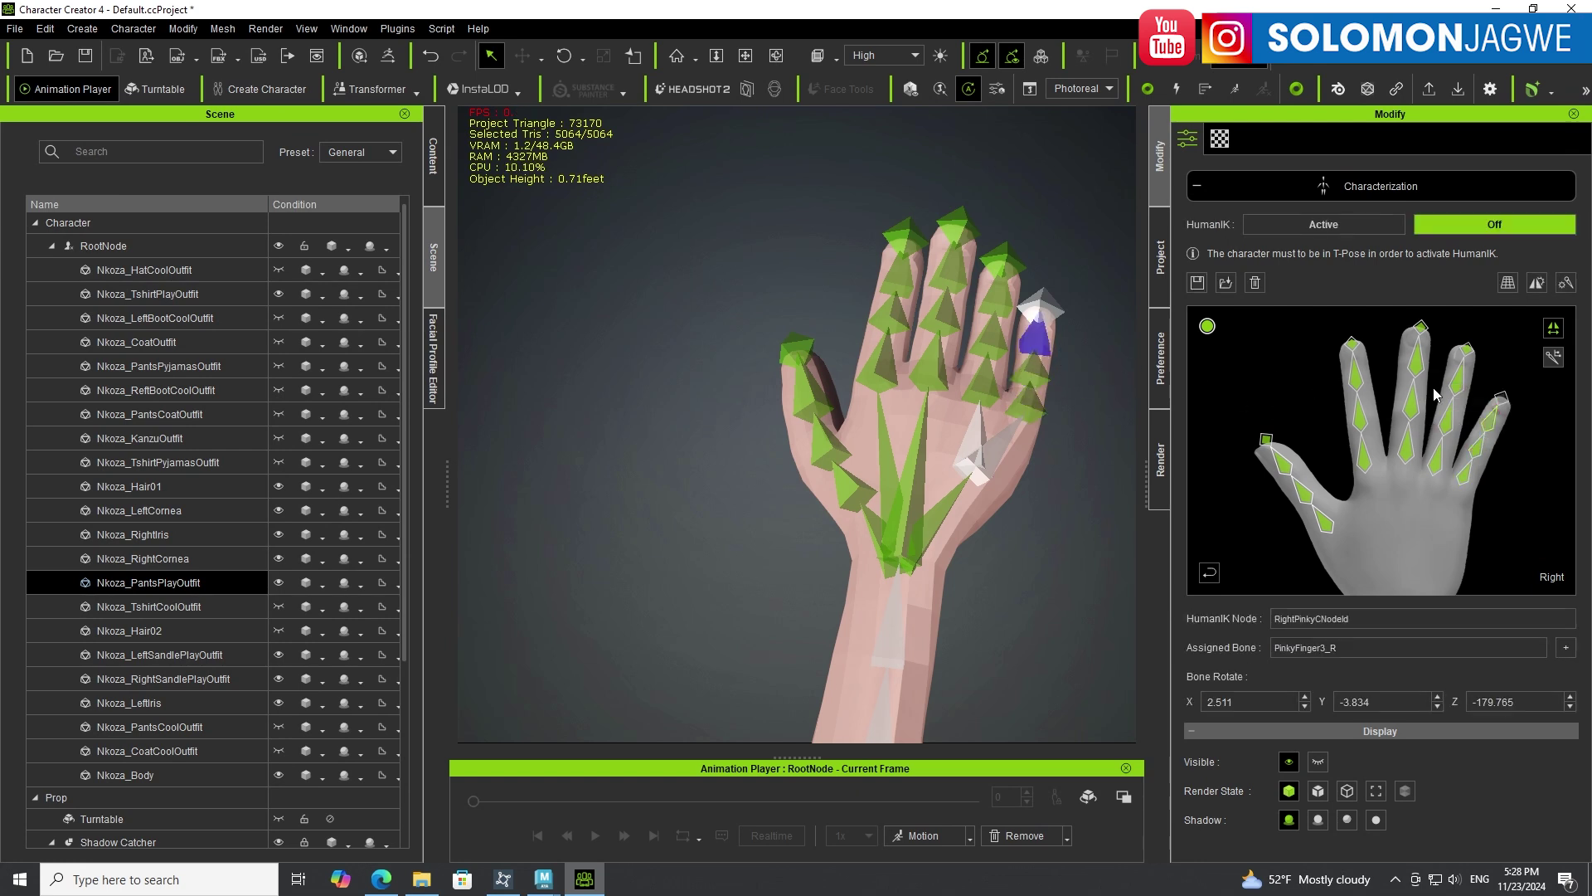
left_click(1501, 399)
left_click(1052, 313)
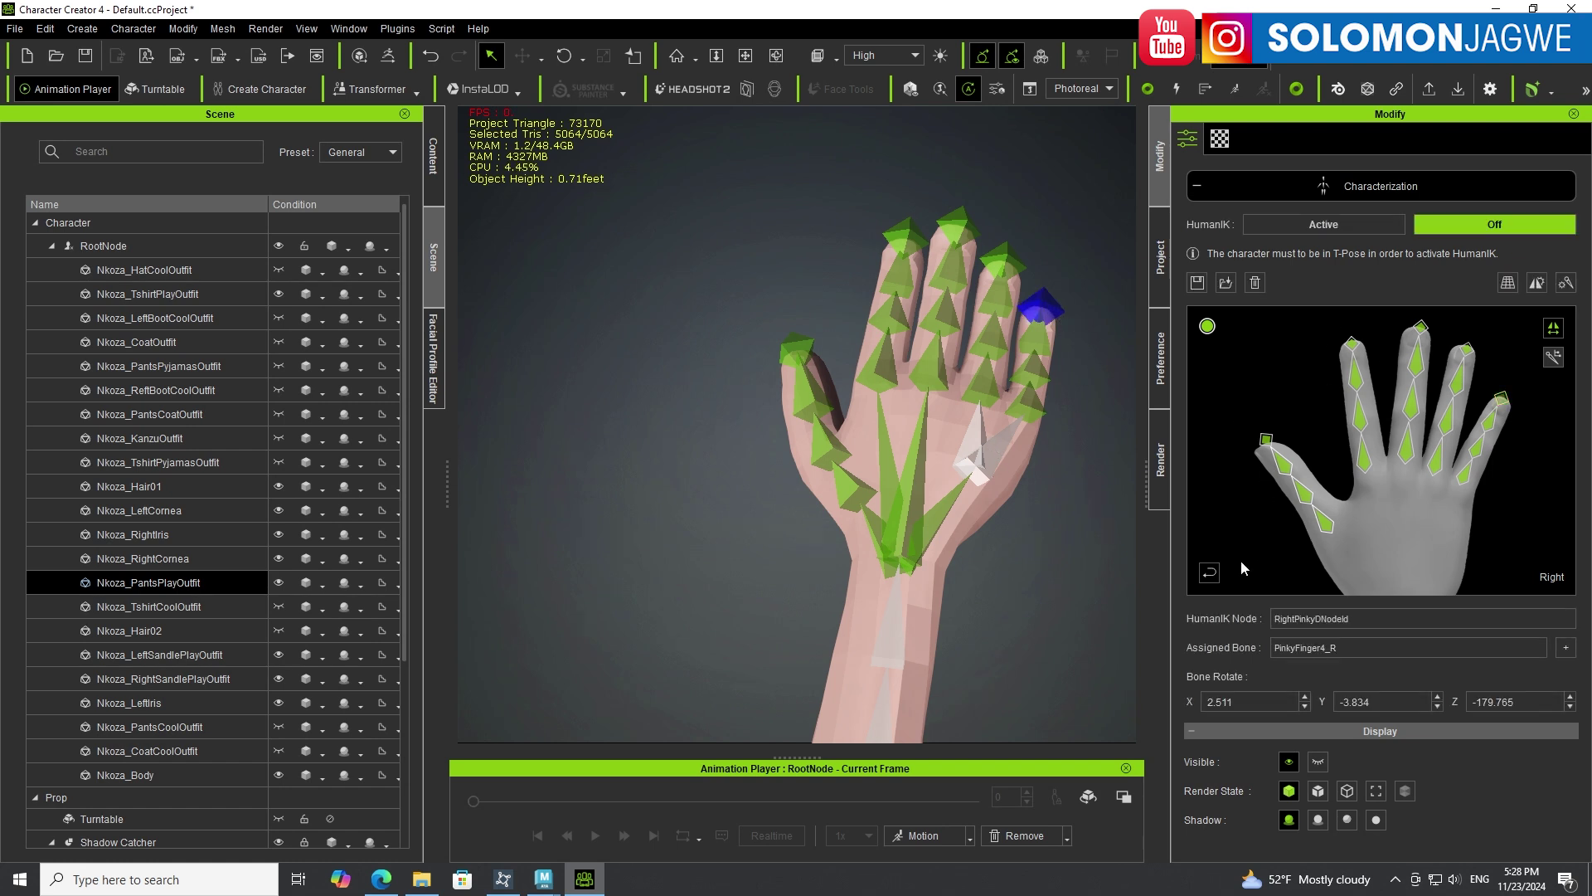
left_click(1214, 577)
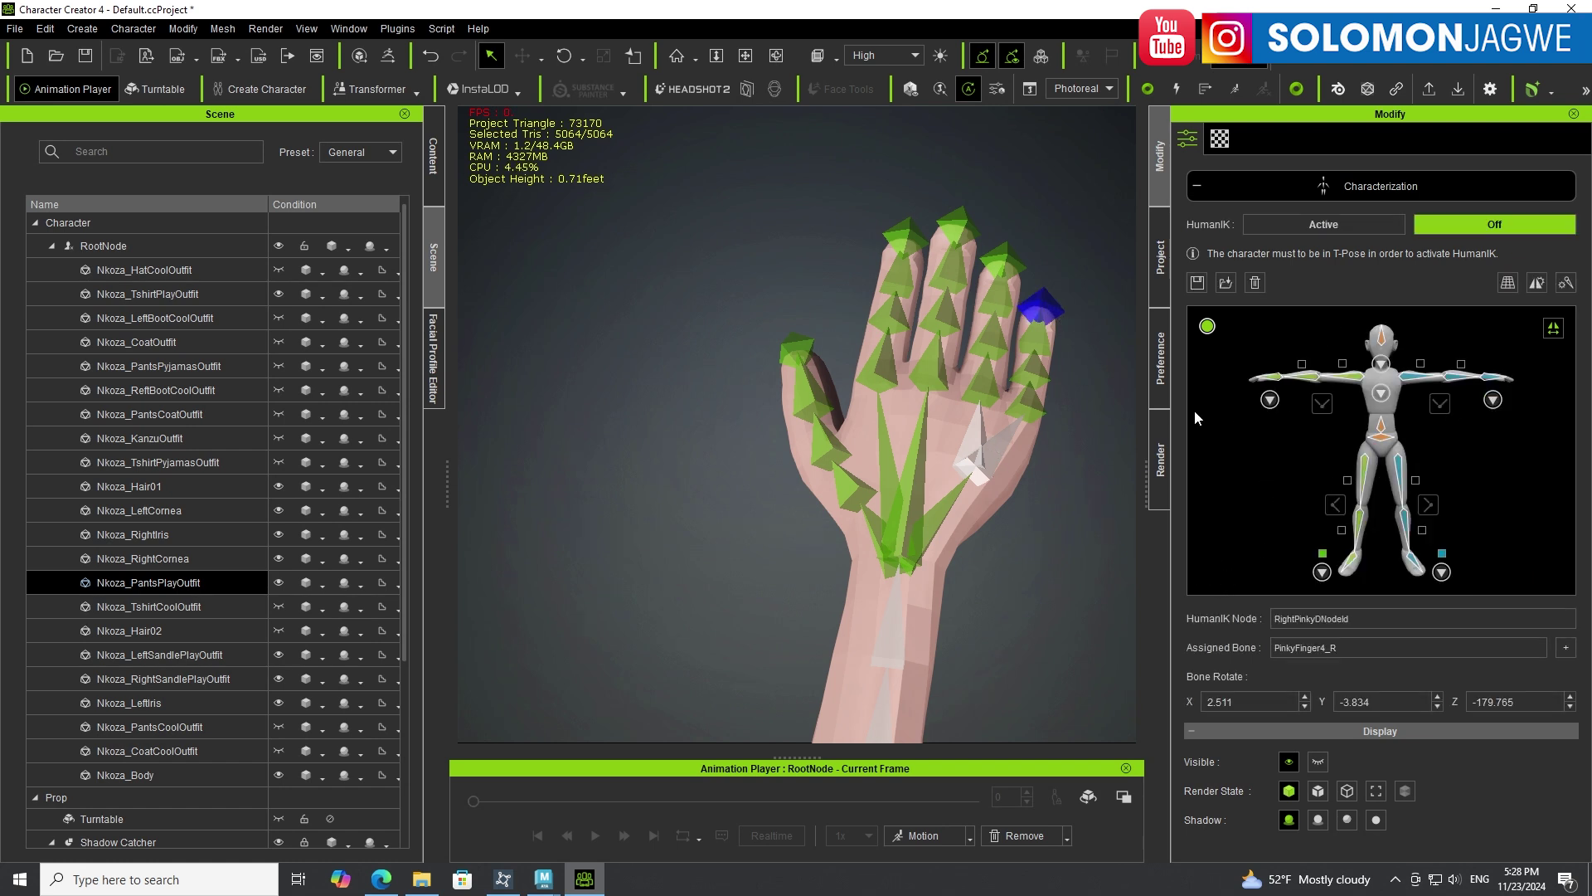
Inspect the T-posed Nkoza from several angles and set HumanIK to Active in Characterization.
scroll(829, 423, "down", 5)
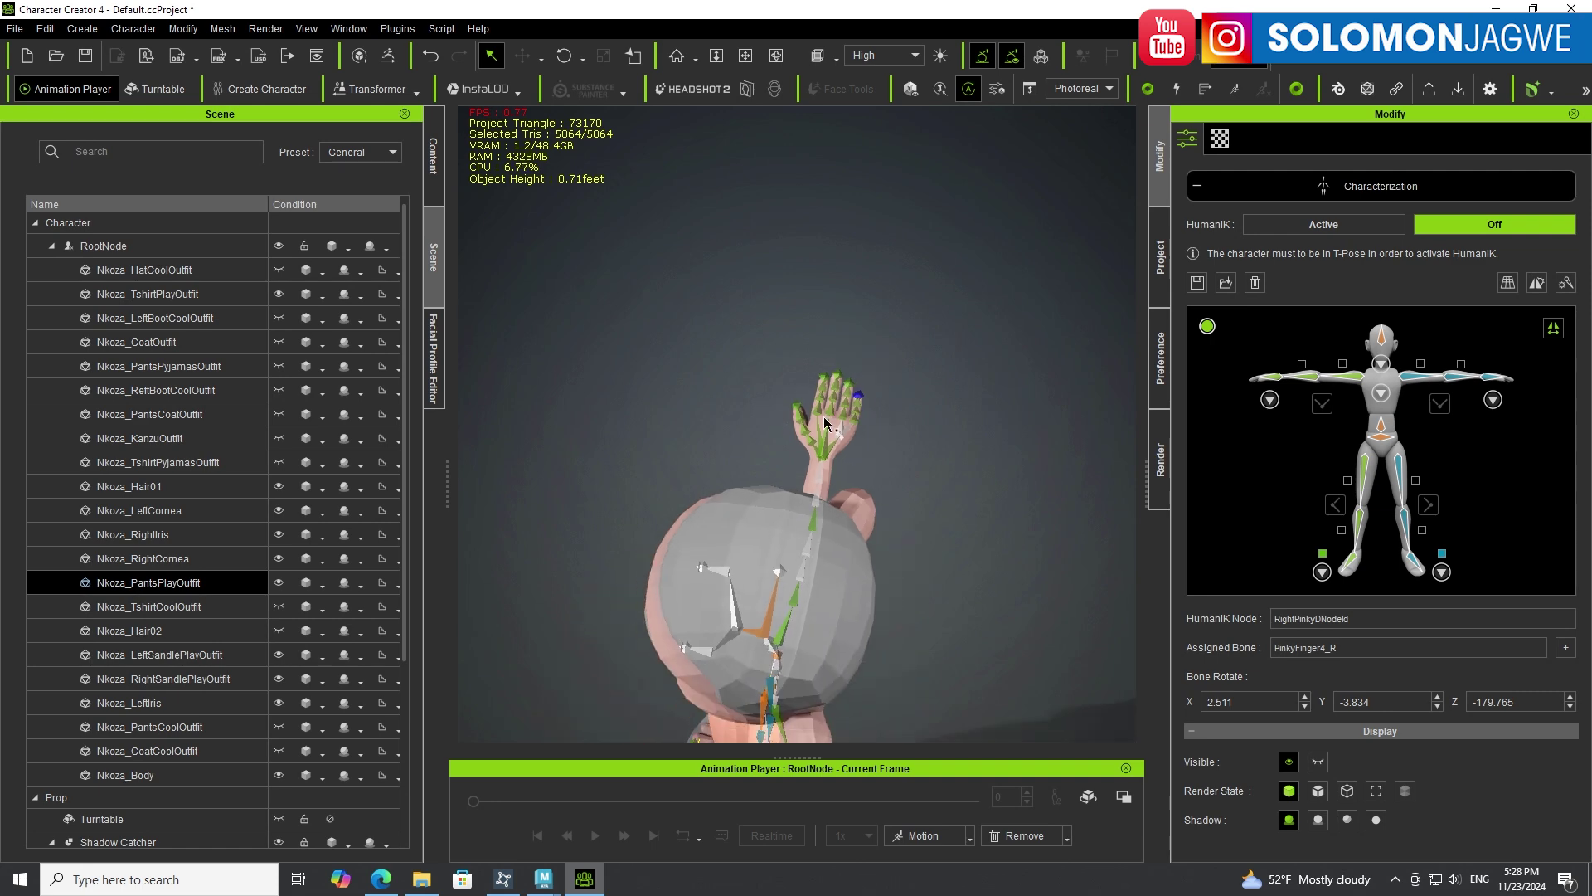
right_click_drag(770, 462, 850, 448)
scroll(850, 449, "up", 5)
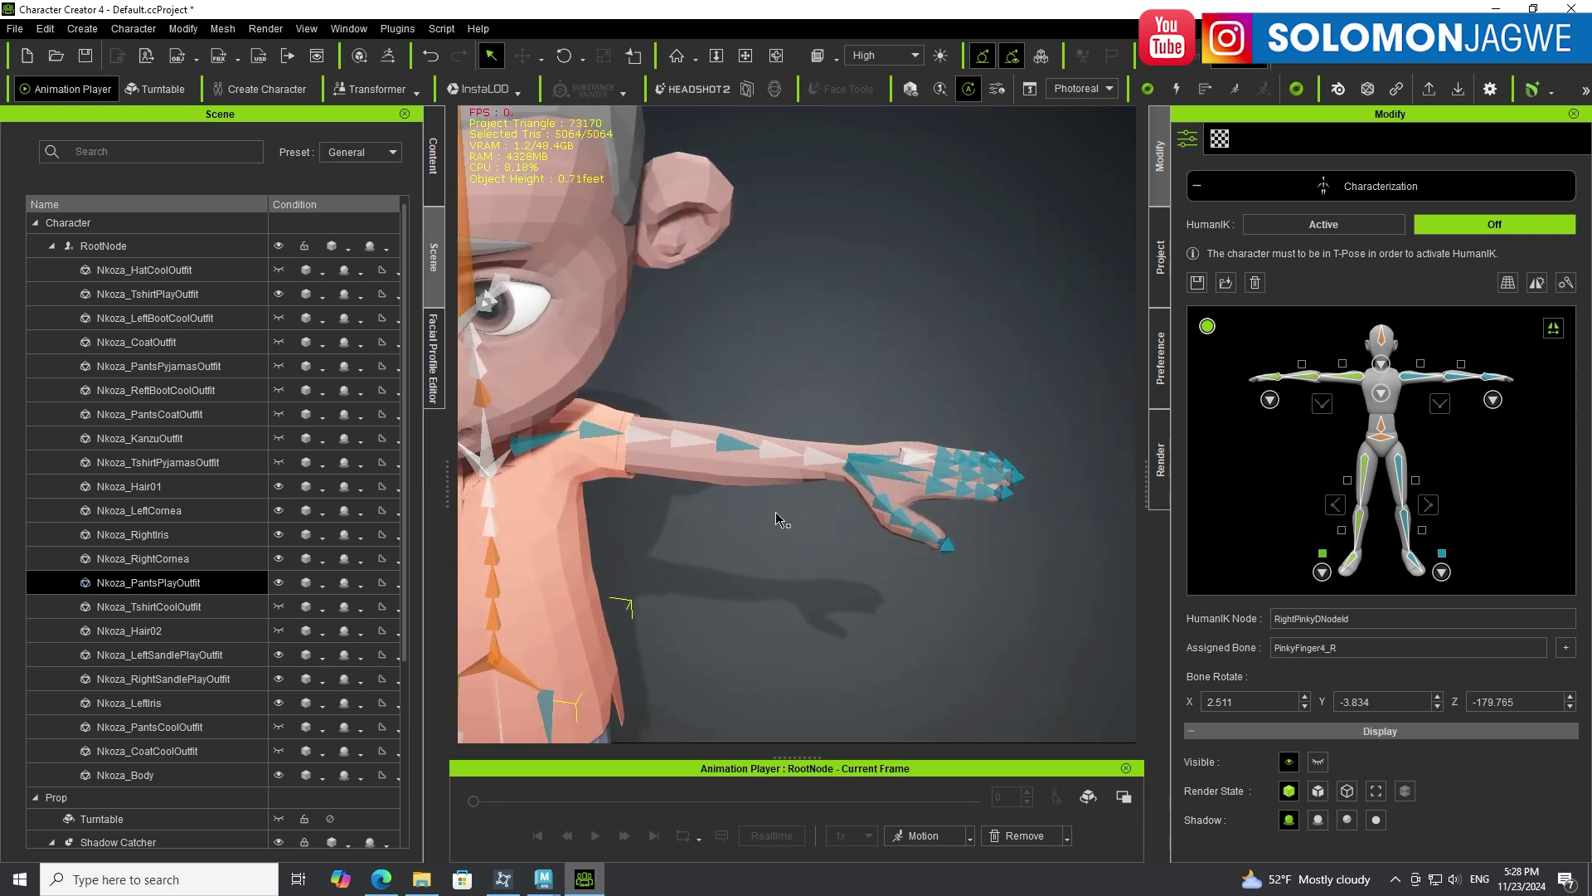
right_click_drag(777, 518, 884, 493)
middle_click_drag(884, 492, 1030, 473)
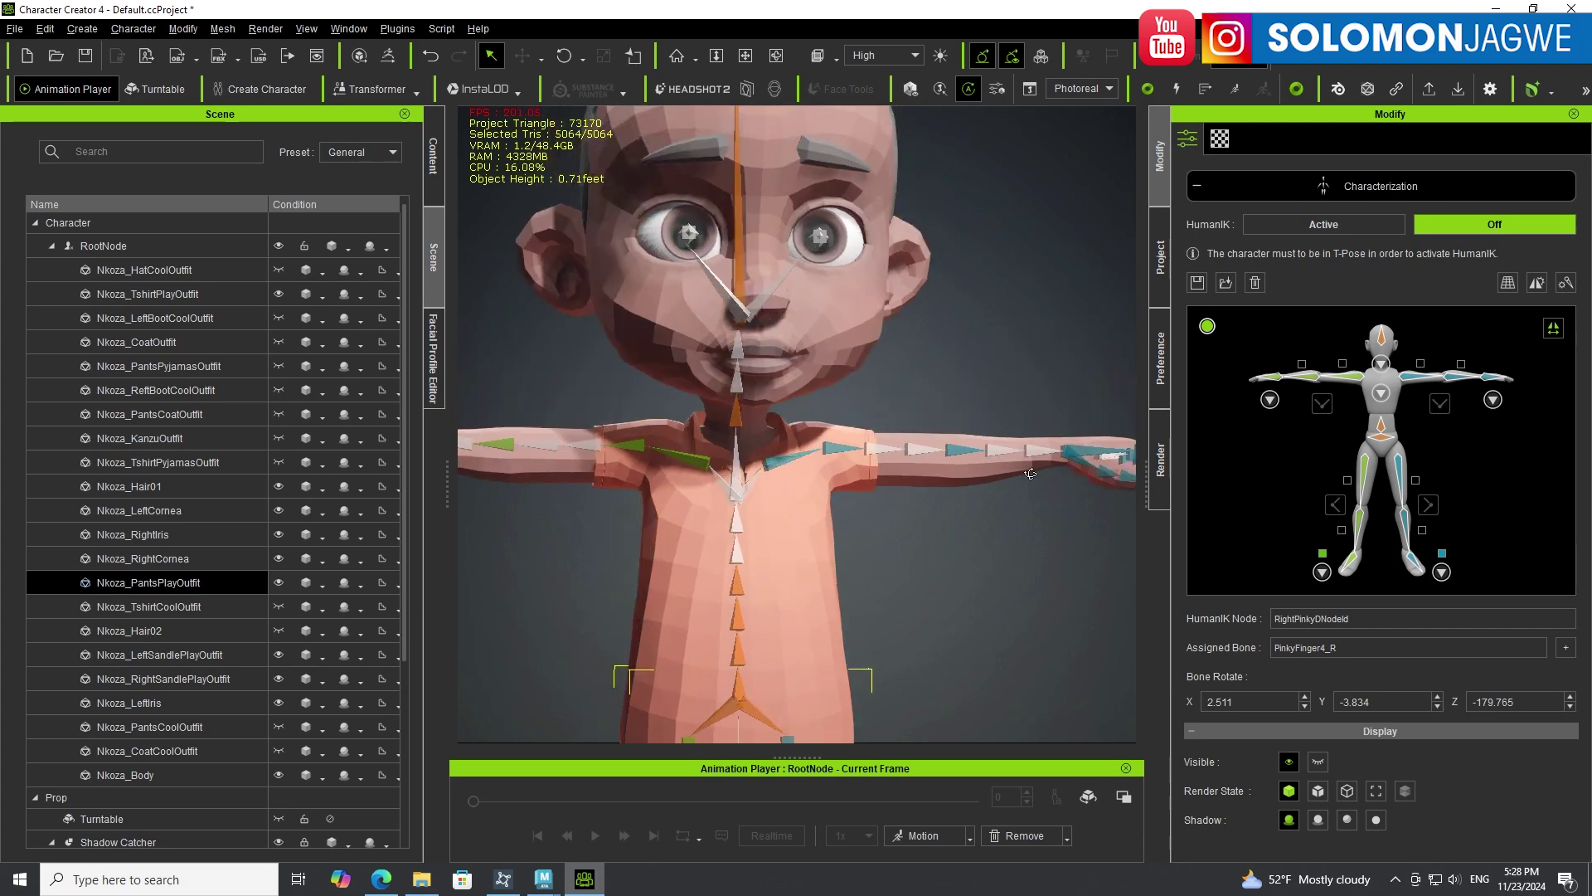
scroll(935, 383, "down", 8)
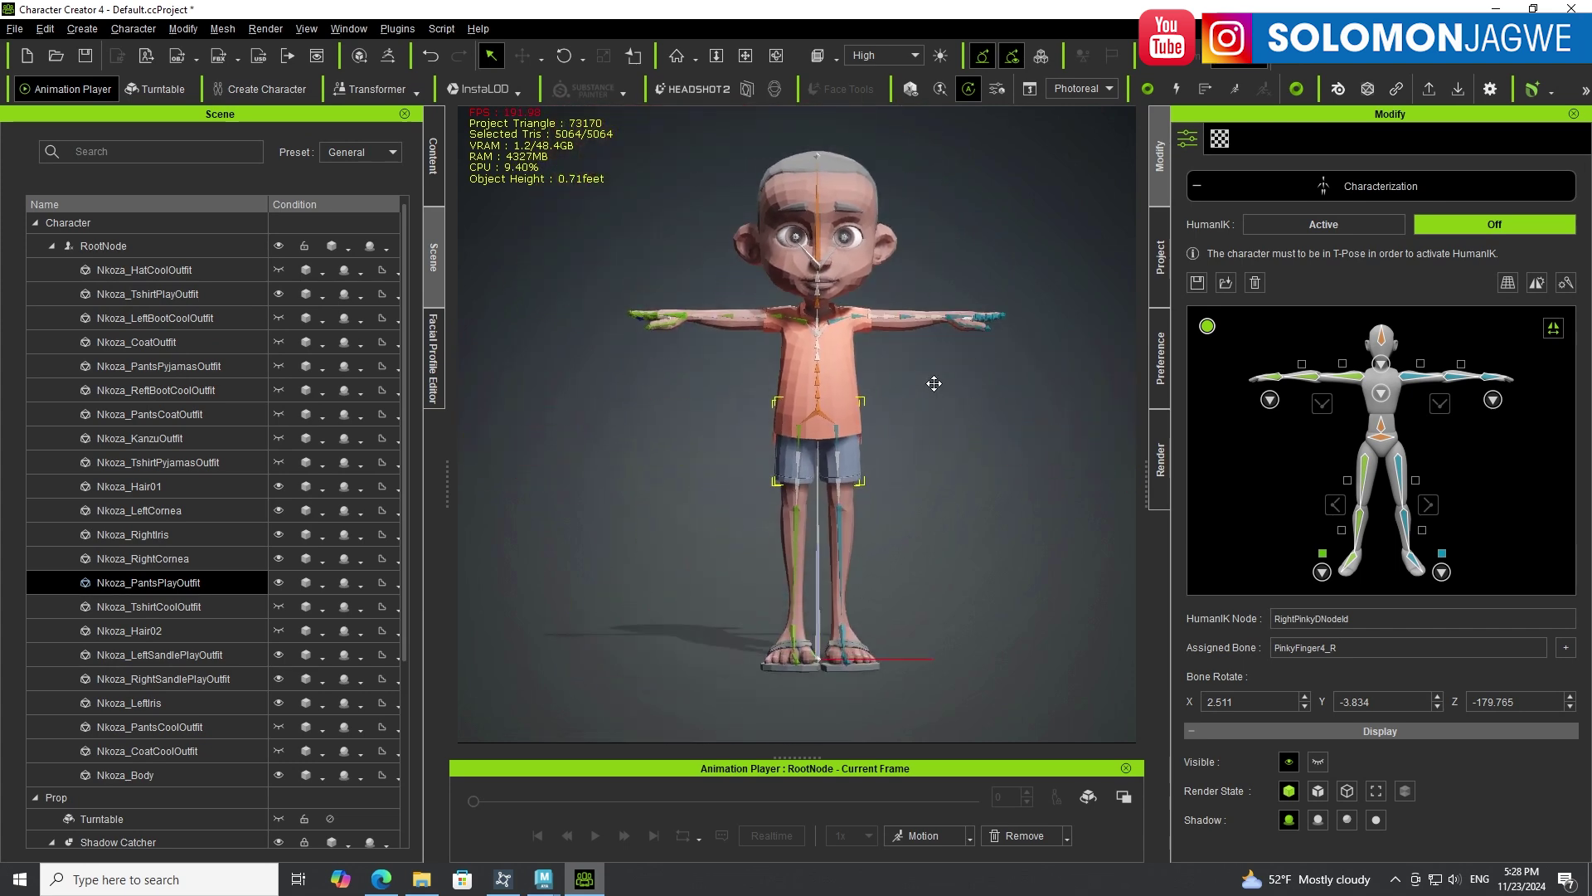
right_click_drag(935, 383, 948, 492)
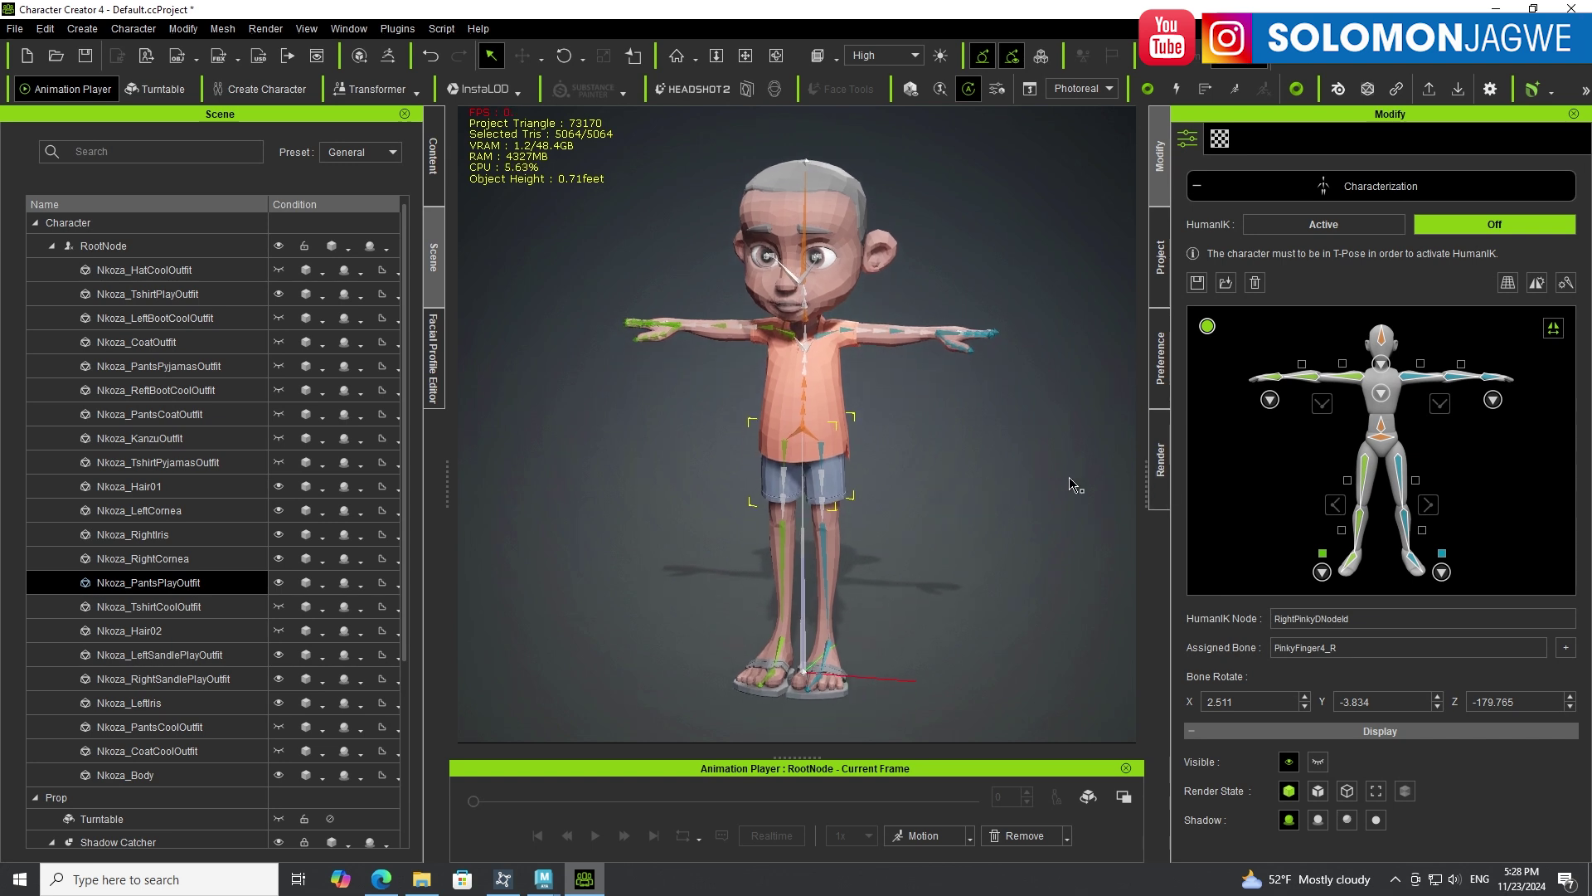
left_click(1324, 229)
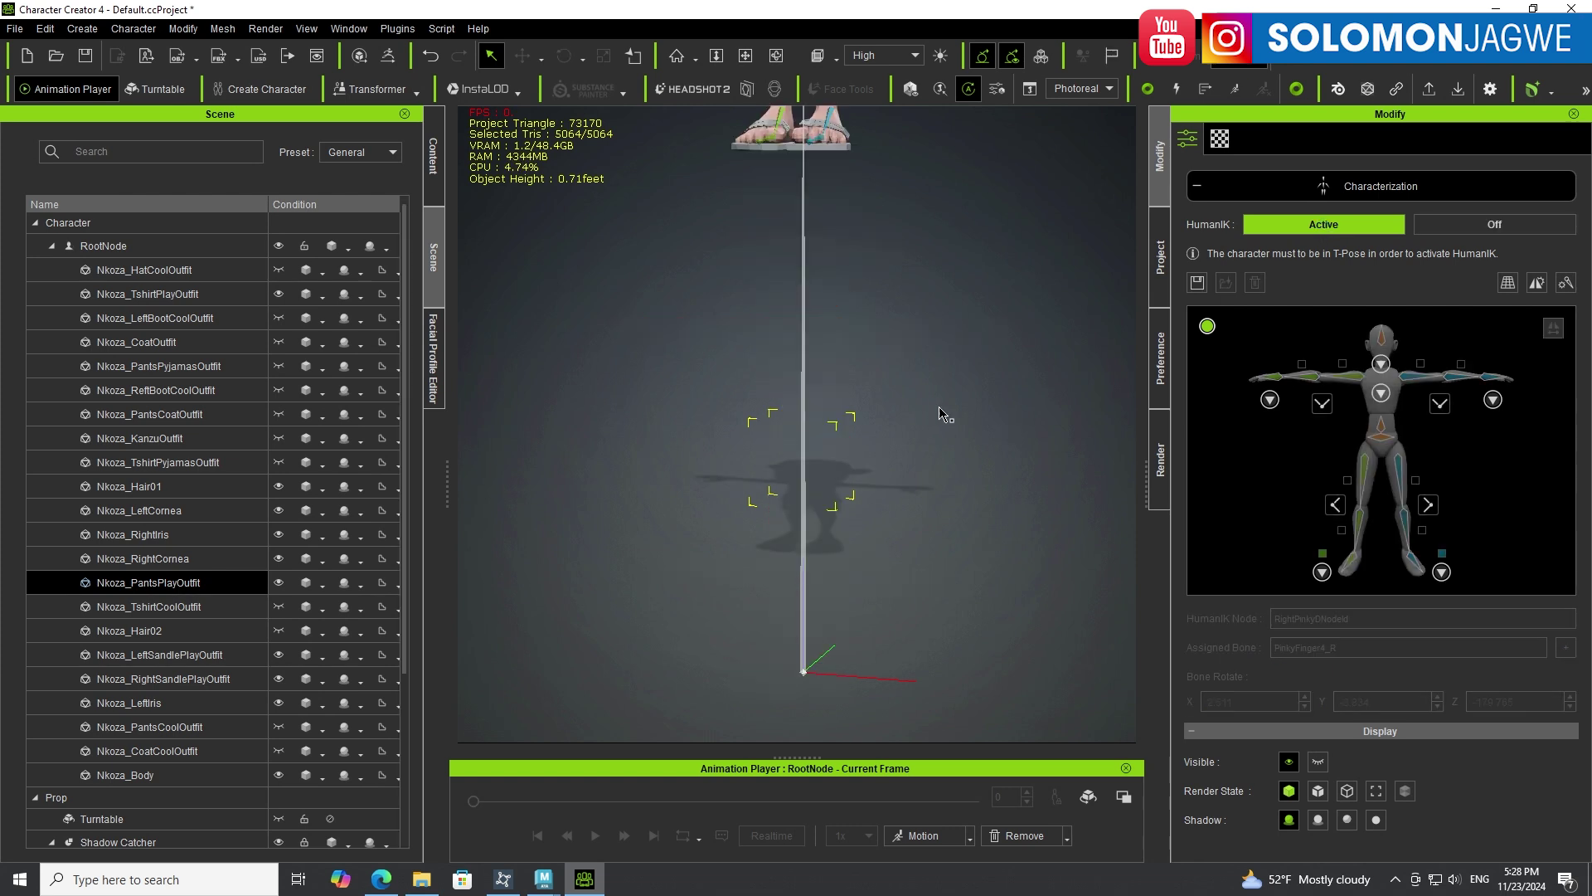
scroll(944, 413, "down", 3)
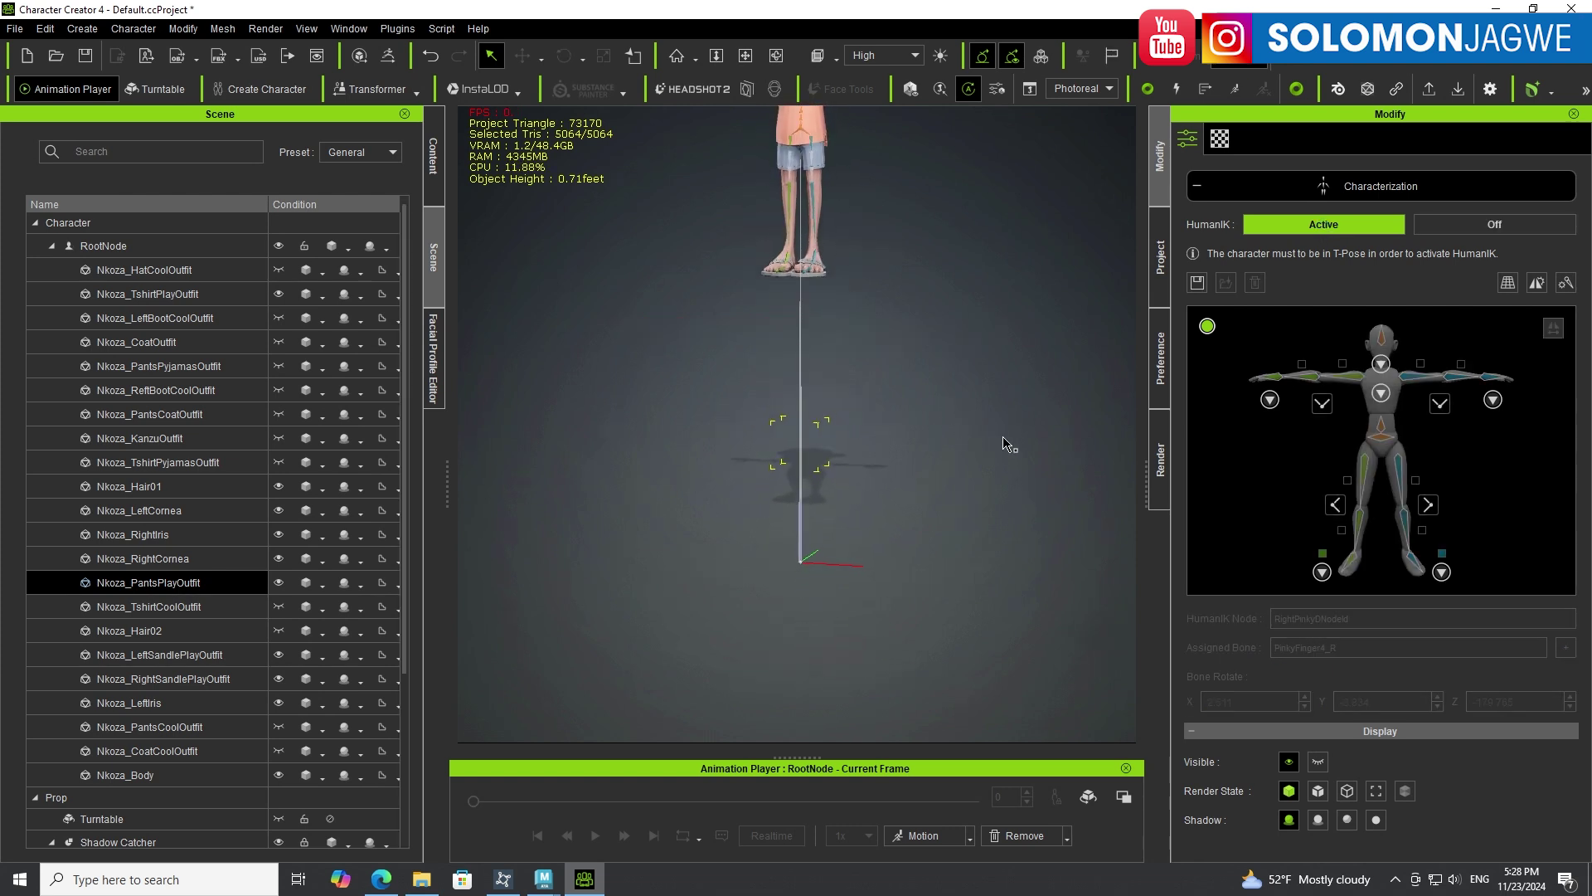
scroll(1000, 348, "down", 3)
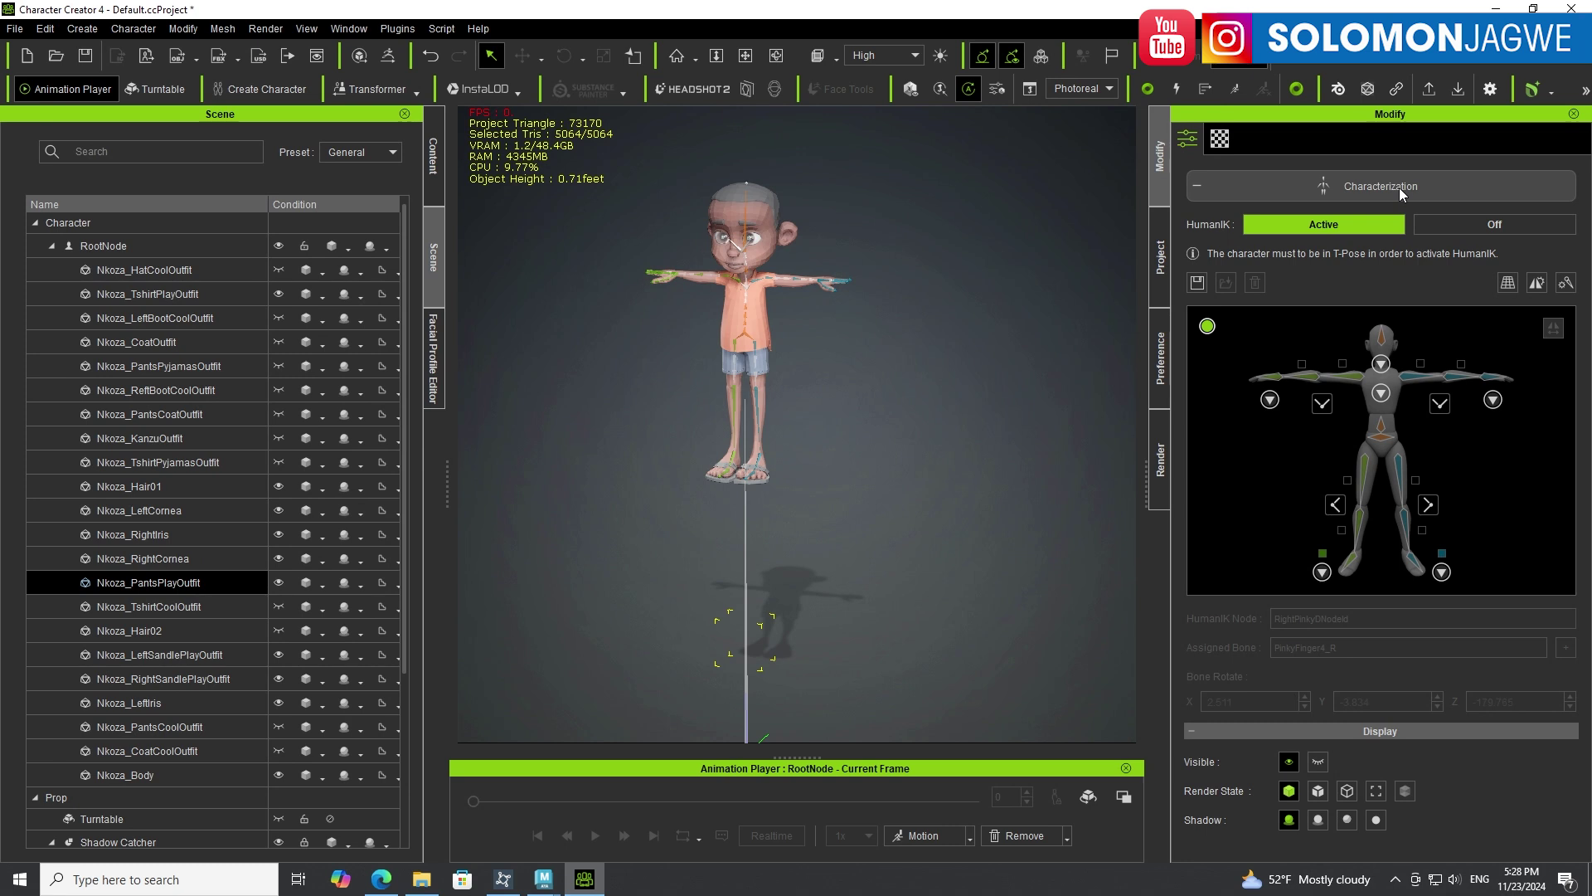
Close Characterization and apply the Acting > Toon > Walk_M_Toon motion to Nkoza.
left_click(1400, 190)
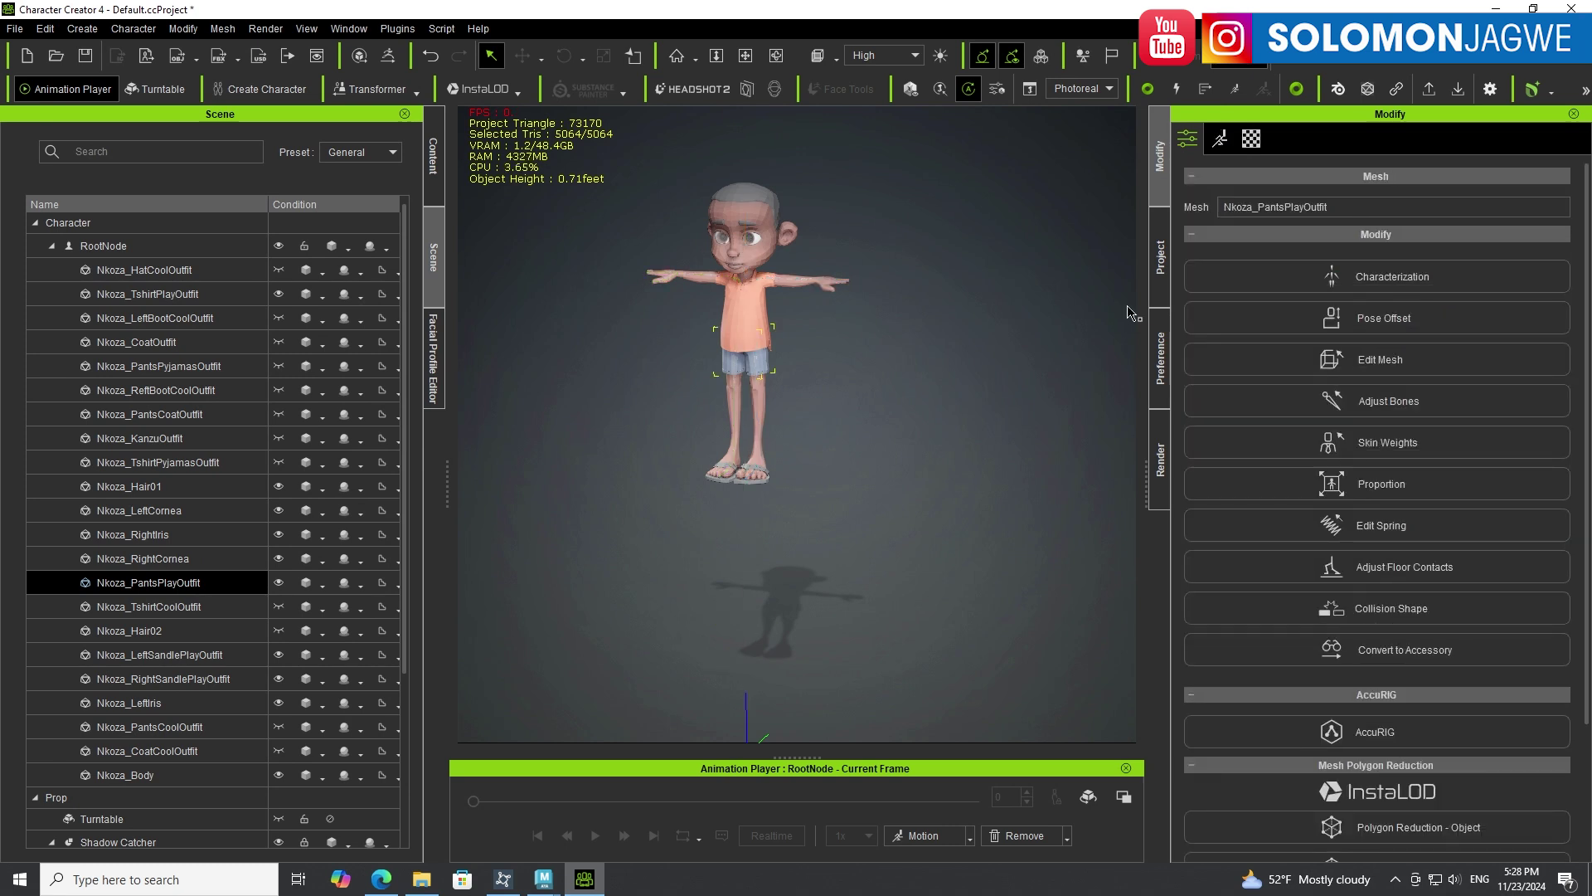
left_click(970, 836)
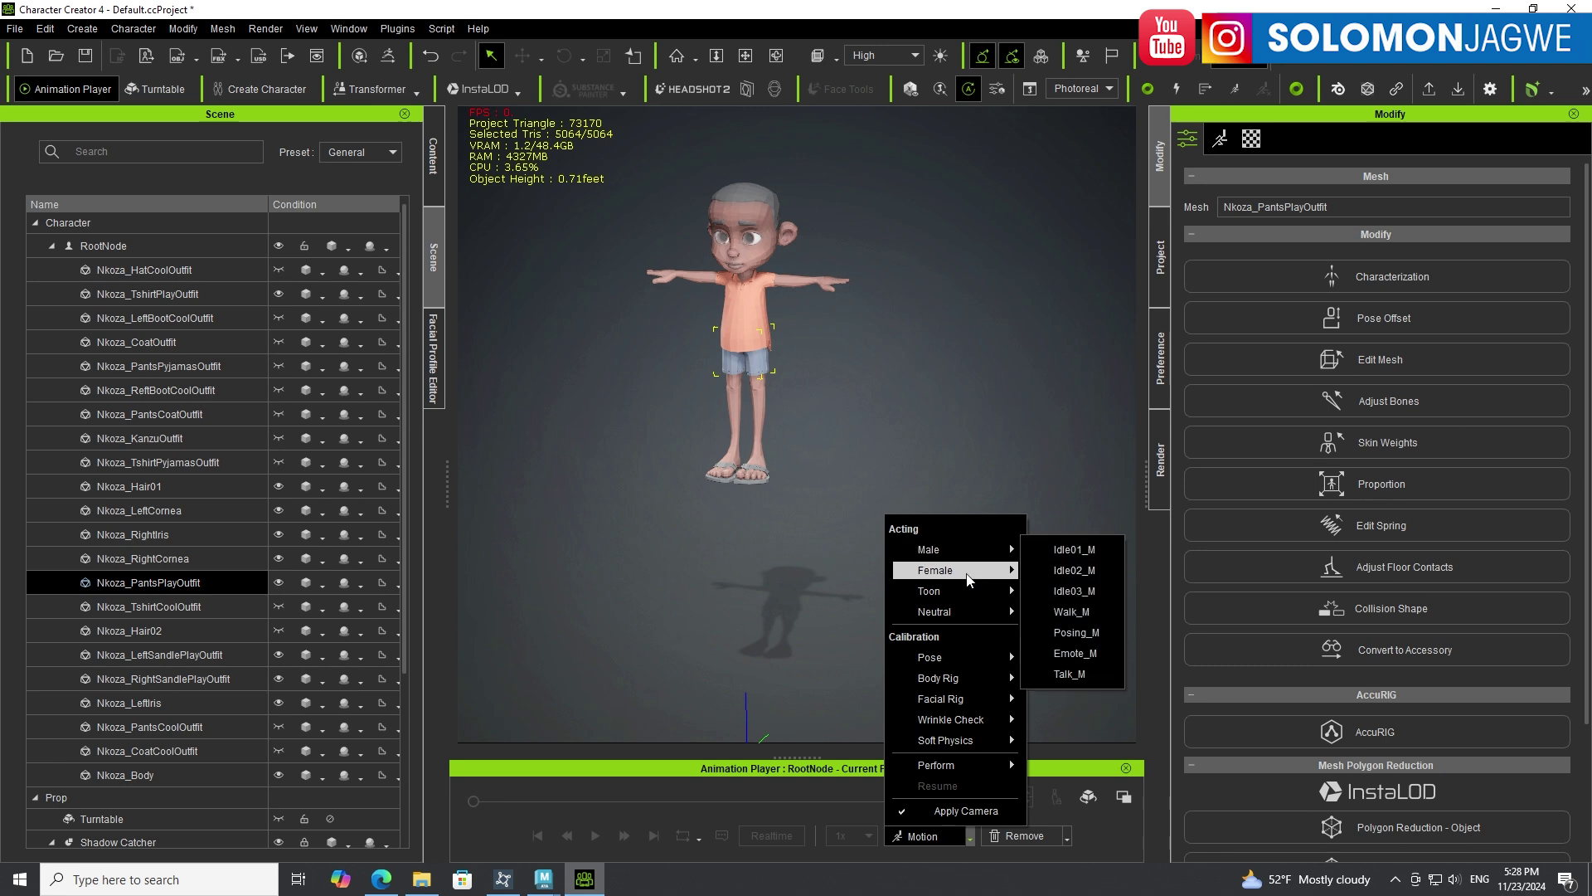
mouse_move(965, 591)
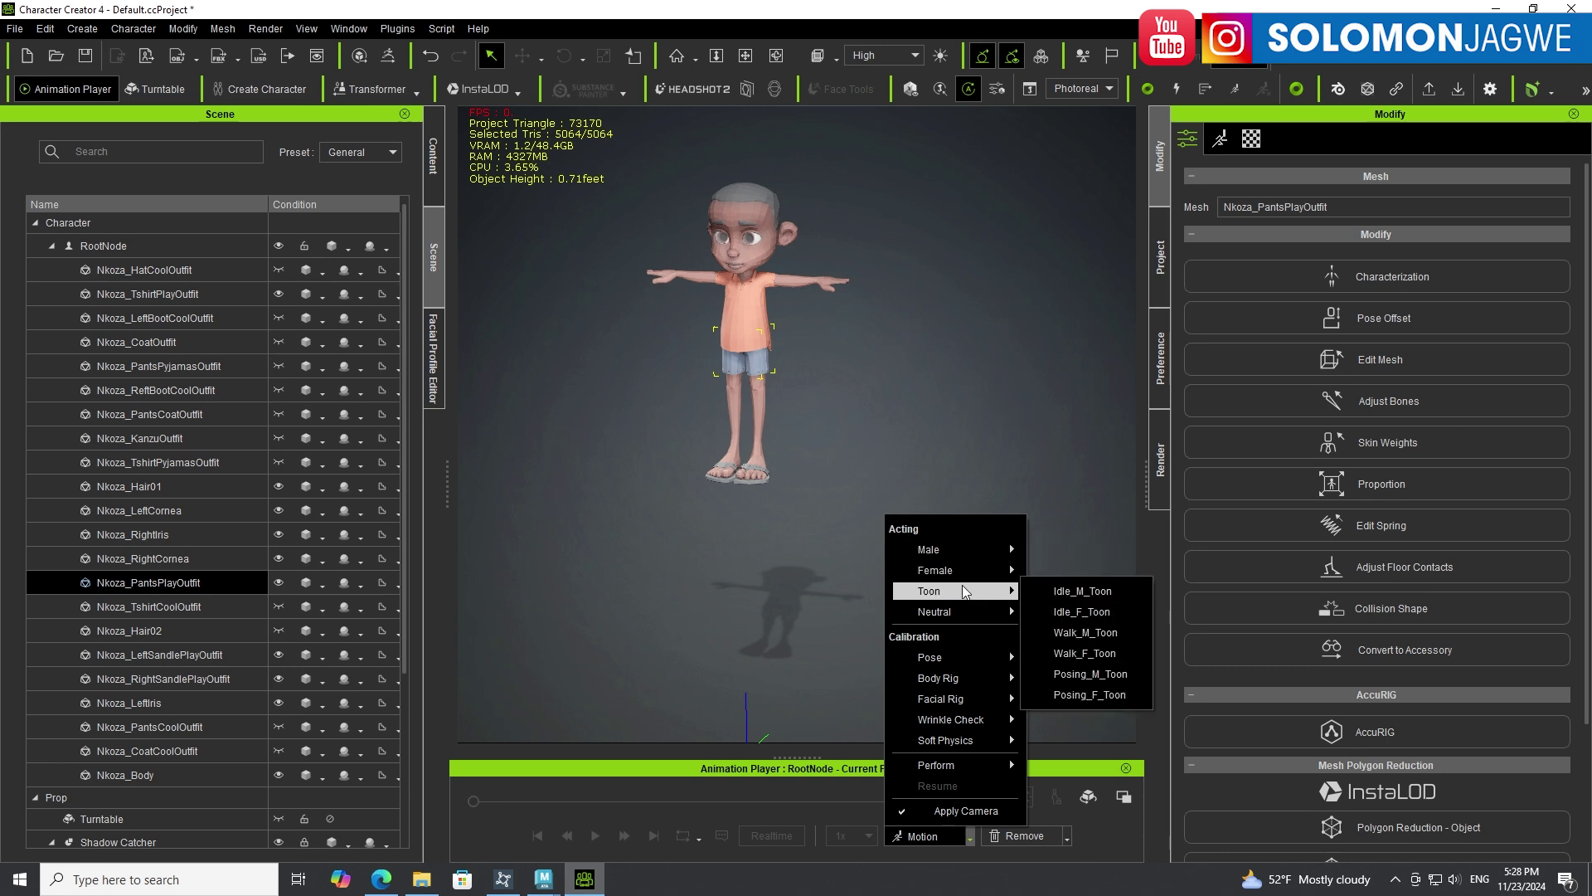
left_click(1097, 635)
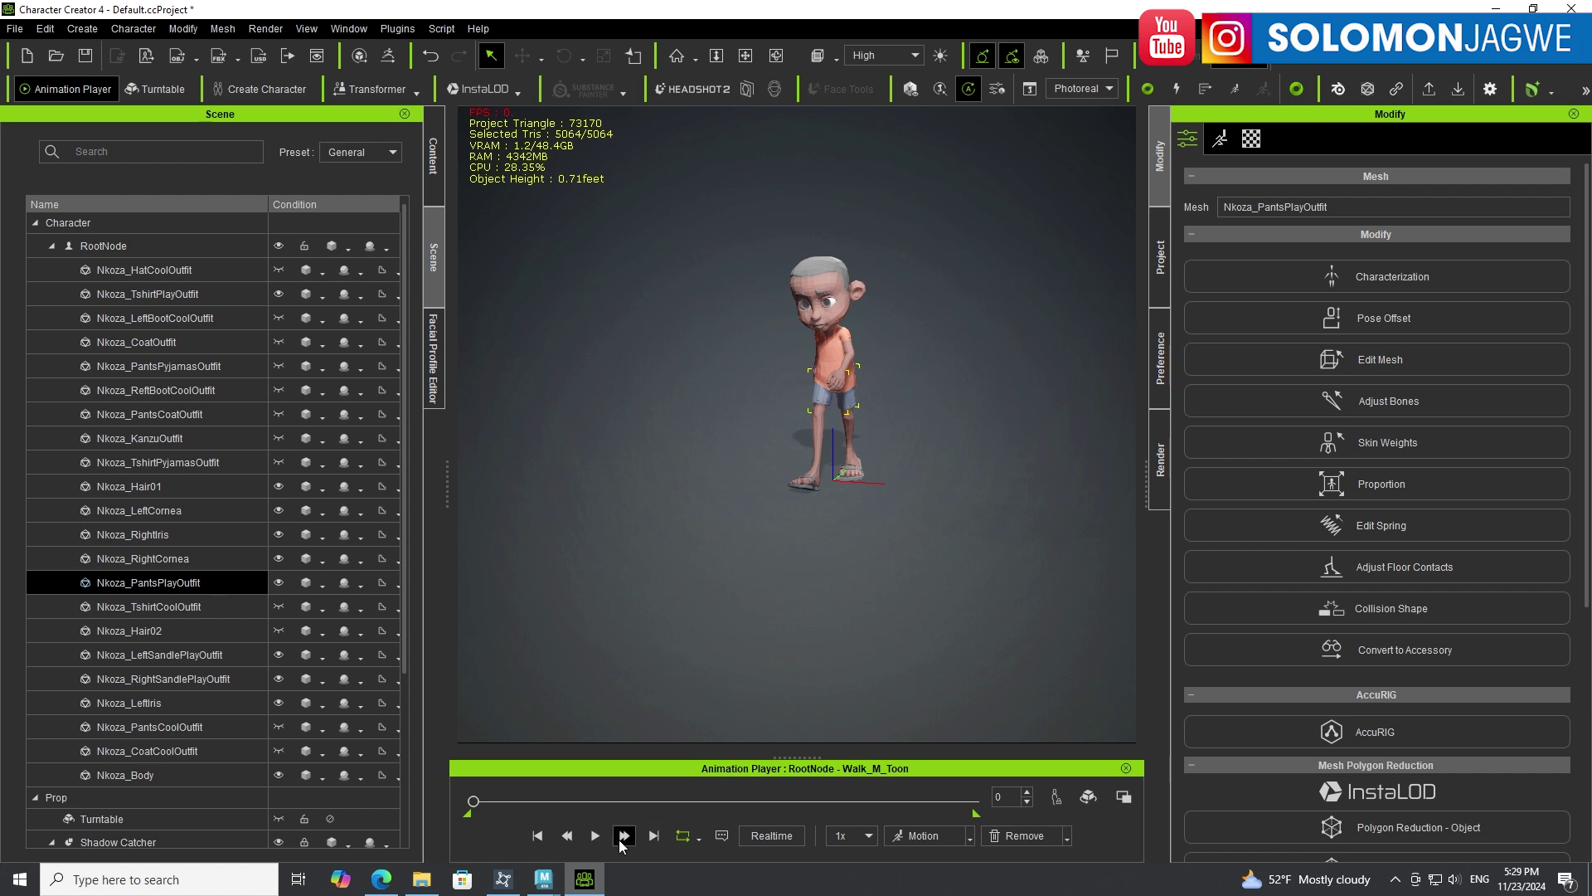
Play the walk, pause it, and rewind to the first frame.
left_click(596, 835)
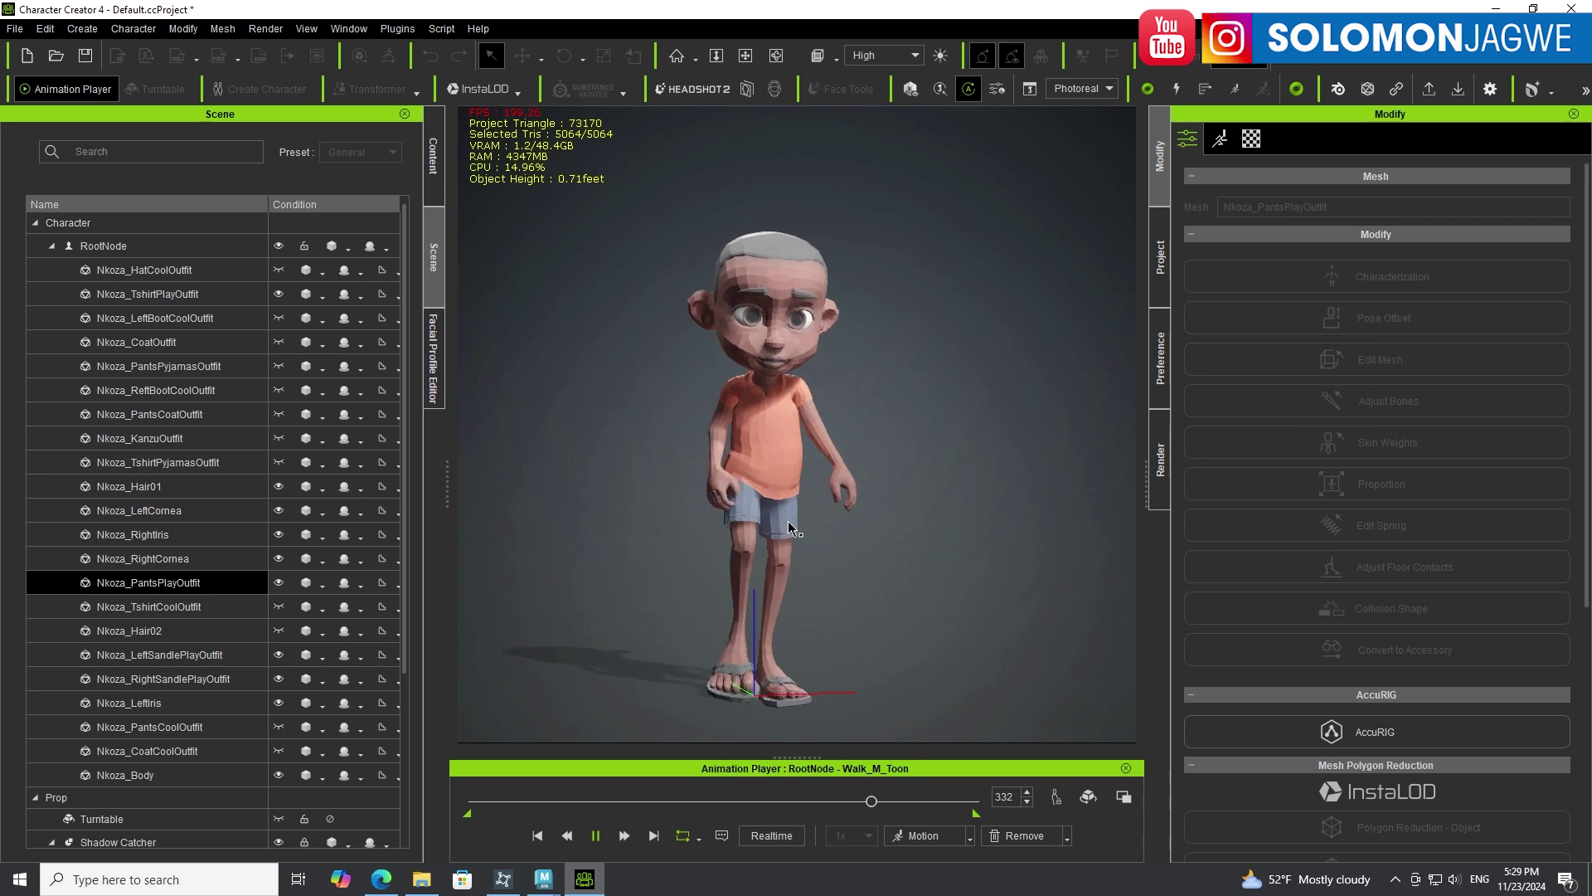
left_click(596, 836)
left_click(538, 835)
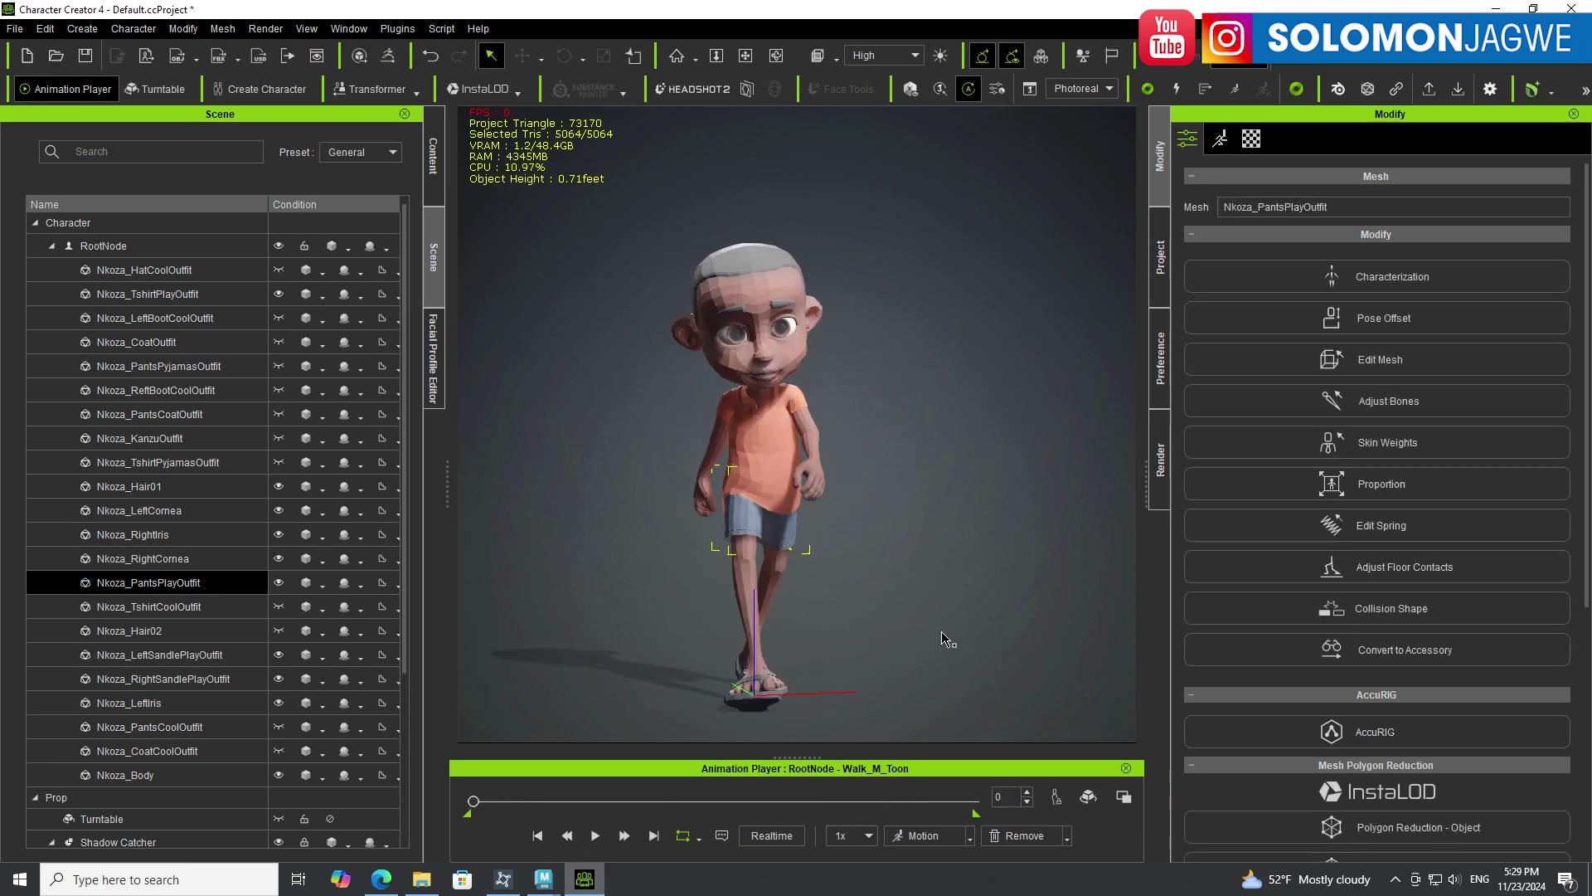
Select all Nkoza materials, Nkoza_HatCoolOutfit to Nkoza_Body, and set Base Color strength to 100.
left_click(1252, 138)
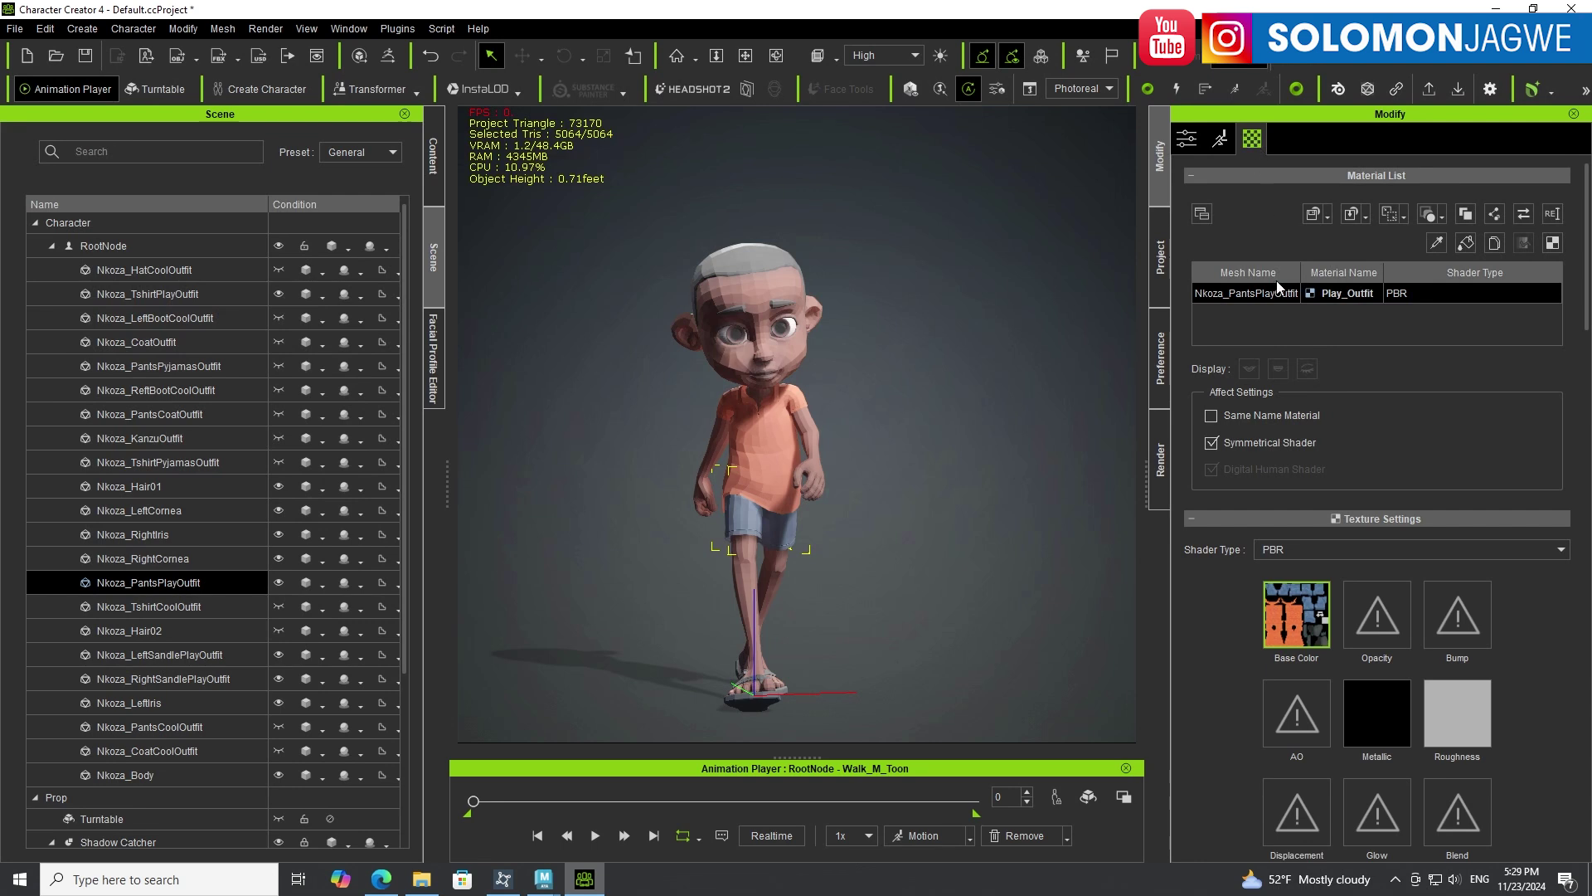
left_click(854, 367)
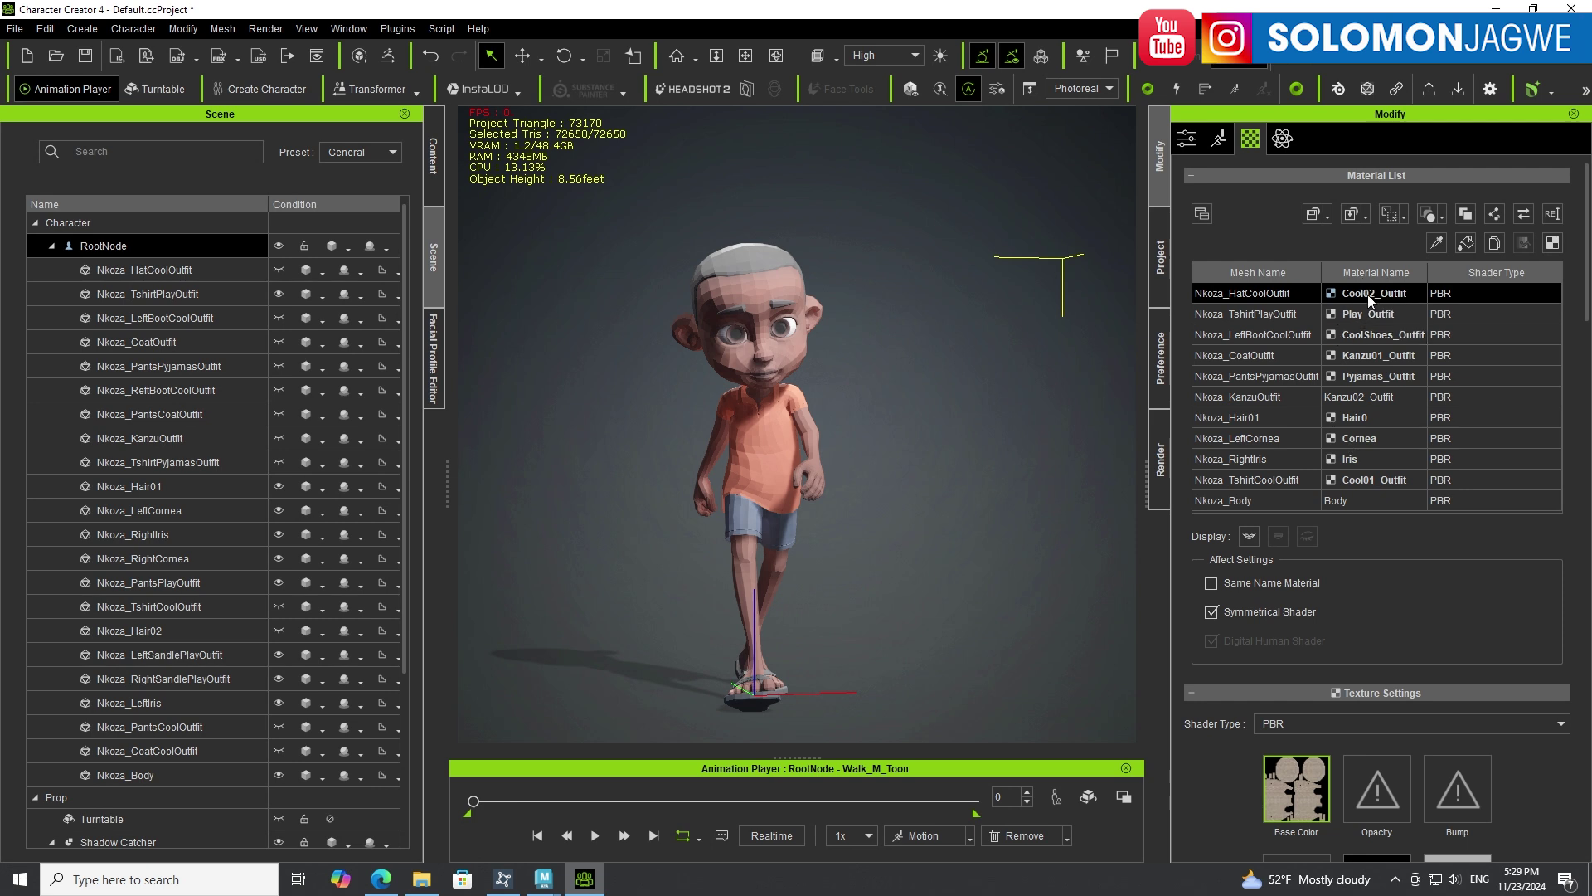
left_click(1257, 501, "shift")
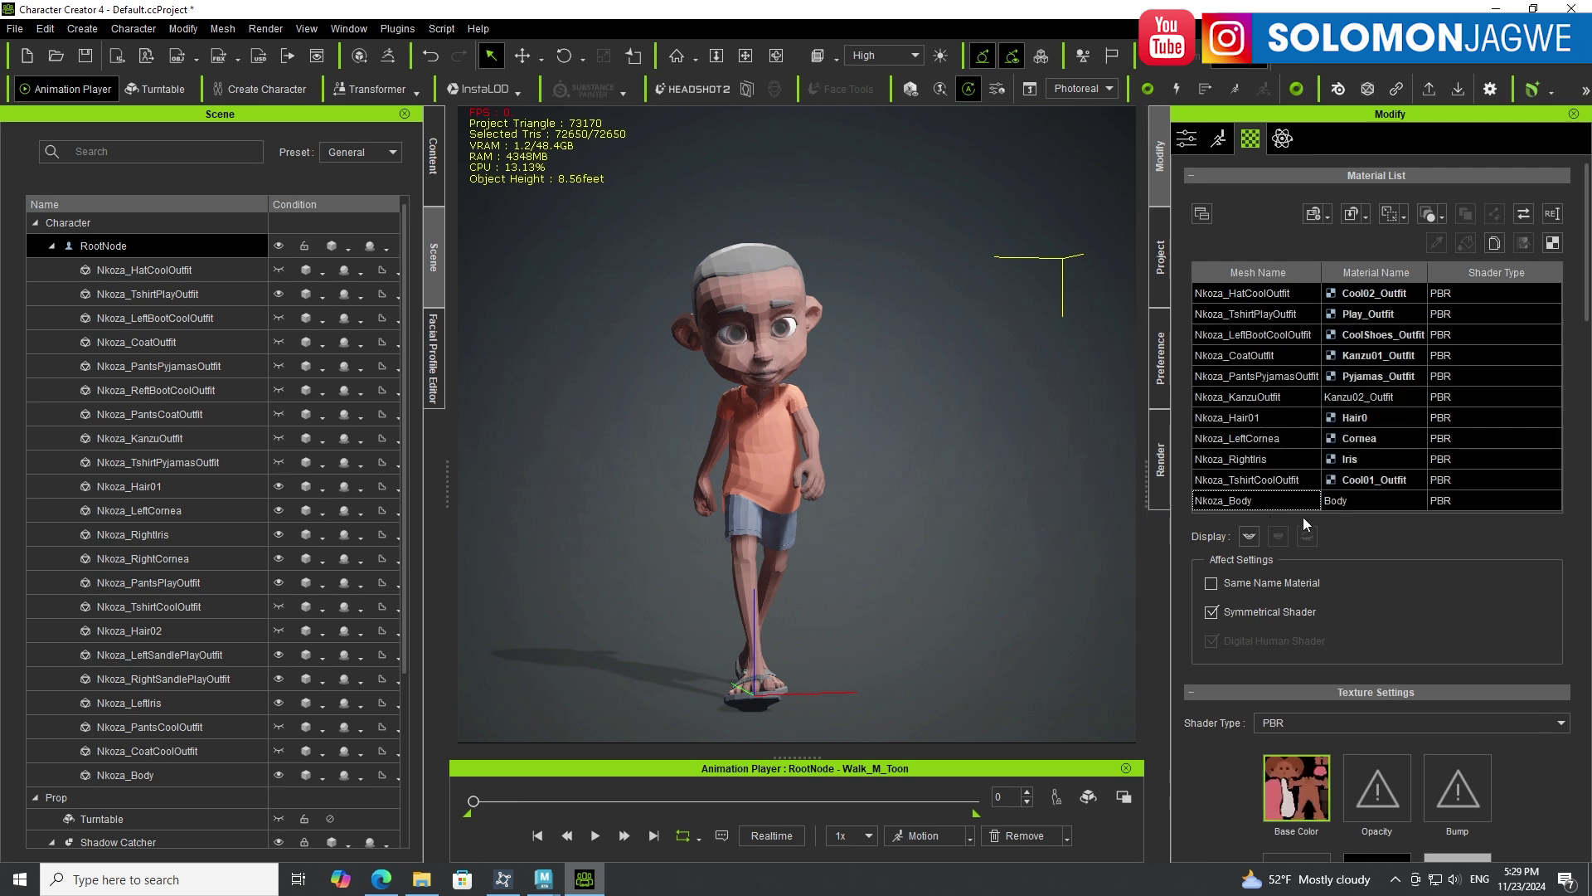
left_click(1240, 296)
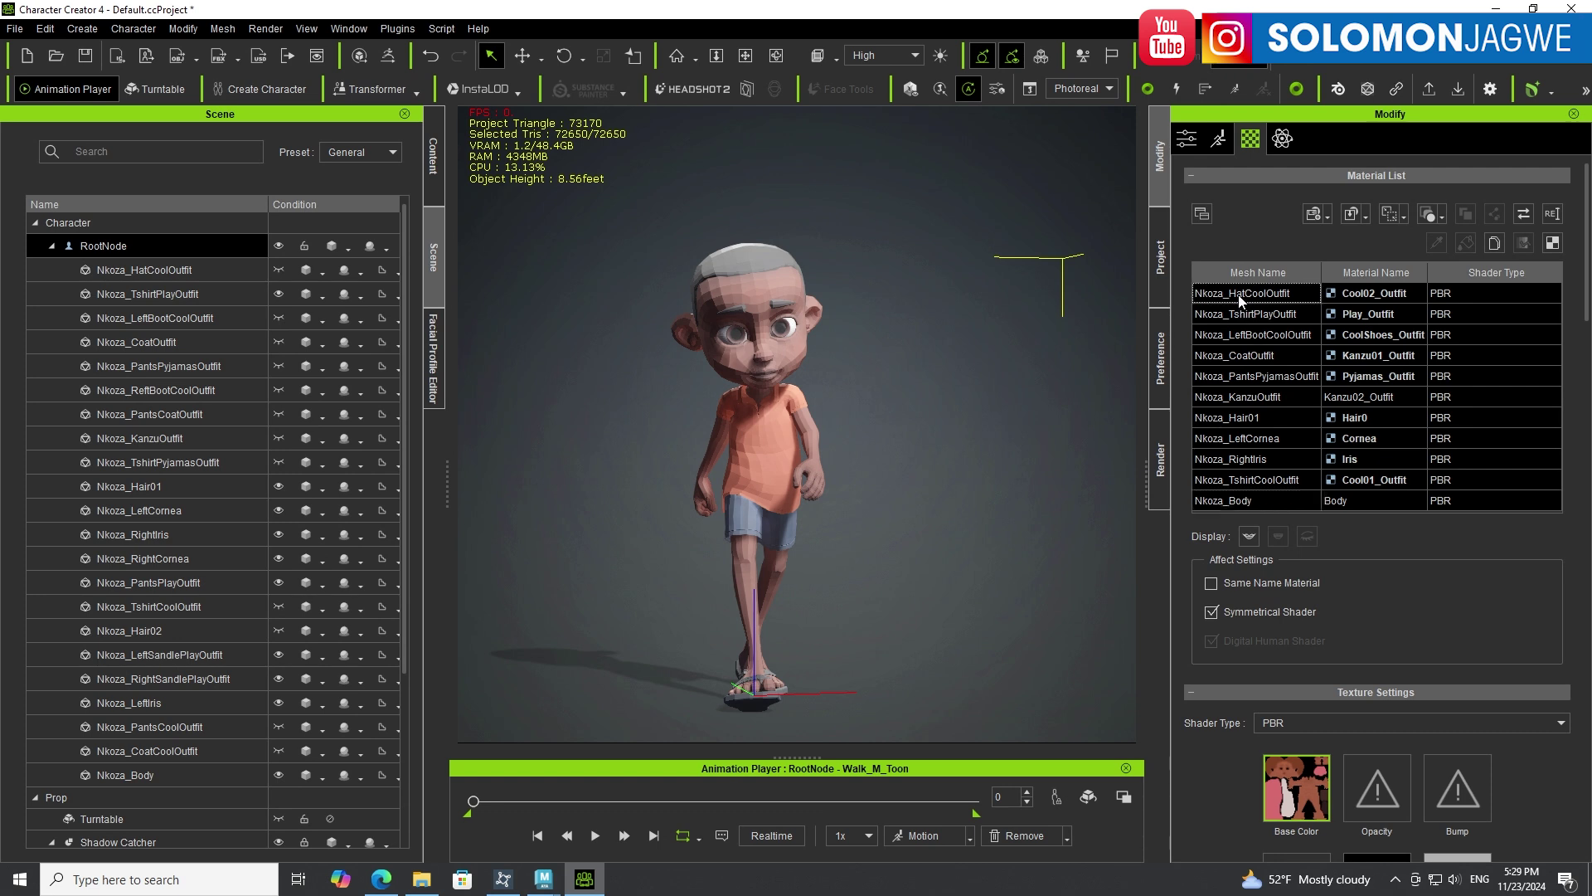
left_click(1246, 501, "shift")
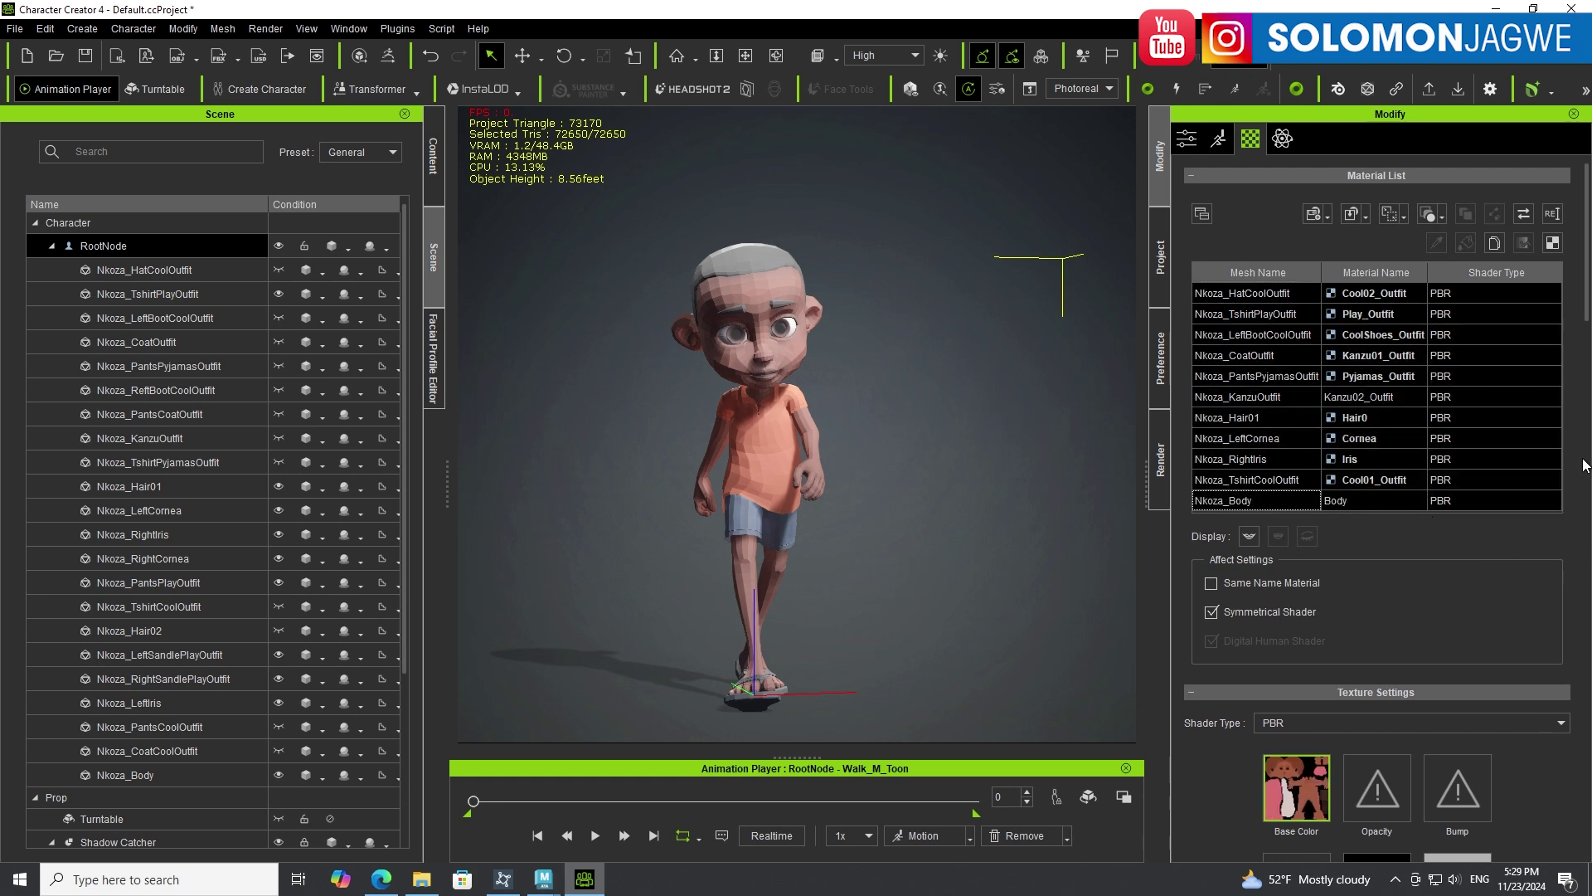
scroll(1587, 319, "down", 10)
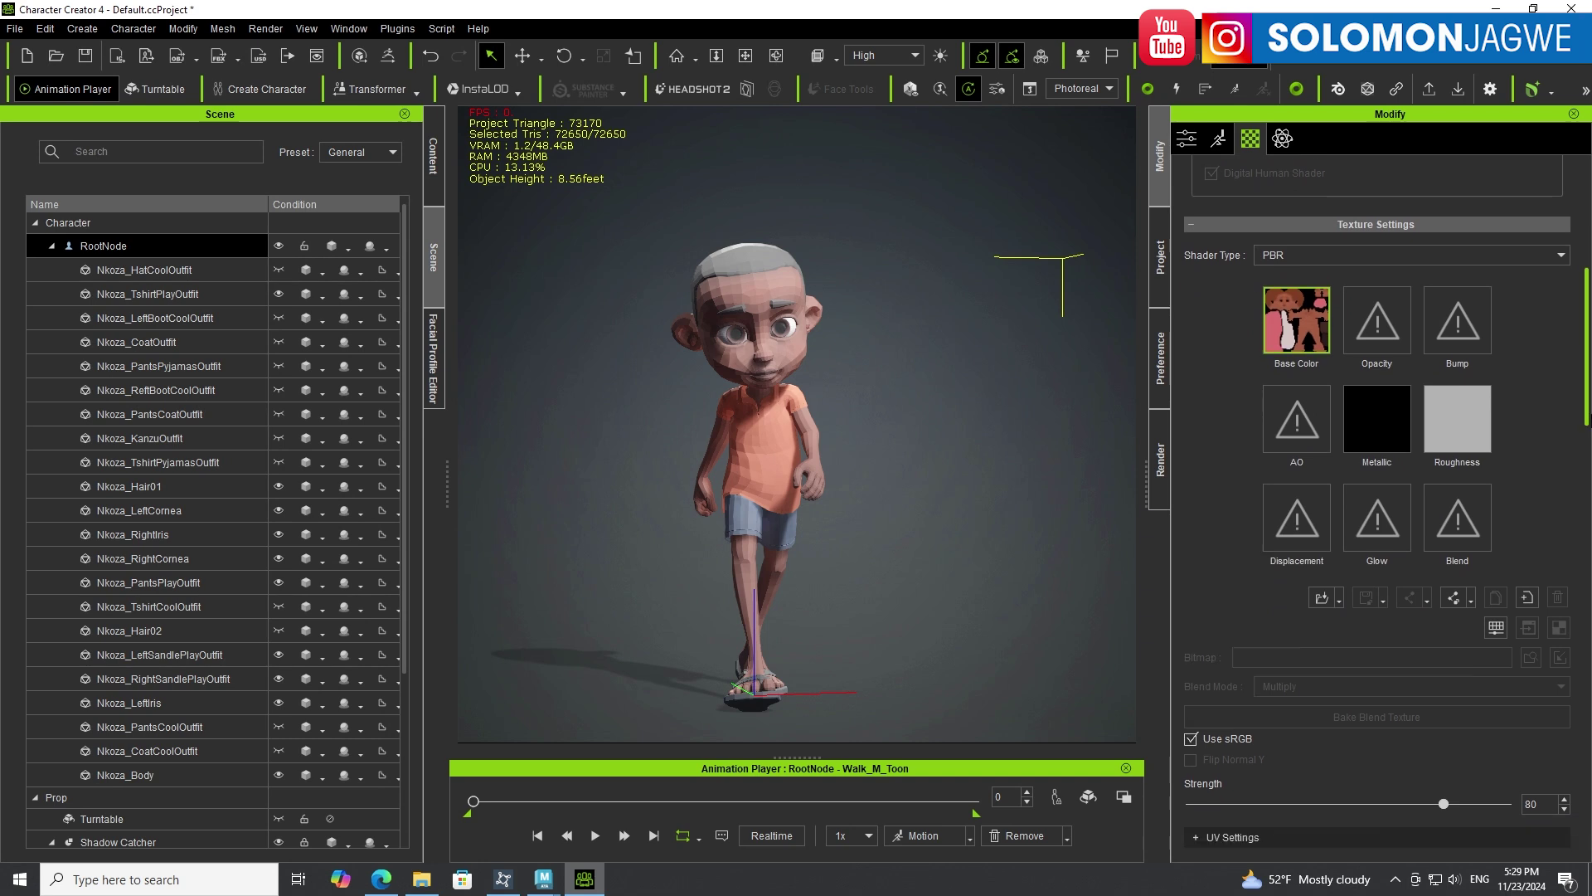
scroll(1427, 501, "down", 2)
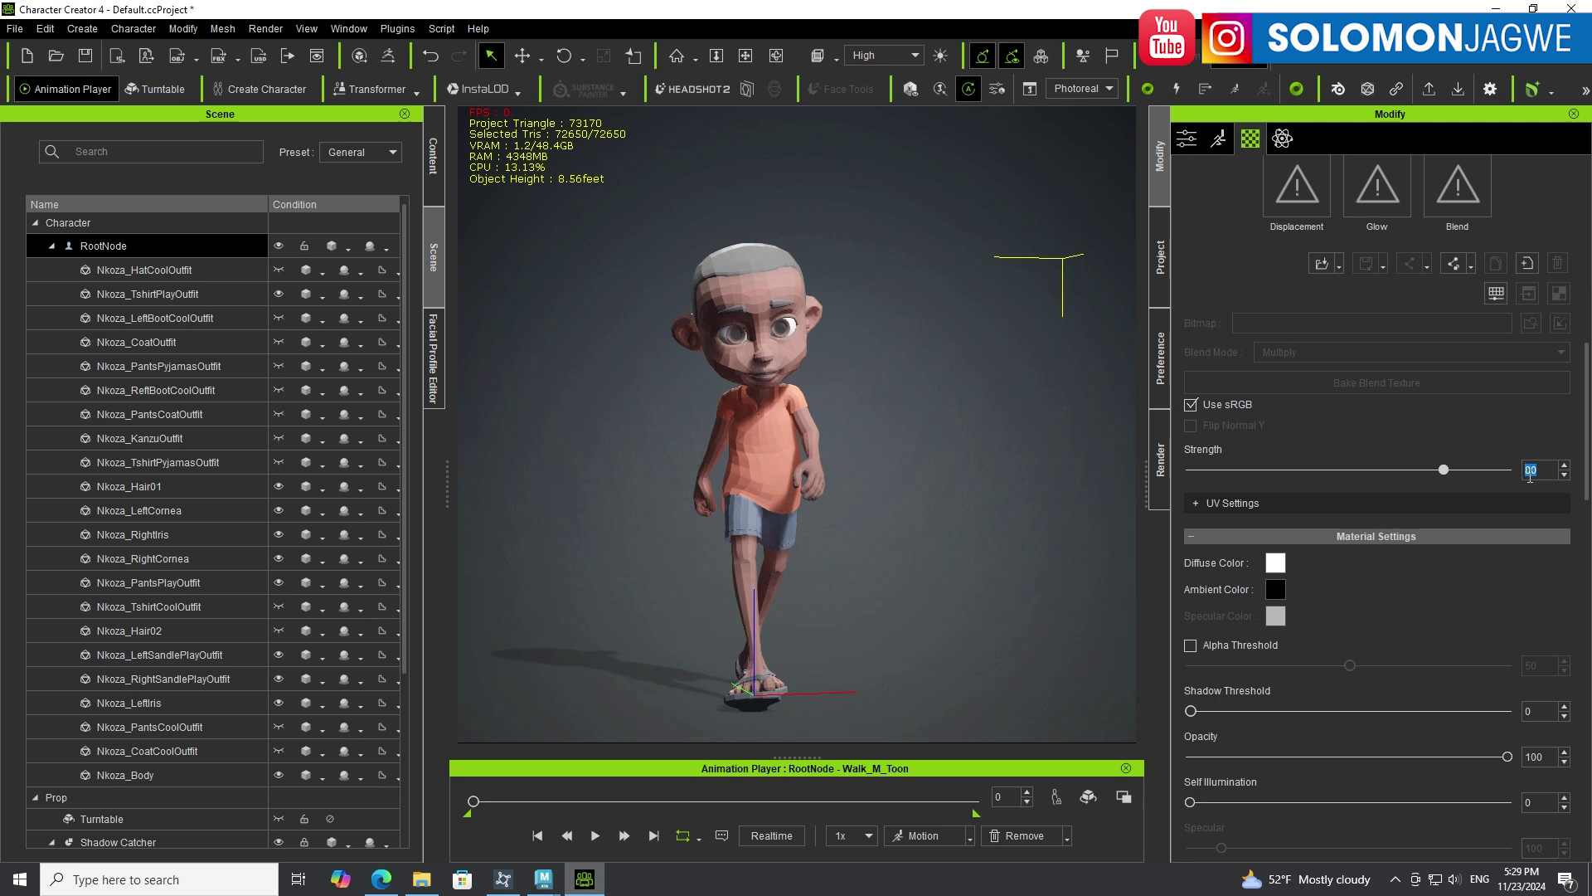
key("Return")
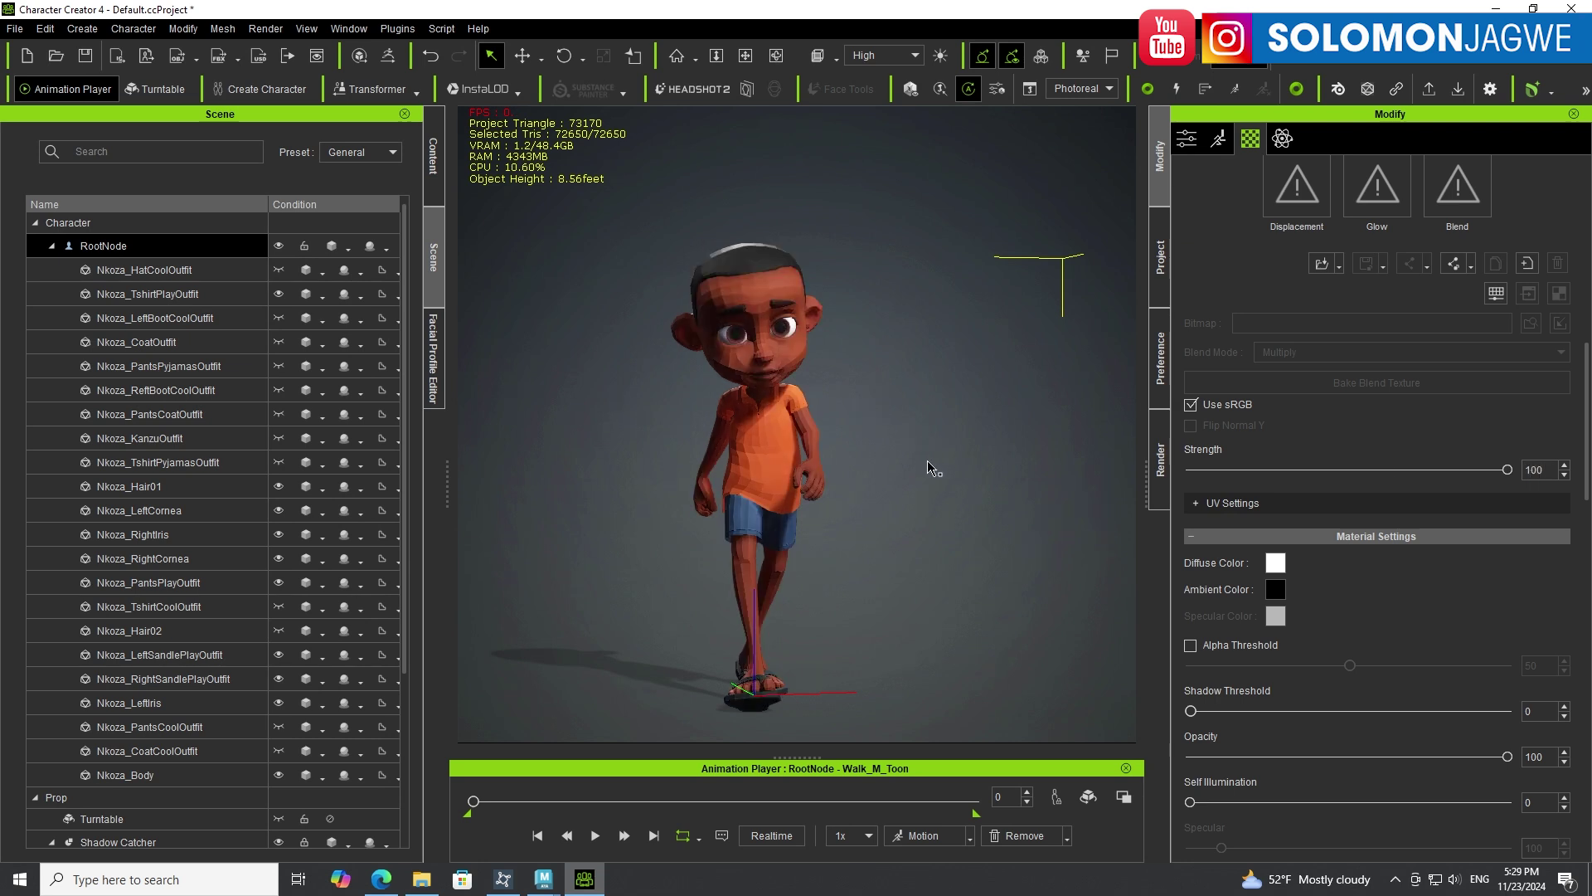
Orbit to a near-front view, play the walk, then stop and rewind to frame 0.
right_click_drag(935, 469, 472, 544)
scroll(732, 500, "up", 4)
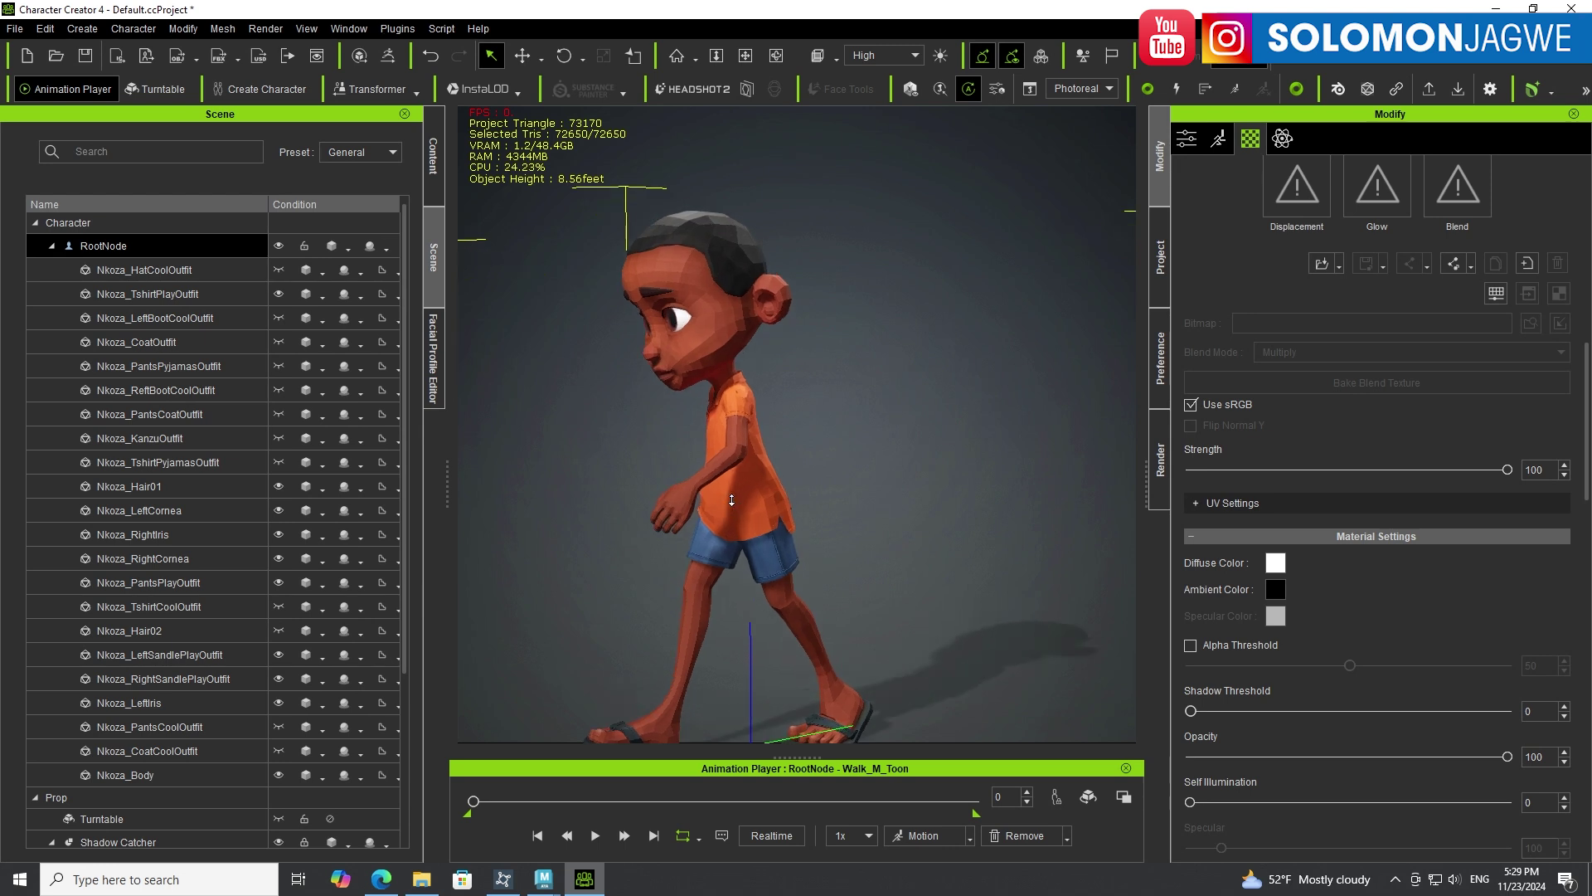
right_click_drag(732, 501, 626, 514)
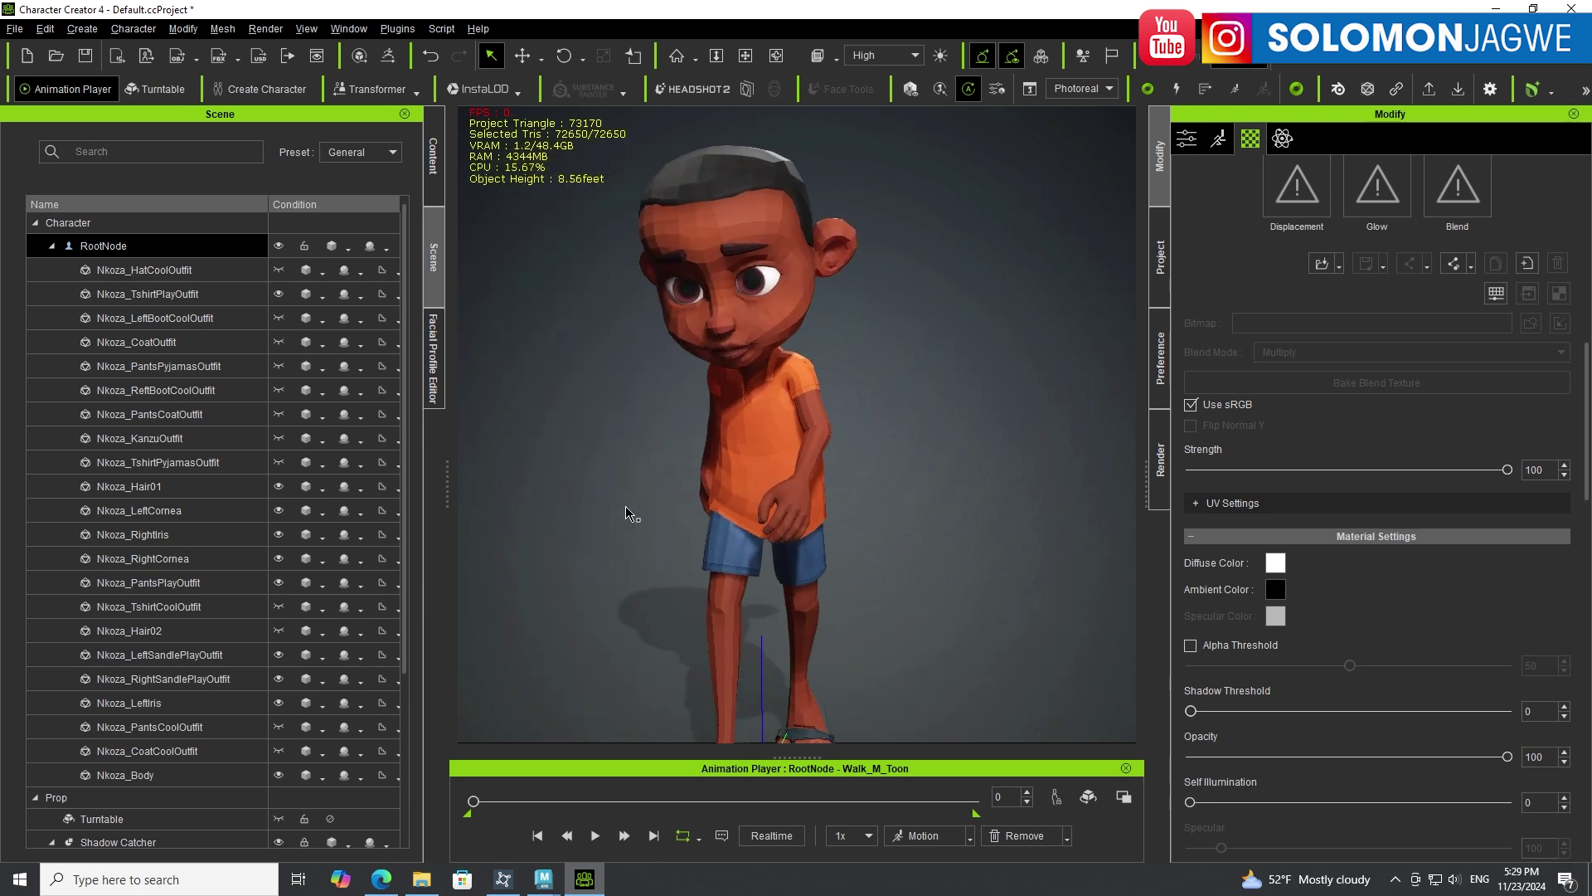
key("space")
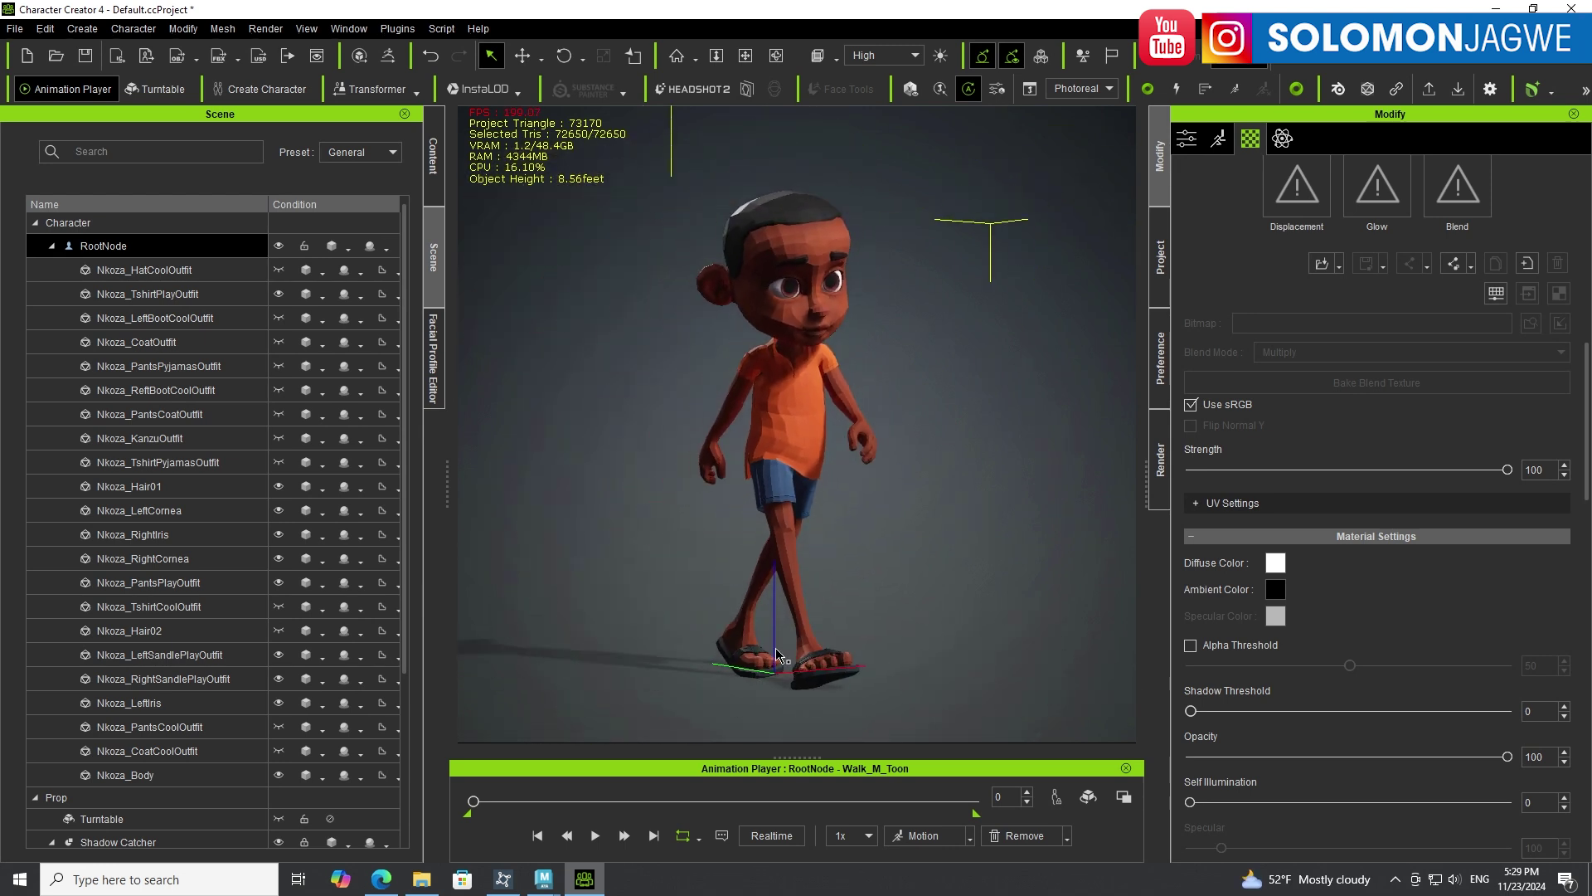
left_click(596, 835)
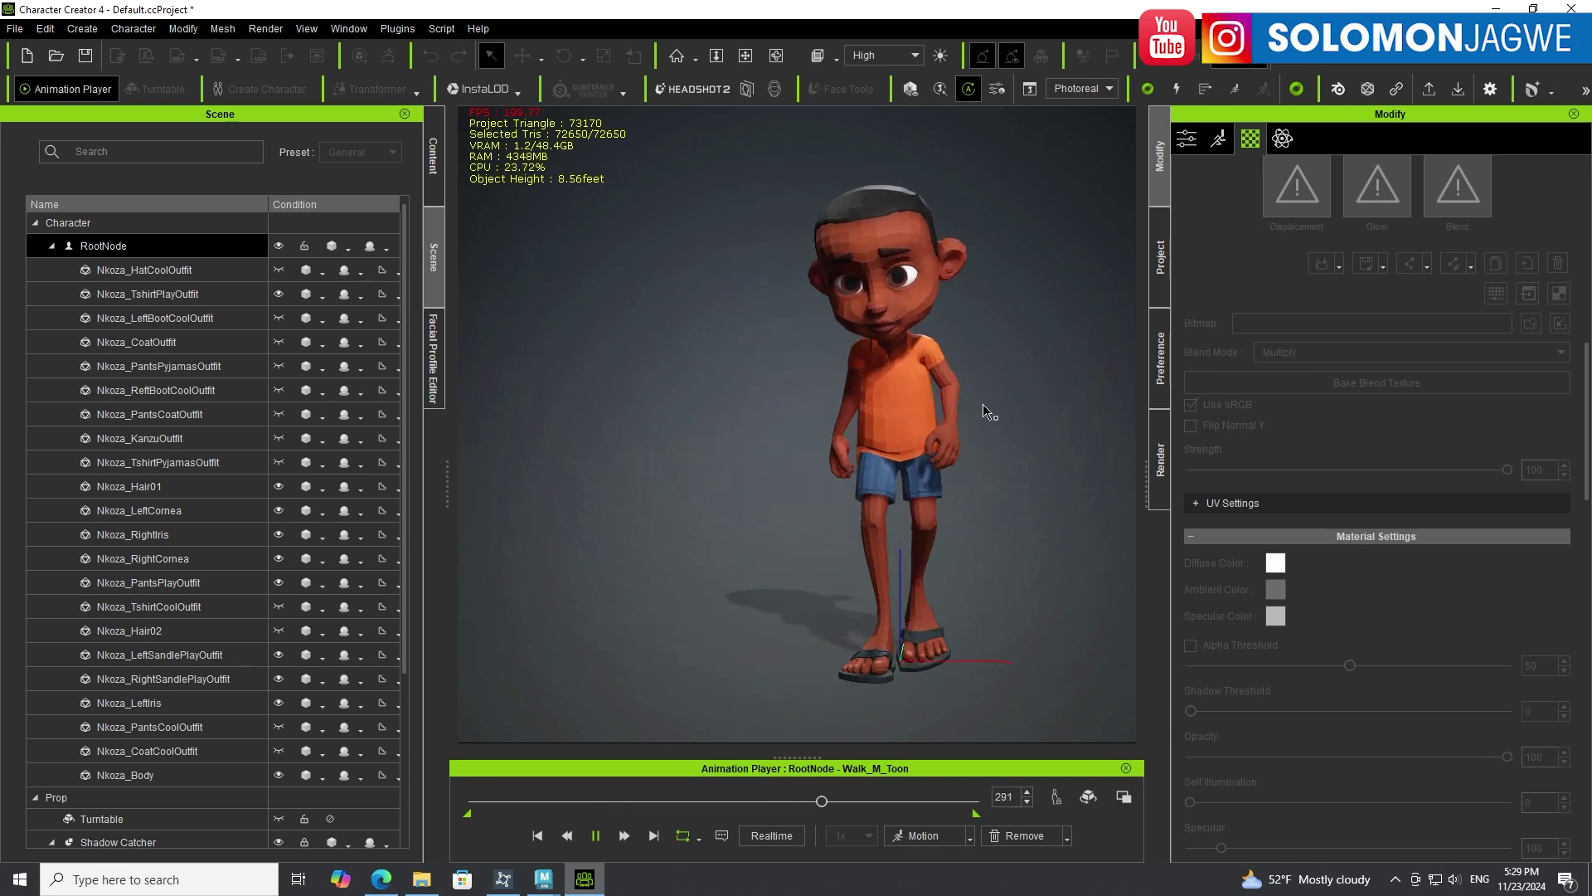
left_click(597, 838)
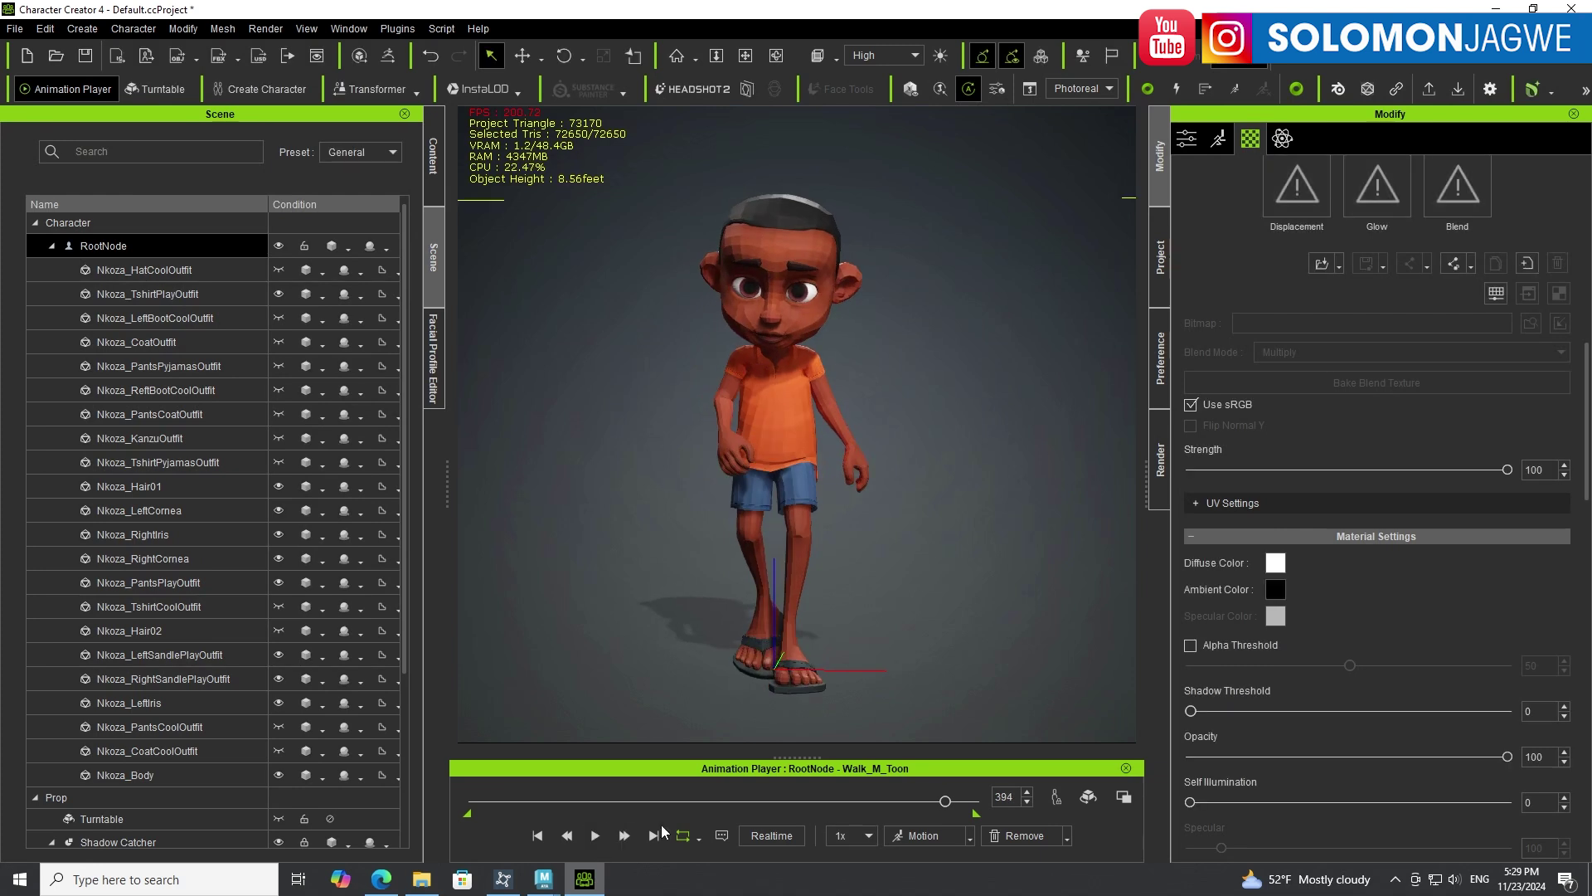
left_click(537, 836)
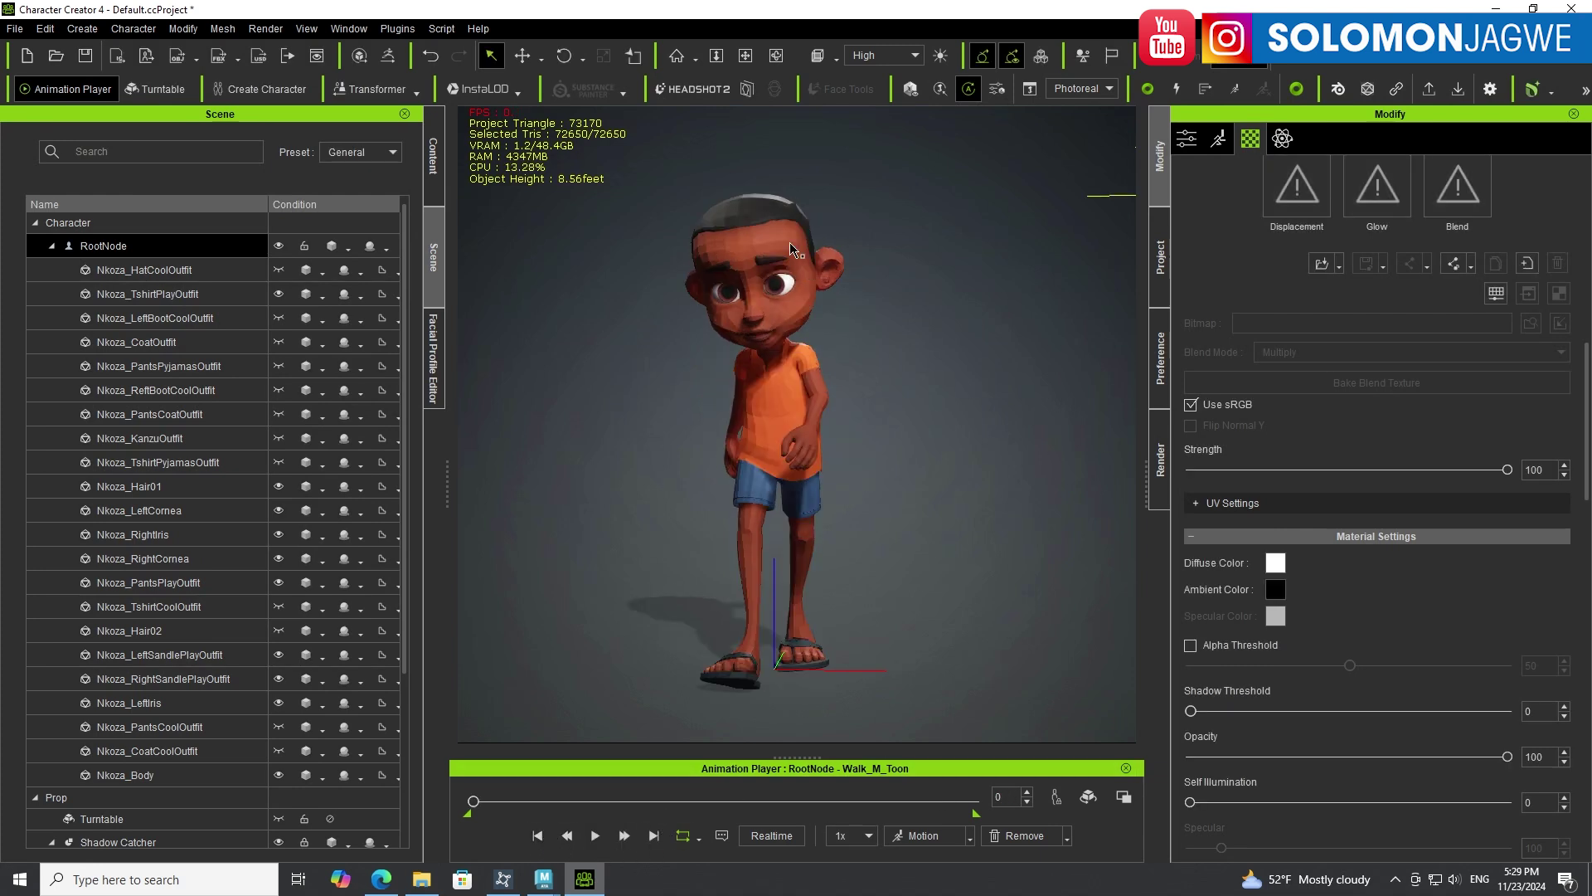
left_click(1189, 141)
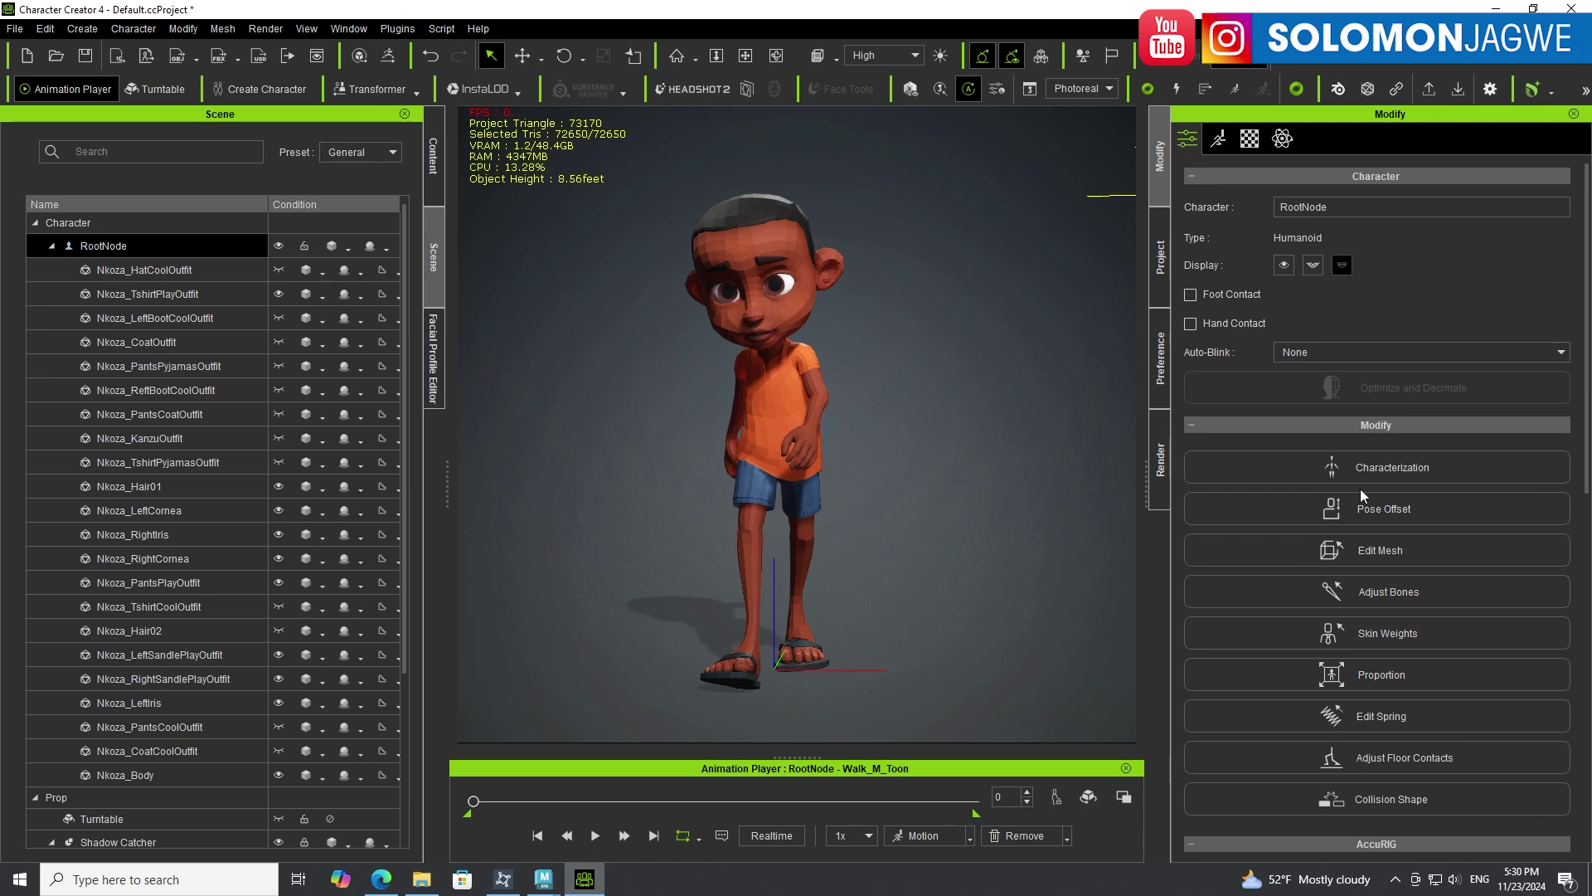
Enable Smooth Mesh, watch the smoothed walk from several angles, then switch to the Maya rig scene.
scroll(1505, 649, "down", 10)
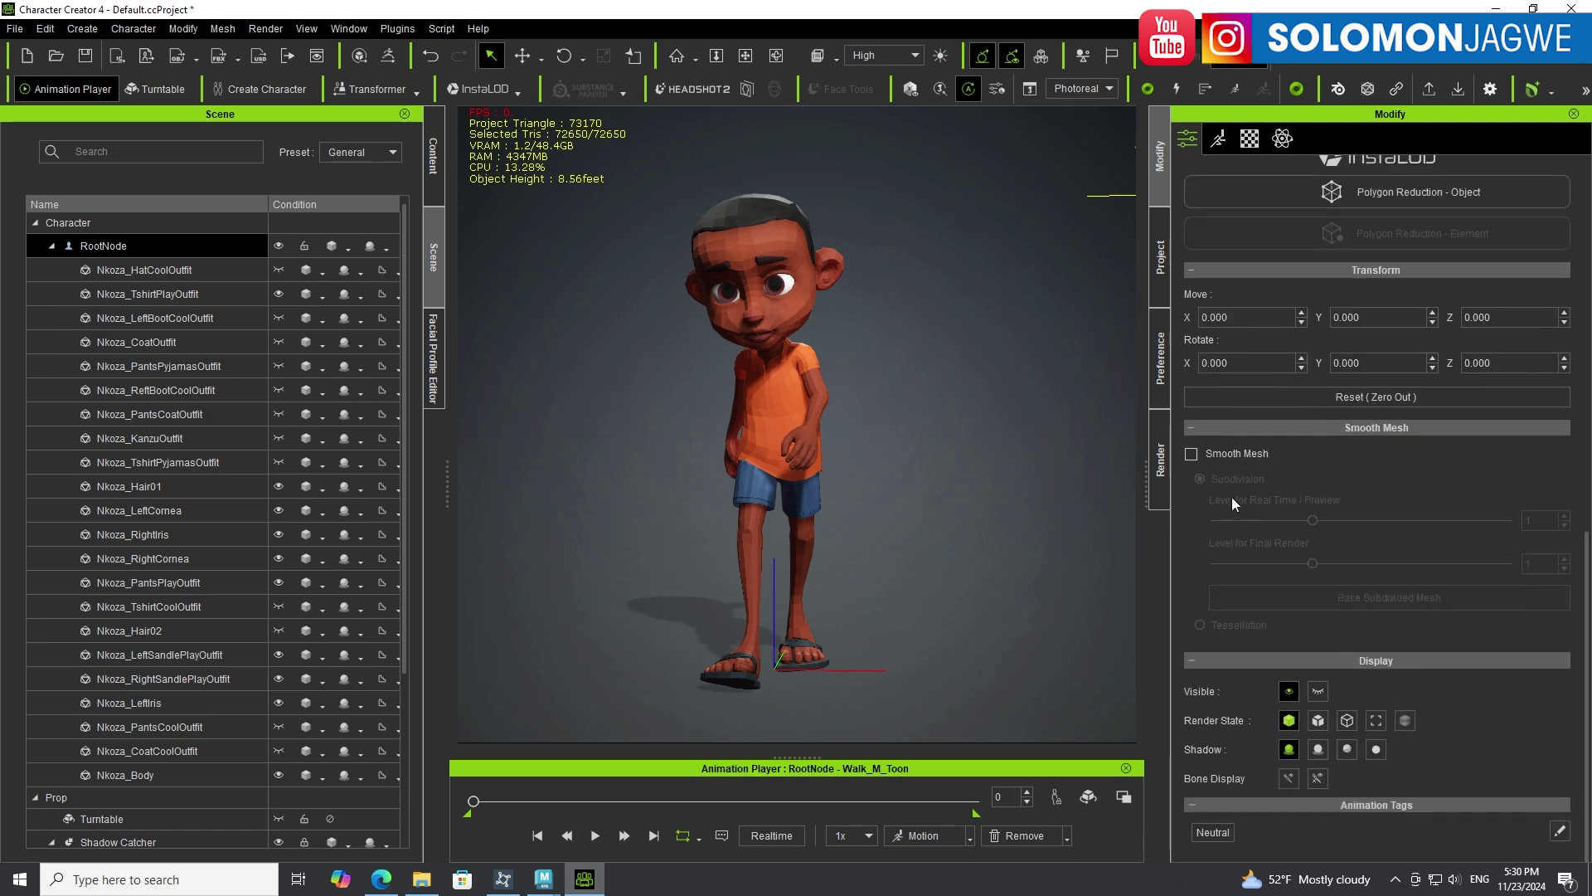
left_click(1191, 454)
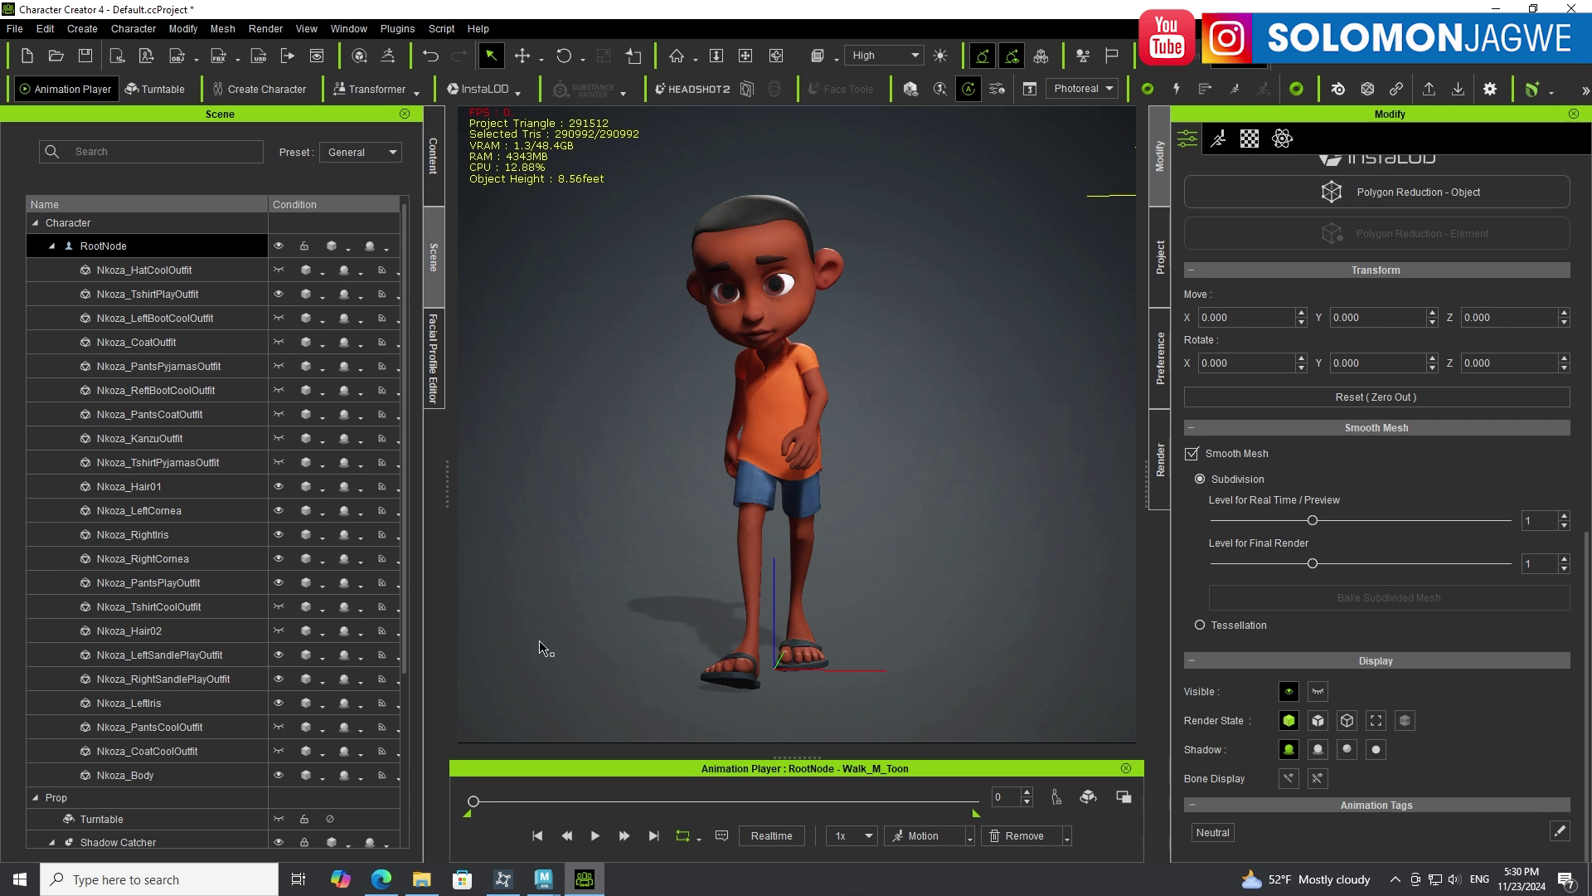
left_click(597, 837)
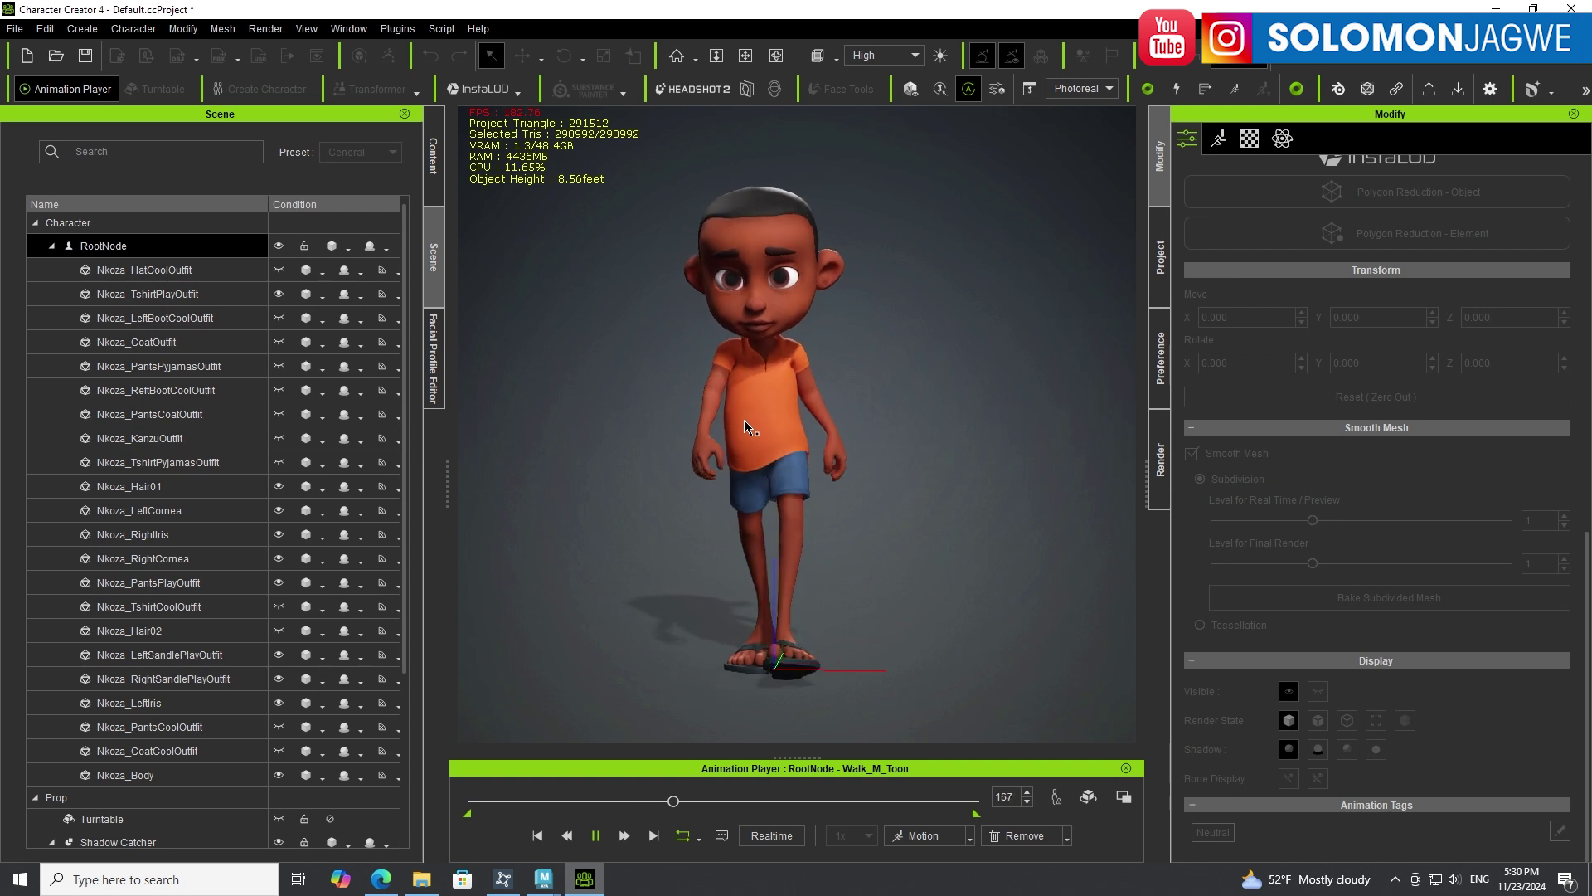
right_click_drag(744, 419, 918, 384)
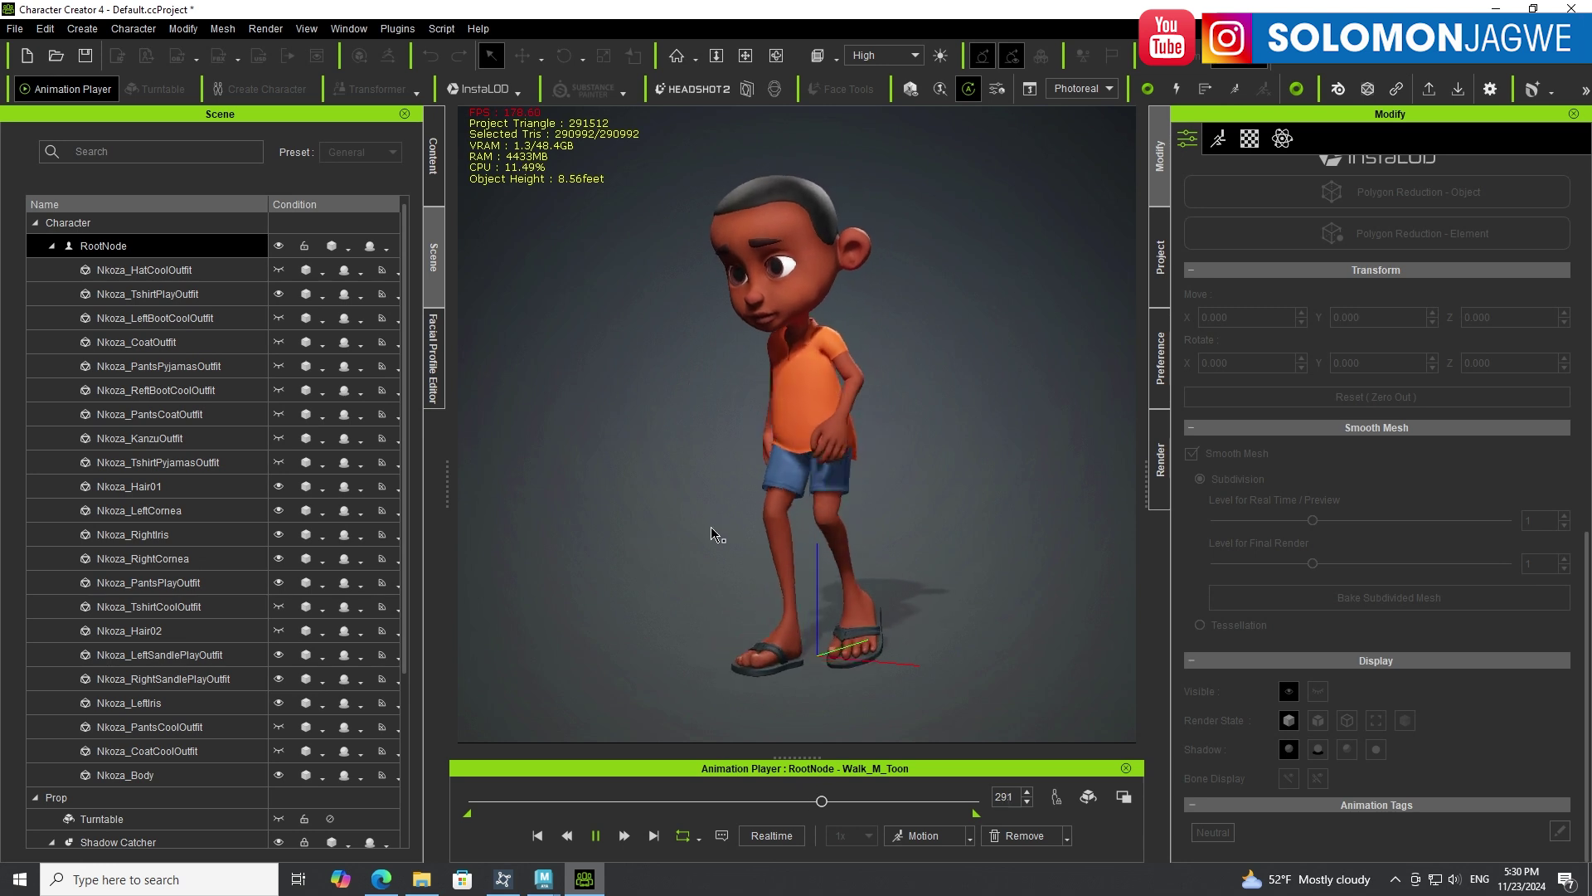
right_click_drag(726, 547, 843, 480)
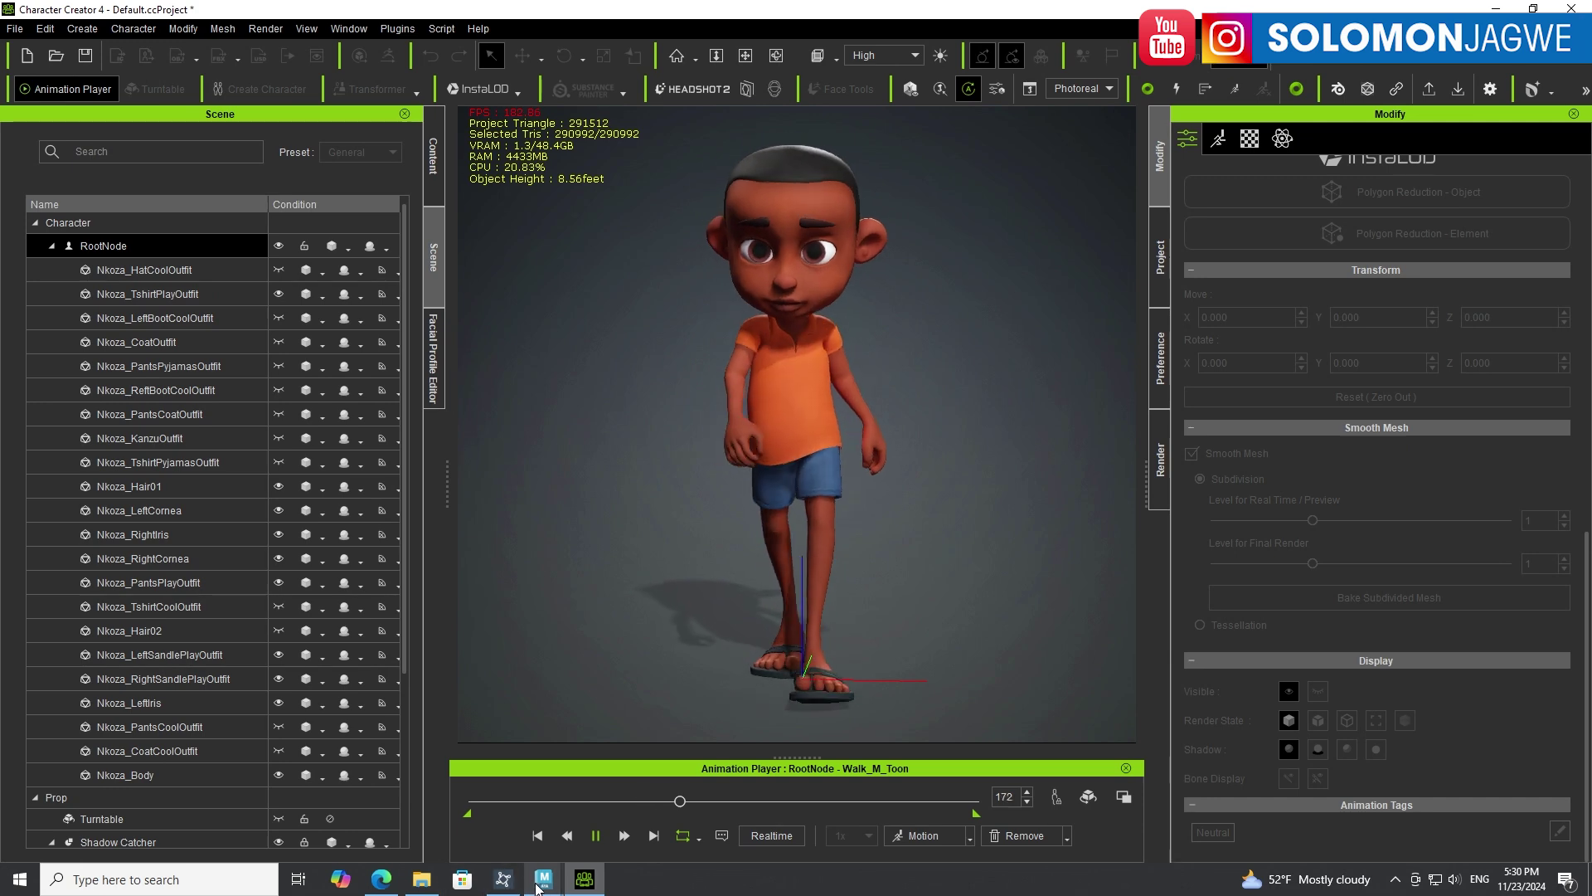
mouse_move(543, 880)
left_click(458, 819)
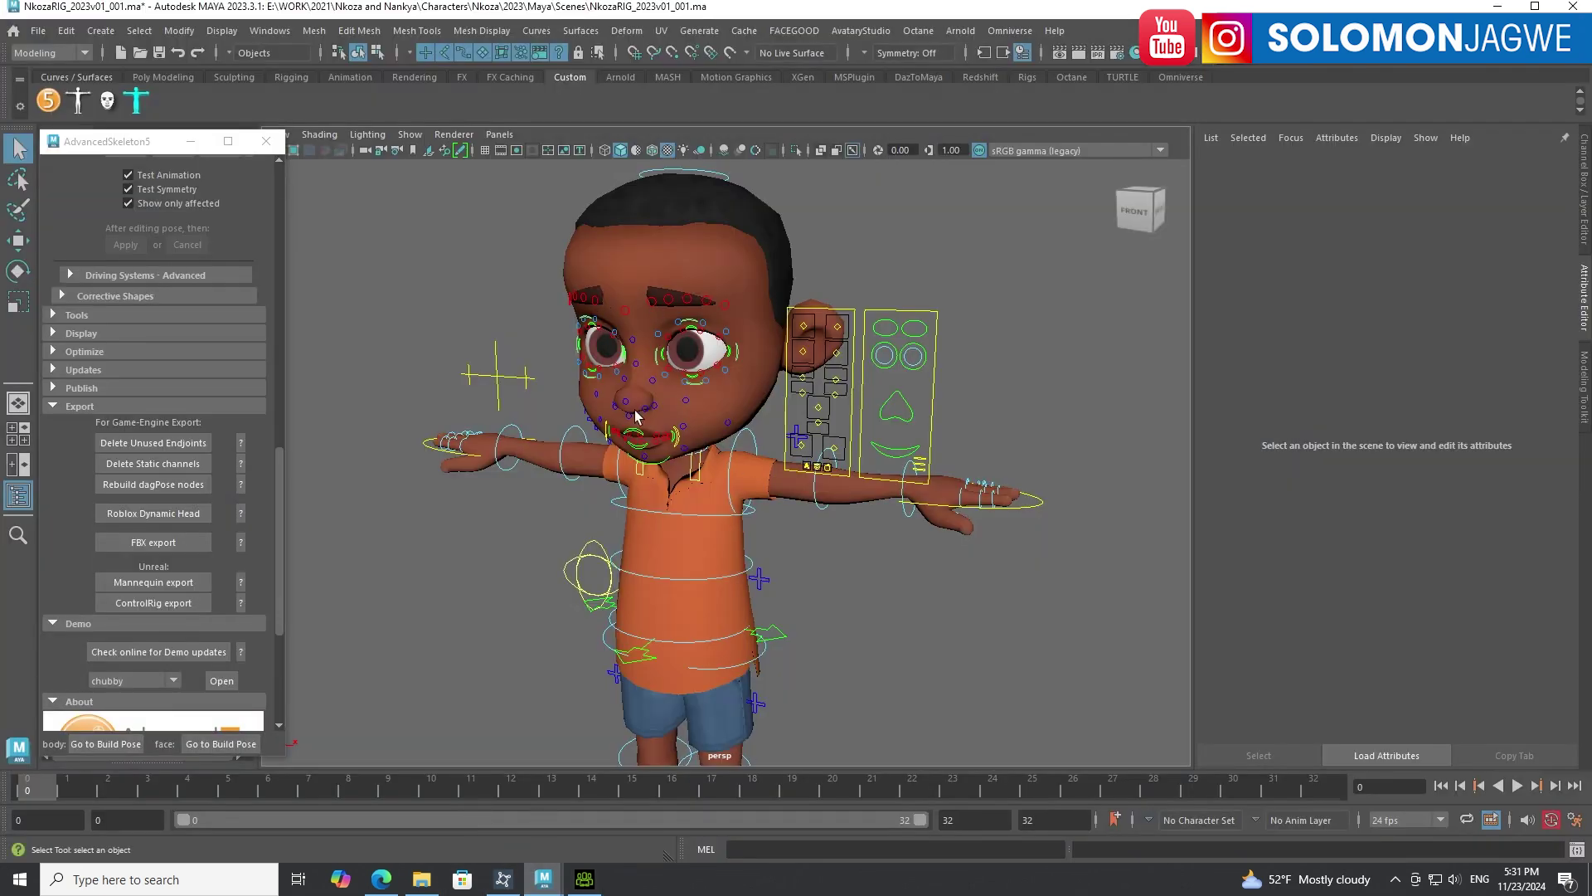
Browse the AnimationStudios AdvancedSkeleton download page in Edge, then return to the Character Creator tab.
left_click(381, 881)
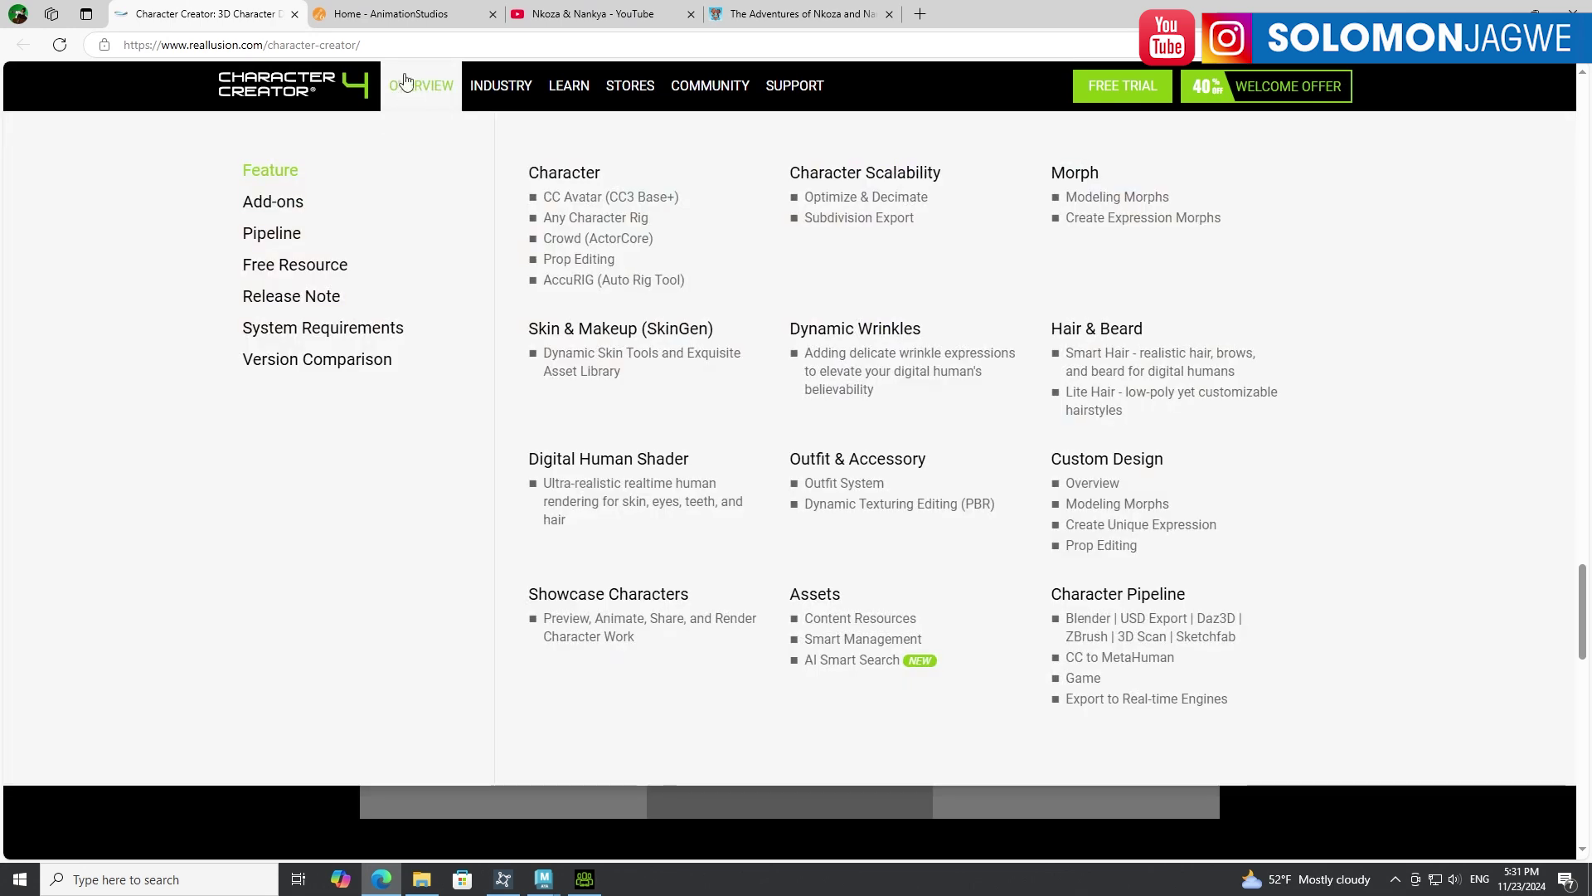
left_click(394, 11)
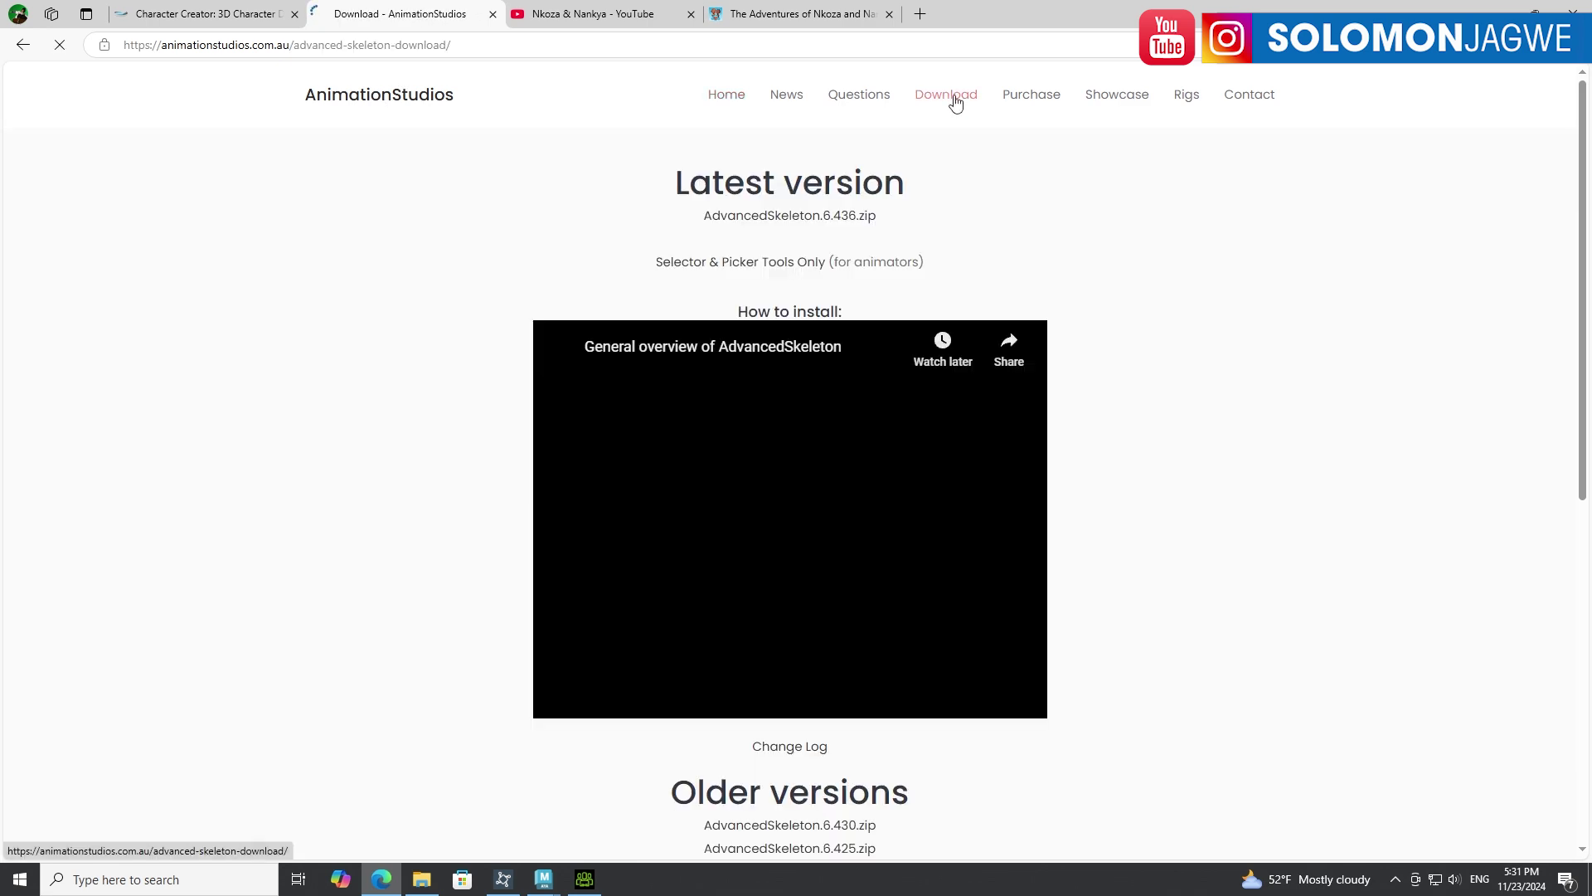
scroll(827, 402, "down", 5)
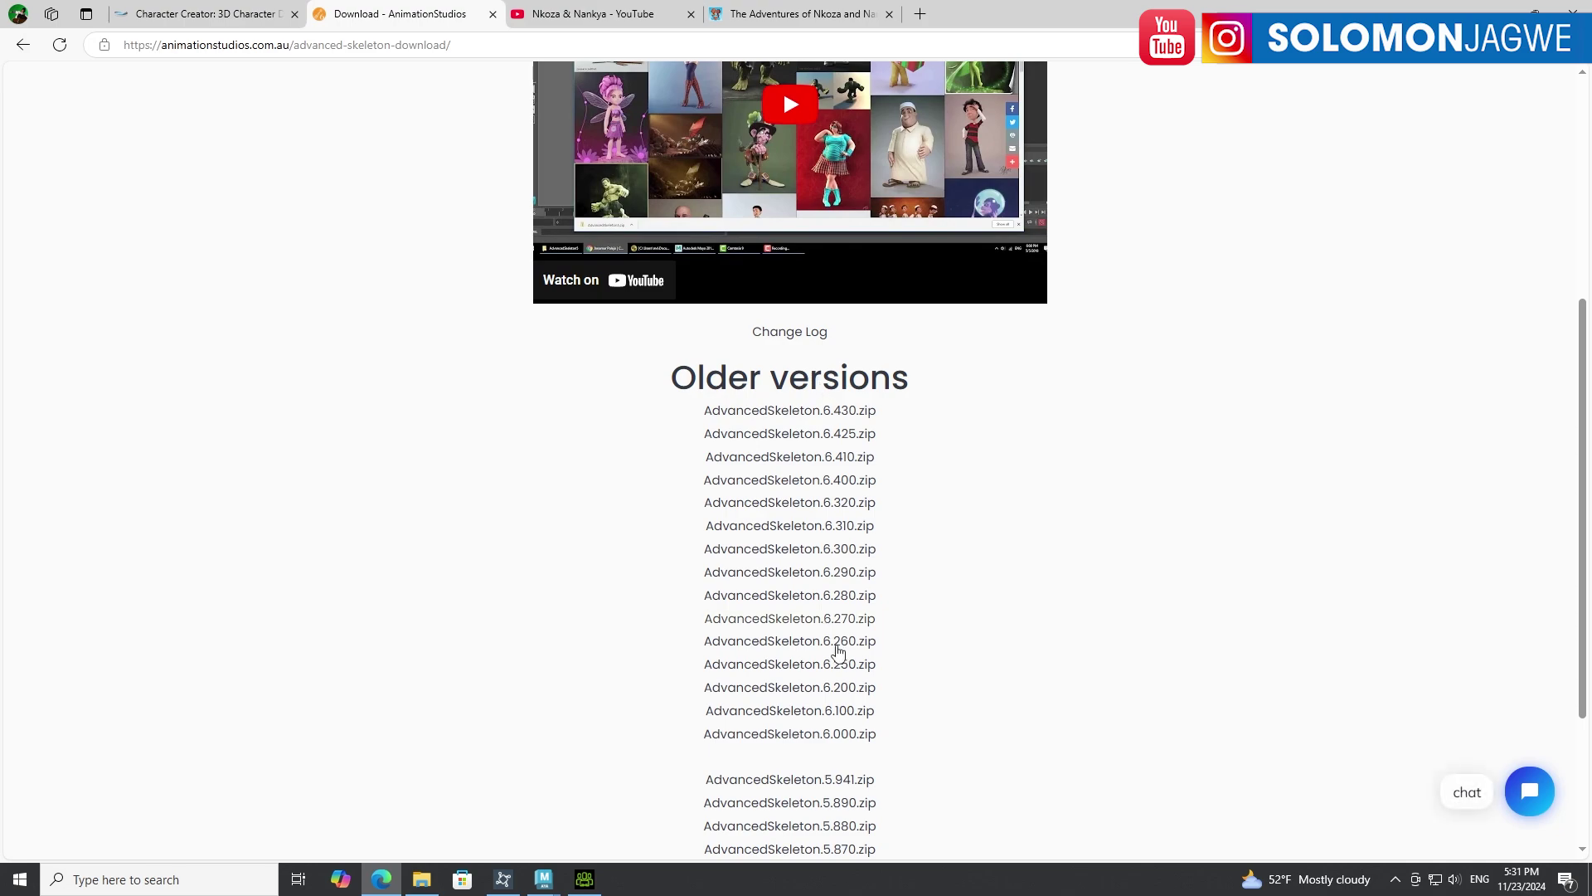
scroll(863, 668, "down", 3)
scroll(886, 676, "up", 8)
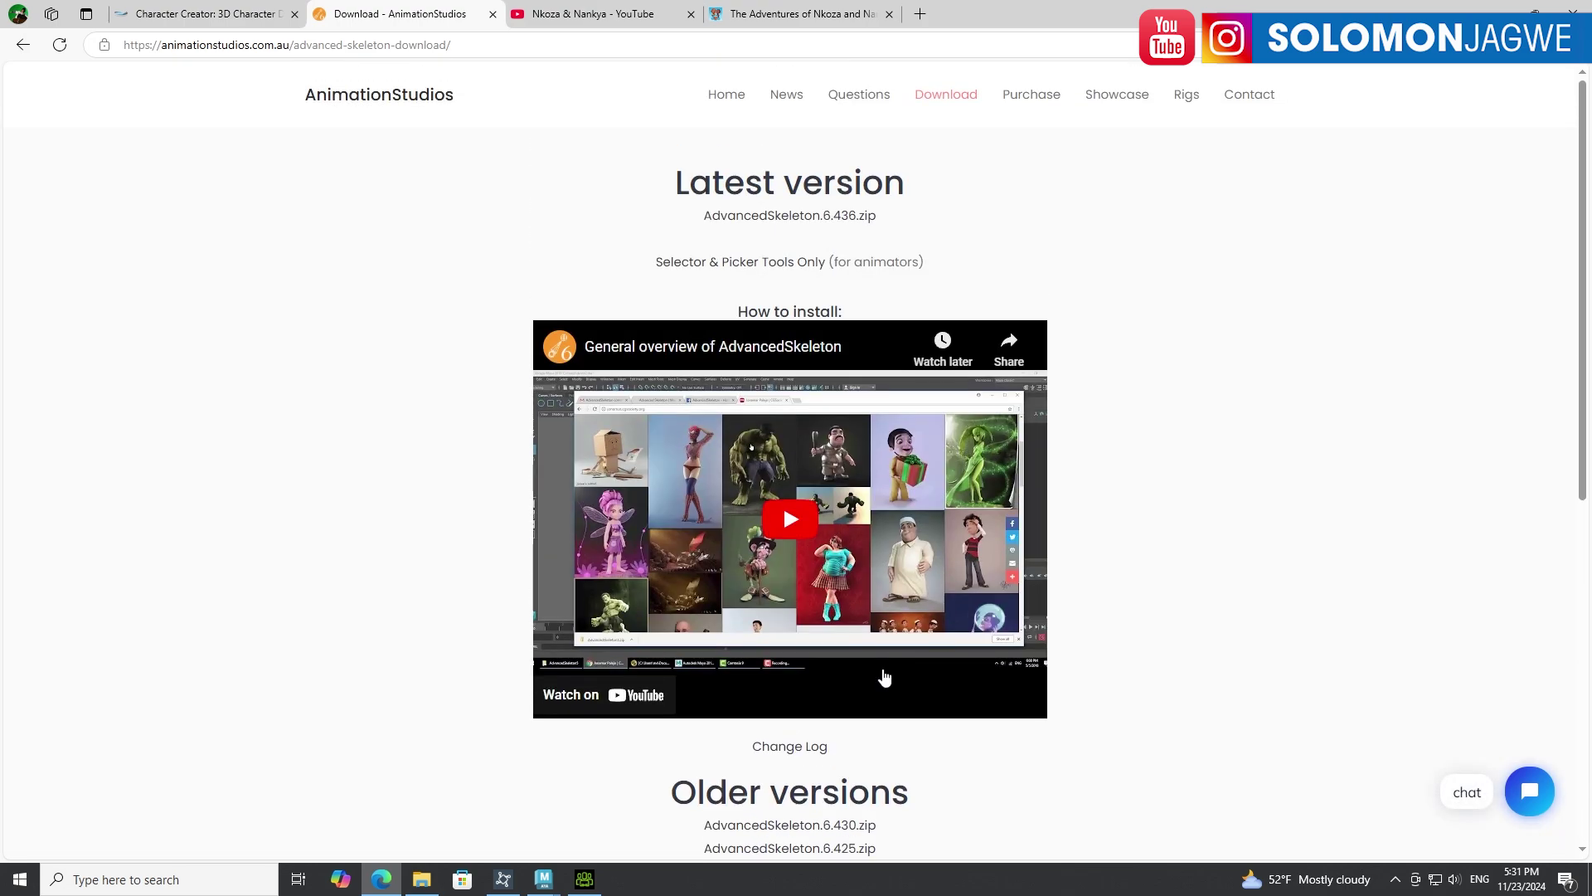
left_click(165, 16)
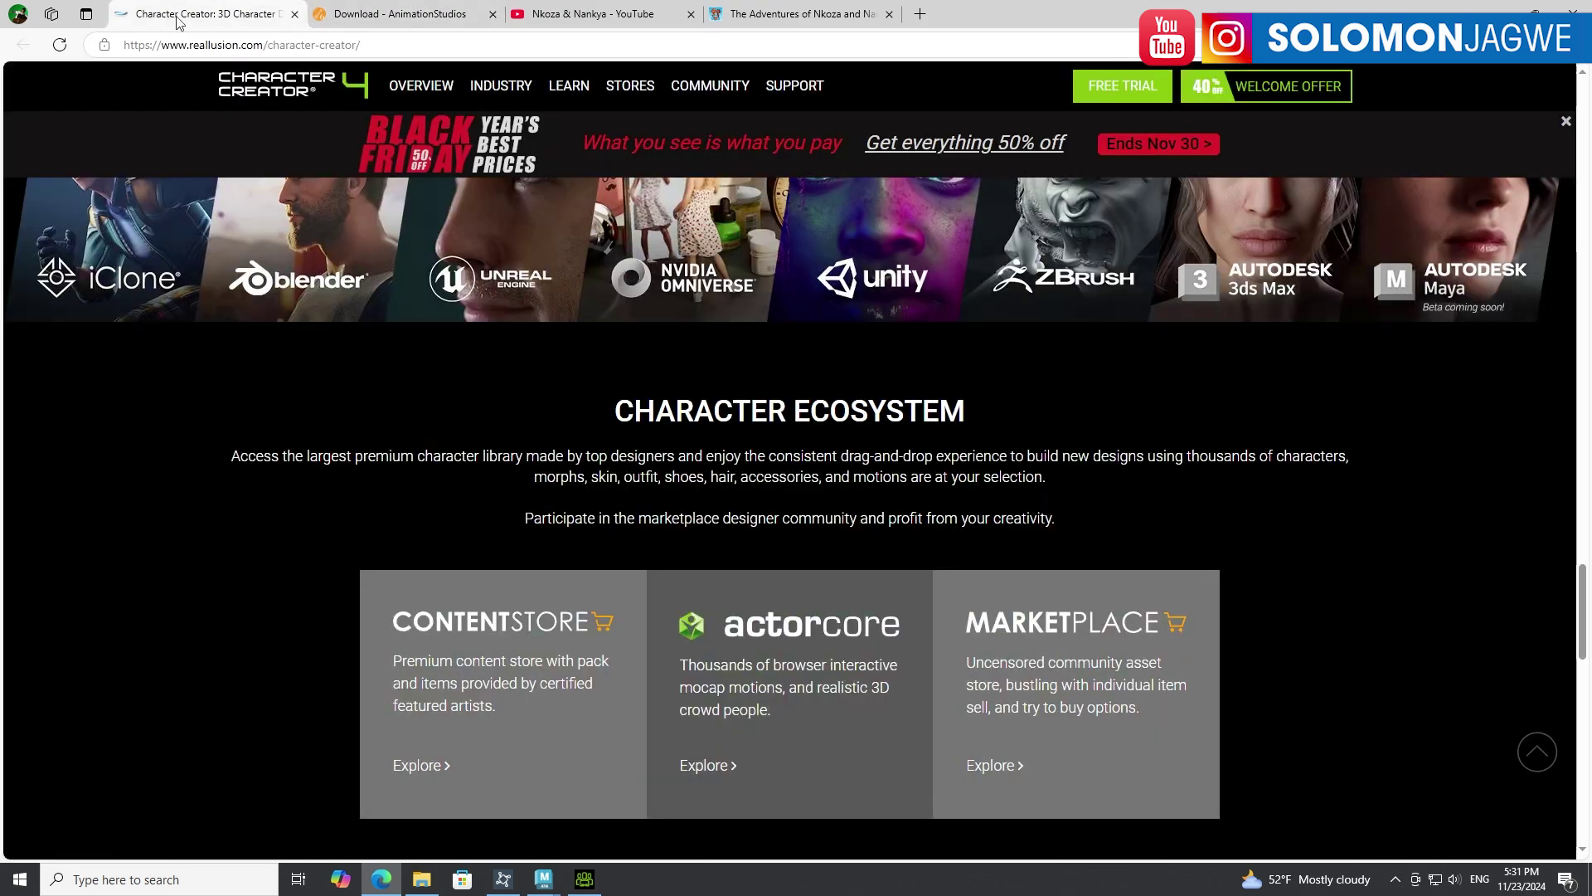
scroll(469, 329, "up", 20)
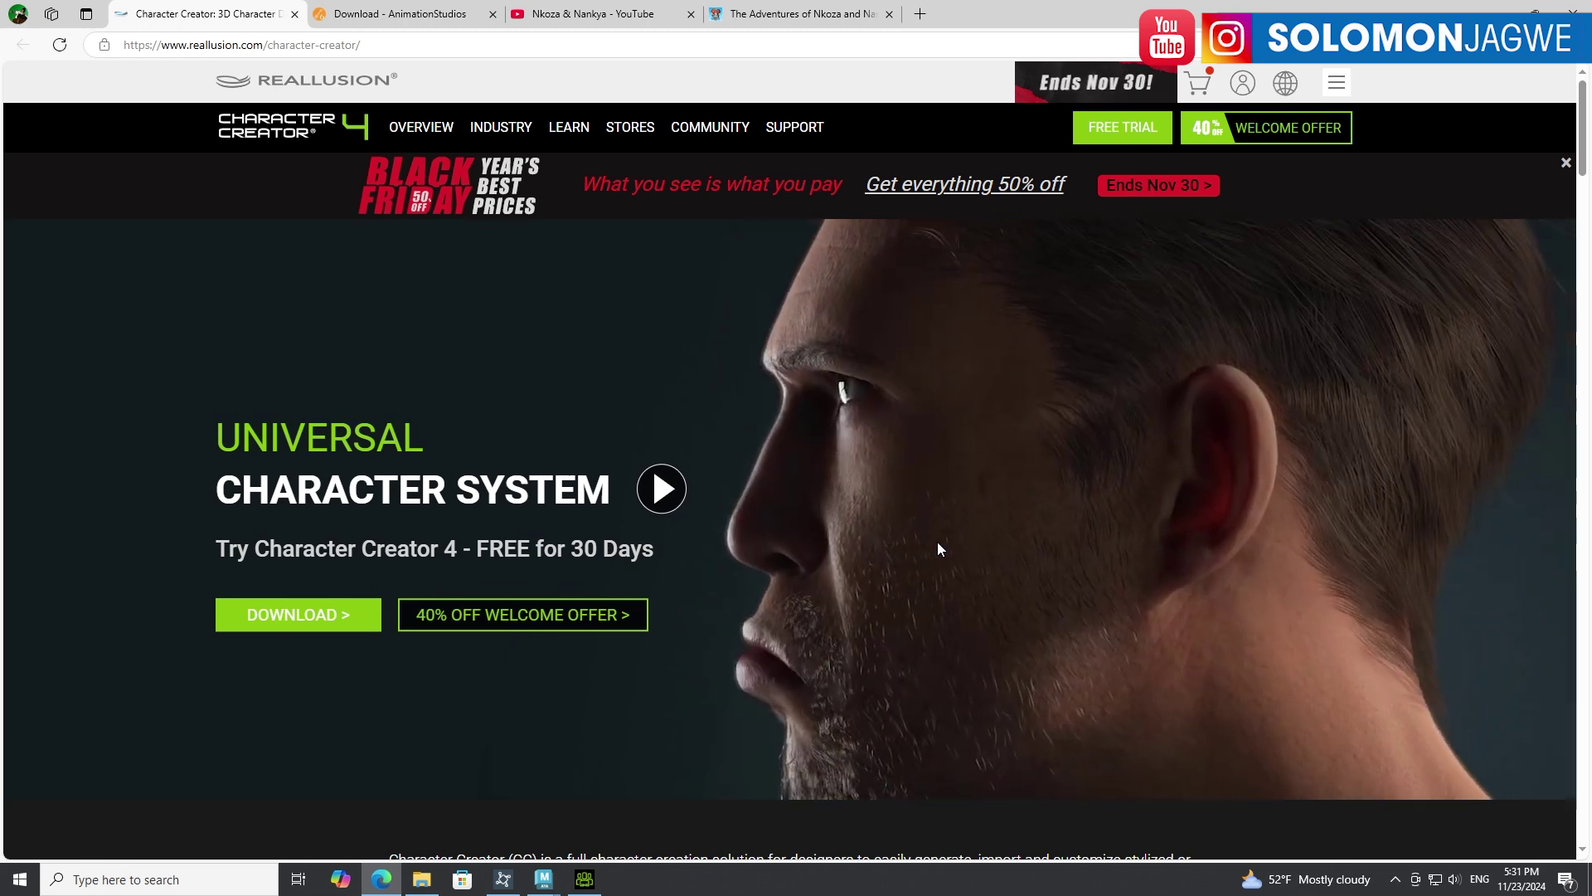
left_click(503, 881)
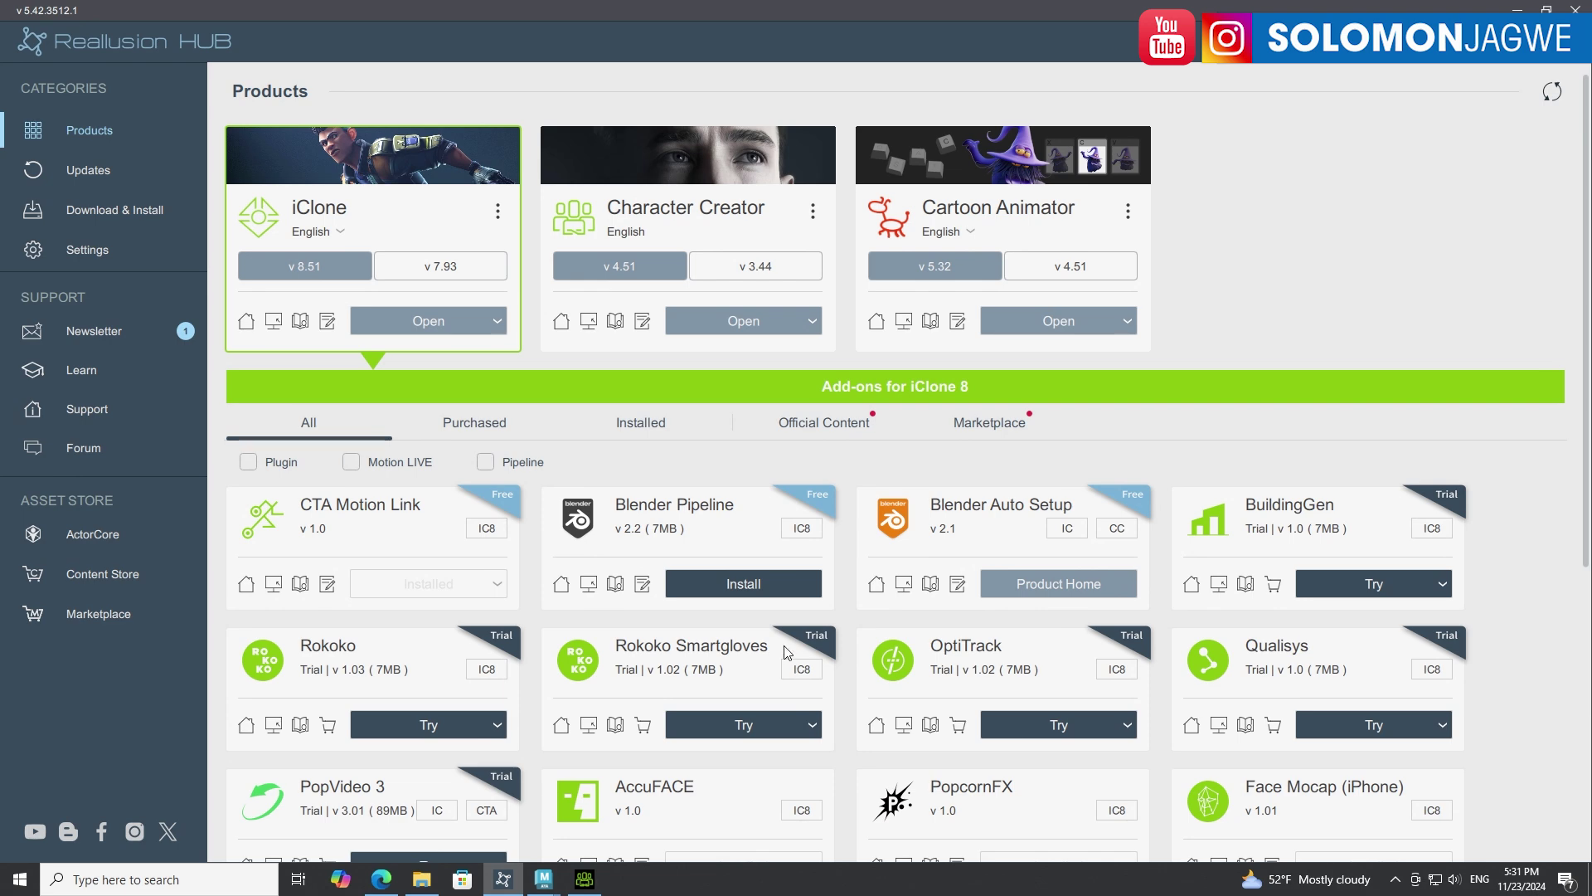
scroll(788, 651, "down", 5)
scroll(788, 651, "up", 6)
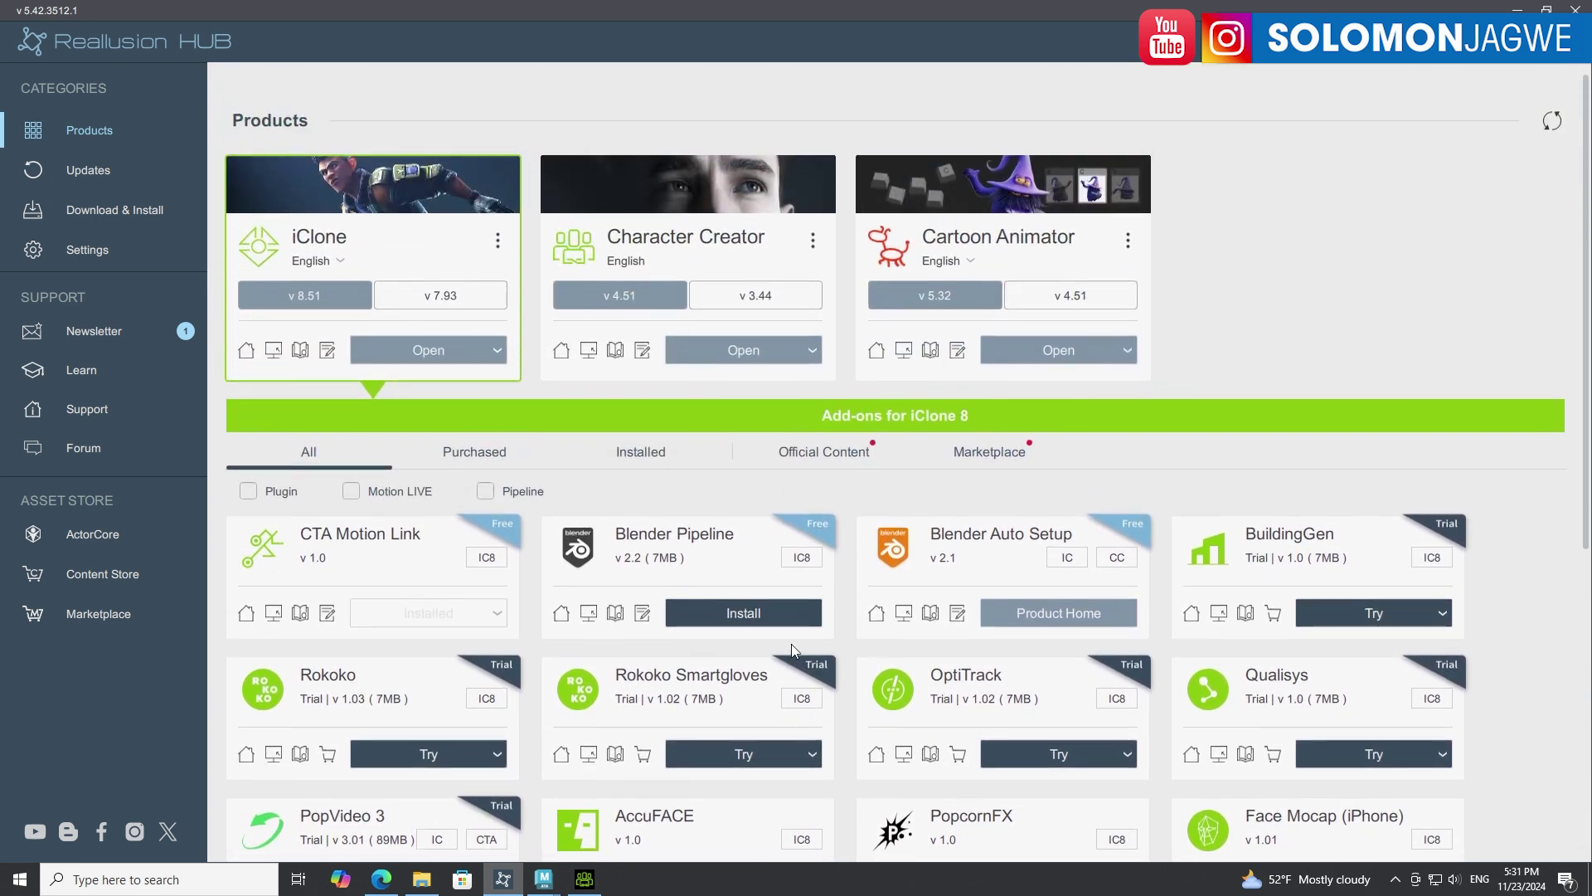
scroll(791, 644, "down", 1)
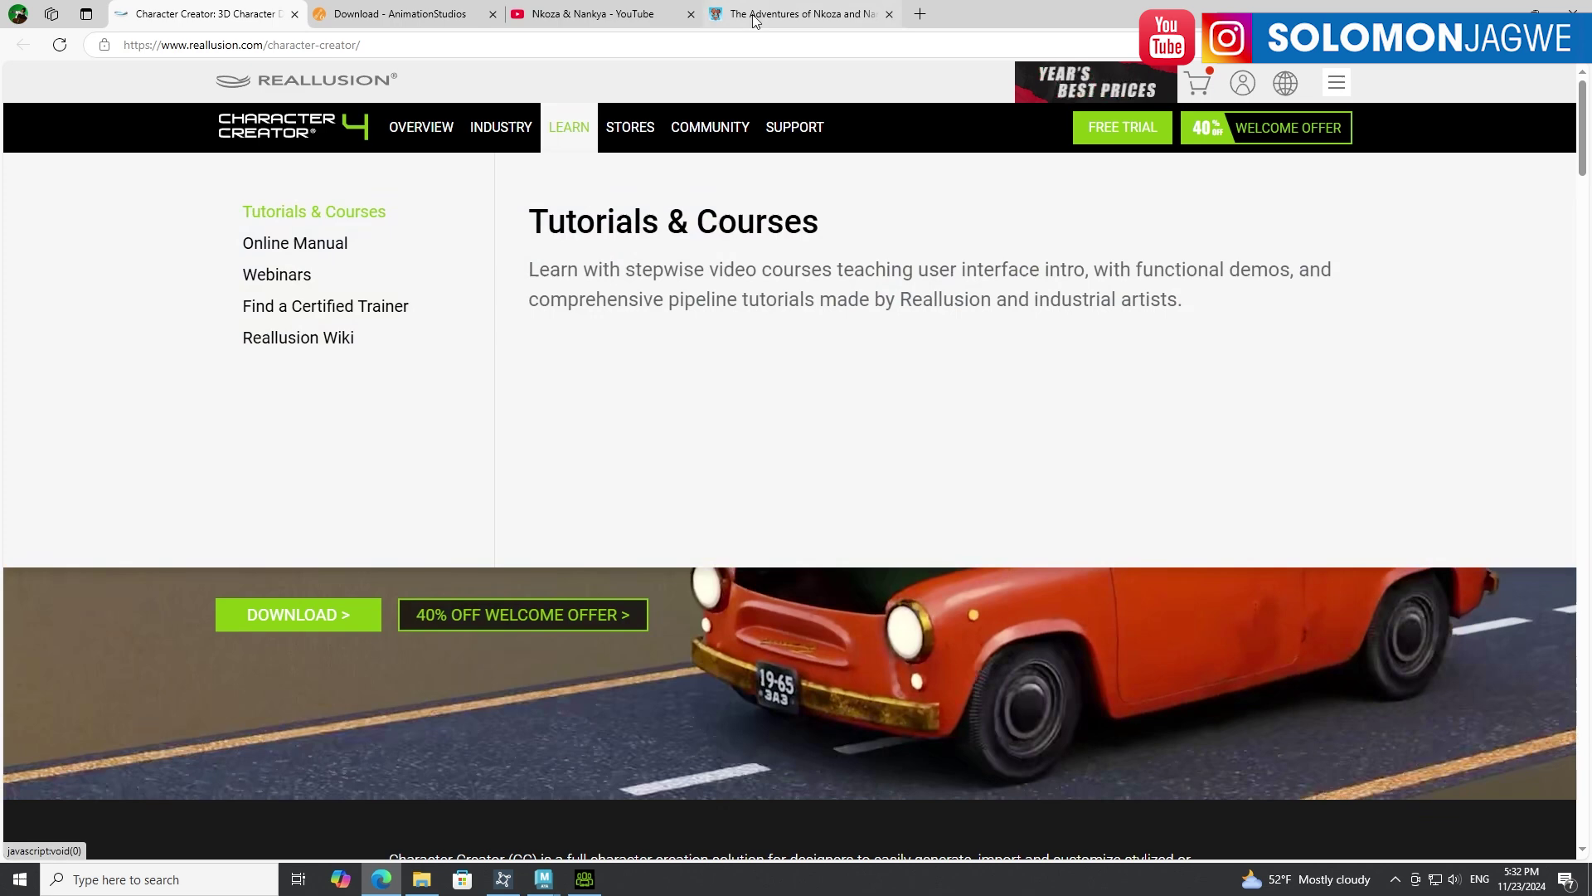
Show the Adventures of Nkoza and Nankya site and YouTube channel, then return to Character Creator.
left_click(801, 14)
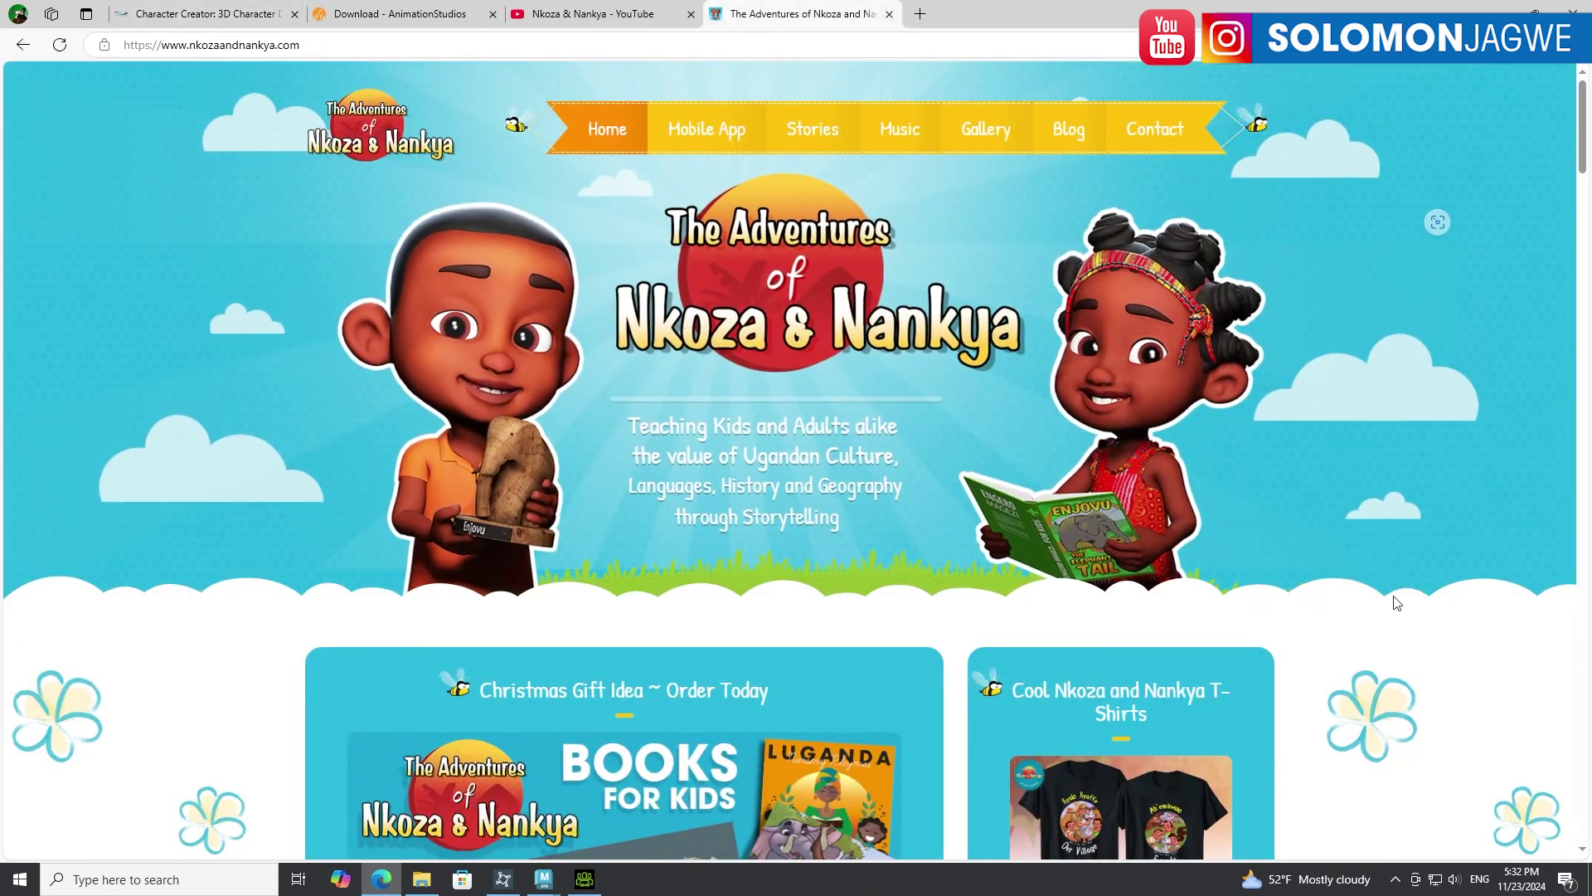
left_click(605, 14)
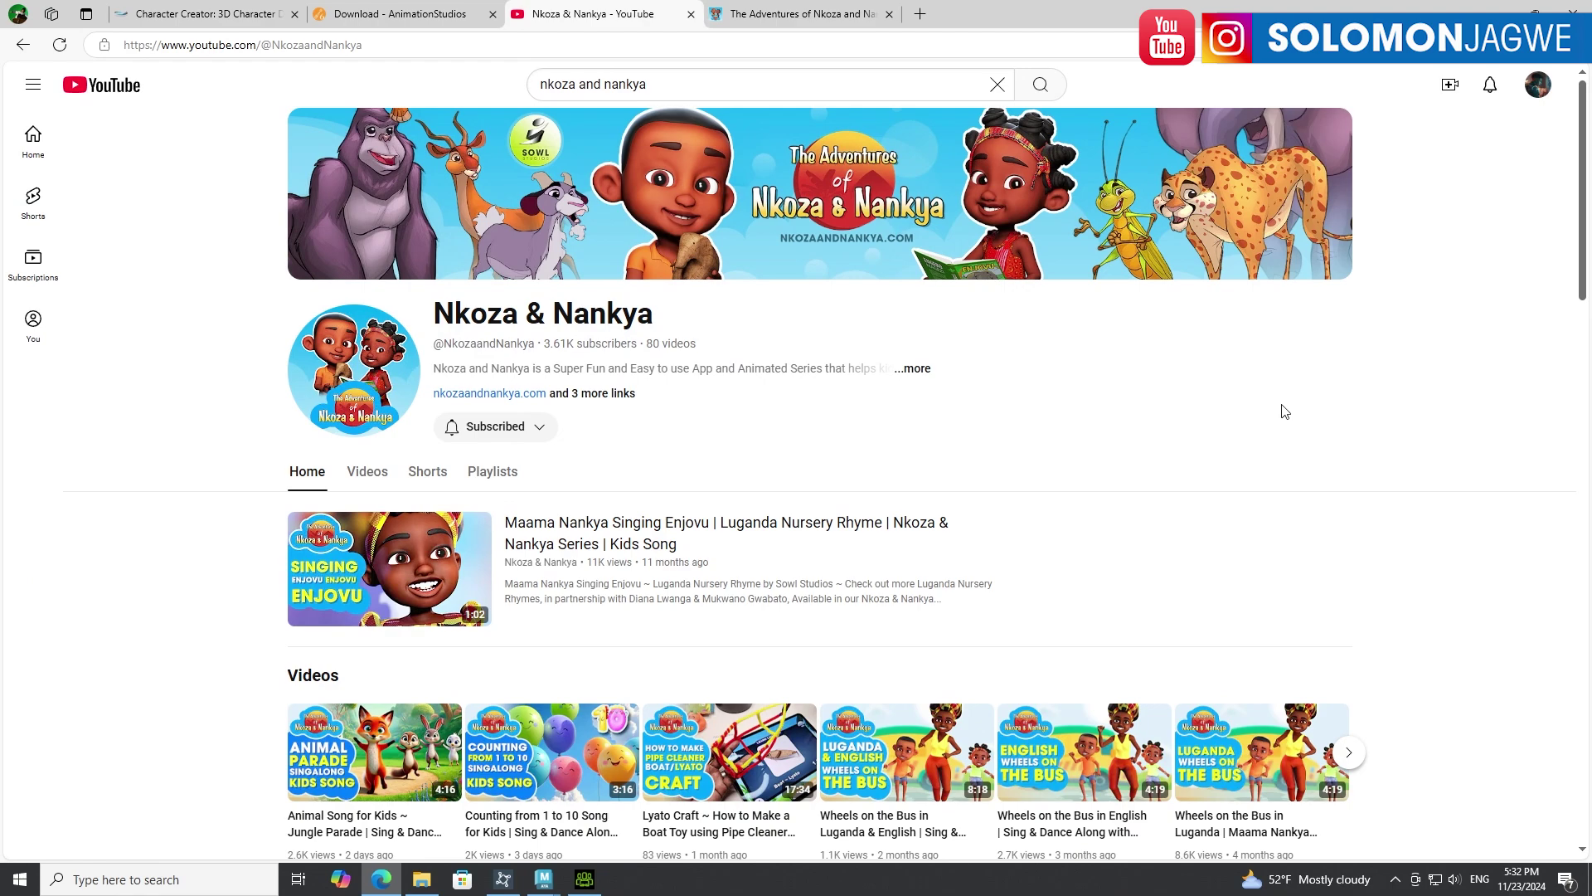
scroll(1291, 406, "down", 5)
scroll(1331, 409, "up", 5)
left_click(586, 881)
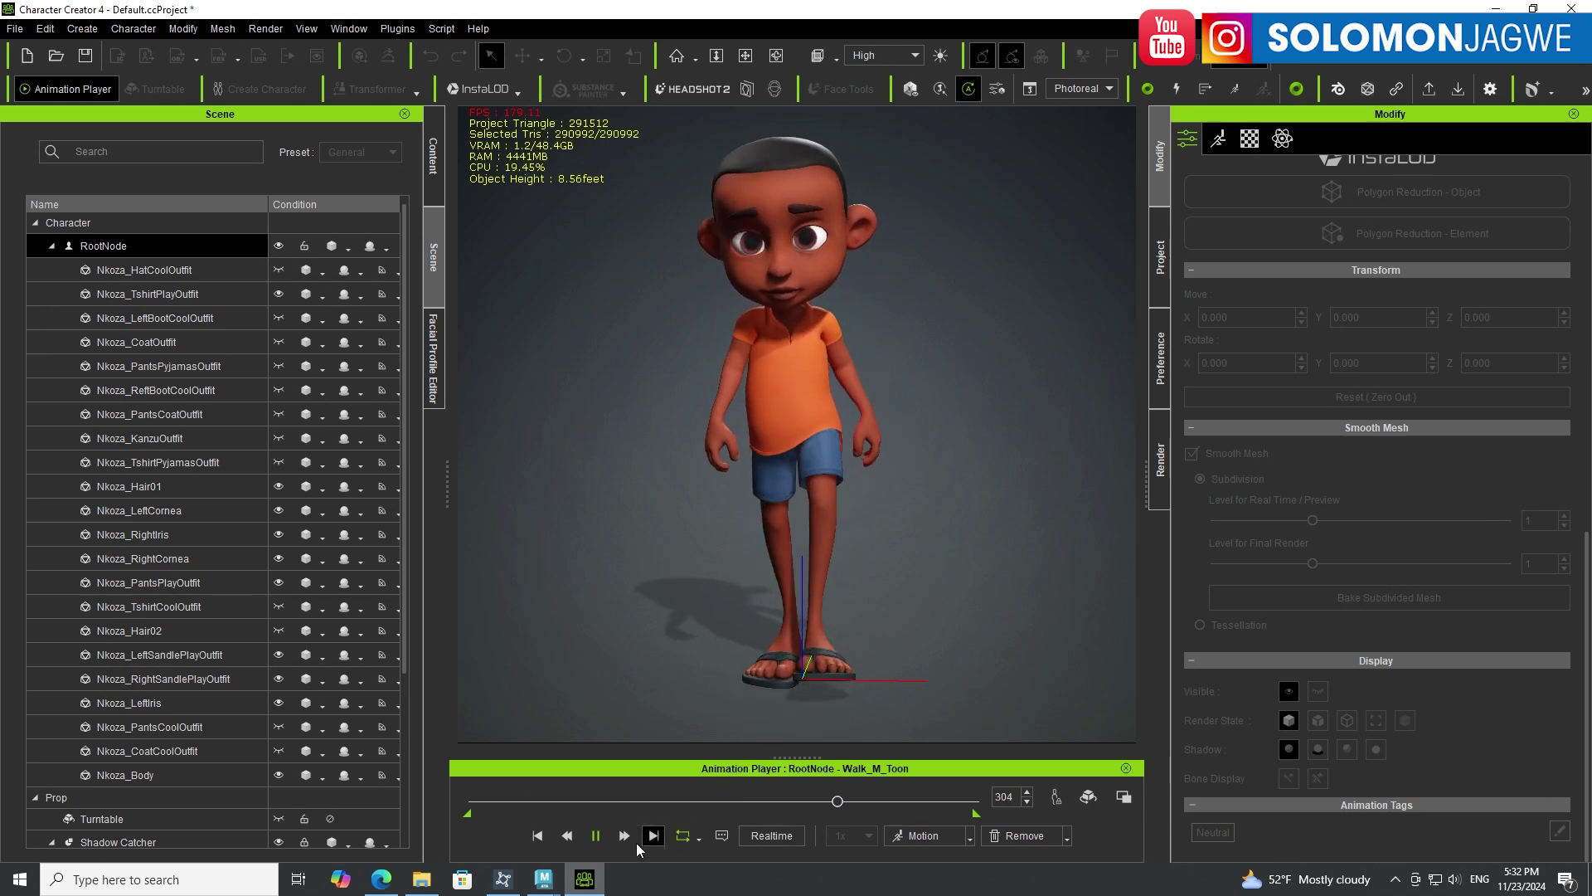
Stop the walk and apply the Calibration > Body Rig > Hand motion to Nkoza.
left_click(595, 835)
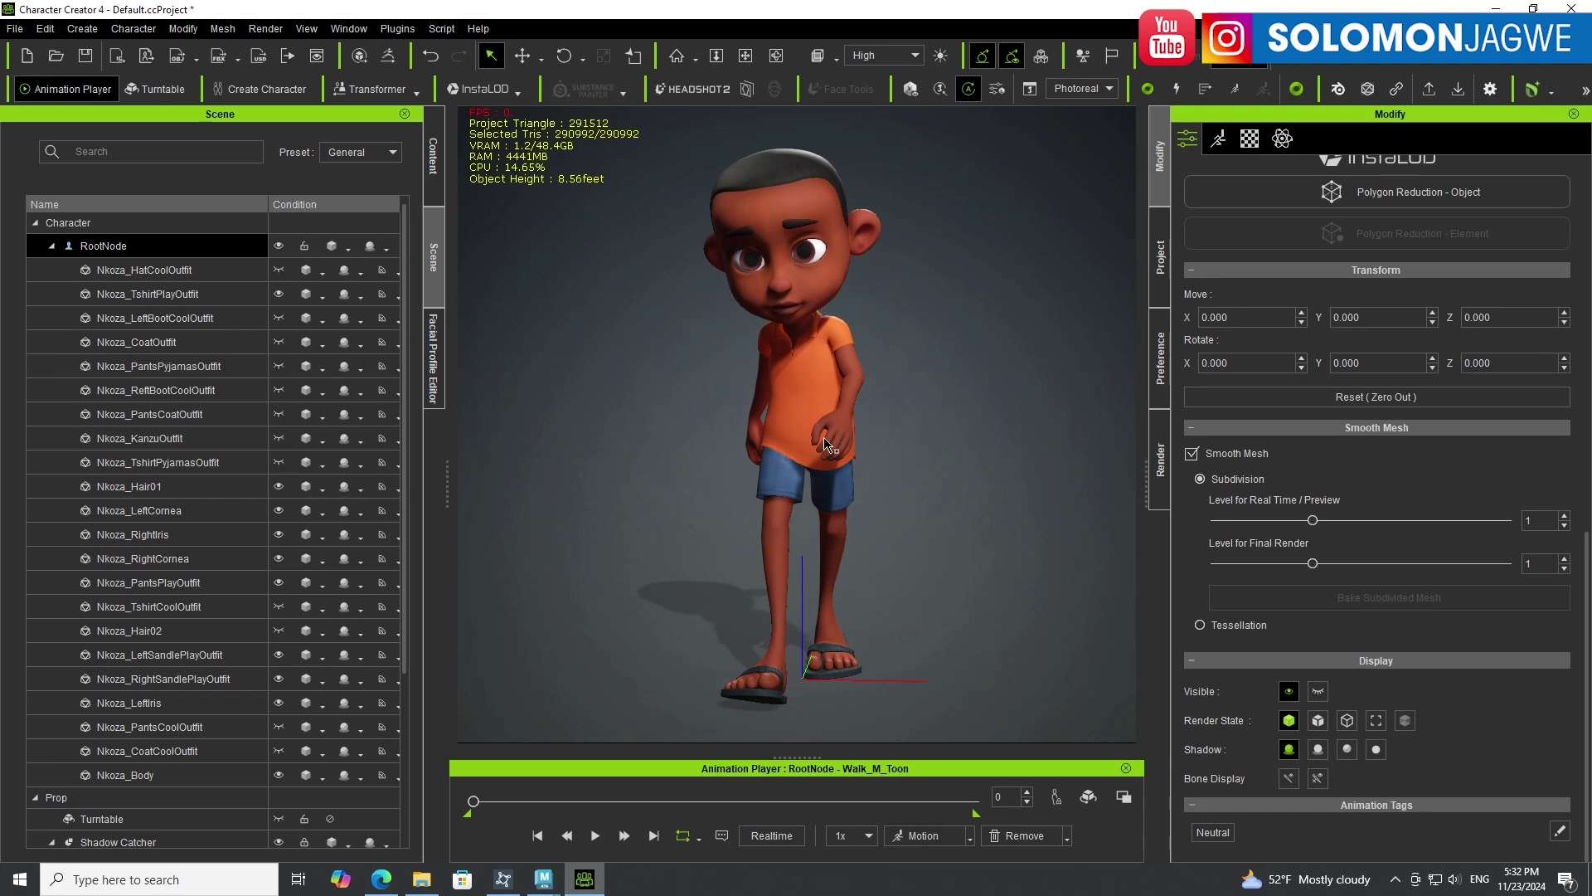
left_click(971, 838)
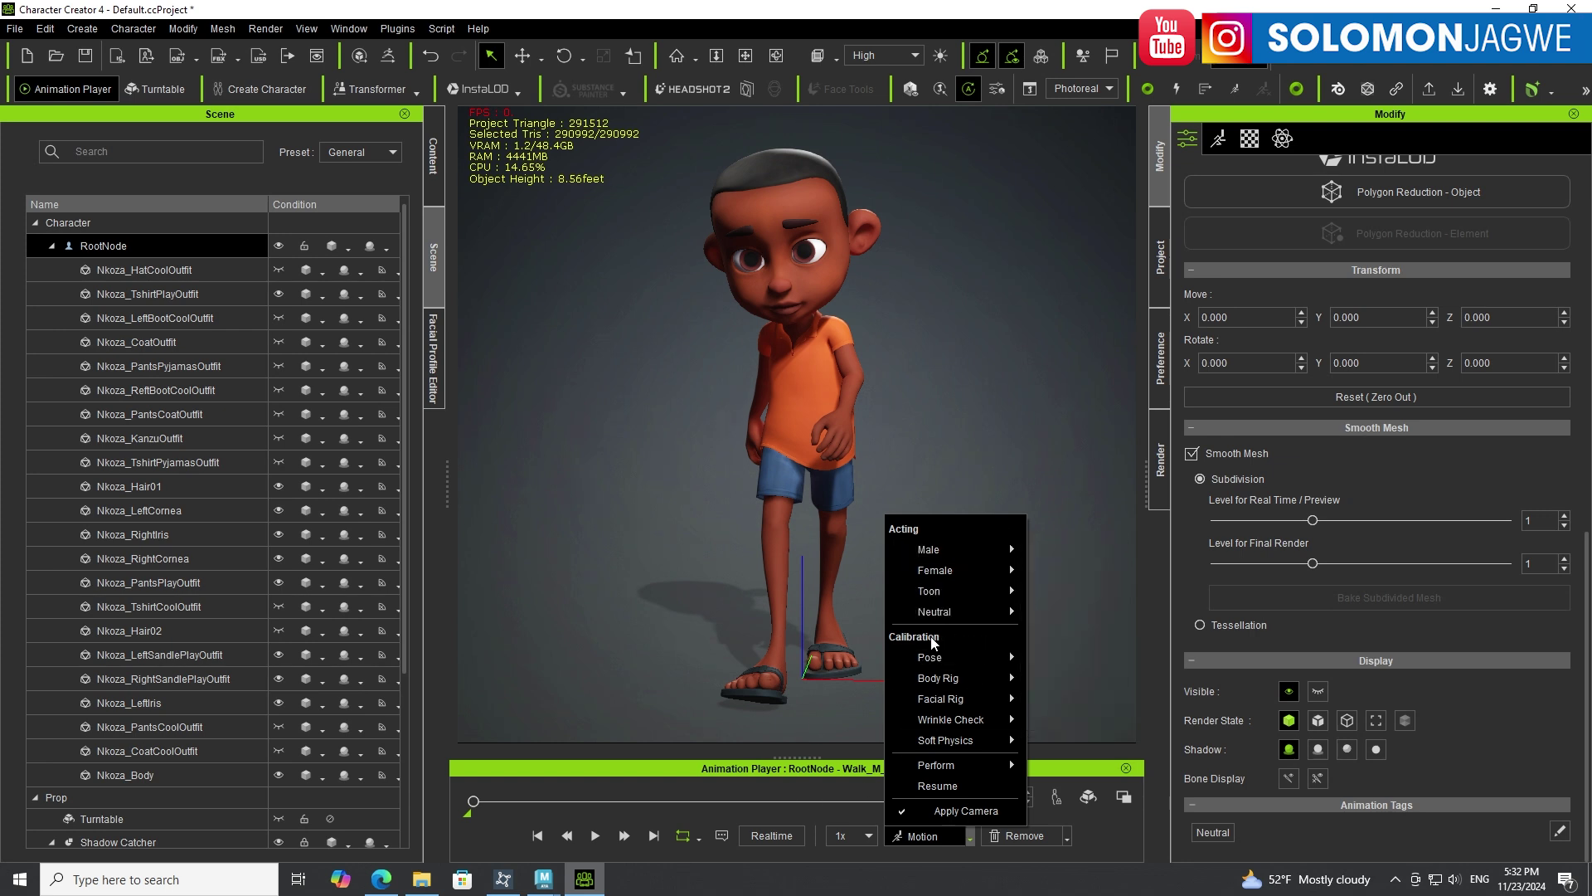
mouse_move(947, 689)
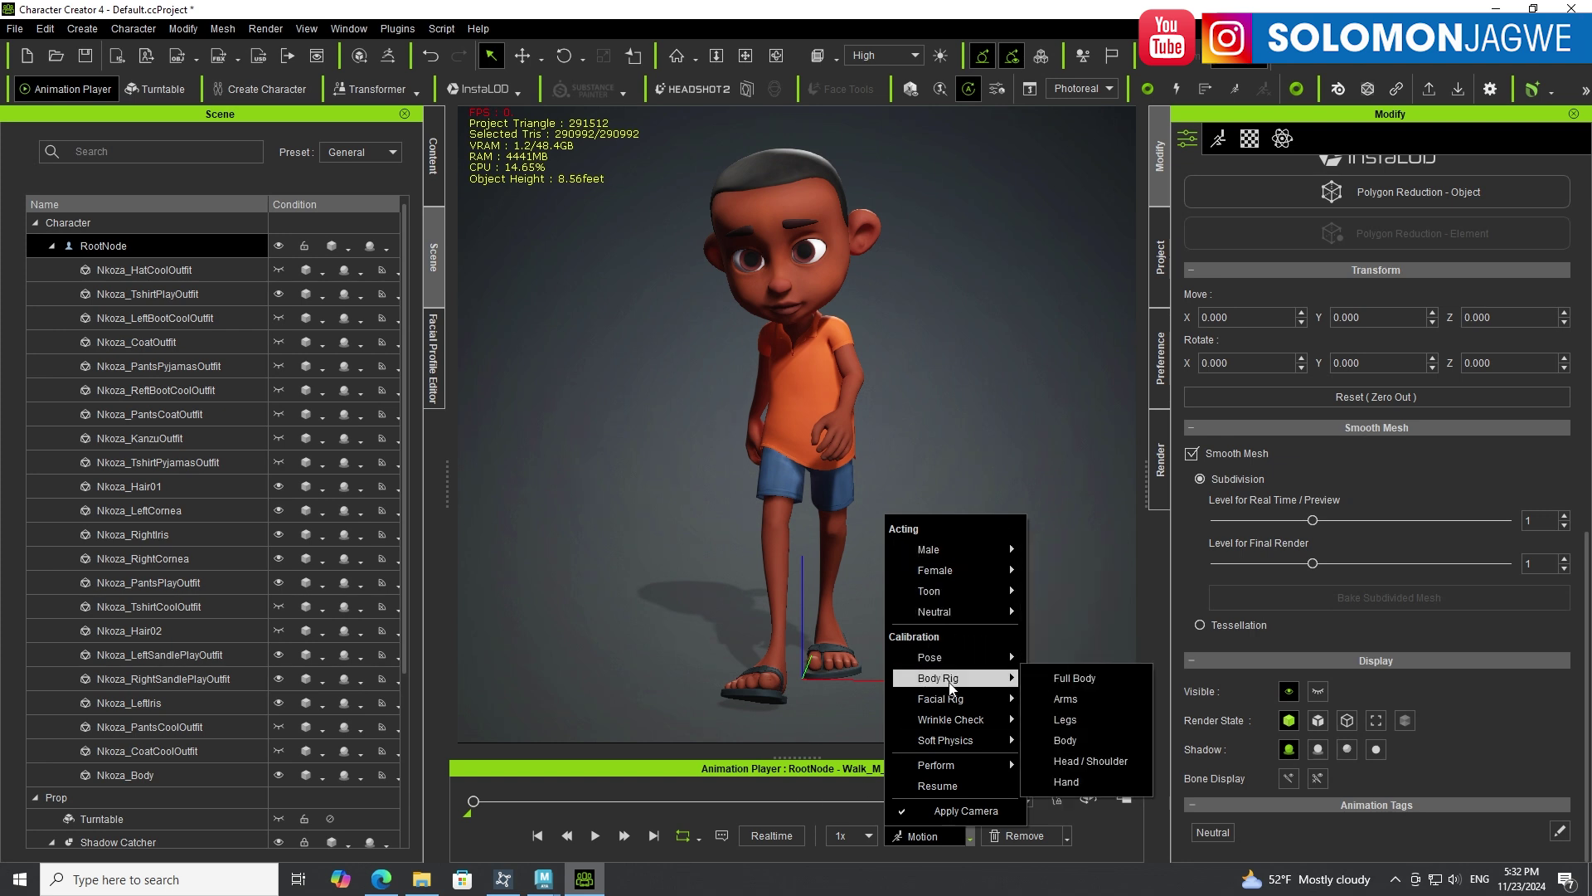
left_click(1068, 784)
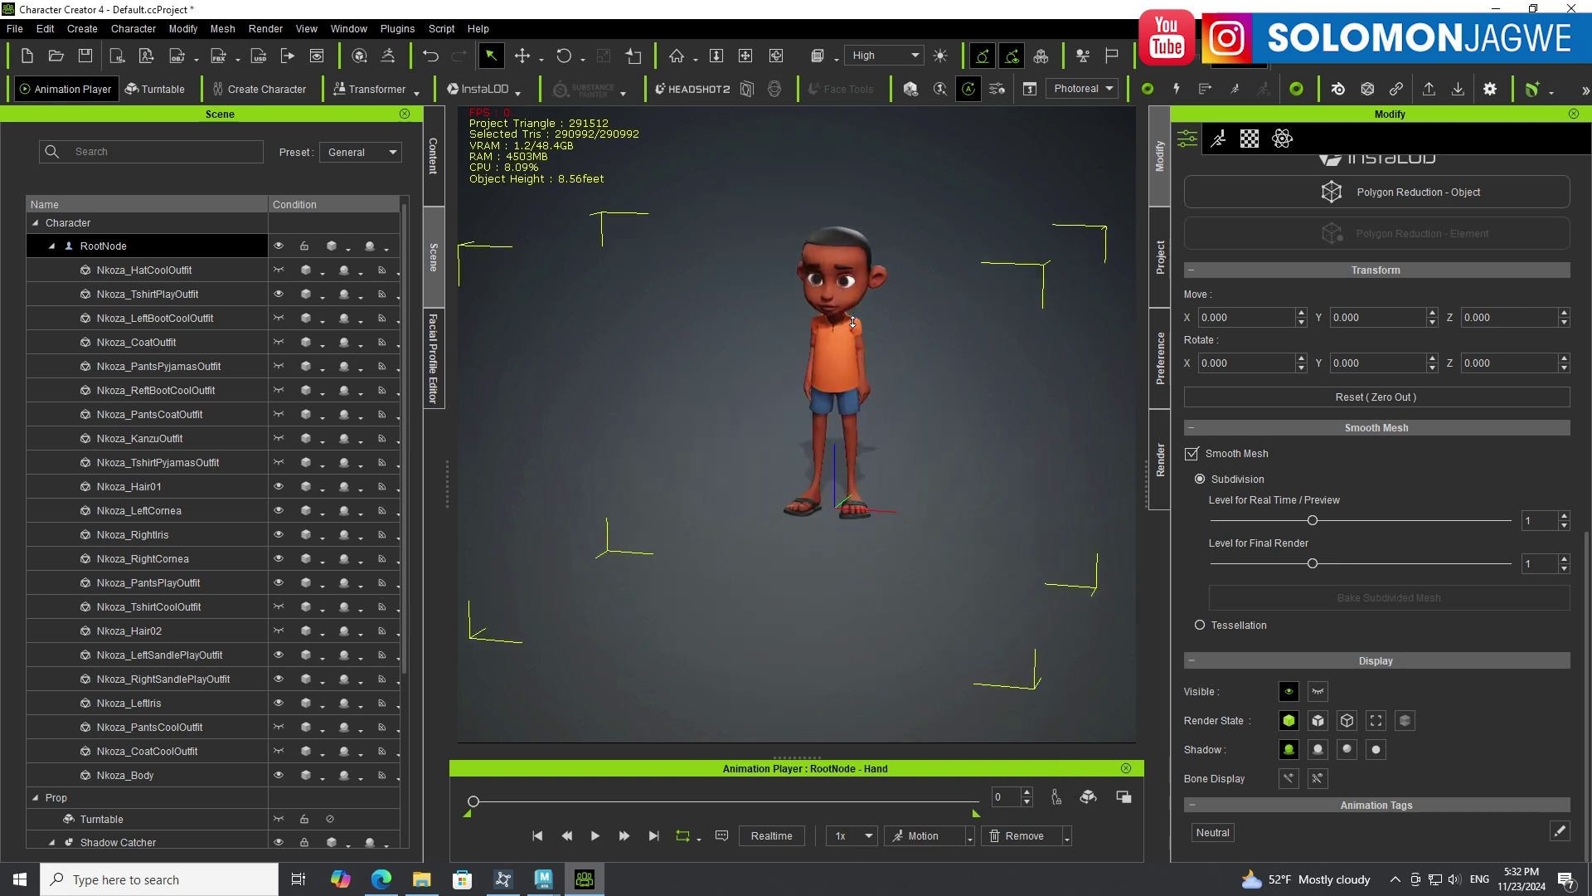
scroll(853, 322, "up", 6)
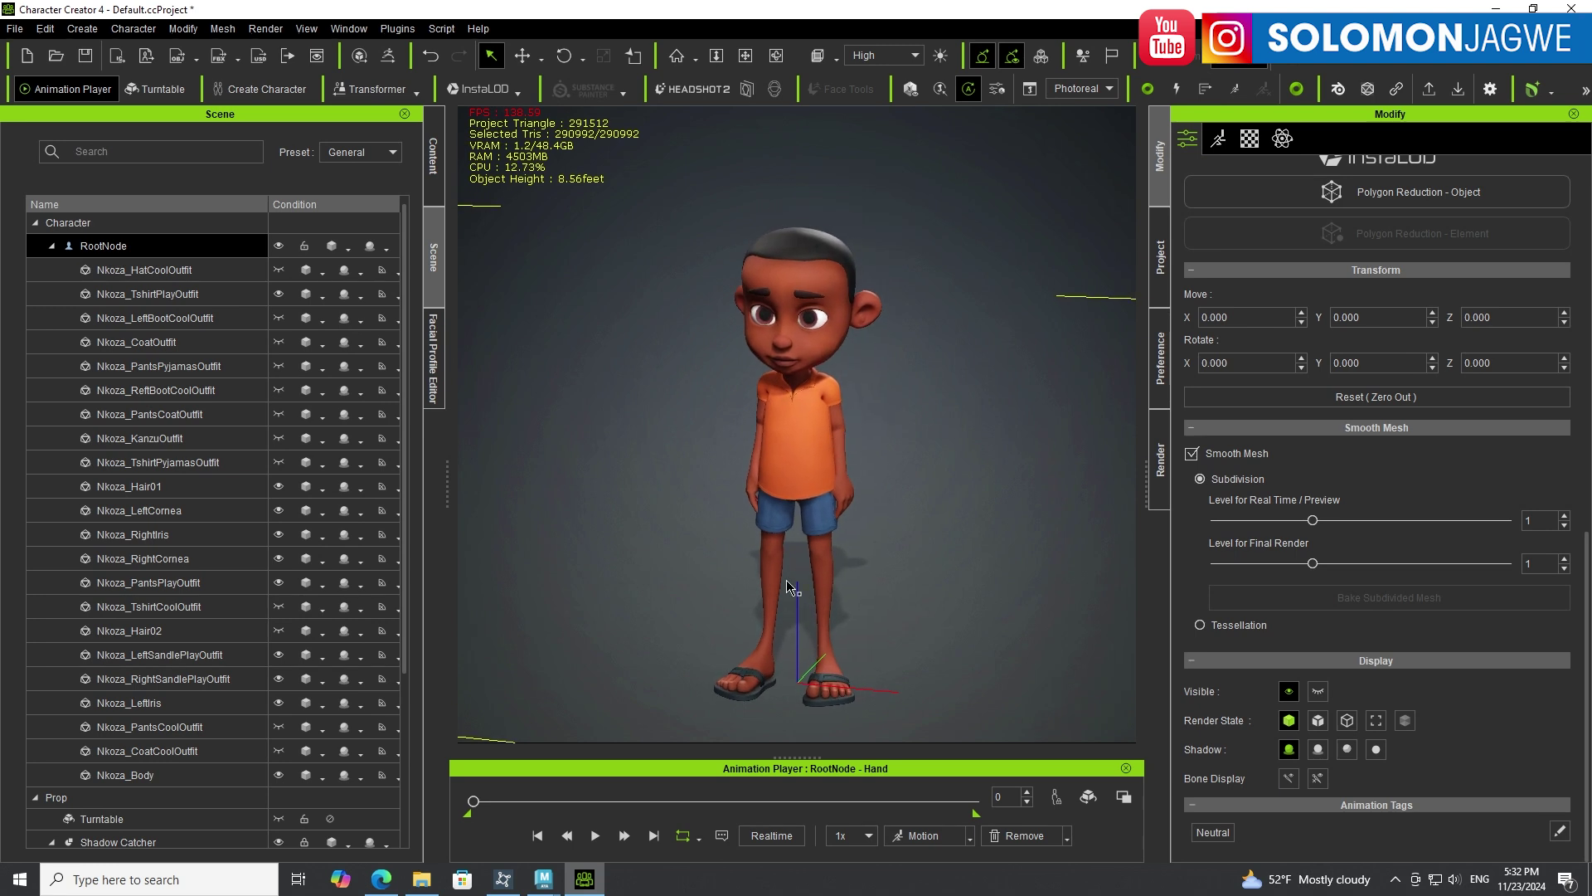
Play the Hand calibration motion, pausing briefly at frame 170, and orbit to inspect the hands.
left_click(594, 836)
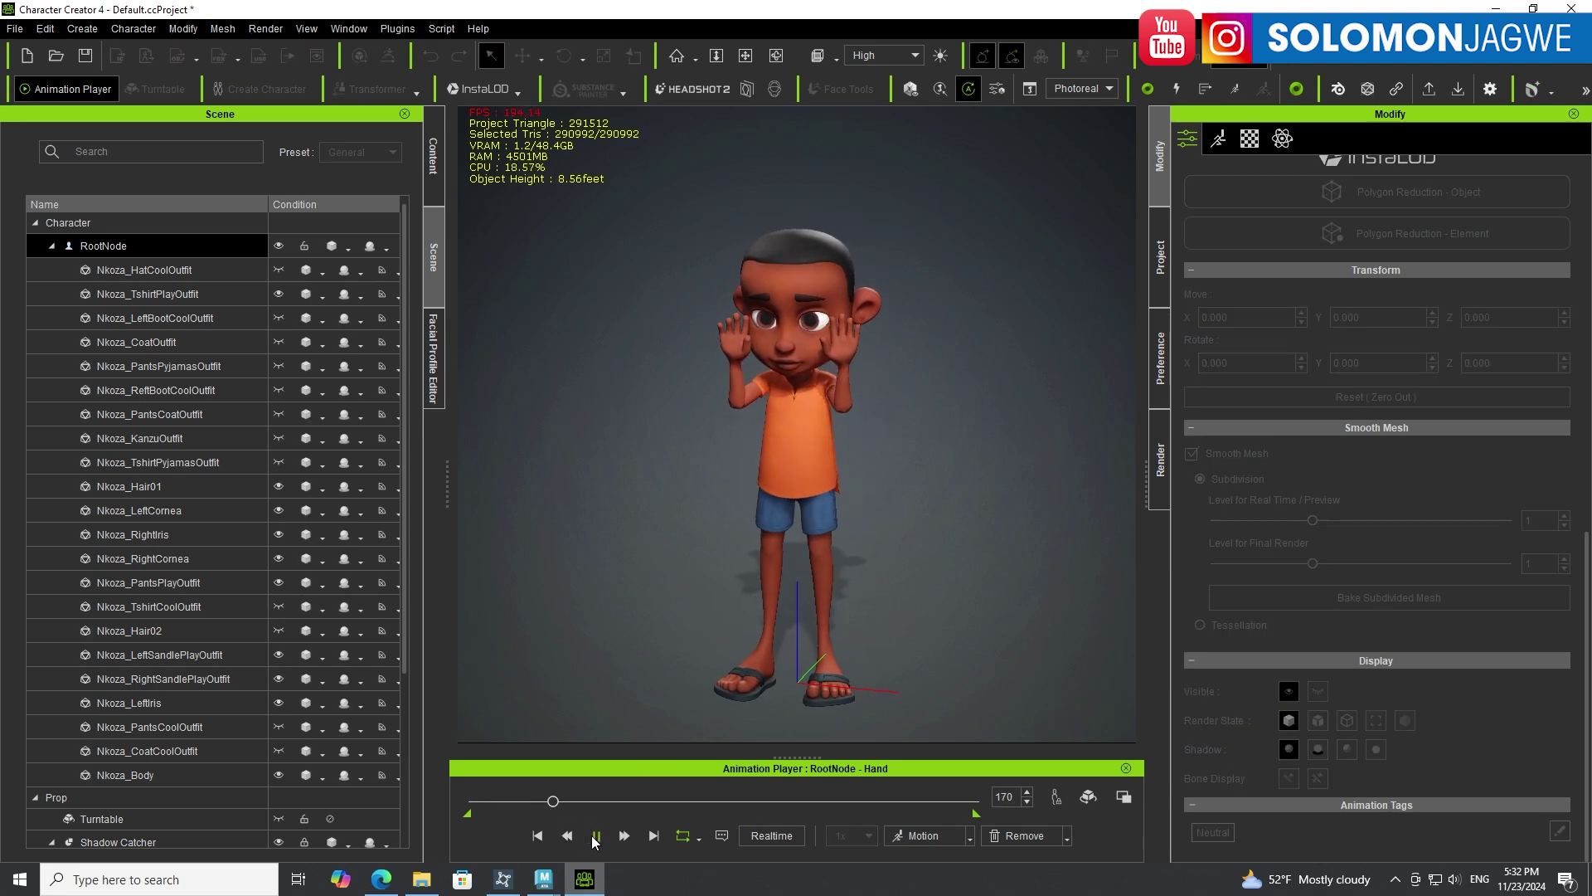
left_click(595, 836)
left_click(594, 836)
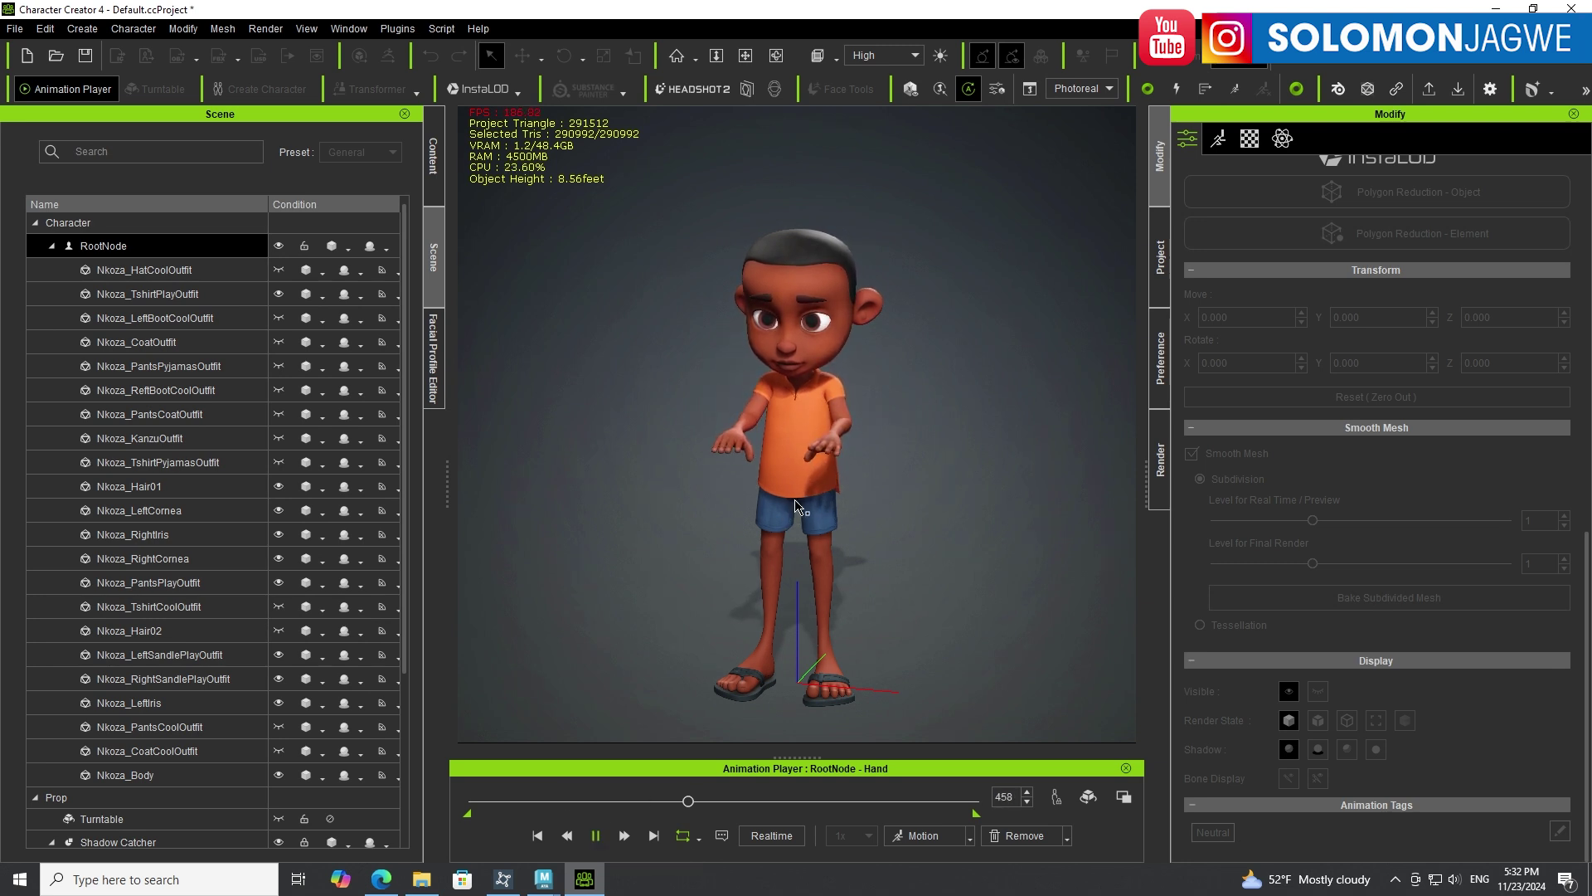
right_click_drag(786, 534, 528, 521)
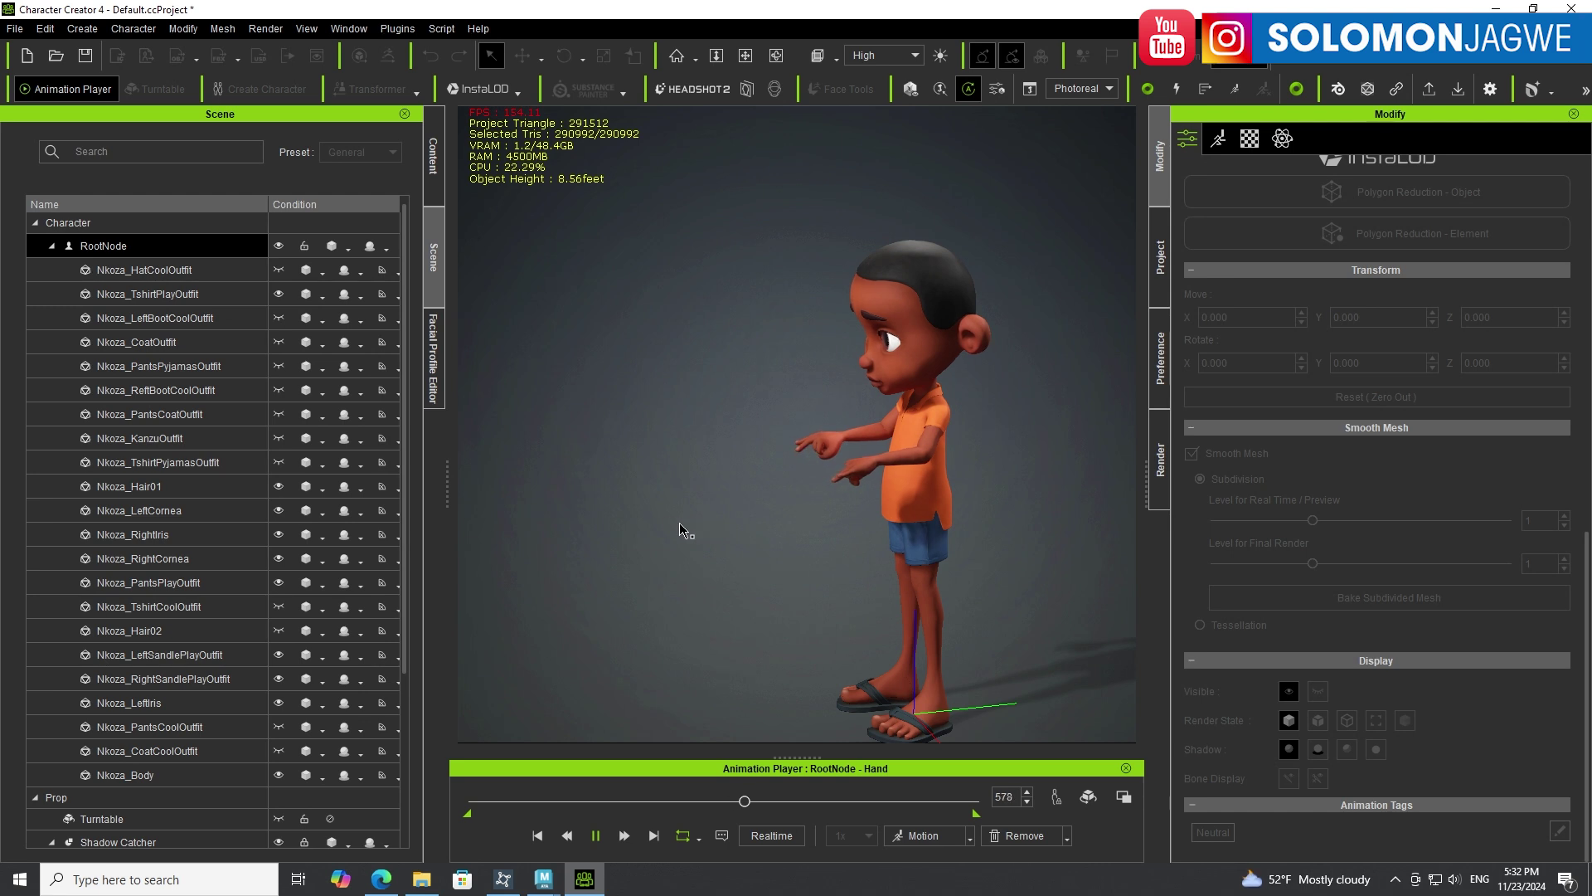
right_click_drag(680, 528, 1005, 501)
right_click_drag(689, 535, 781, 511)
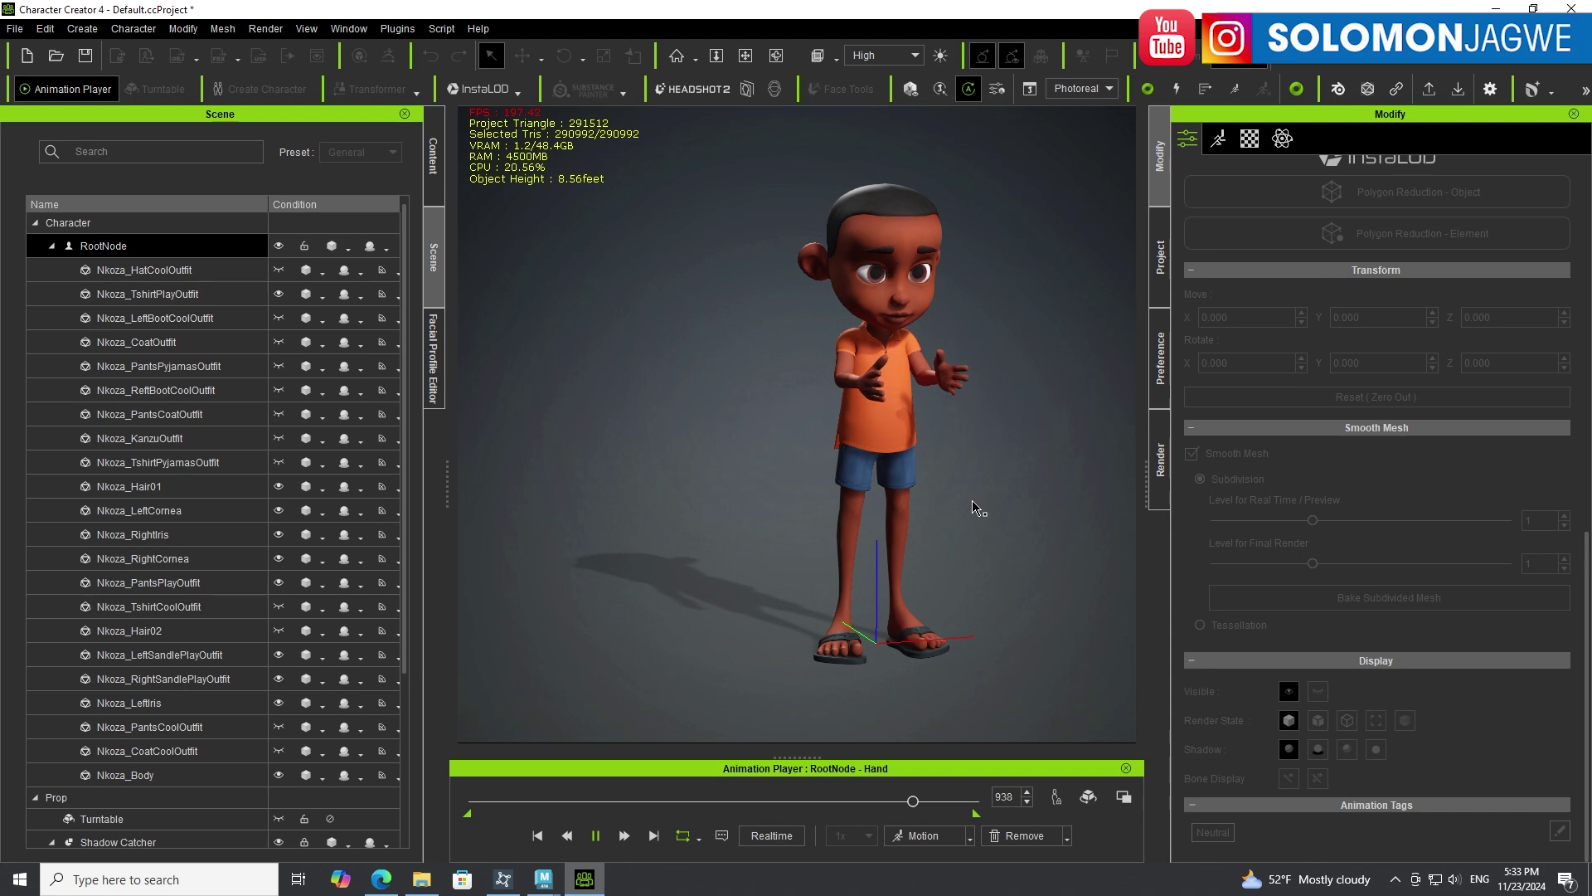
right_click_drag(1023, 441, 655, 518)
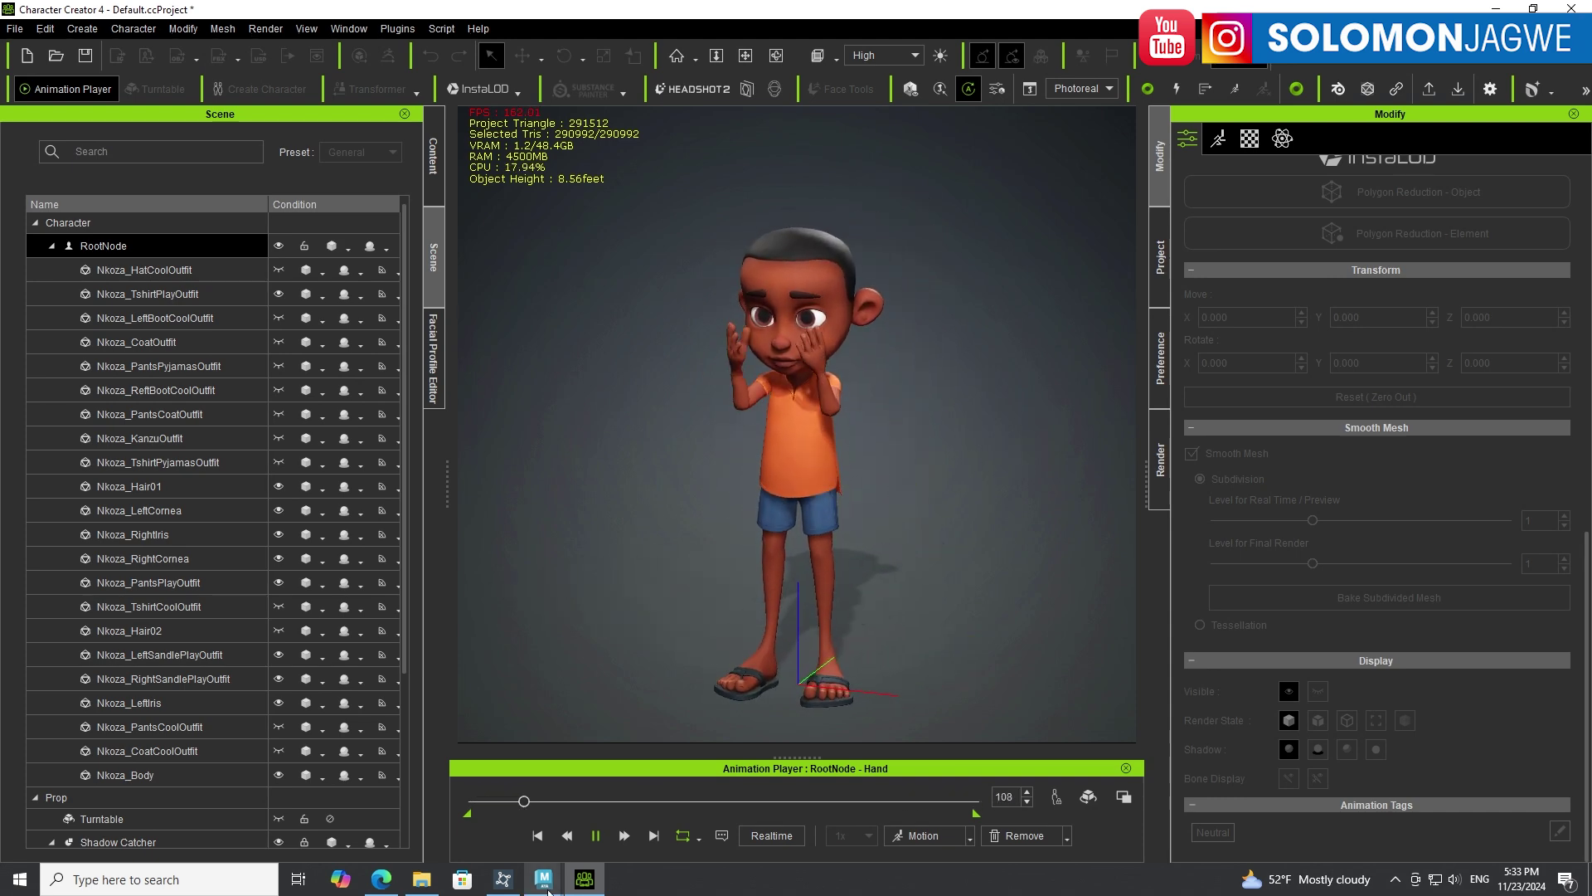
mouse_move(552, 885)
left_click(479, 818)
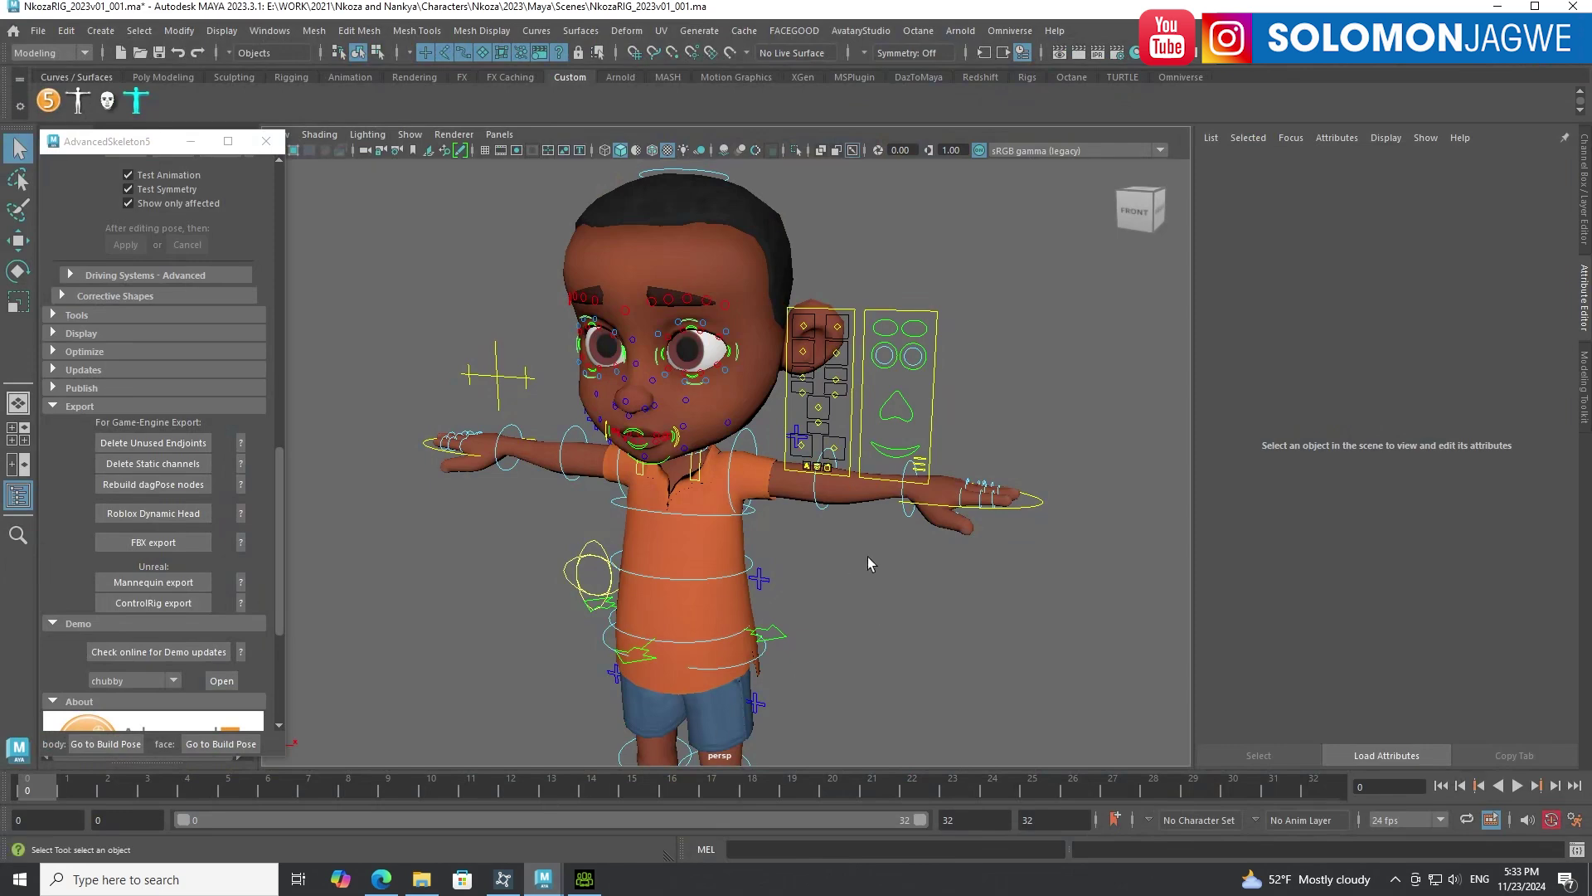
scroll(875, 498, "down", 5)
scroll(882, 497, "up", 10)
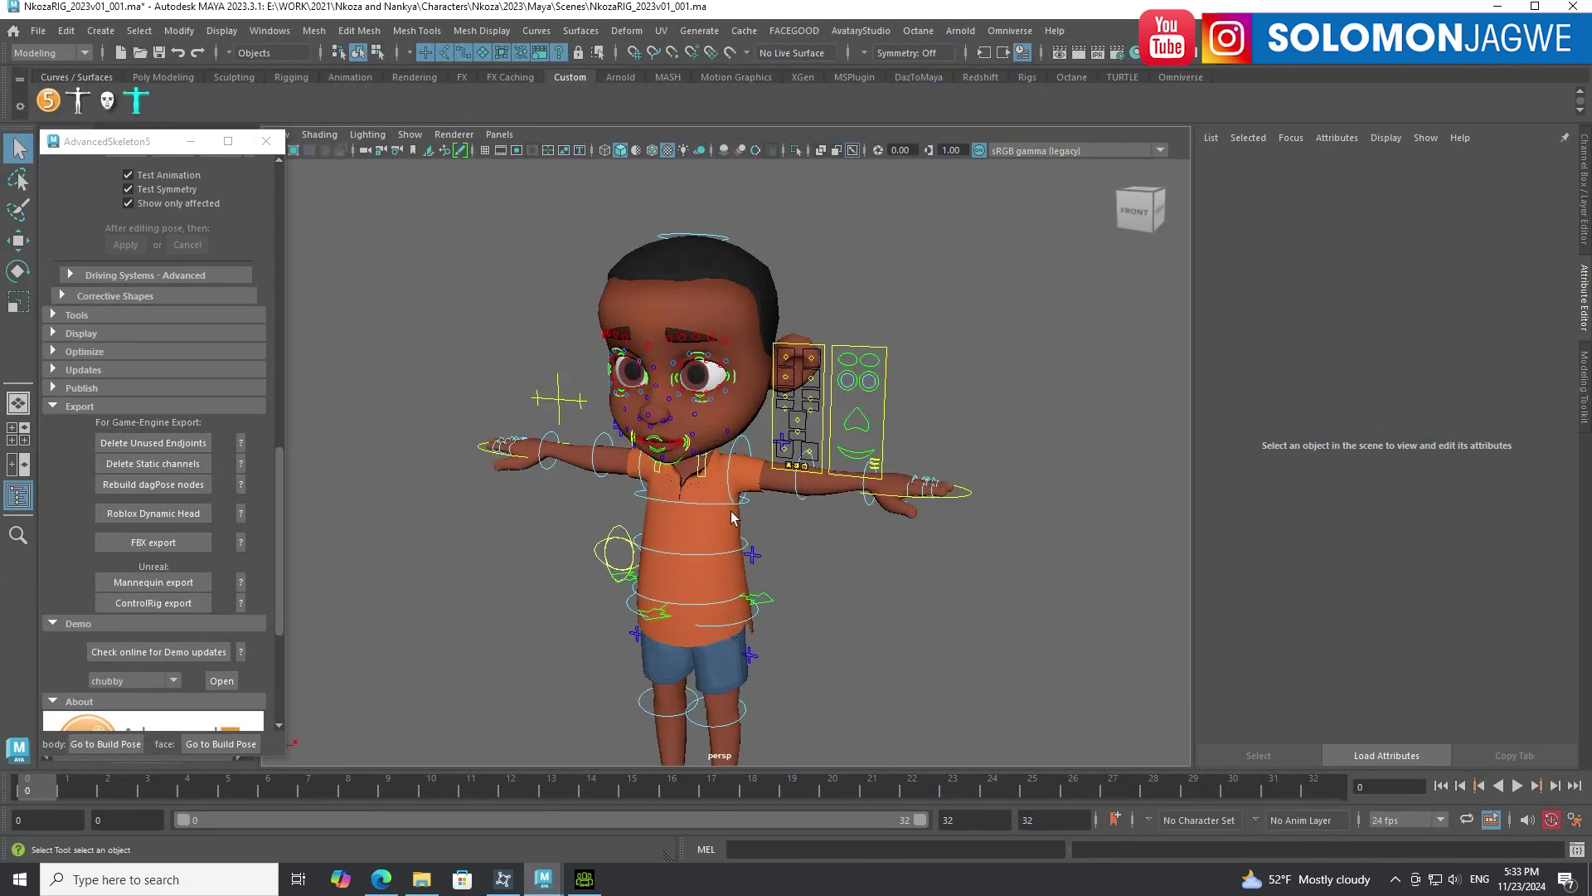
scroll(949, 510, "down", 3)
left_click_drag(950, 509, 828, 543, "alt")
scroll(771, 547, "down", 4)
scroll(829, 543, "up", 8)
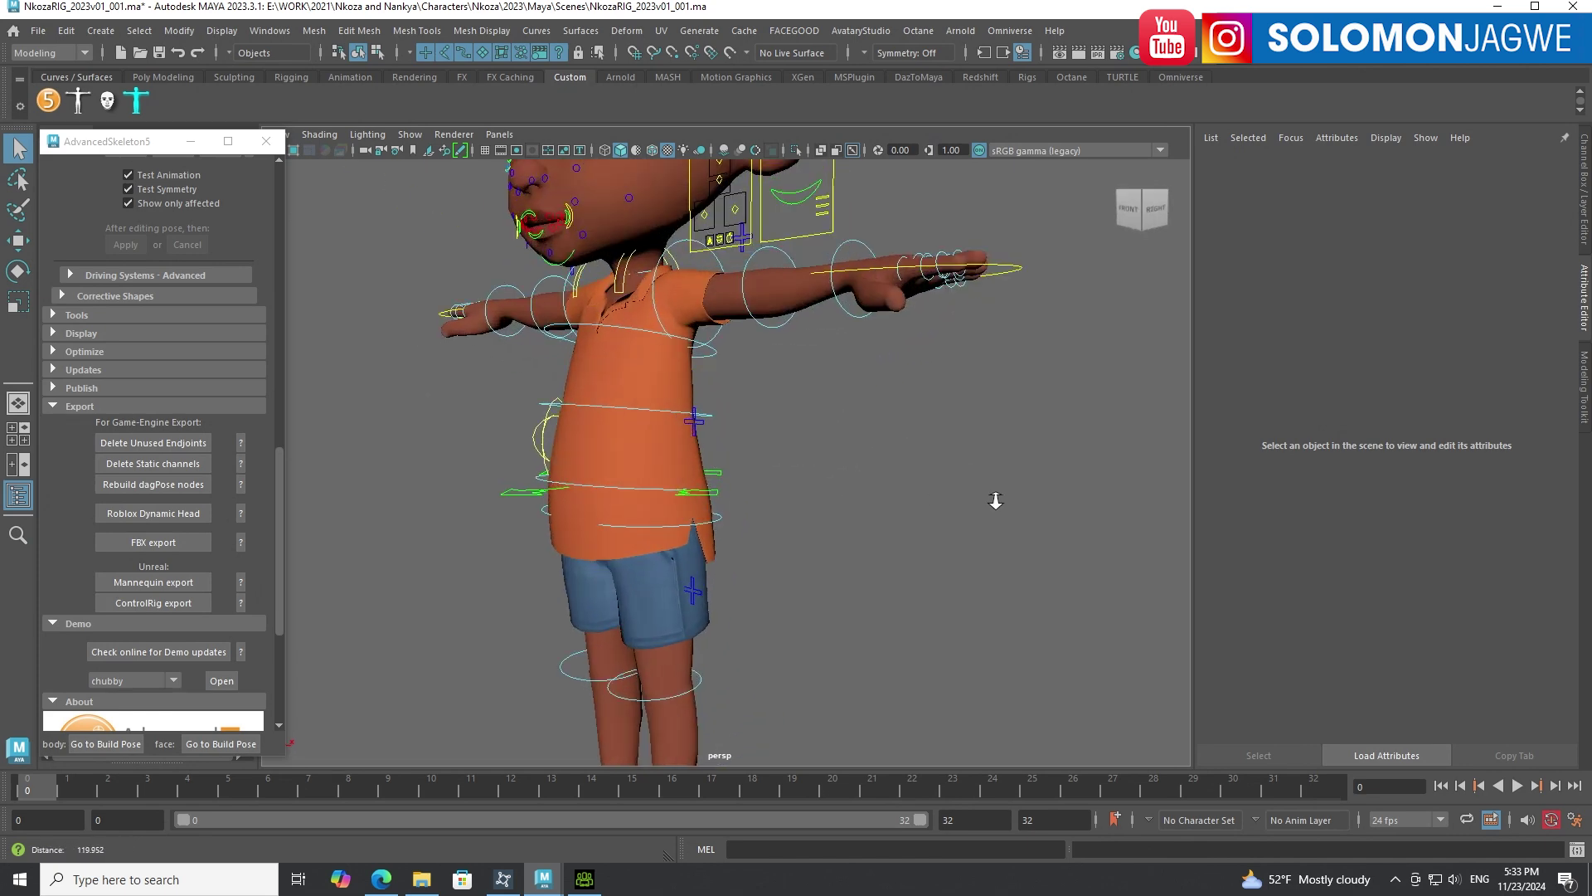
scroll(1010, 499, "down", 6)
left_click_drag(1010, 498, 805, 510, "alt")
scroll(921, 501, "down", 2)
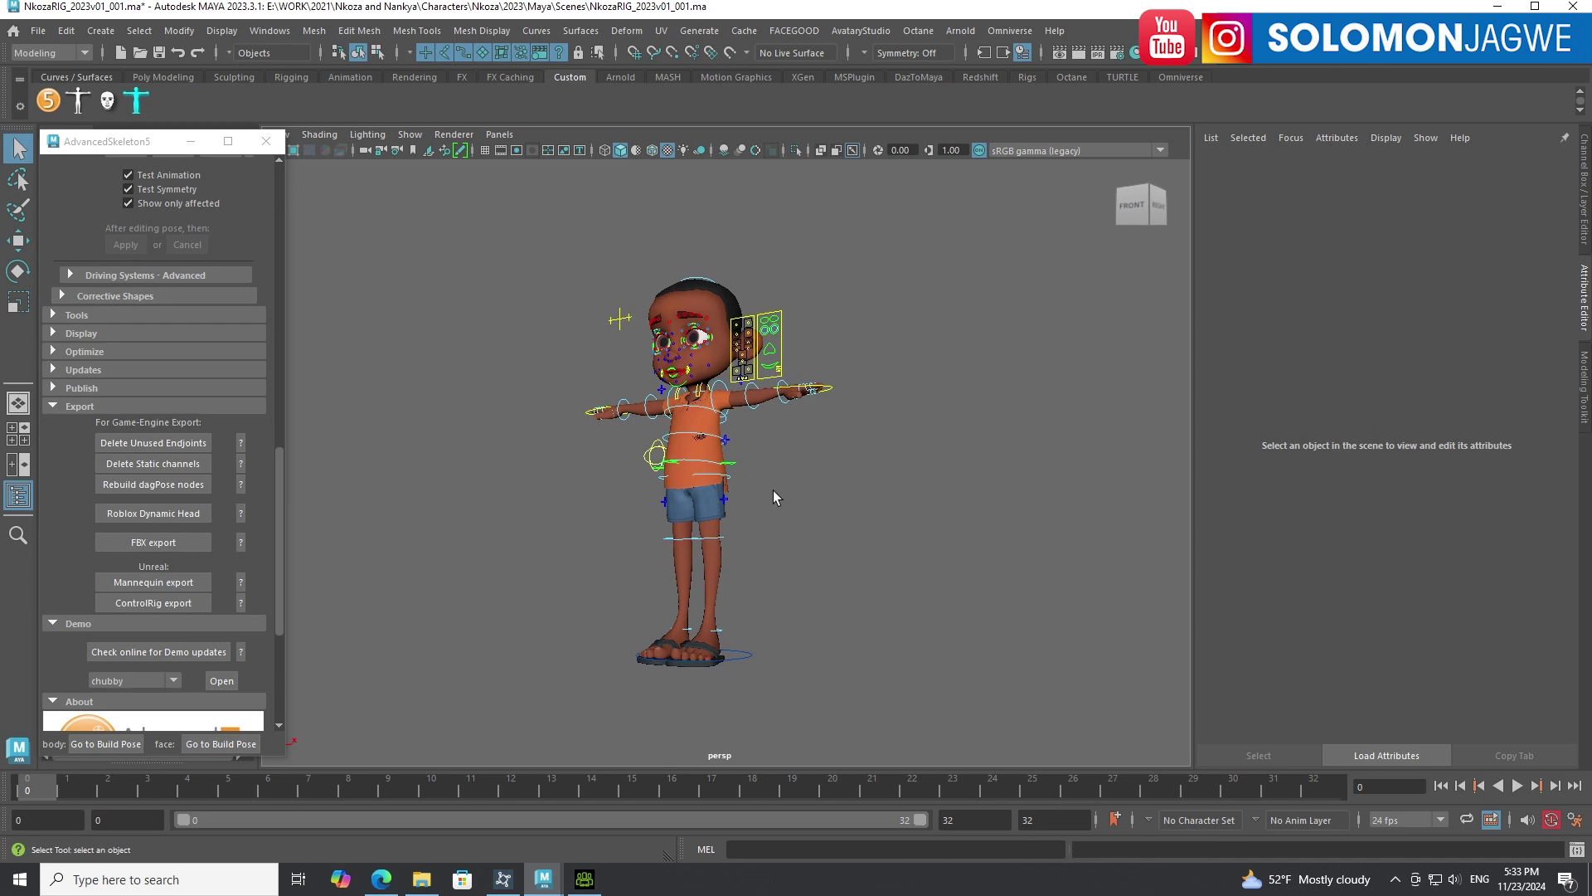
scroll(766, 499, "up", 6)
left_click(589, 877)
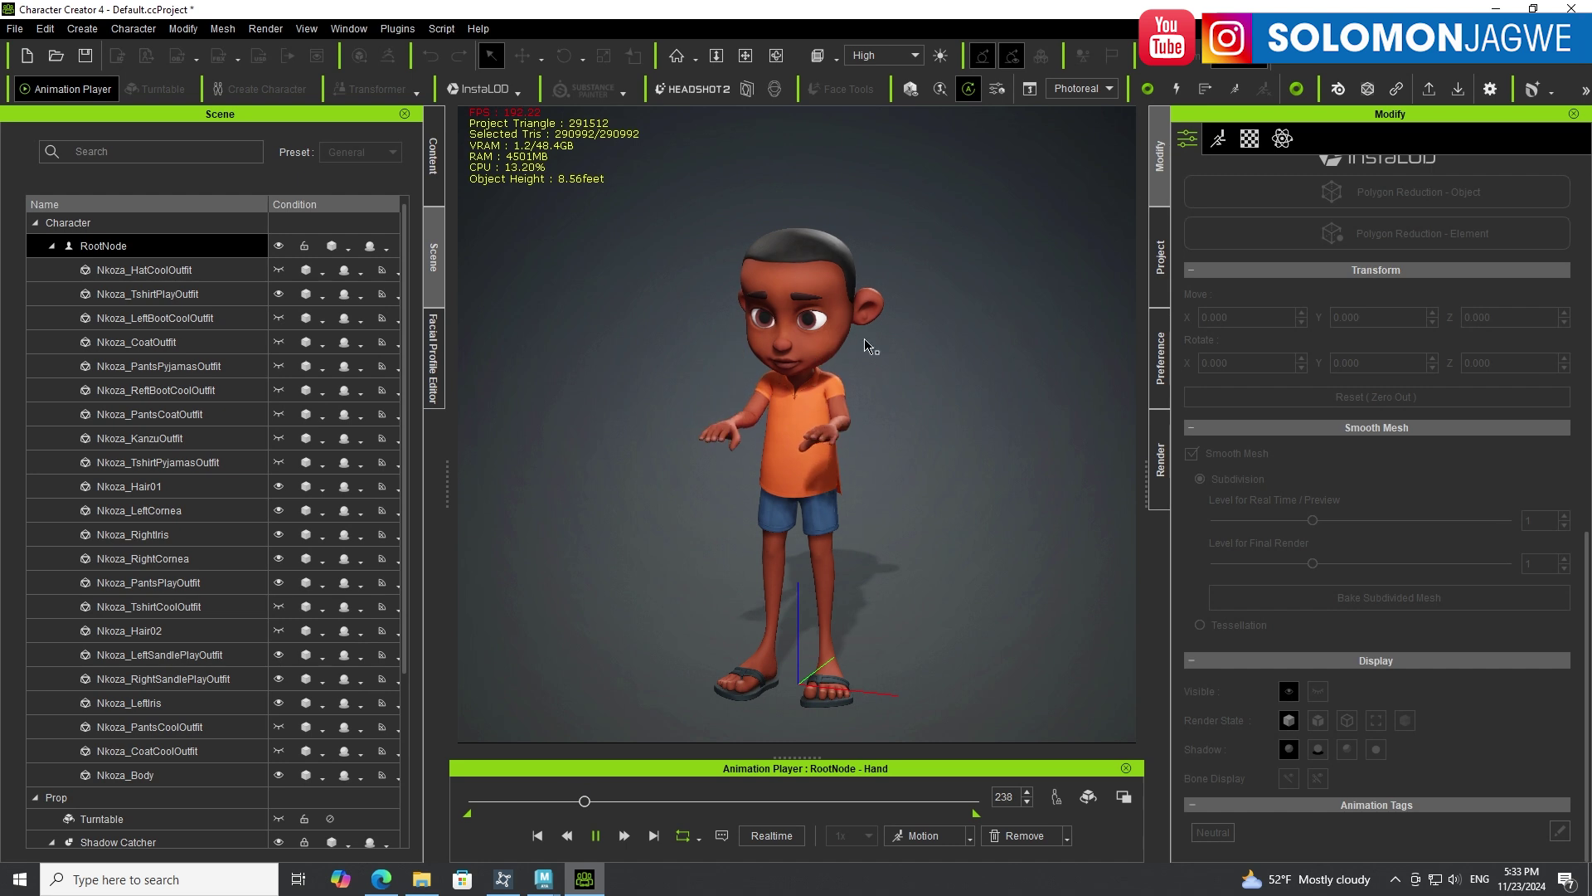
Pause the Hand motion, scrub the timeline to a mid-motion pose, and switch to the Maya rig.
left_click(595, 836)
left_click_drag(621, 800, 531, 815)
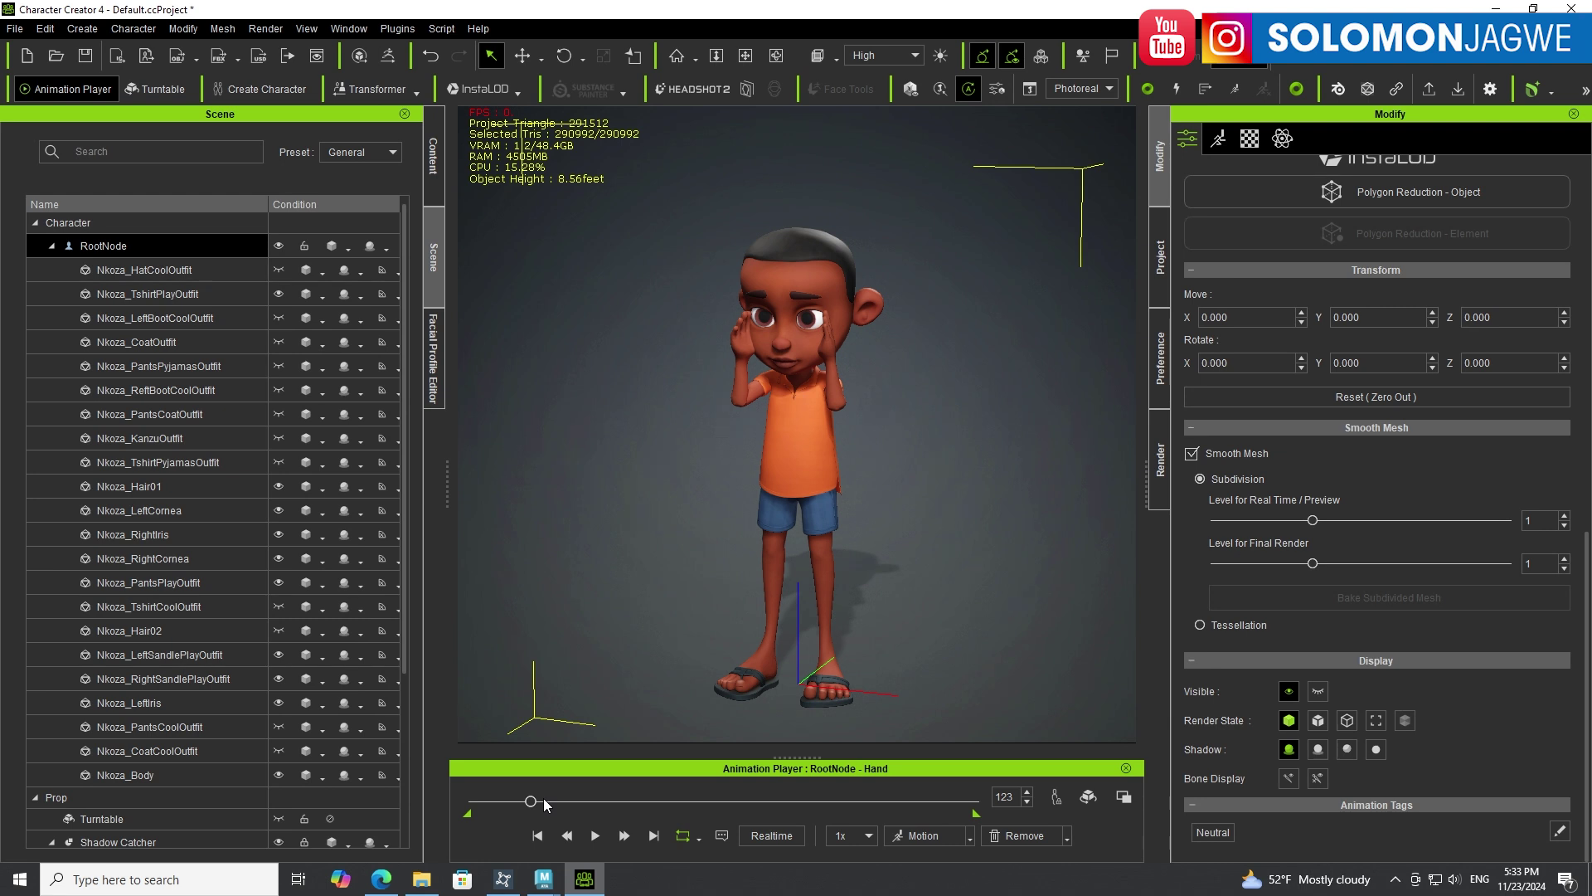
left_click_drag(529, 802, 649, 805)
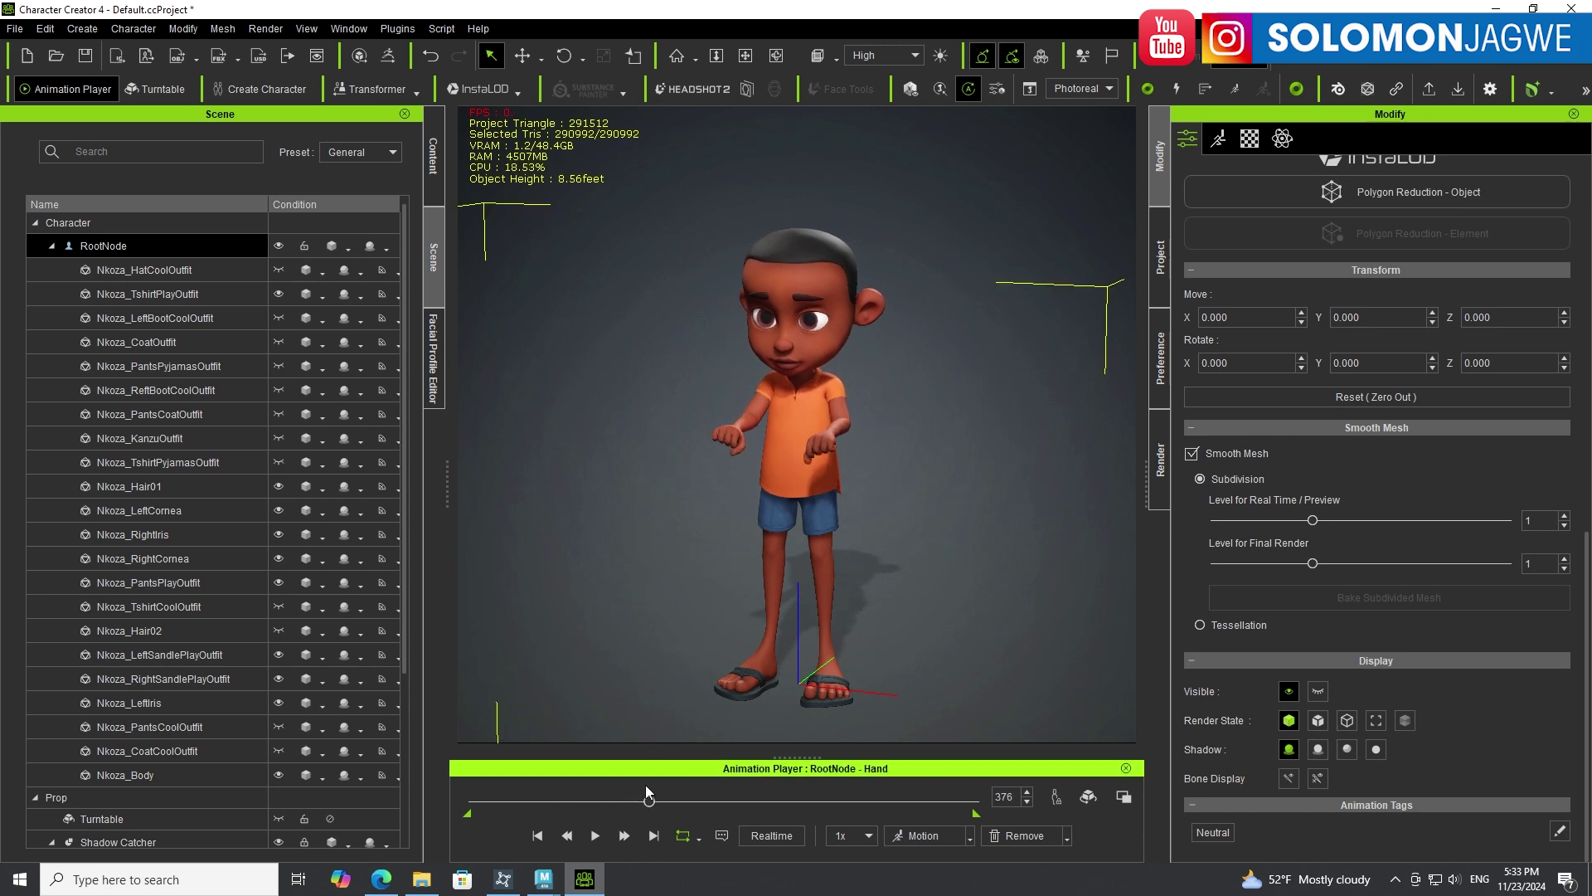
mouse_move(546, 884)
left_click(451, 819)
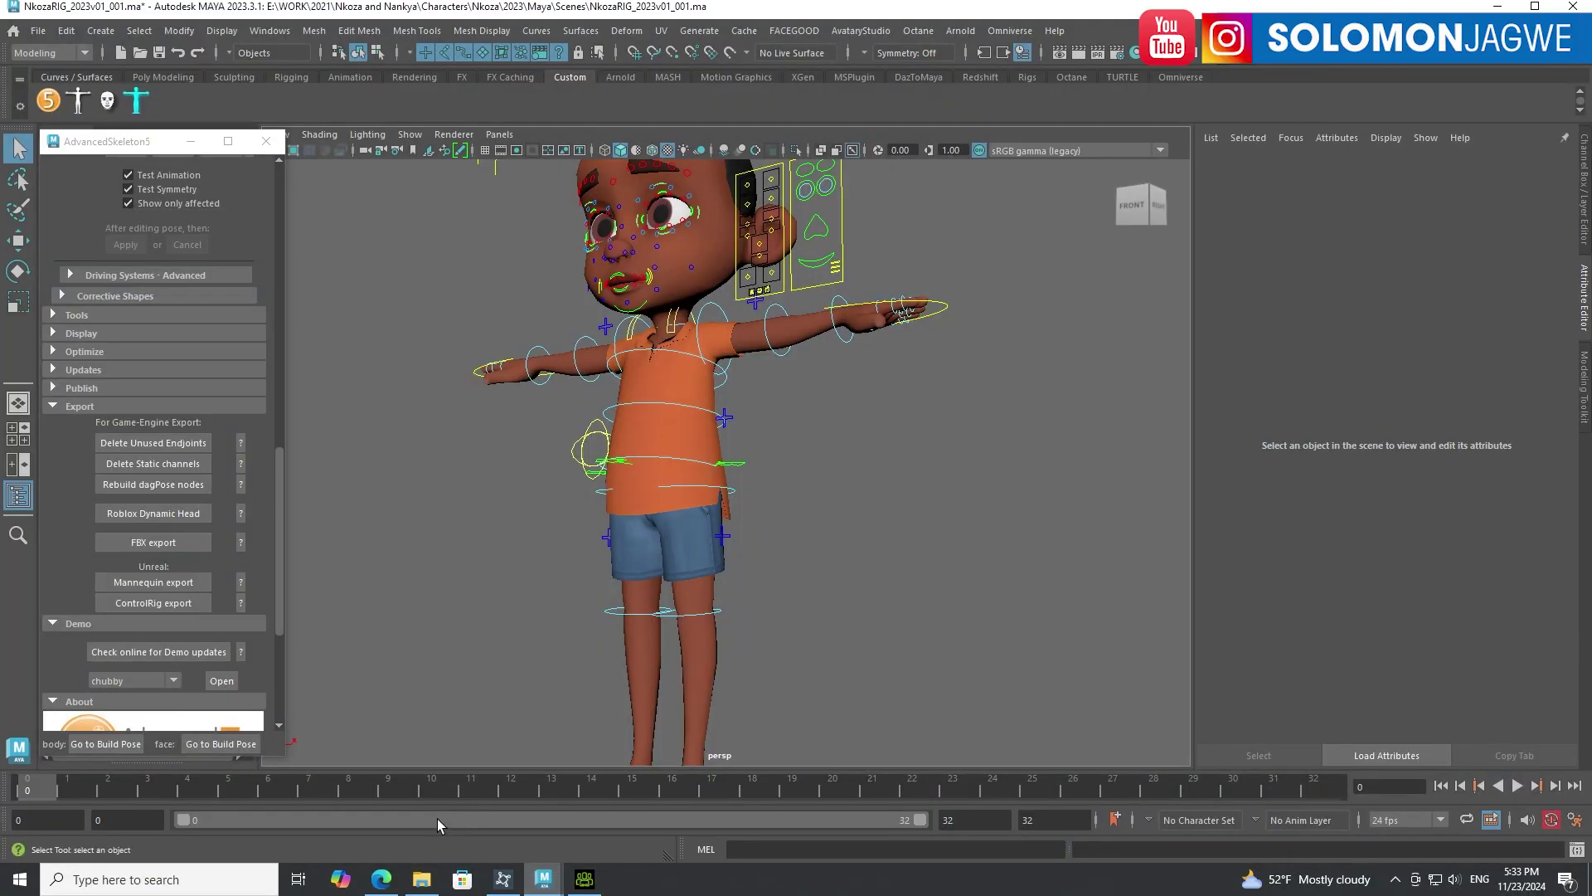
Look over the AdvancedSkeleton download and Character Creator product pages in Edge, then return to Character Creator.
left_click(382, 879)
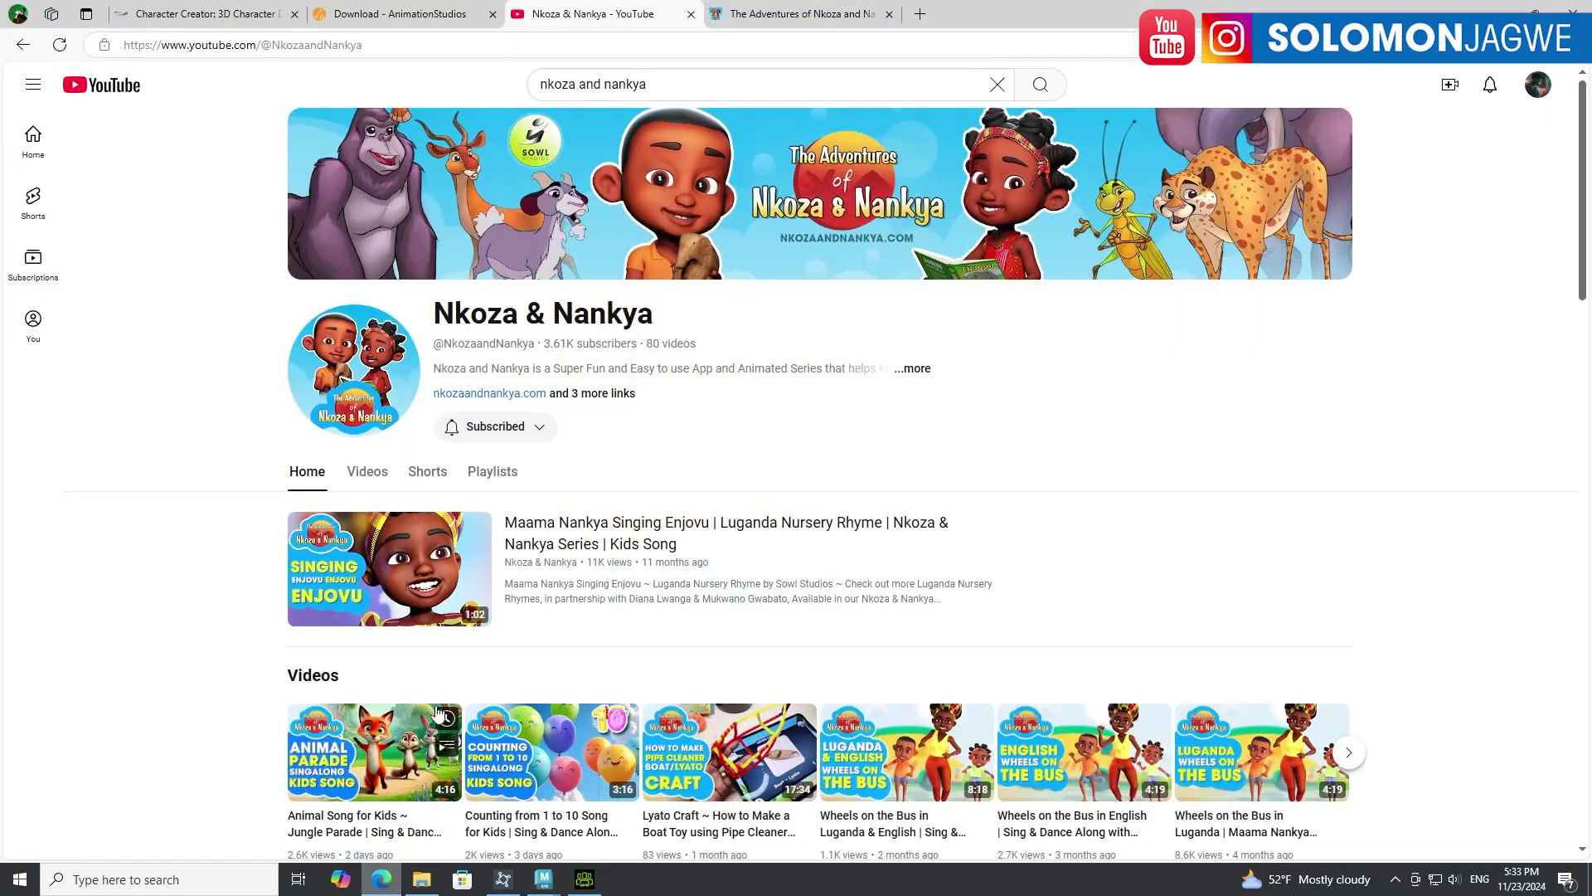
left_click(405, 29)
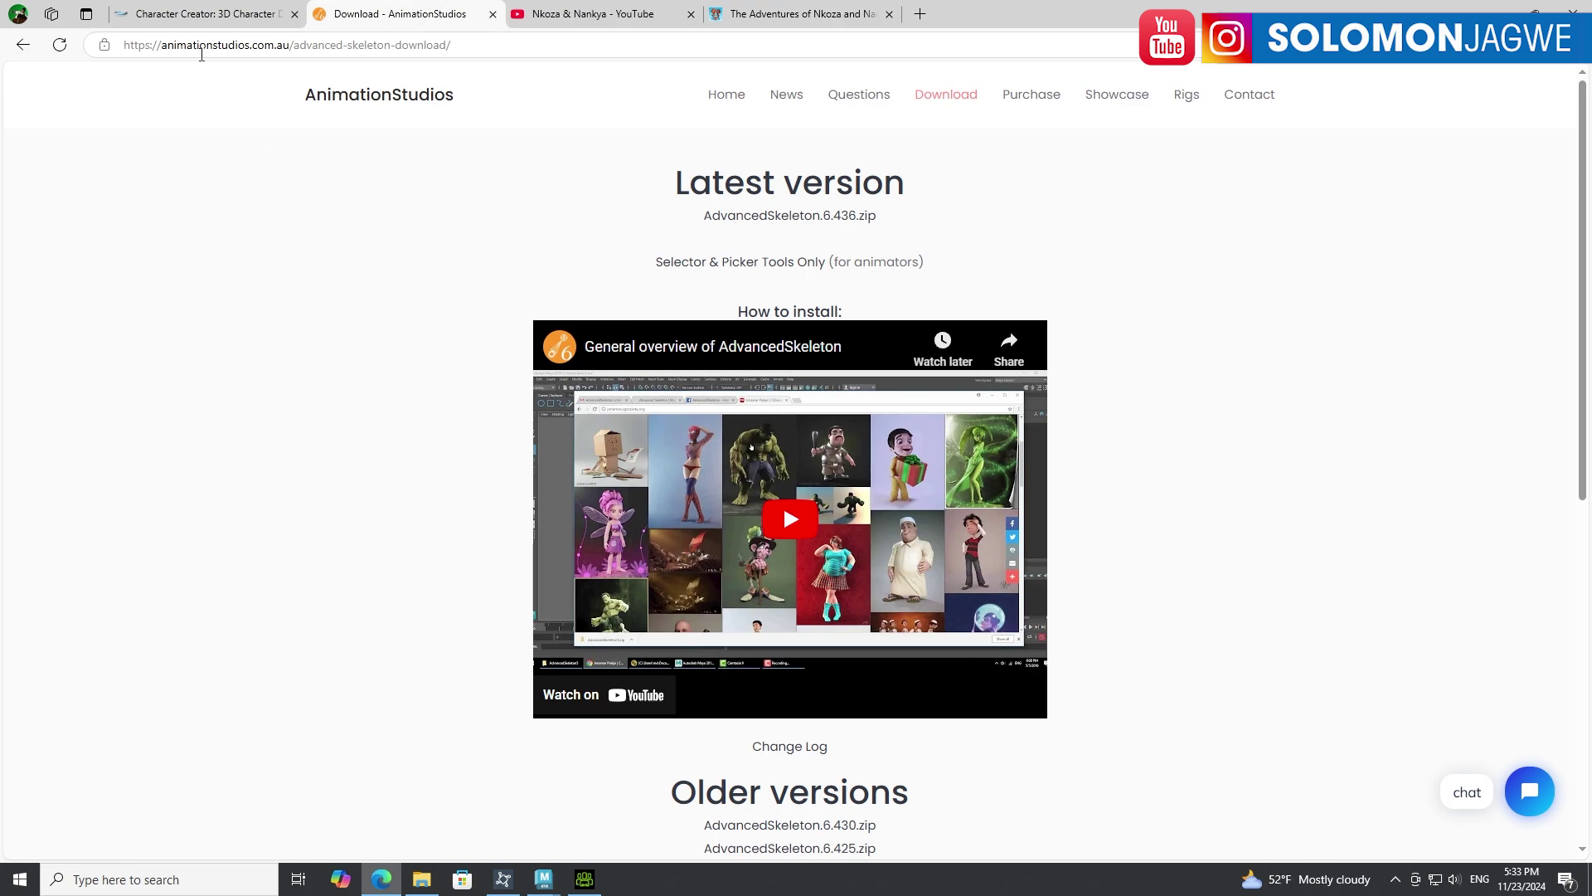
left_click(209, 15)
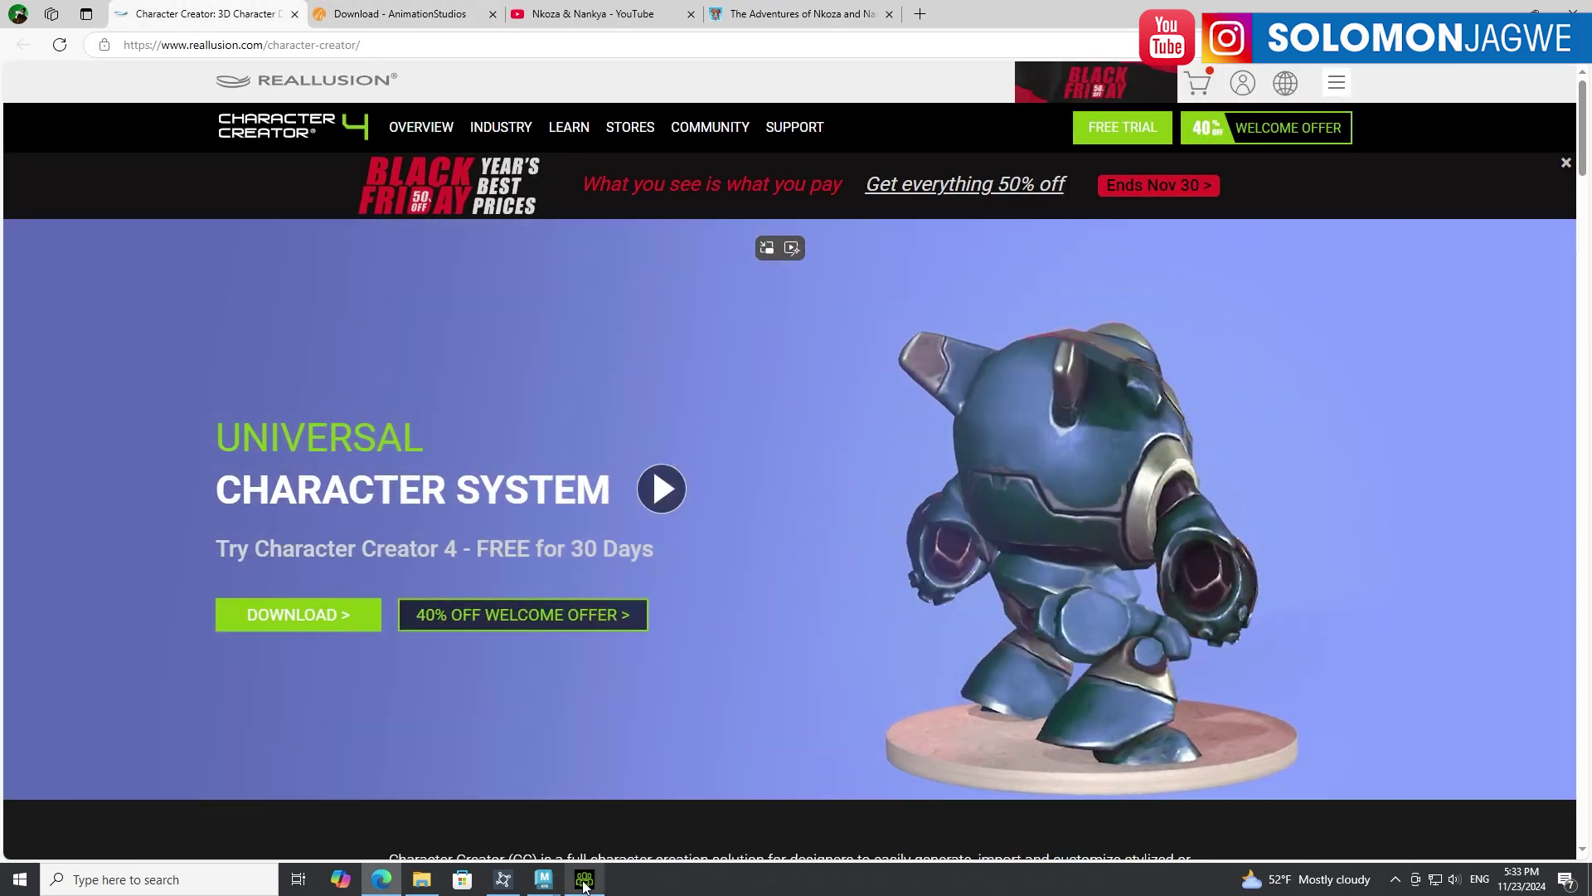
mouse_move(584, 885)
left_click(642, 805)
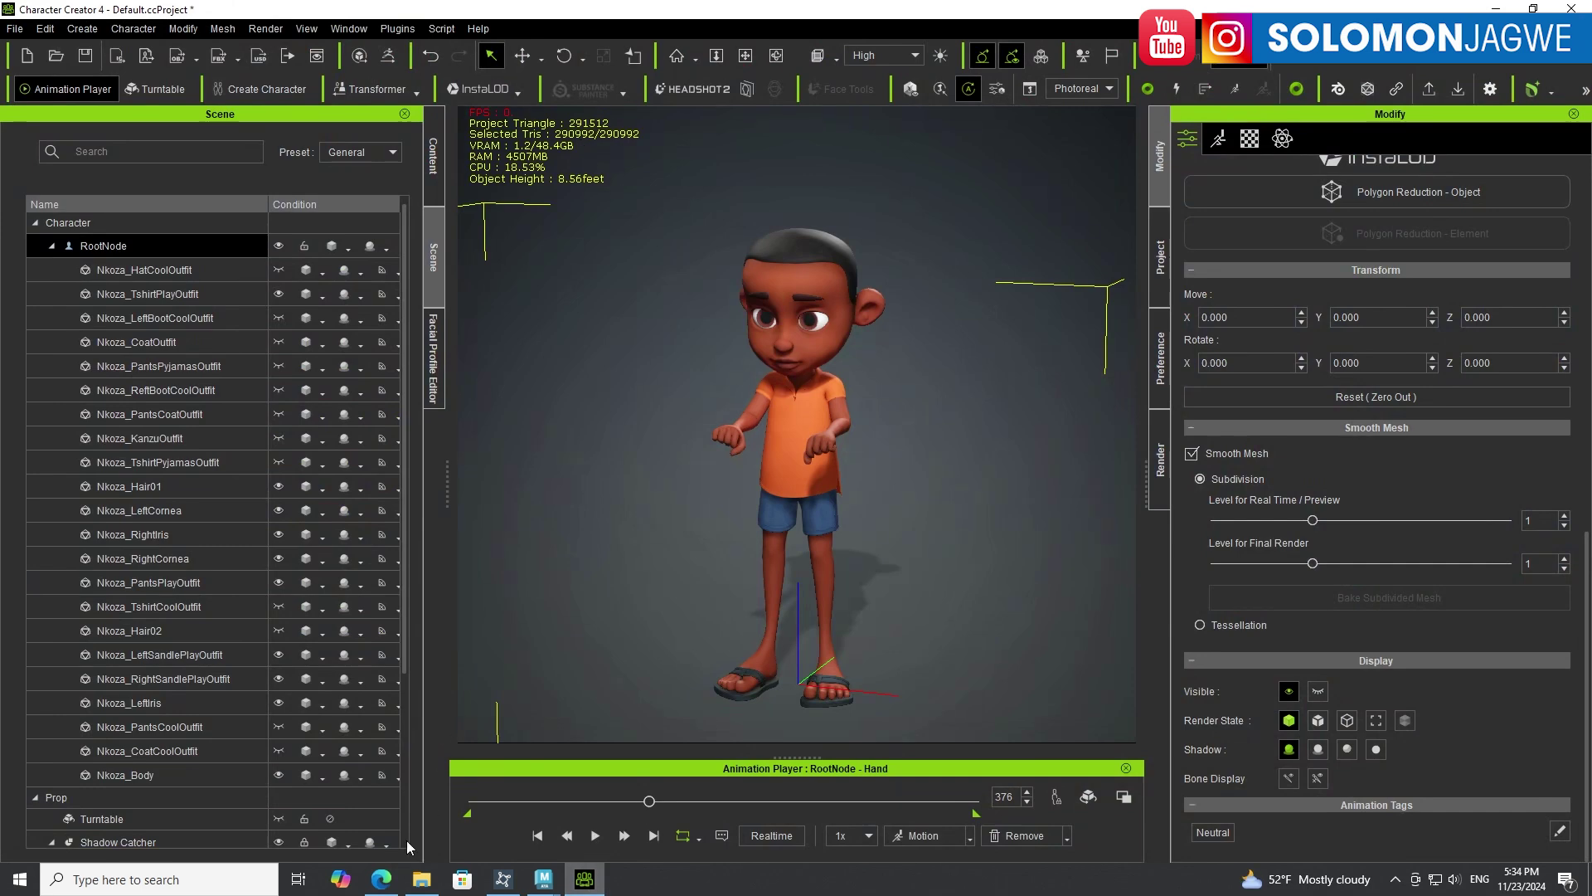
View the Adventures of Nkoza and Nankya website, then bring the Character Creator scene back.
left_click(381, 879)
left_click(790, 14)
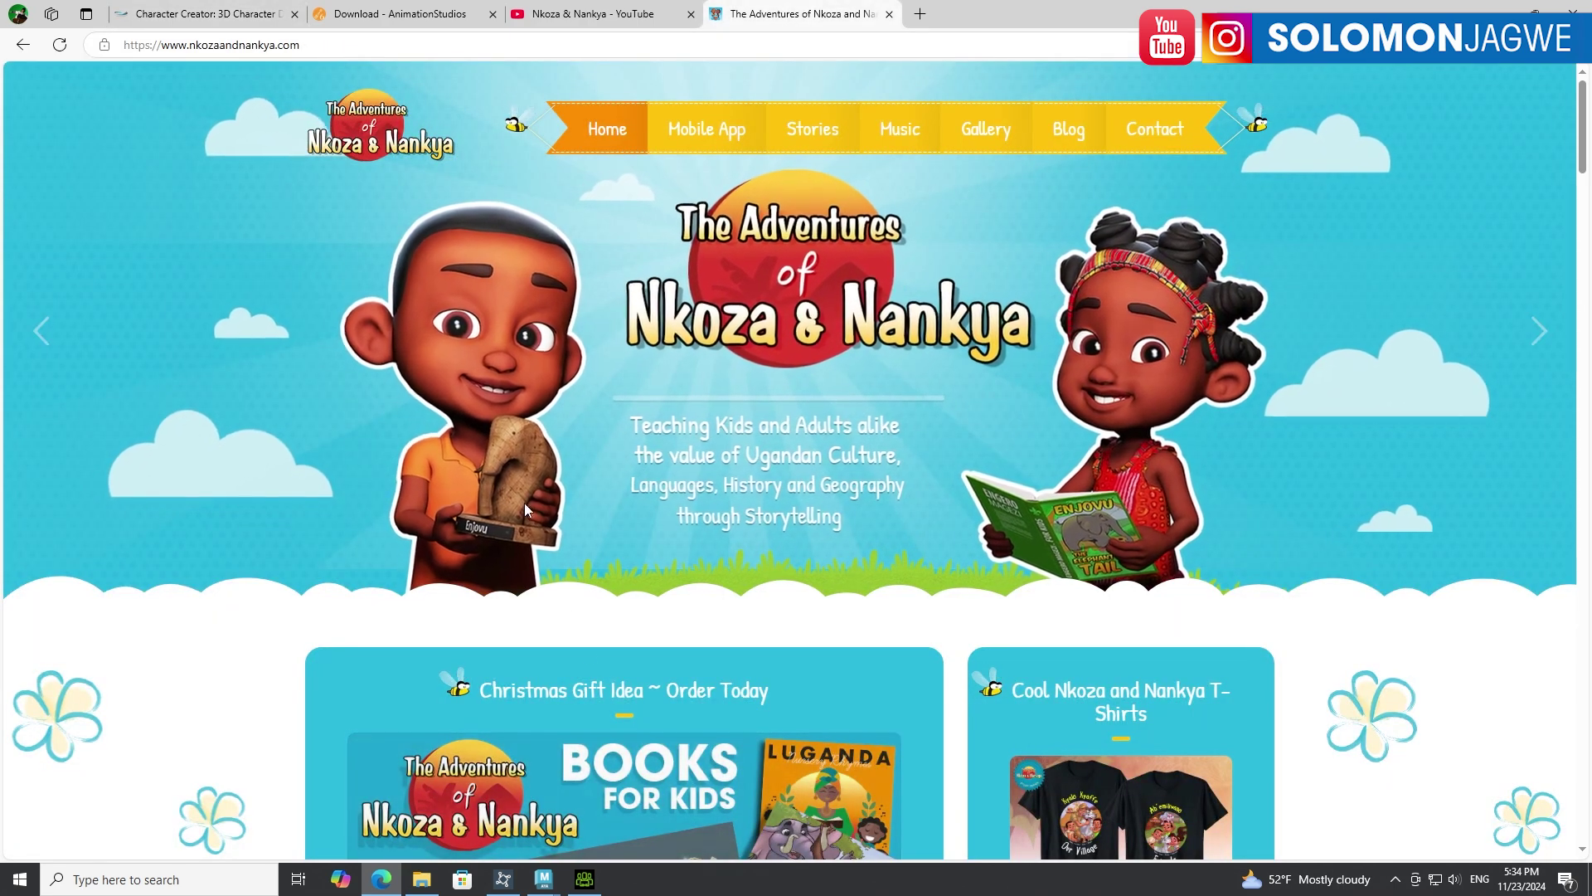
left_click(585, 879)
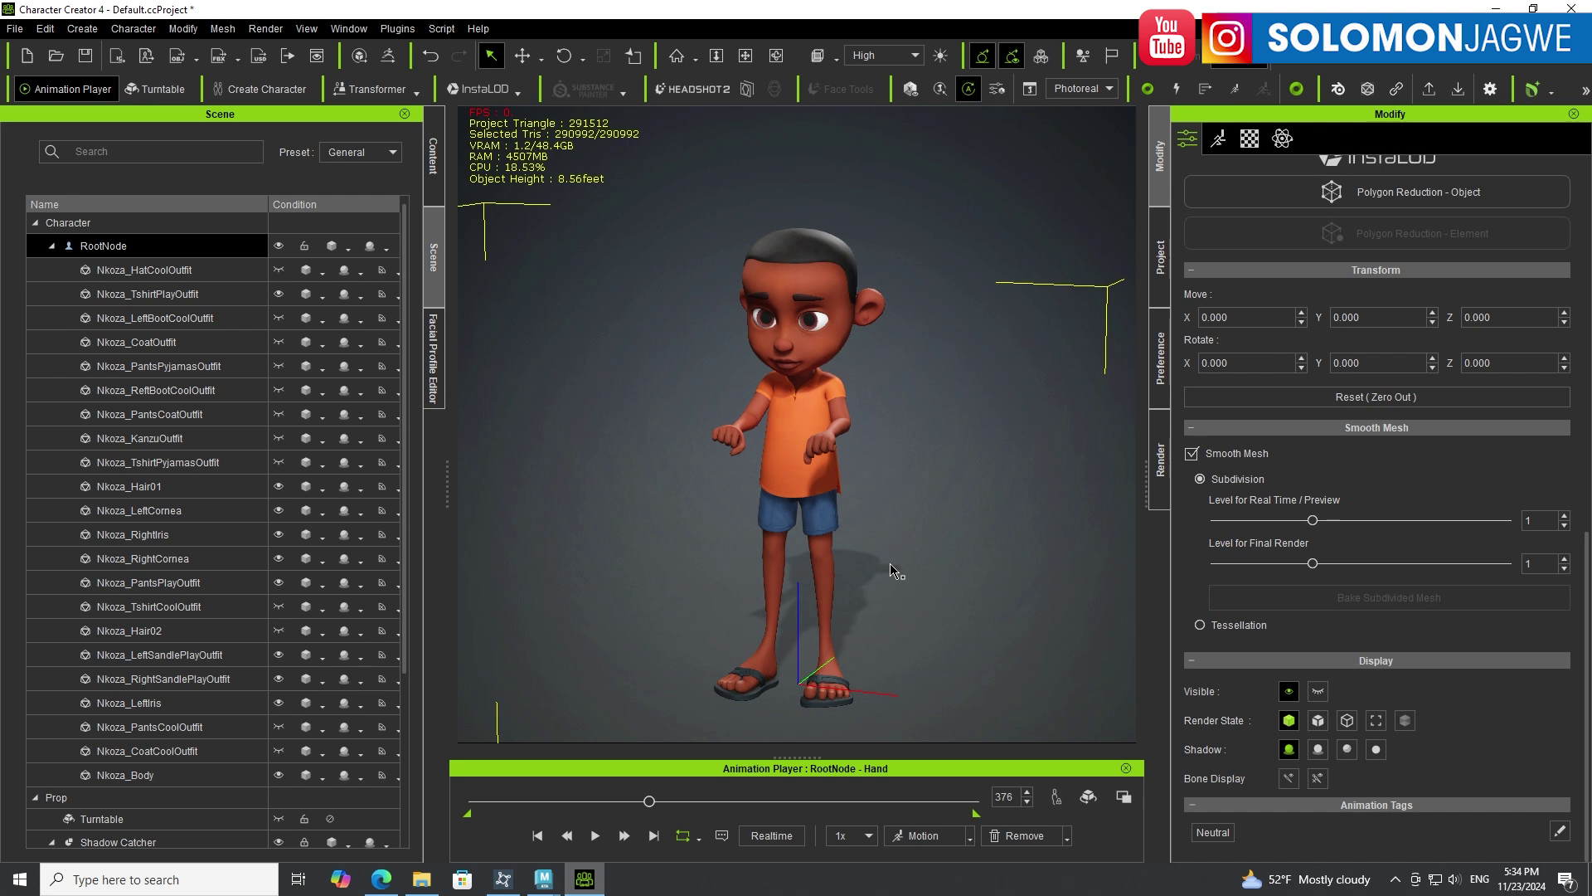
Replay Nkoza's Hand motion and frame his smoothed hands close up, front then side.
left_click(595, 835)
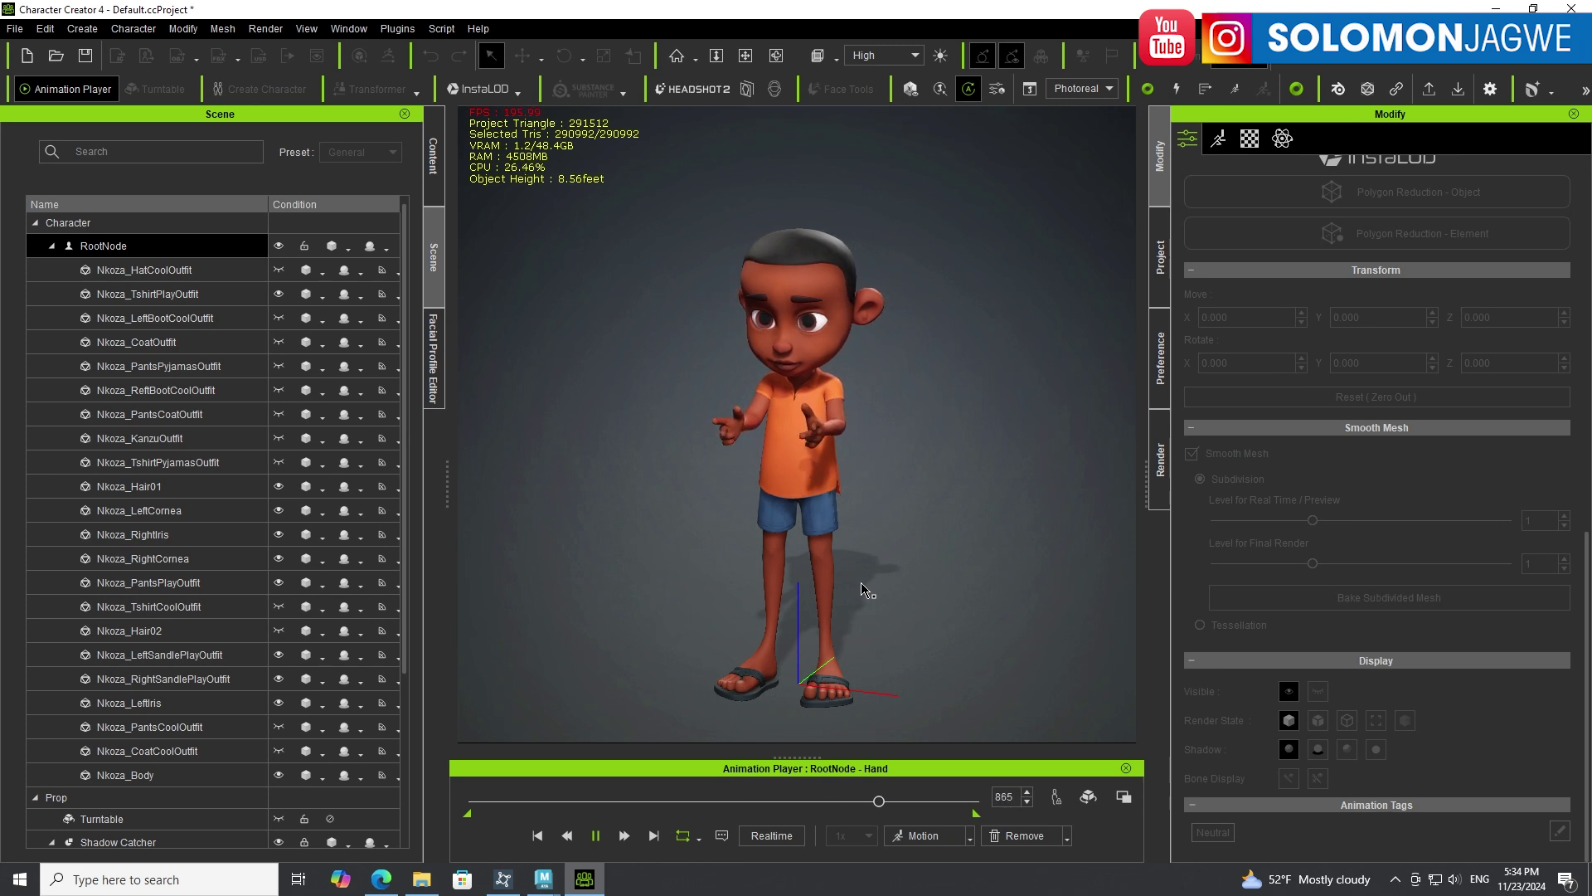
scroll(829, 437, "up", 3)
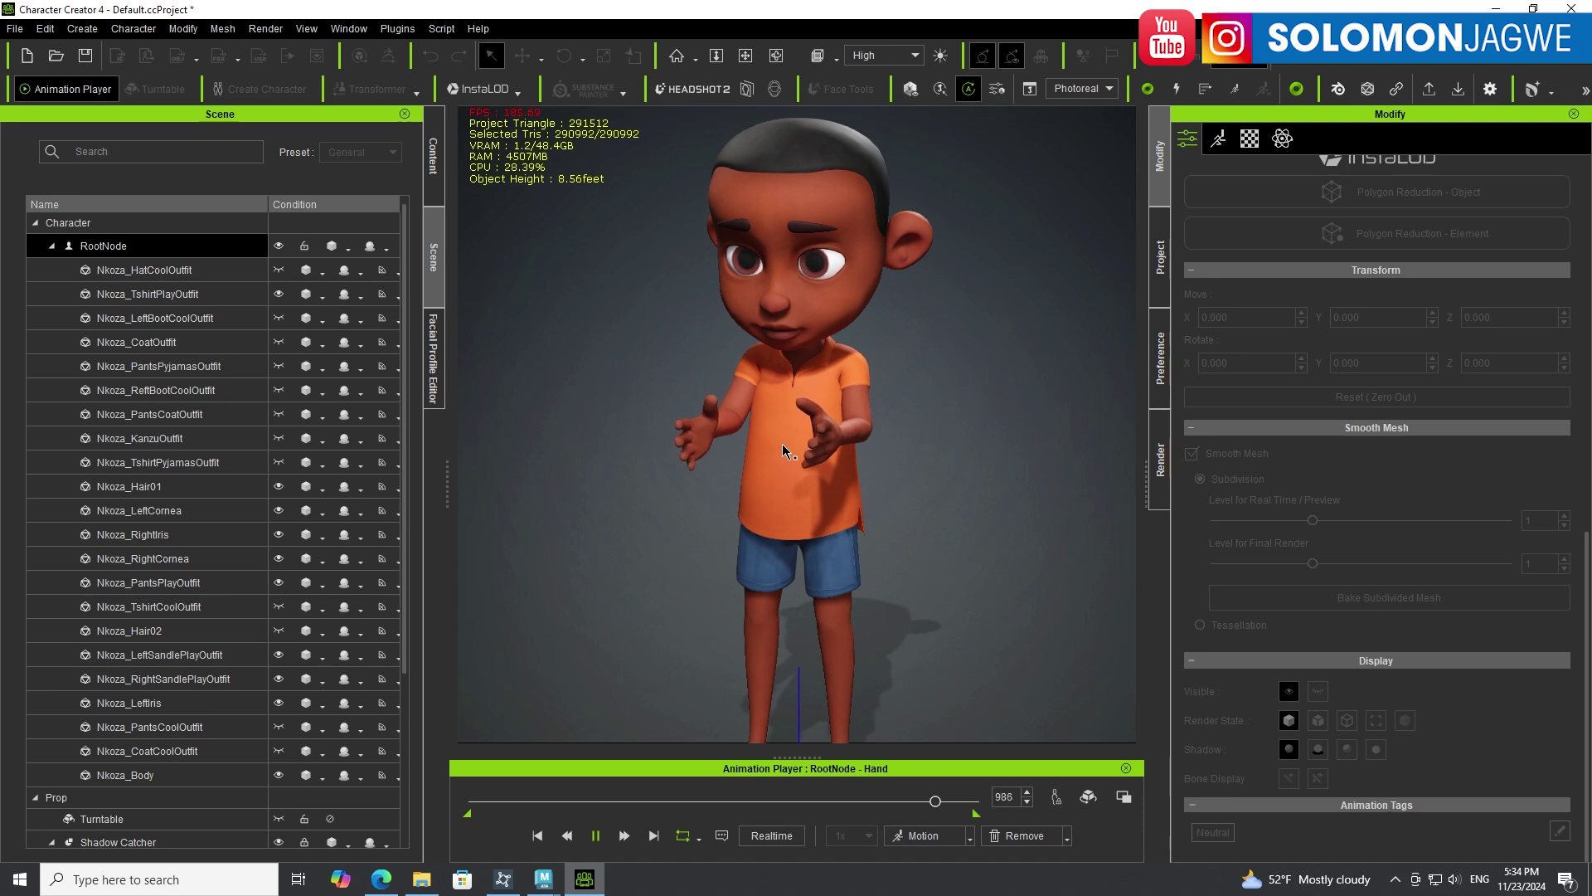
middle_click_drag(829, 419, 918, 469)
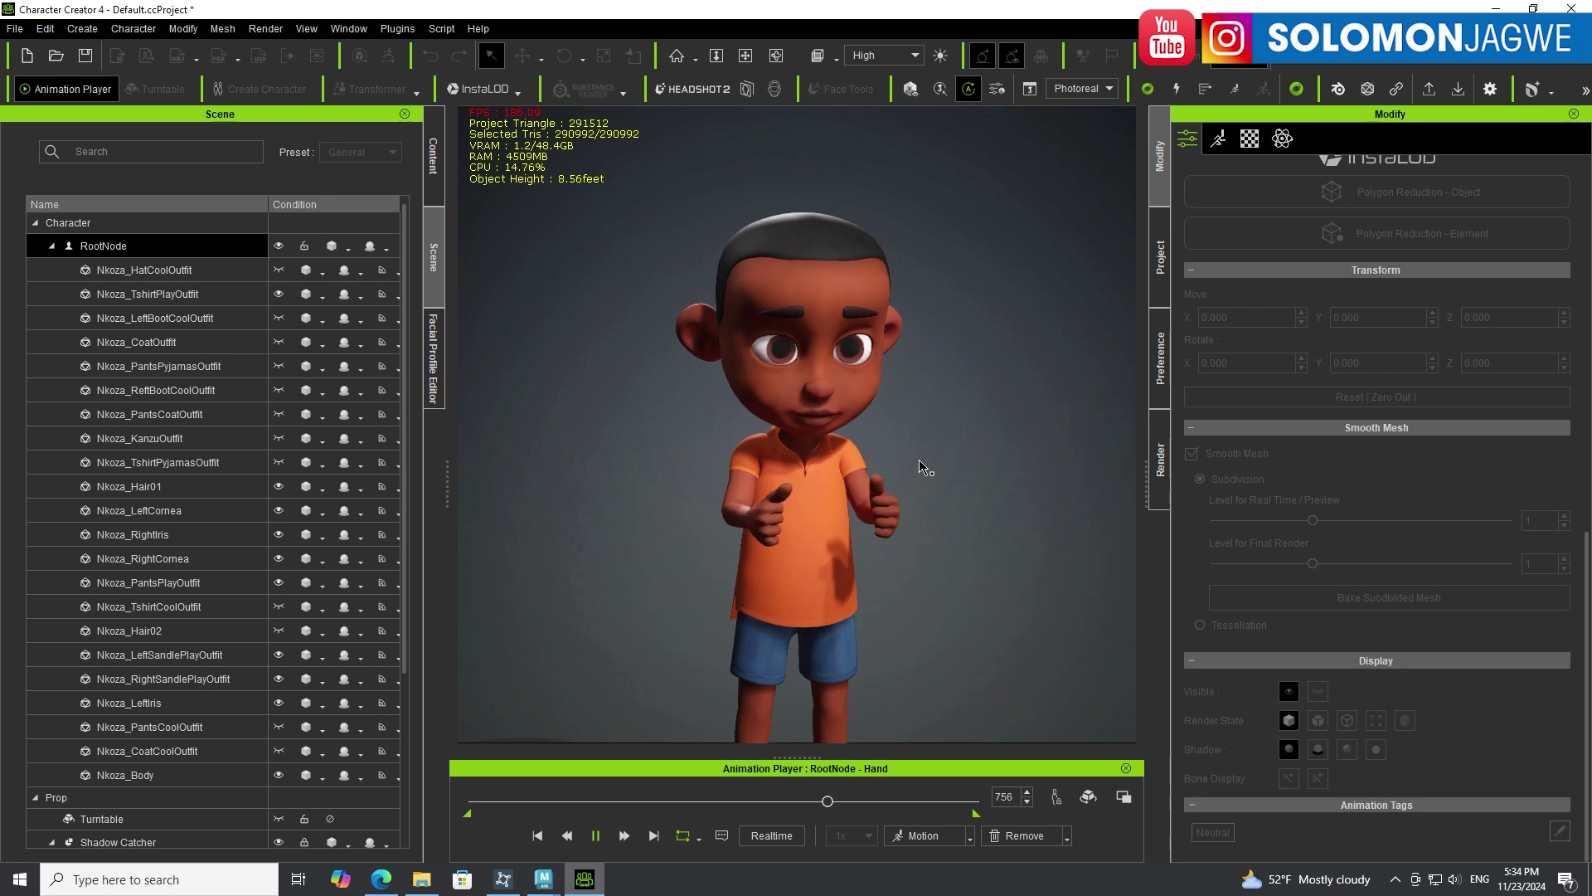
right_click_drag(925, 467, 855, 415)
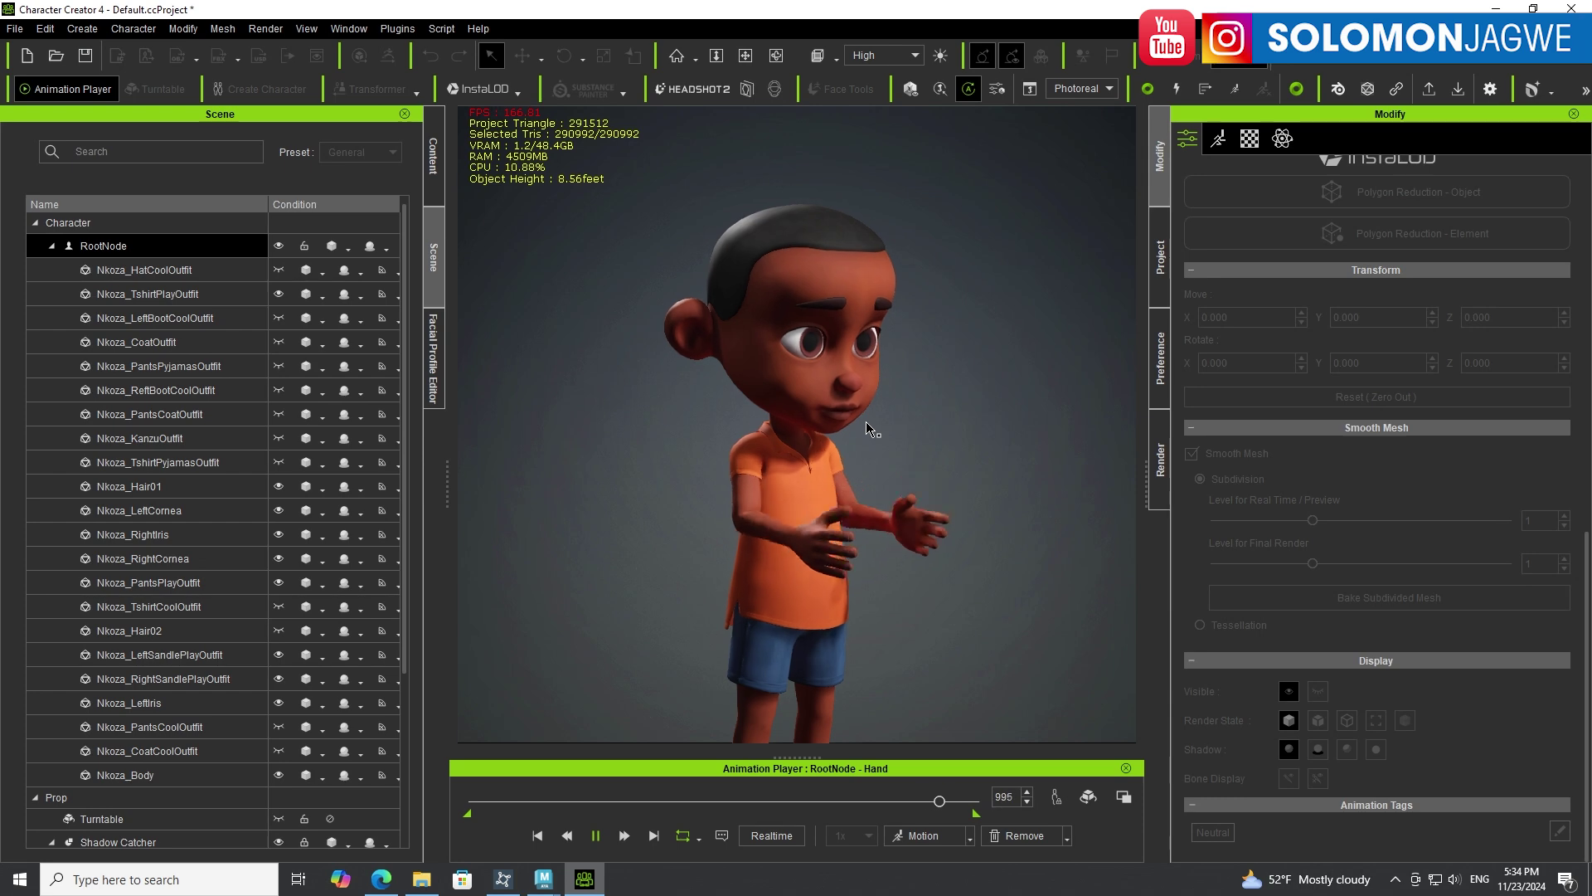